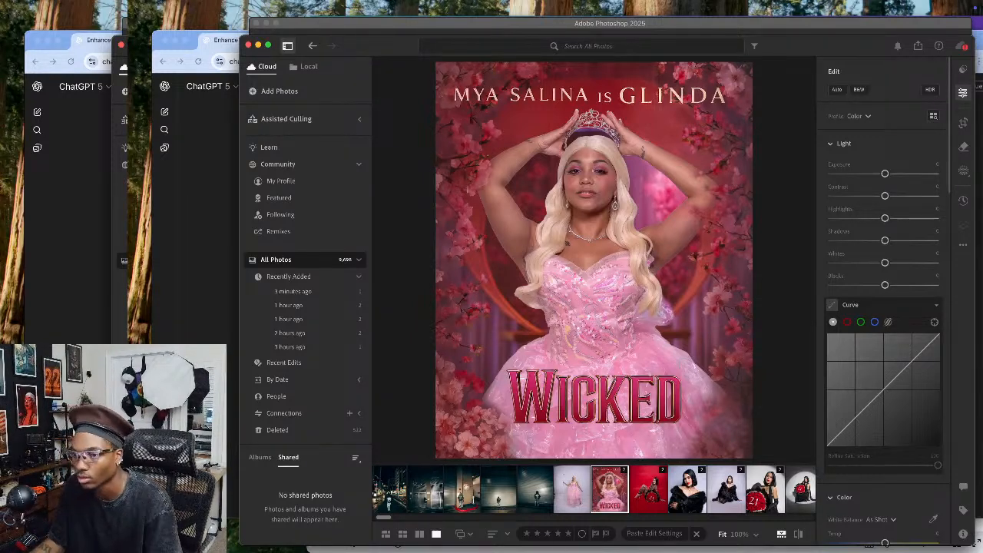
Compare the full-length pink gown photo with the finished Wicked poster and view the red-backdrop portrait
key(super+Tab)
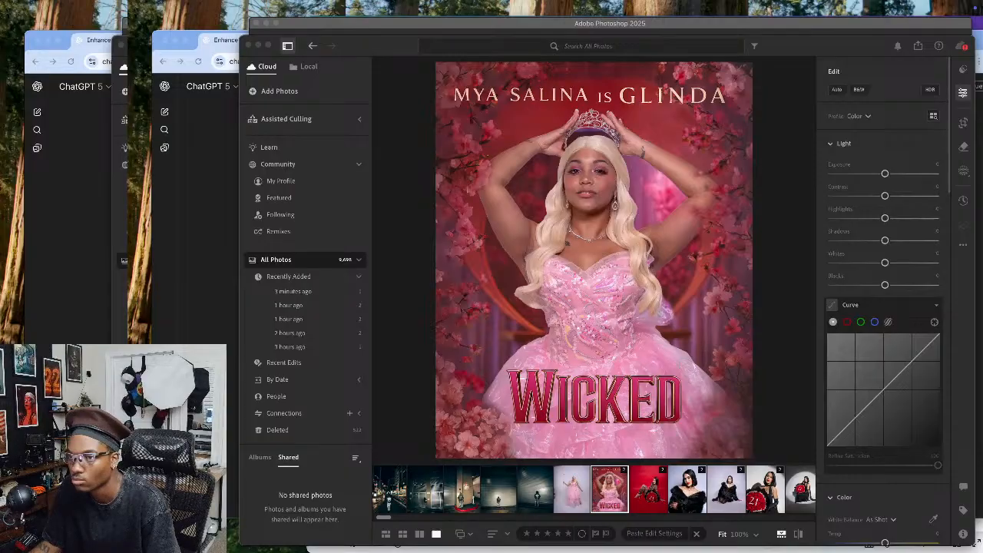
click(617, 496)
click(580, 487)
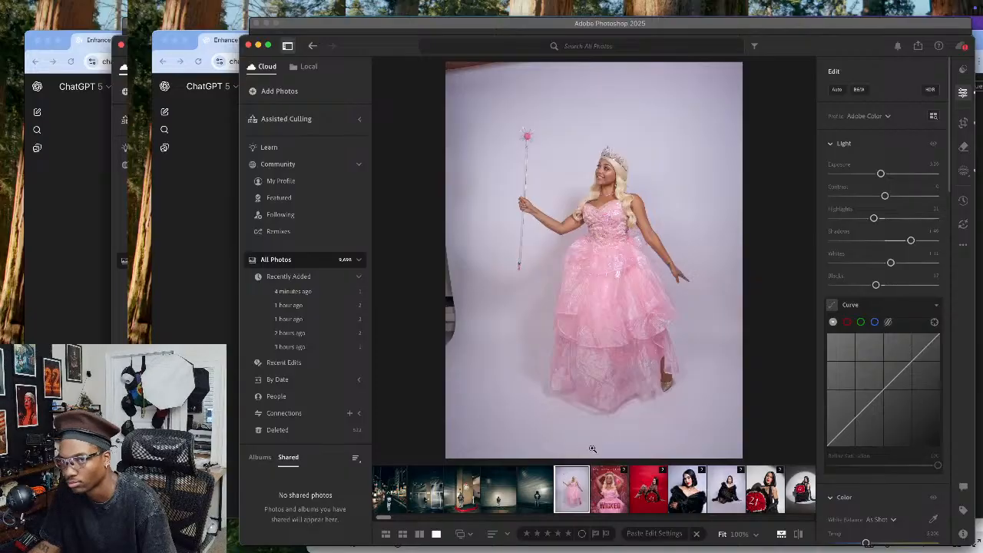
click(637, 496)
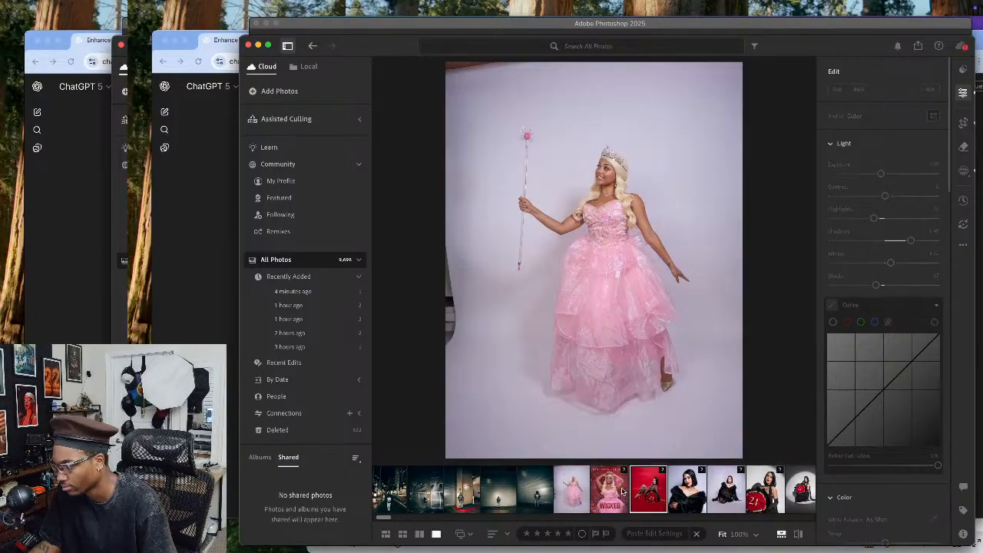
click(613, 493)
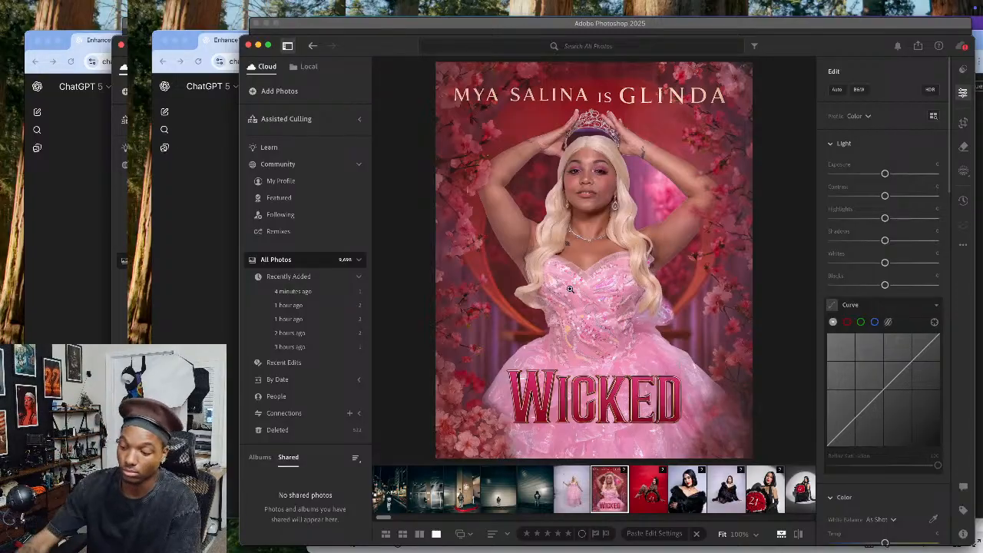
key(Right)
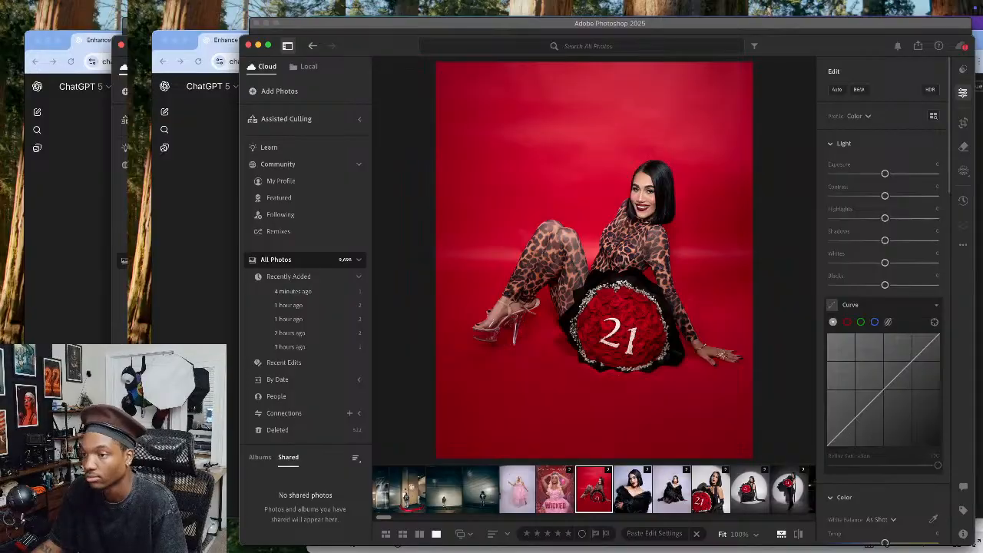
Select the full-length studio photo of the woman in the pink gown holding a wand
key(super+Tab)
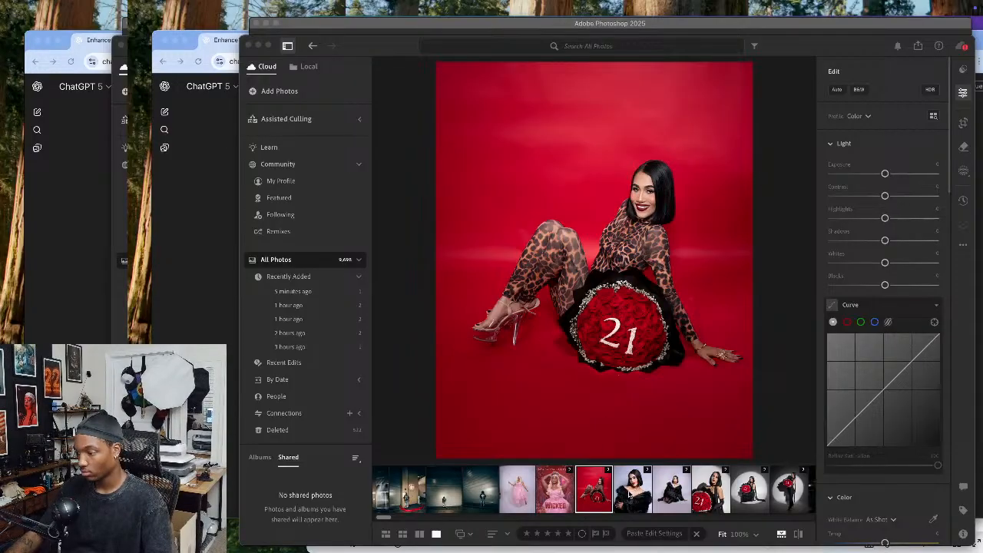
click(631, 492)
click(522, 490)
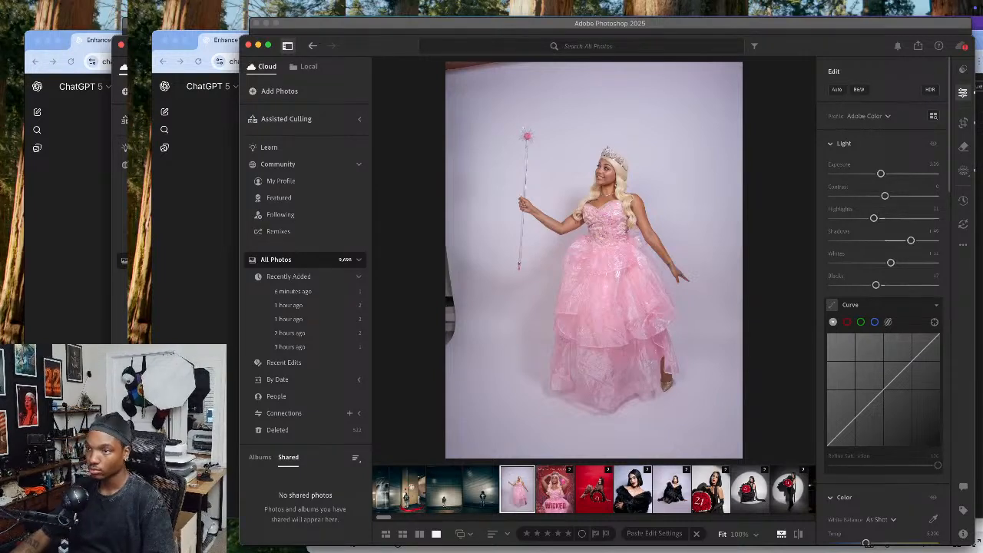
Preview the ChatGPT reference image of the pink-gowned figure standing inside a bubble
key(super+Tab)
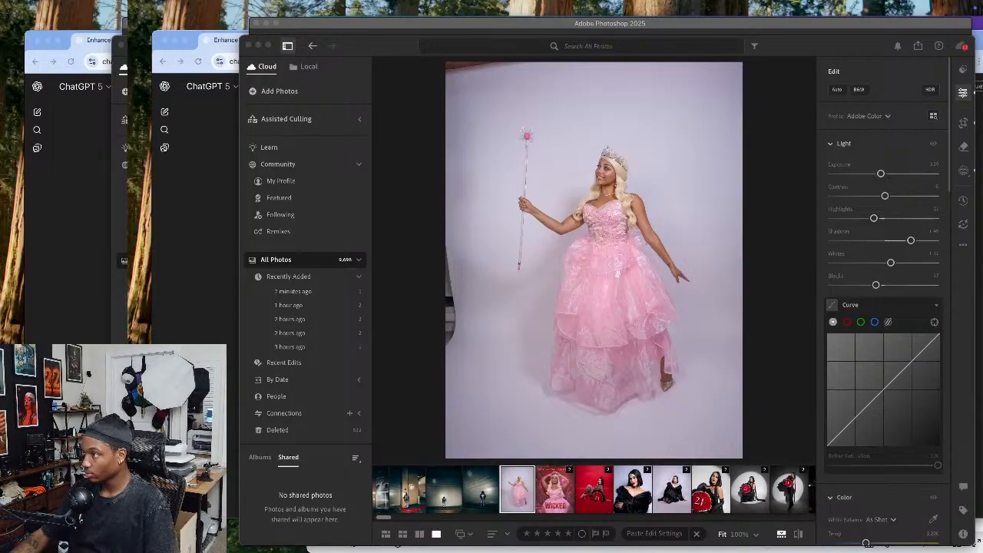
key(space)
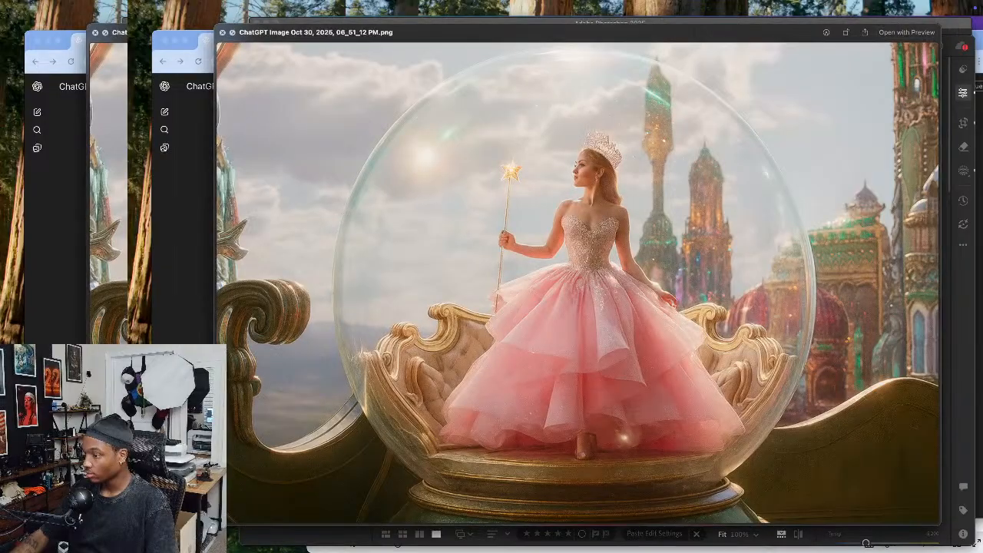
key(space)
Open the selected pink gown photo in Photoshop for editing
right_click(673, 274)
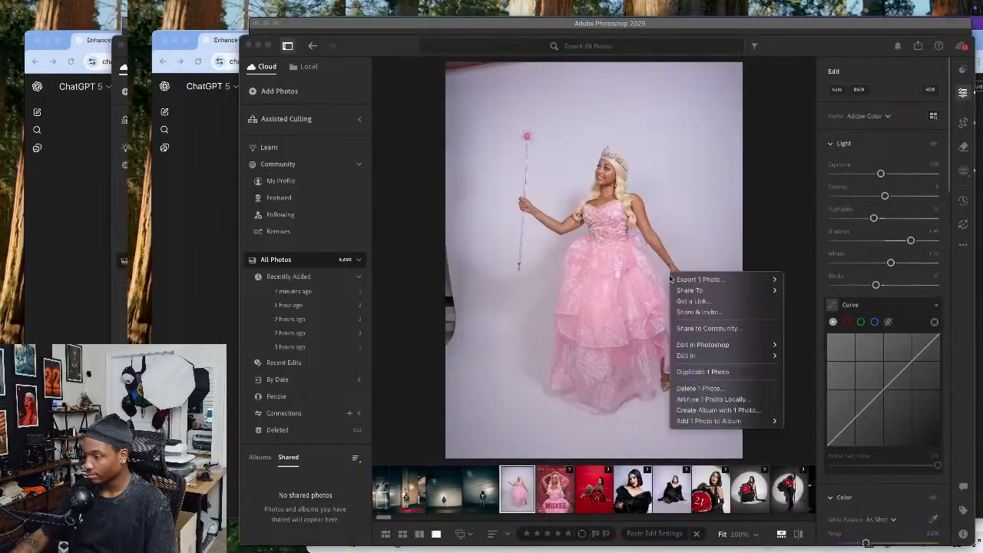
mouse_move(712, 347)
click(816, 345)
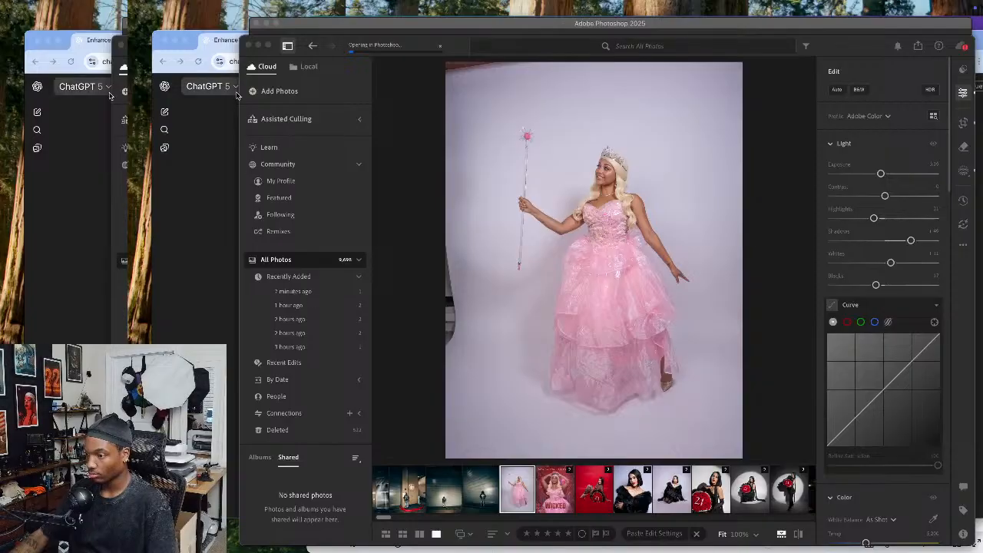
drag(234, 43, 640, 0)
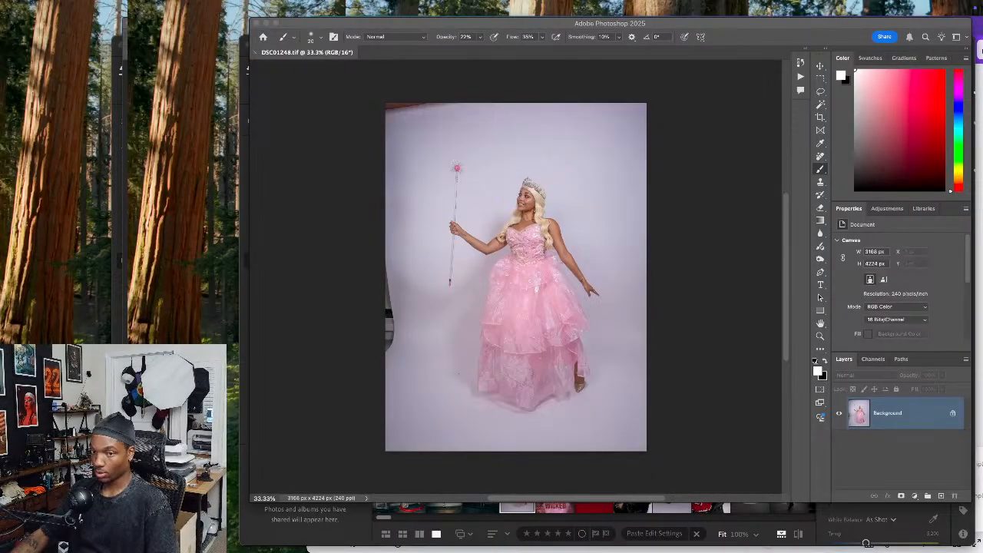
Duplicate the Background layer twice
click(917, 422)
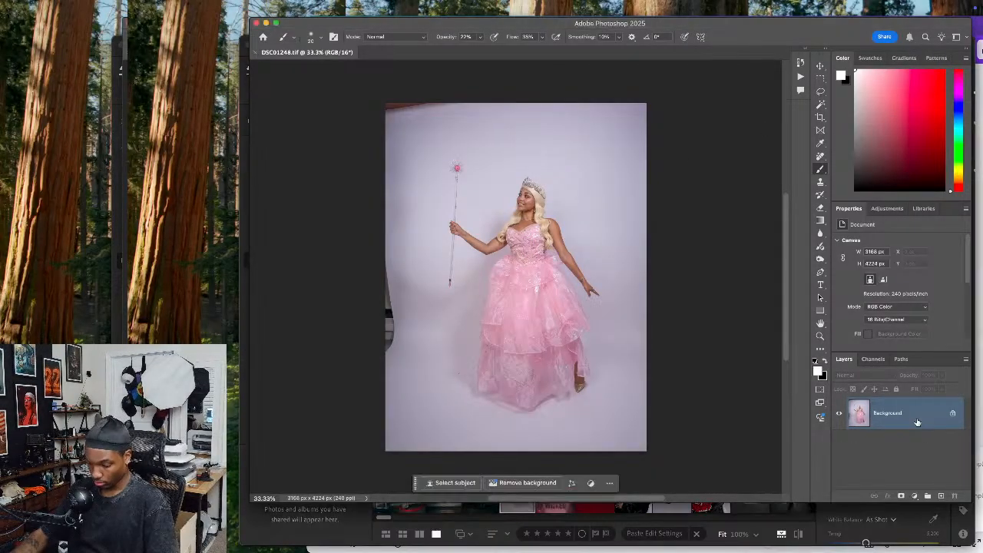
key(ctrl+j)
key(ctrl+j)
Crop the image to a 4:5 ratio, rotating the photo slightly clockwise to straighten it
key(c)
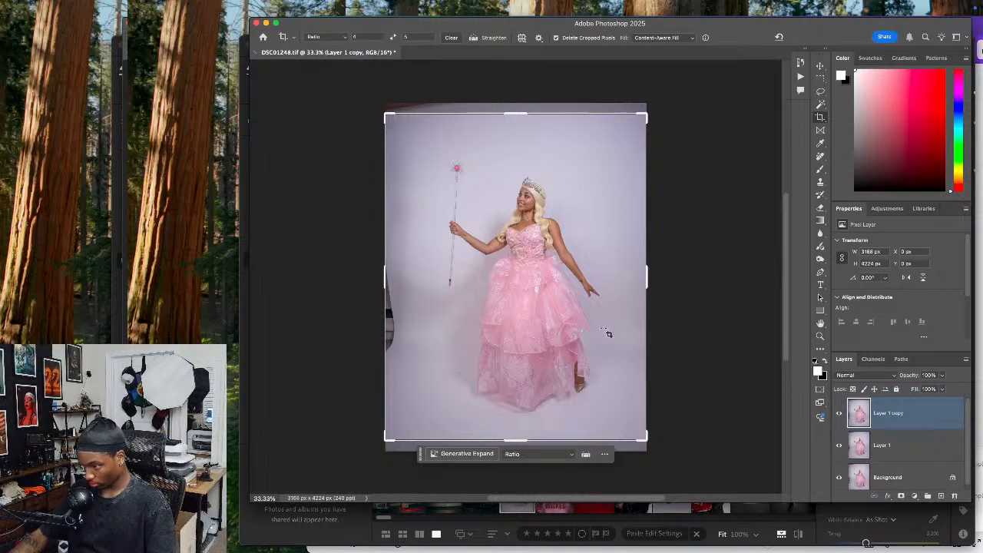
click(570, 286)
drag(679, 260, 679, 260)
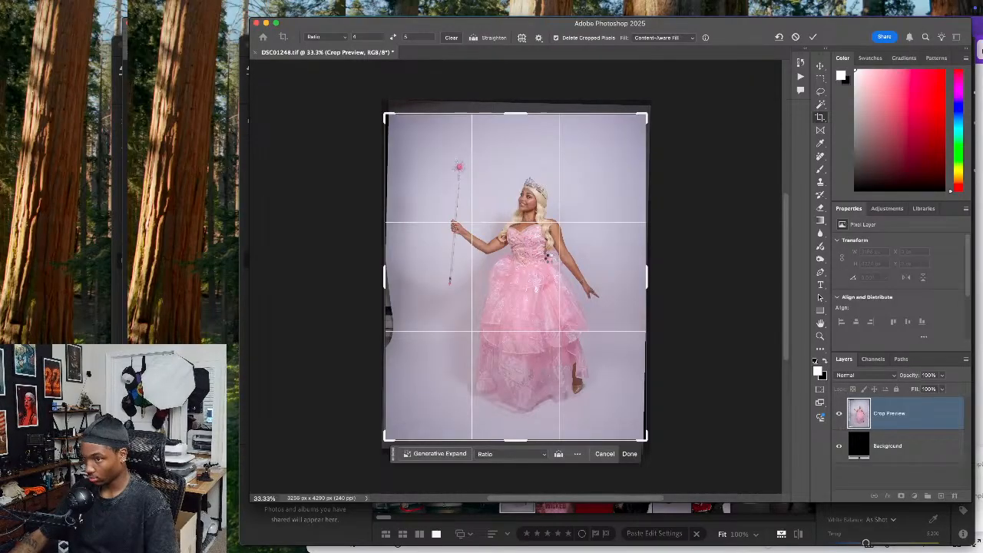
key(Return)
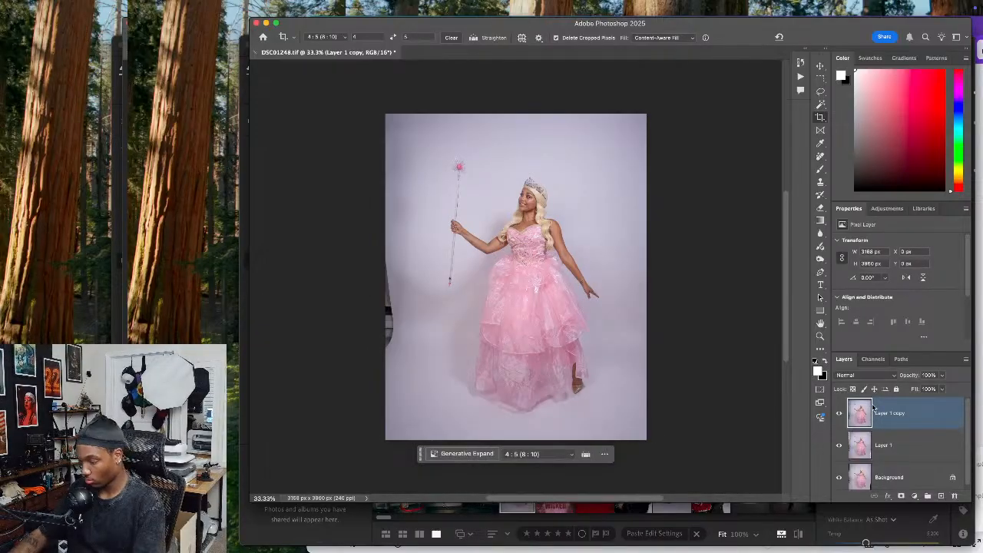
Open Liquify on the top layer copy and push in the elbow of the wand-holding arm with a size 70 brush
key(shift+super+x)
key(super+equal)
drag(625, 262, 621, 378)
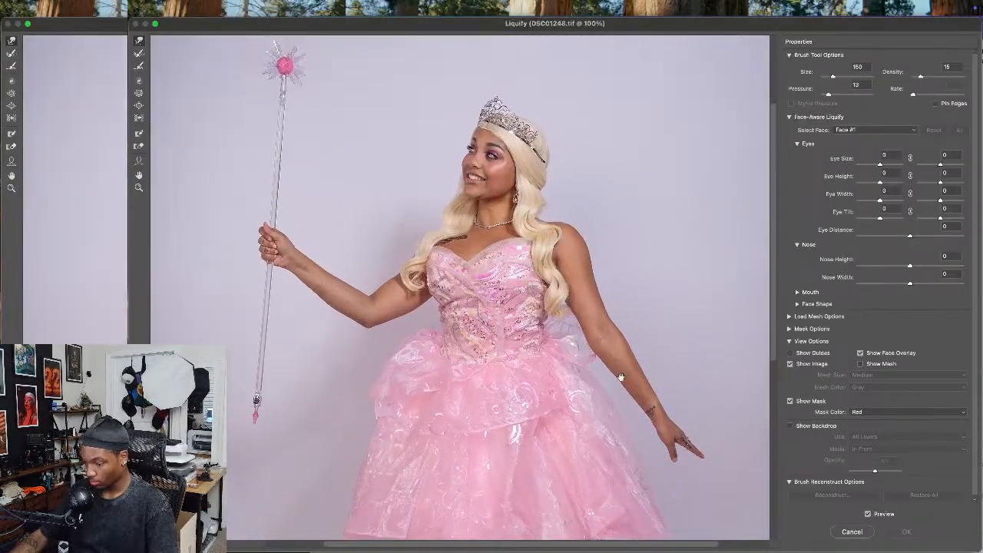
key(super+equal)
mouse_move(447, 435)
mouse_down()
mouse_move(539, 372)
mouse_move(590, 396)
mouse_up()
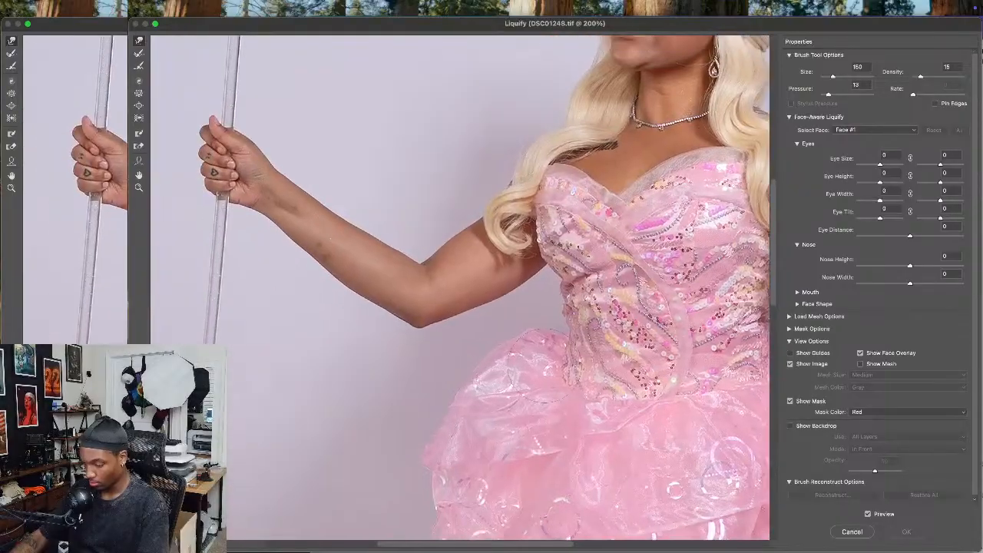
key(bracketleft)
key(bracketleft)
key(bracketleft)
key(bracketleft)
key(bracketleft)
drag(417, 344, 417, 335)
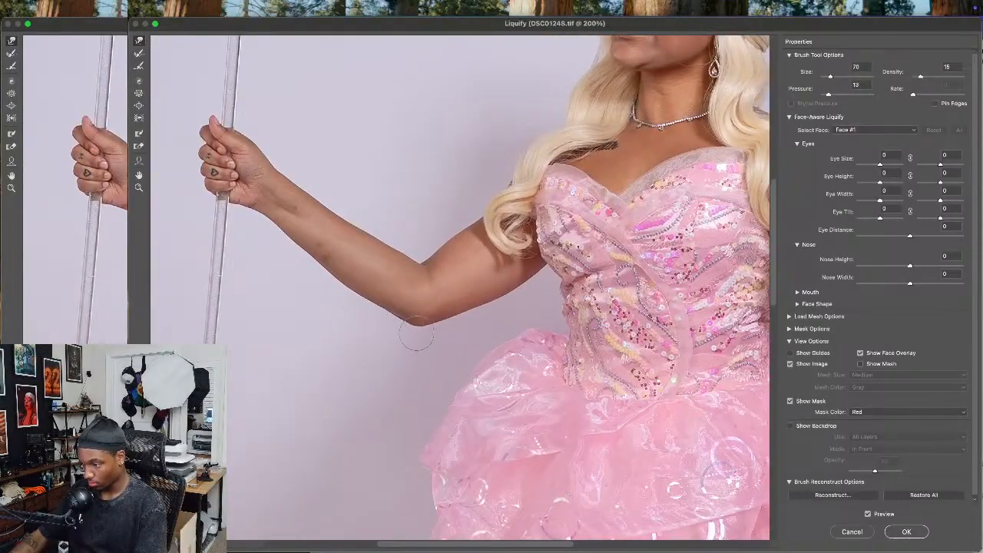
Push the bodice's waist inward beneath the wand-holding arm with a size 100 Liquify brush
key(bracketright)
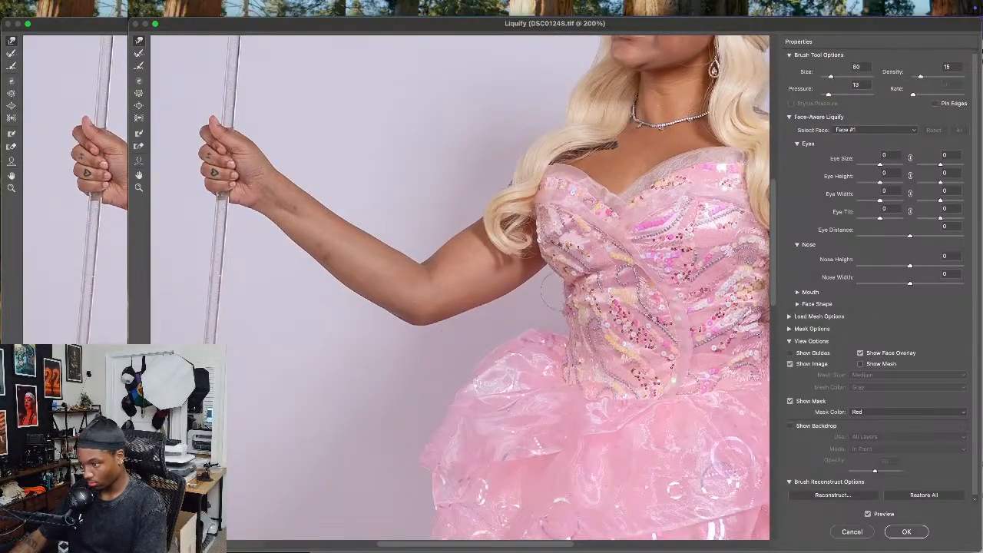
key(bracketright)
key(bracketright)
drag(542, 305, 566, 308)
Slim the shoulder and upper edge of the lowered arm with a size 250 Liquify brush
key(bracketright)
key(bracketright)
mouse_move(710, 292)
mouse_down()
mouse_move(458, 238)
mouse_move(316, 194)
mouse_up()
key(bracketleft)
key(bracketleft)
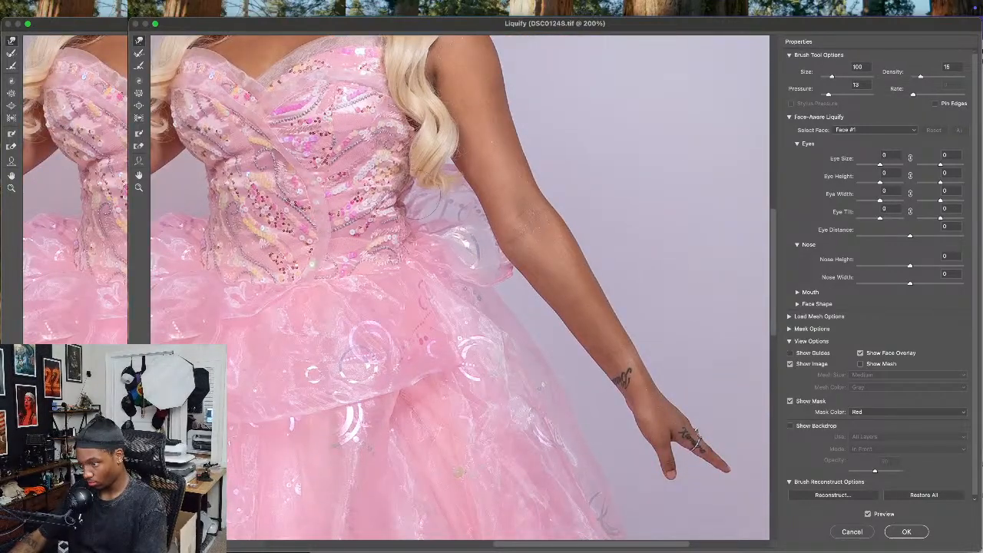
key(bracketright)
mouse_move(443, 269)
mouse_down()
mouse_move(387, 208)
mouse_move(362, 265)
mouse_up()
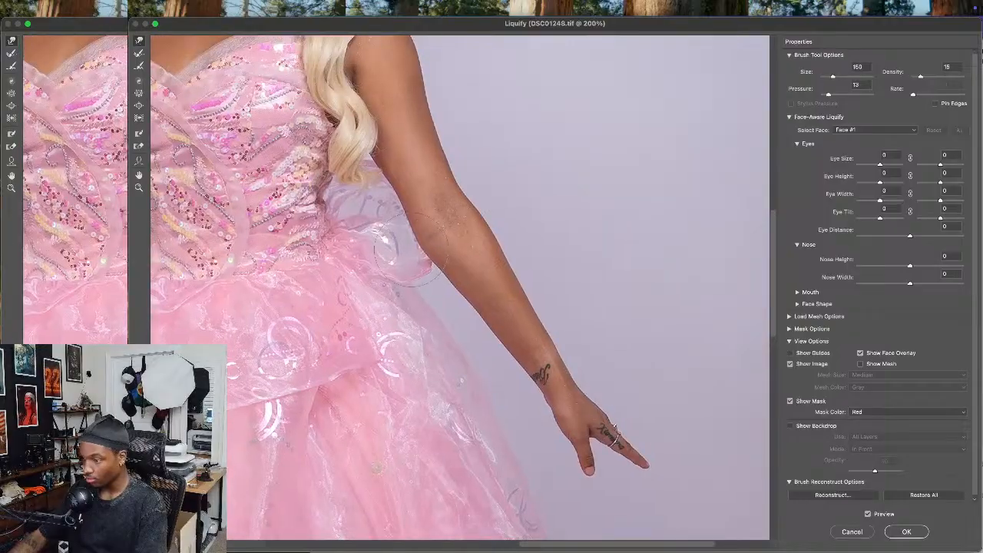
drag(463, 92, 483, 325)
key(bracketright)
key(bracketright)
key(bracketright)
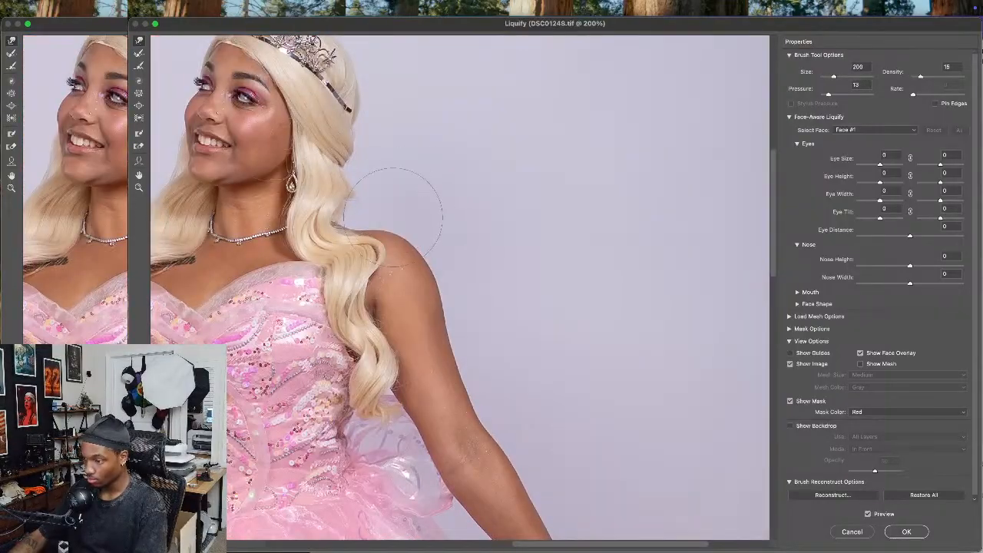
key(bracketright)
key(bracketright)
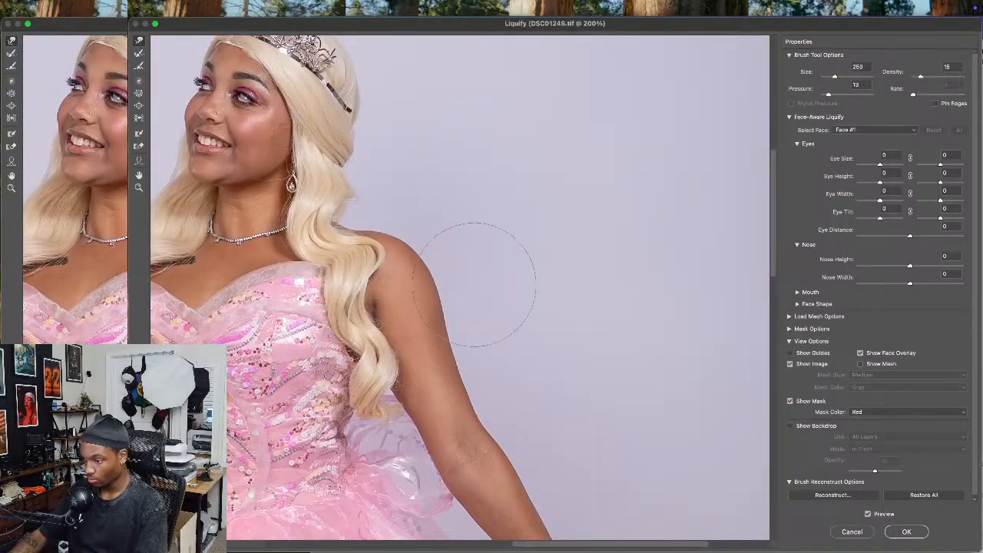
mouse_move(479, 285)
mouse_down()
mouse_move(500, 346)
mouse_move(481, 347)
mouse_move(454, 321)
mouse_up()
Refine the gown's waistline below the wand-holding arm with a size 100 Liquify brush
key(bracketleft)
key(bracketleft)
key(bracketleft)
key(bracketleft)
key(bracketleft)
key(bracketleft)
key(bracketleft)
scroll(454, 321, down, 10)
scroll(421, 329, right, 4)
key(bracketleft)
key(bracketleft)
key(bracketleft)
scroll(584, 238, down, 3)
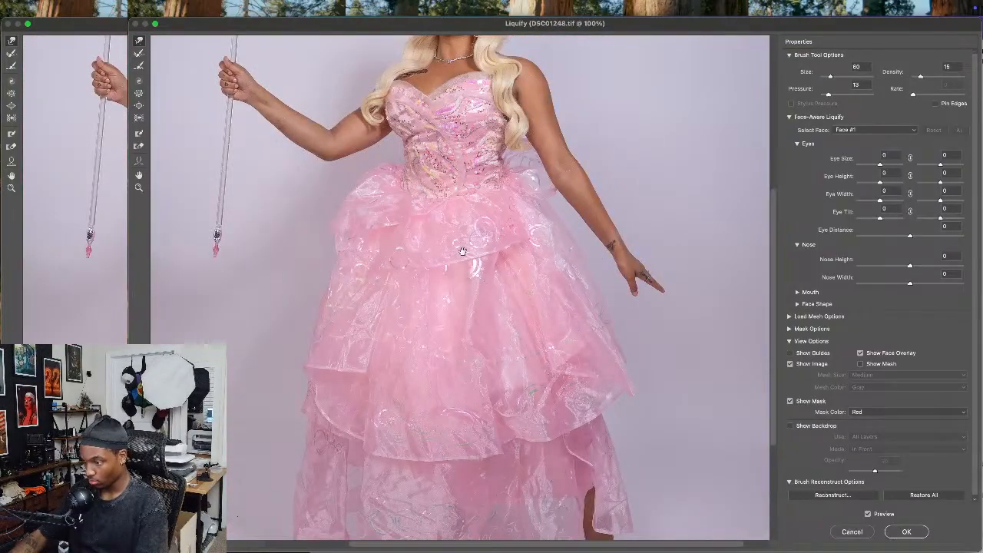
scroll(467, 298, up, 3)
key(bracketright)
key(bracketright)
key(bracketright)
key(bracketright)
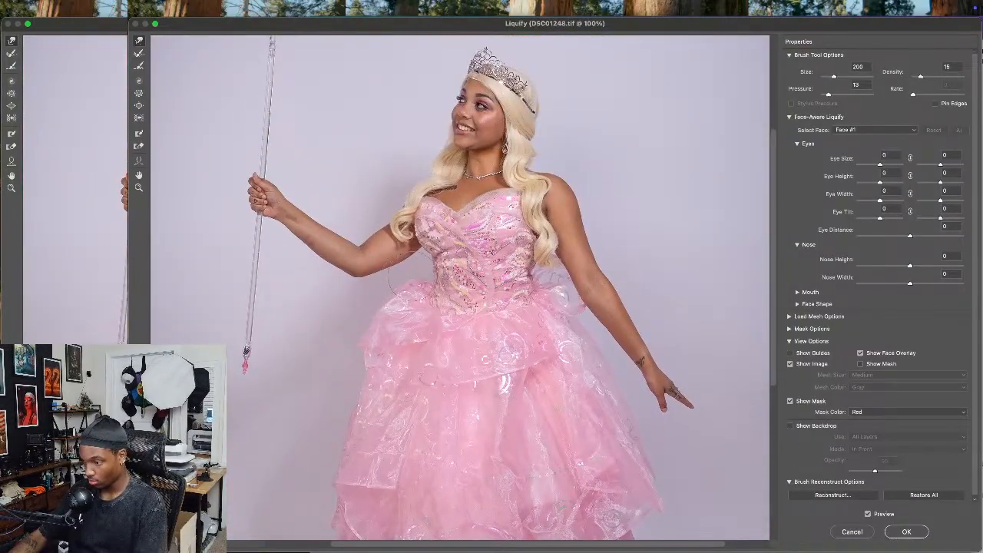
key(bracketleft)
key(bracketleft)
key(bracketleft)
key(bracketleft)
key(bracketleft)
key(bracketleft)
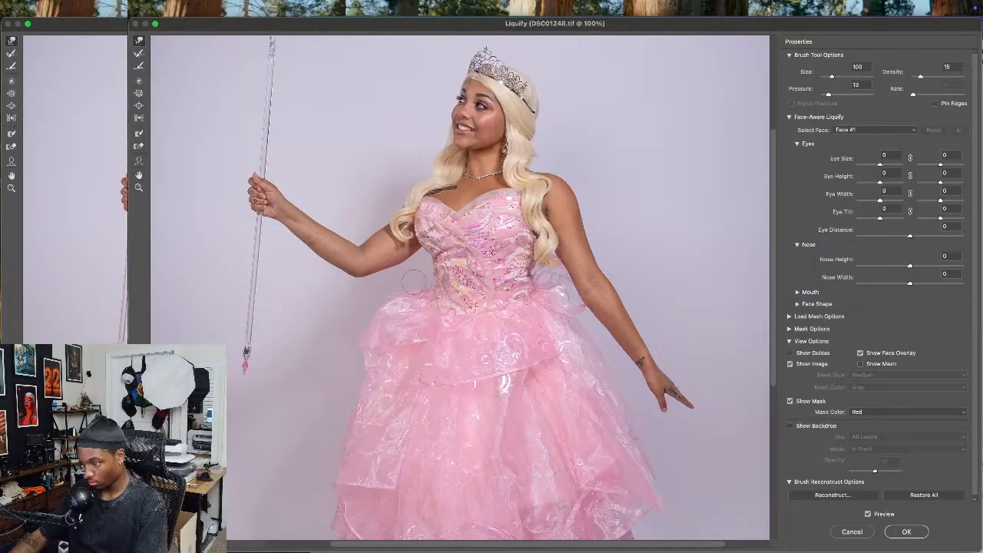
Reshape the gown's upper ruffle at the wand-side hip, using Liquify brush sizes of 250 and 400
key(bracketright)
key(bracketright)
key(bracketright)
key(bracketright)
key(bracketright)
key(bracketright)
key(bracketright)
key(bracketright)
key(bracketright)
key(bracketright)
key(bracketright)
key(bracketright)
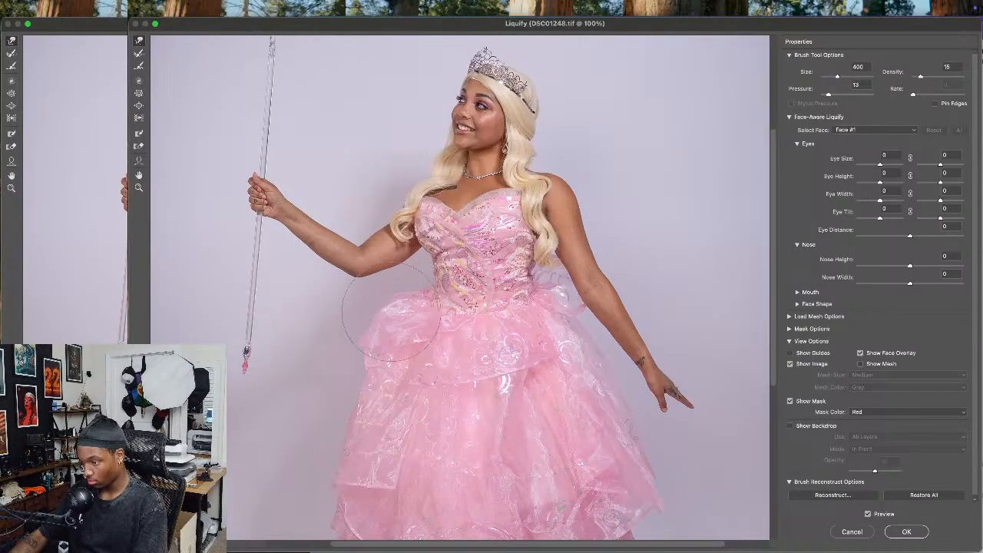
key(bracketleft)
key(bracketleft)
key(bracketleft)
key(bracketleft)
key(bracketleft)
key(bracketleft)
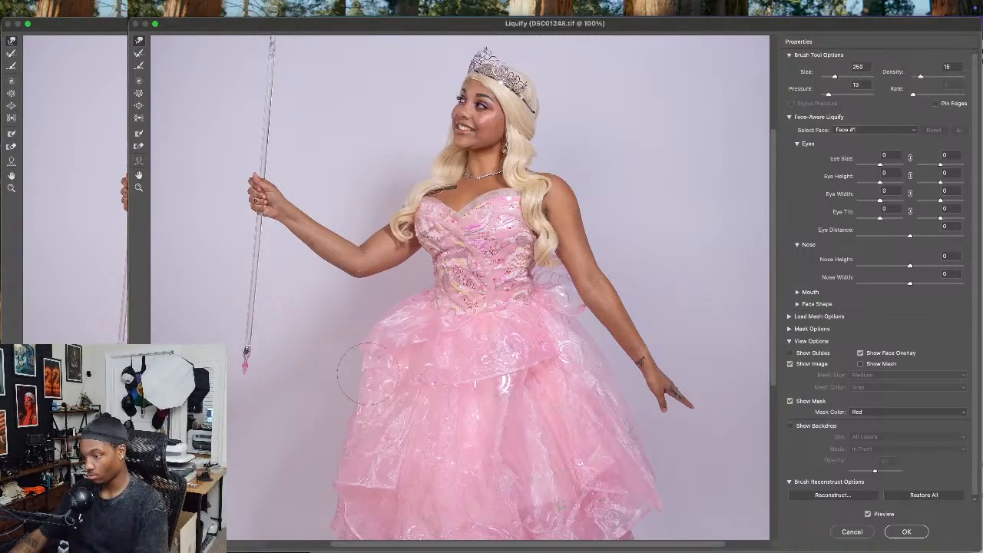
key(bracketright)
key(bracketright)
key(bracketright)
key(bracketright)
key(bracketright)
key(bracketright)
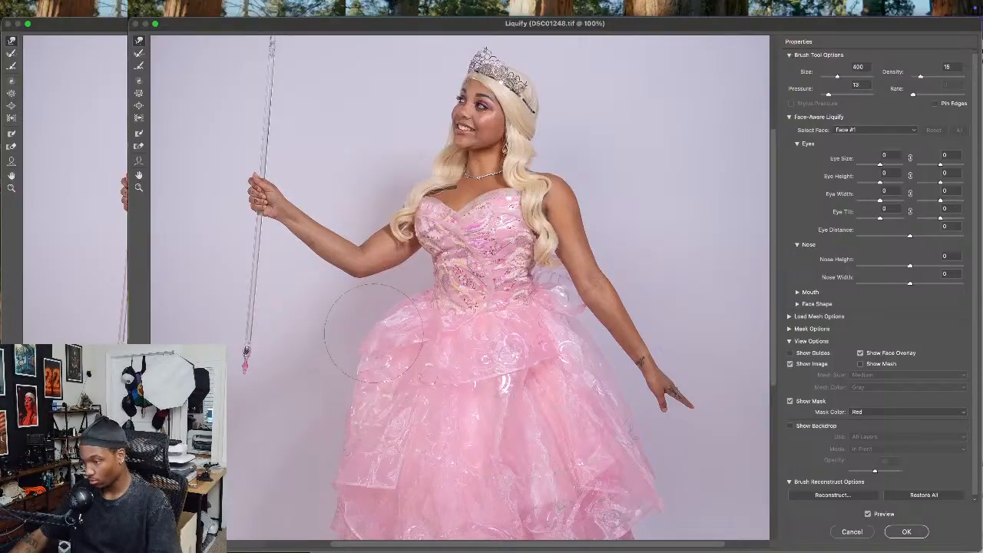
Smooth the outer contour of the skirt on the wand side with a size 800 brush and apply Liquify
mouse_move(451, 399)
mouse_down()
mouse_move(369, 305)
mouse_move(395, 341)
mouse_move(414, 238)
mouse_up()
key(alt)
alt+click(392, 268)
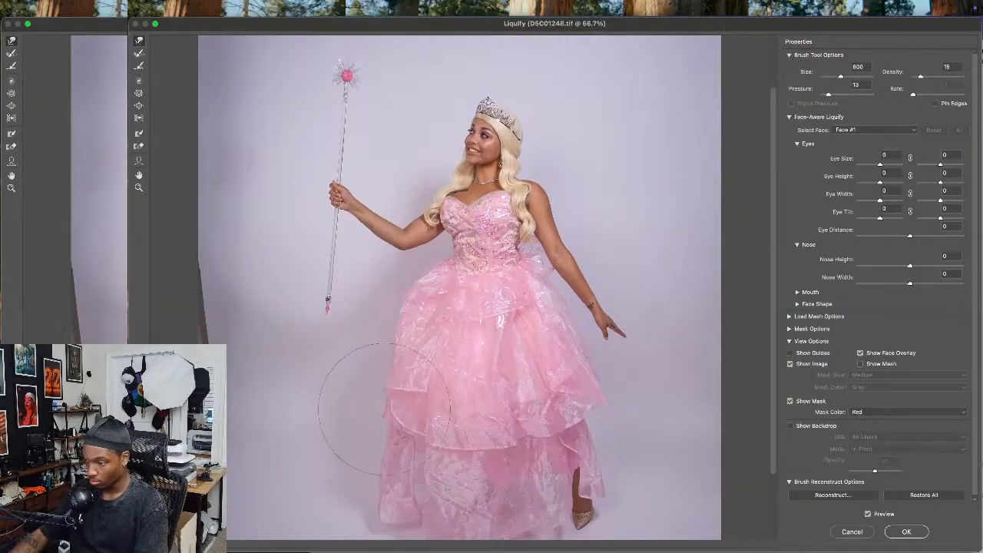
mouse_move(417, 340)
mouse_down()
mouse_move(417, 351)
mouse_move(555, 426)
mouse_up()
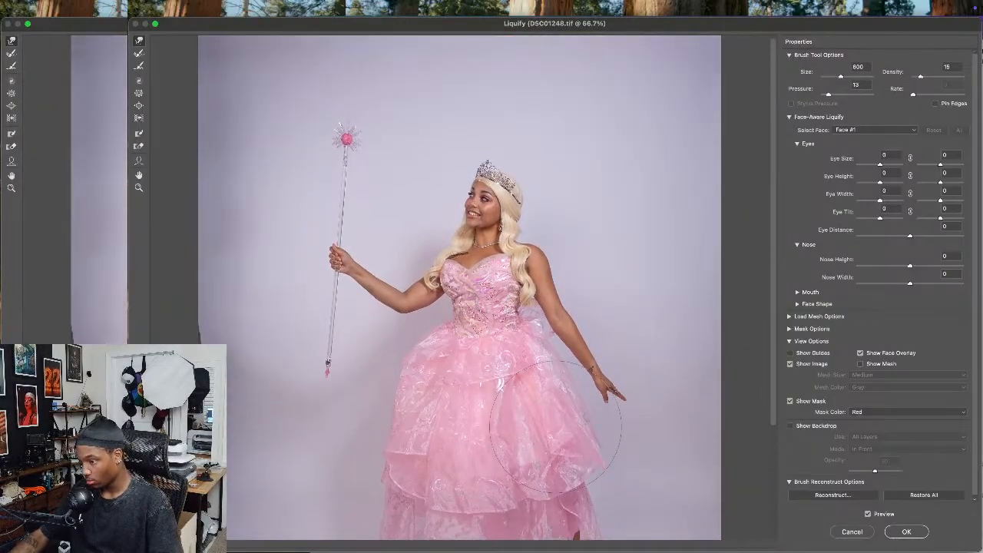
click(912, 534)
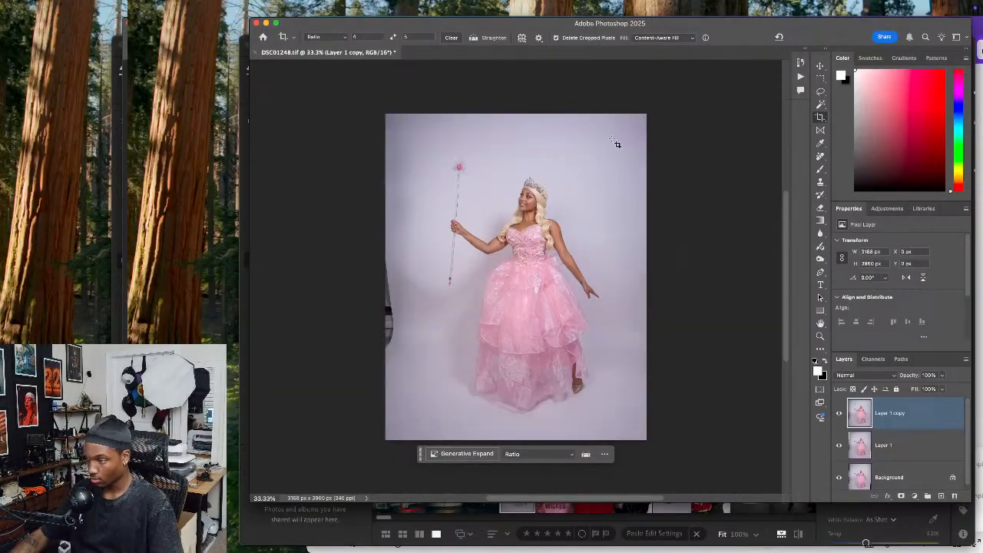
Set the Crop tool's fill option to Background (default)
click(657, 37)
click(659, 48)
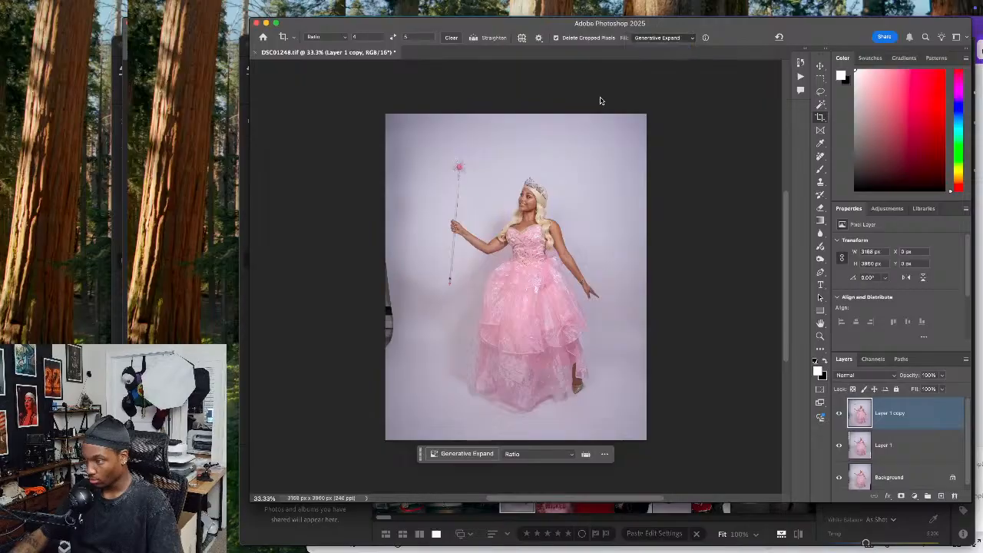
click(656, 37)
click(659, 26)
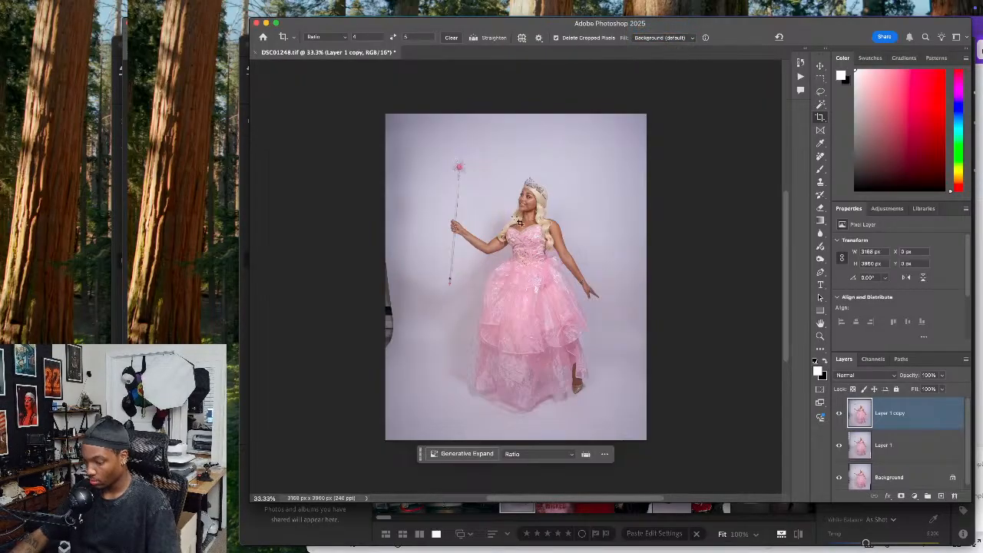
Expand the canvas on all sides around the photo to 3863 × 4829 px with the Crop tool, leaving more room above and below
key(super+minus)
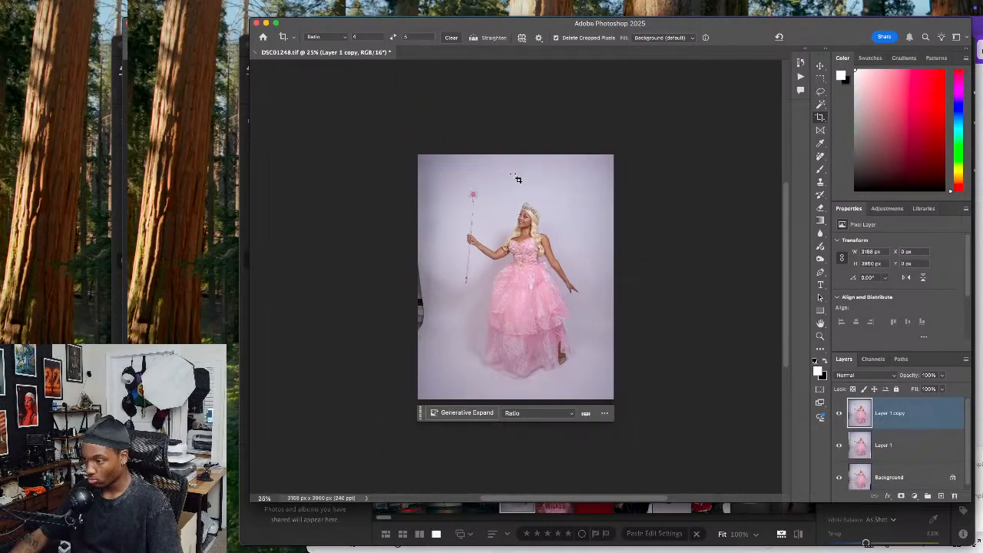
click(514, 177)
drag(525, 151, 524, 127)
drag(534, 226, 529, 192)
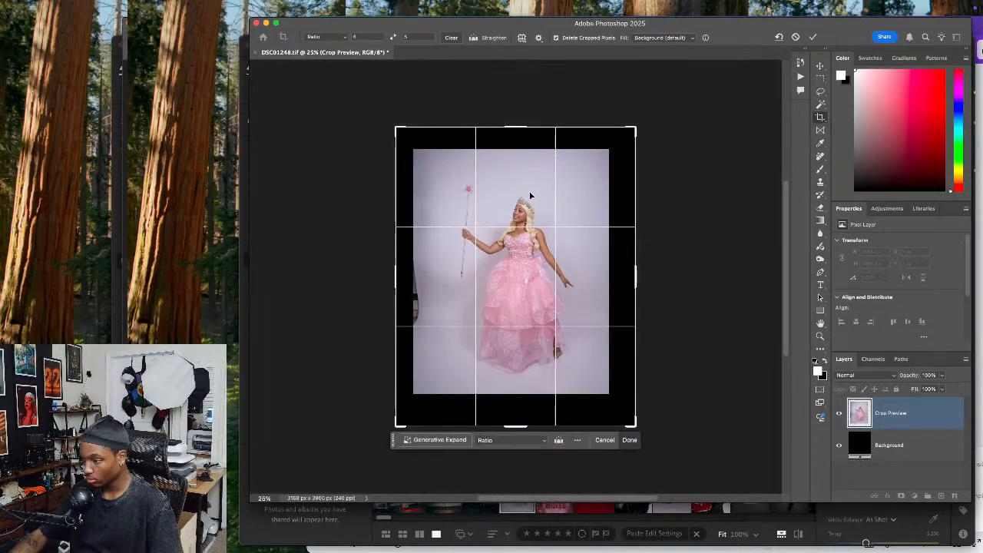
key(Return)
Place the ChatGPT reference image into the document and scale it to 108.46%, centred on the canvas
key(super+Tab)
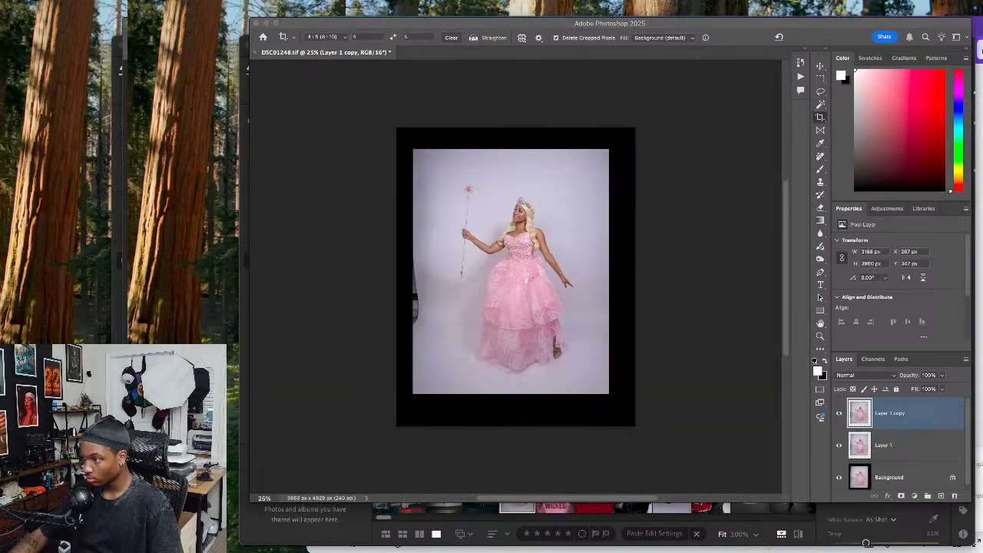
drag(980, 115, 579, 243)
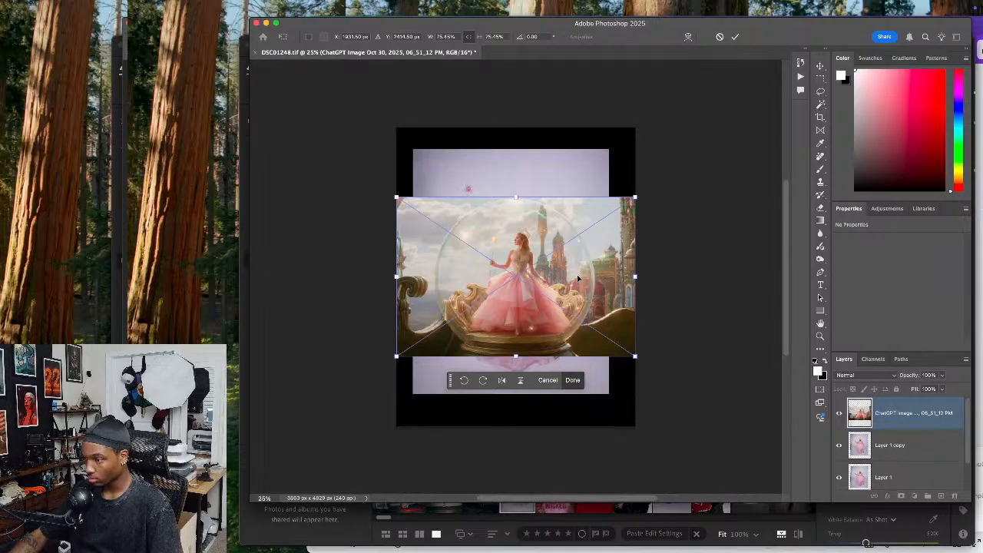
drag(518, 197, 513, 237)
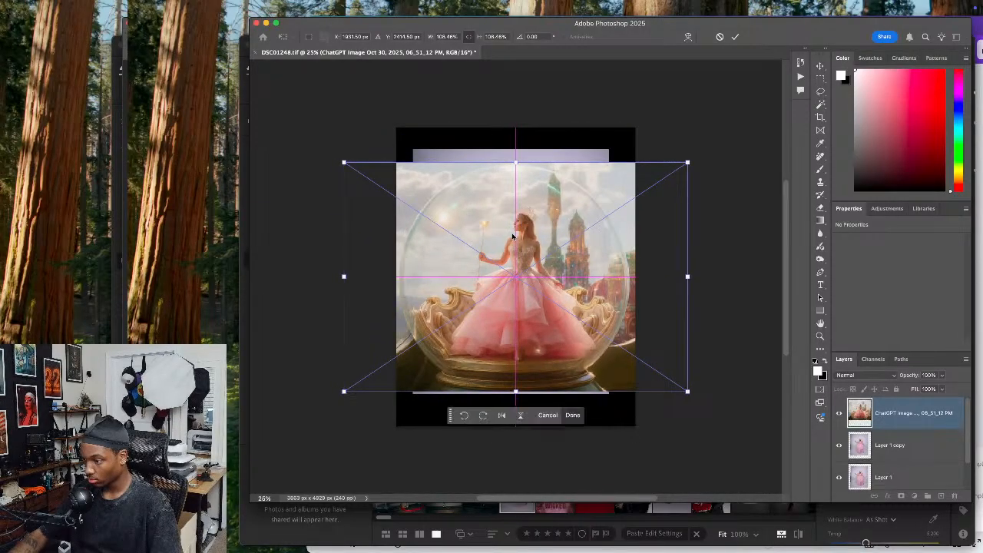
key(Return)
Select the uncovered strips above and below the reference image and fill them with Generative Fill using an empty prompt
key(c)
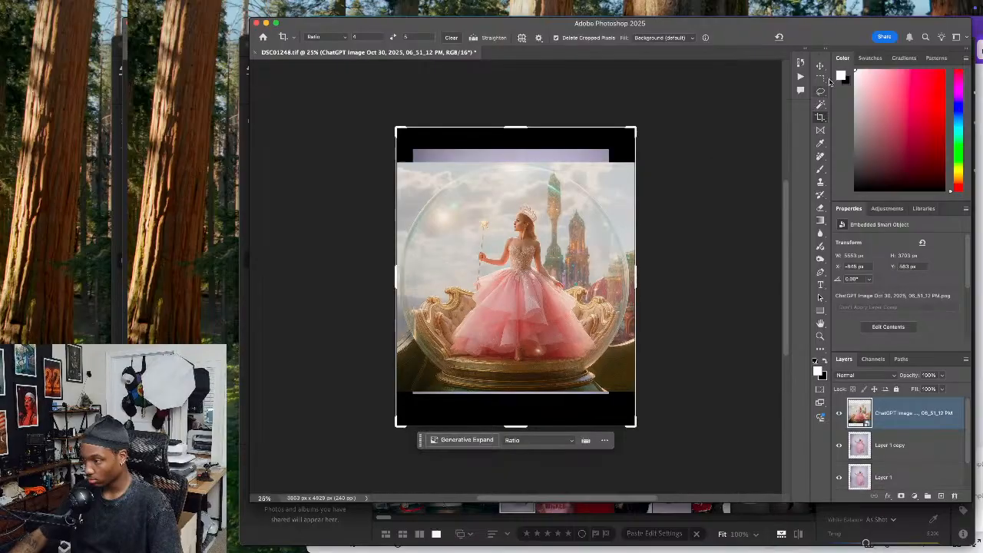
click(820, 78)
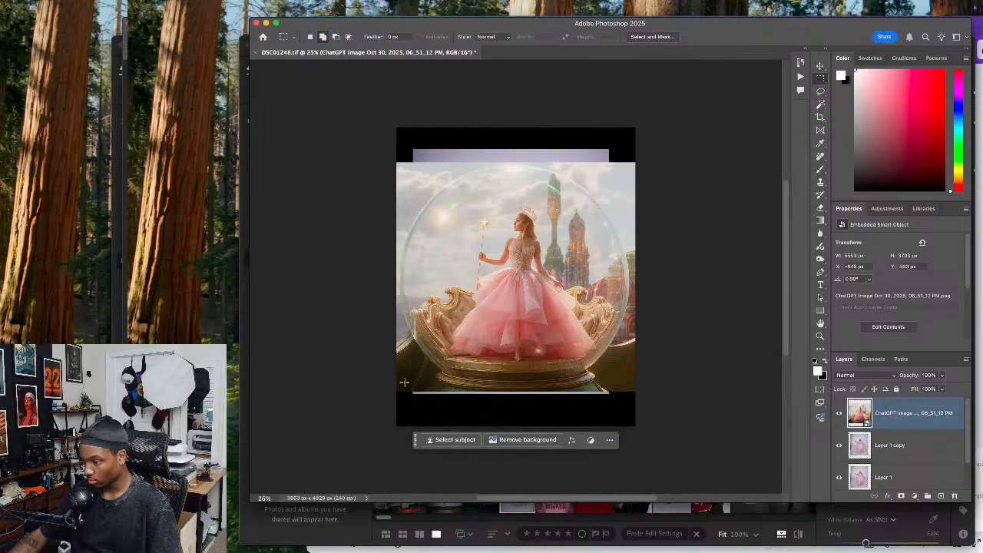
drag(363, 450, 694, 389)
drag(375, 73, 714, 167)
click(450, 439)
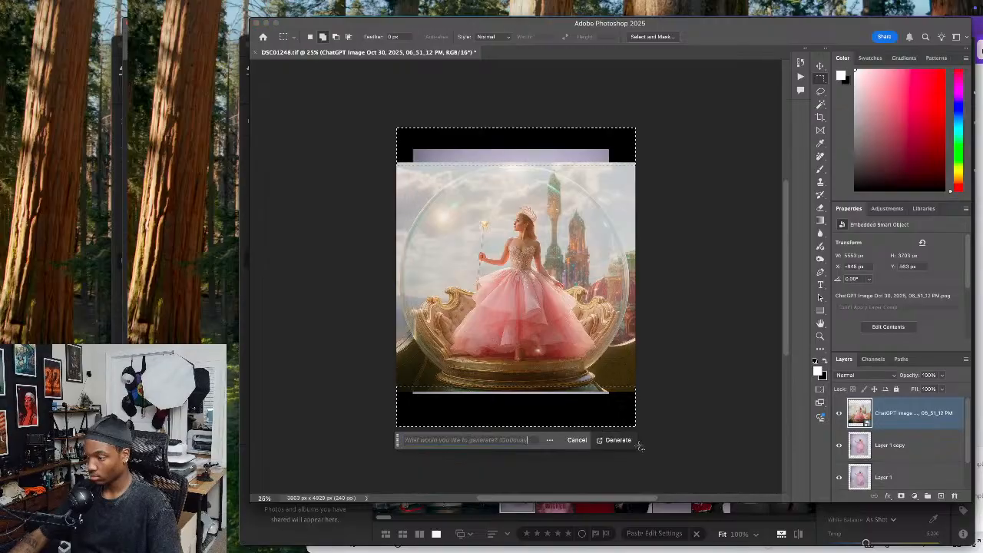
click(613, 440)
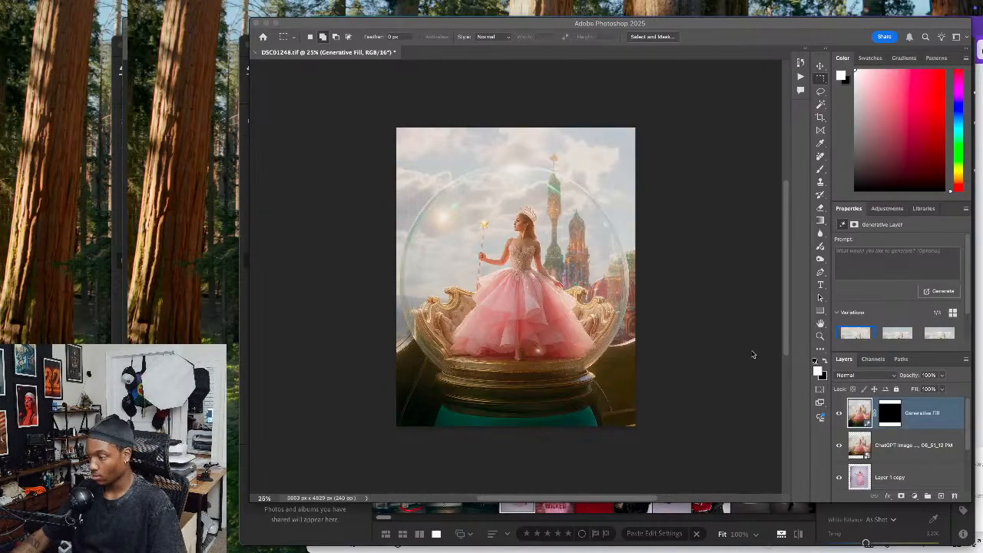
Compare the Generative Fill variations and choose the second one, with the tall spire and dark pedestal base
click(529, 440)
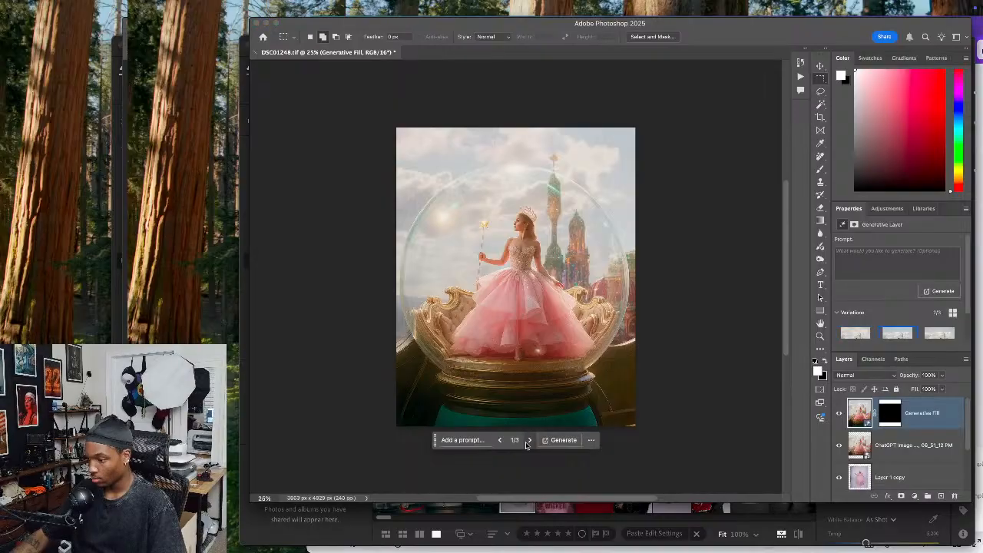
click(529, 441)
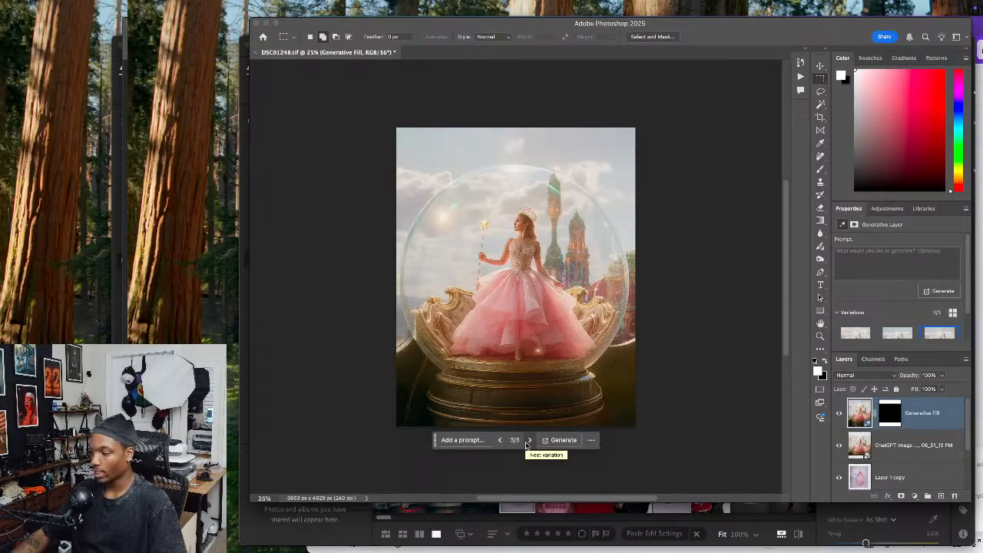
click(529, 440)
click(529, 440)
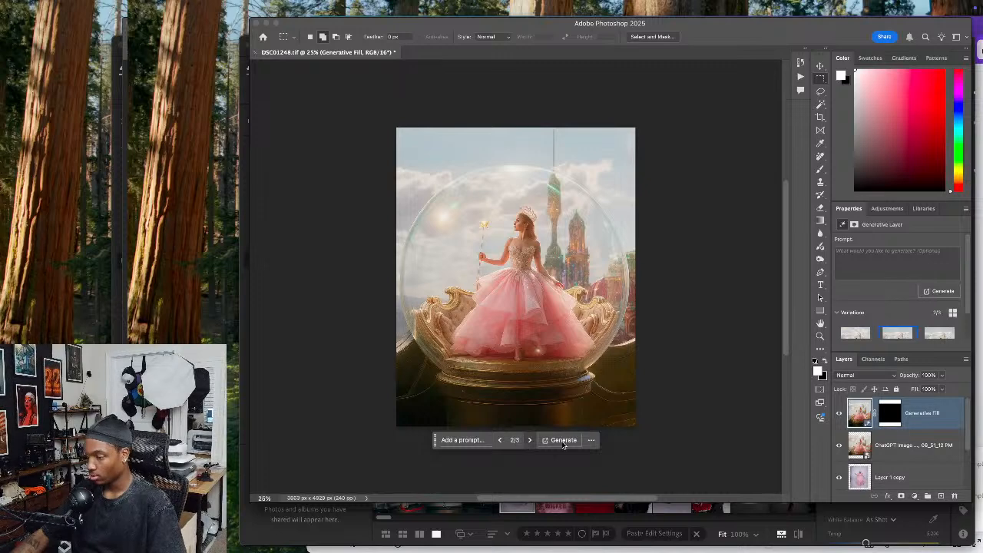
Merge the Generative Fill layer with the ChatGPT reference image layer
right_click(933, 415)
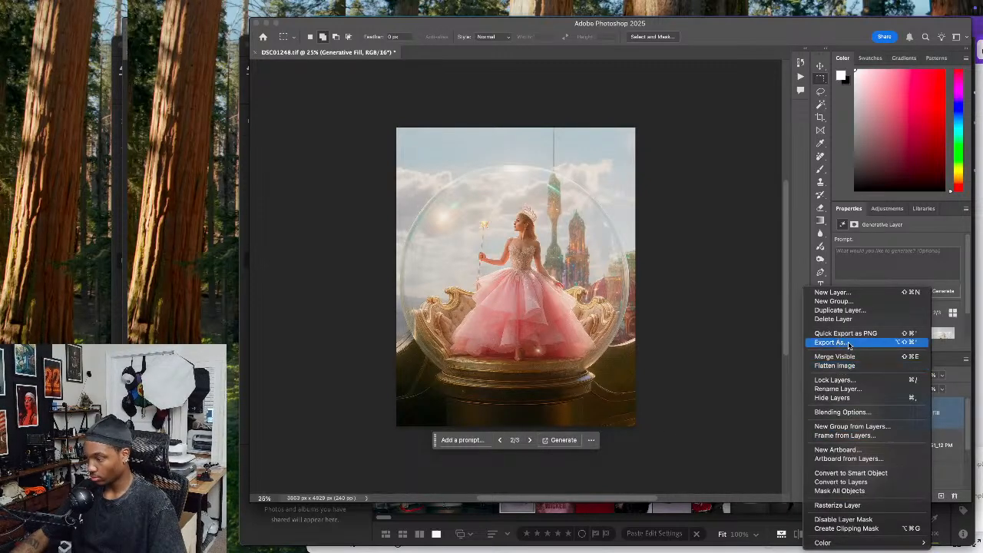
click(934, 445)
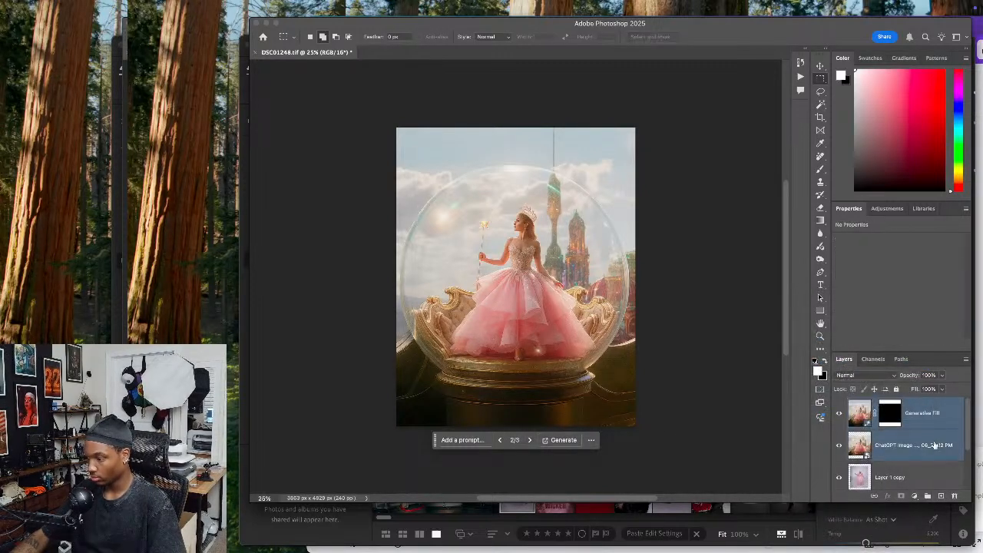
key(super+e)
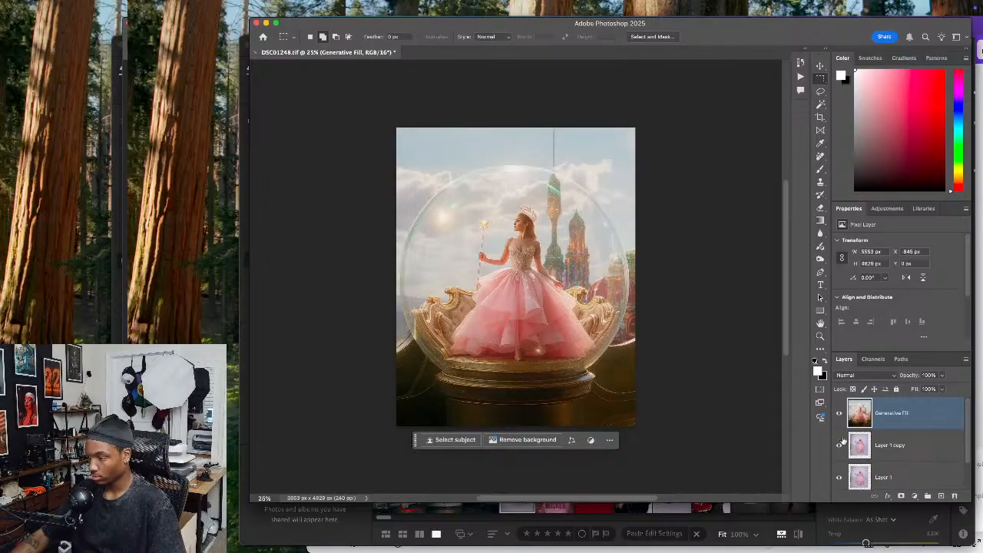
Move Layer 1 copy above the merged Generative Fill layer and lower its opacity to 66%
click(839, 413)
click(839, 413)
click(839, 414)
click(839, 414)
drag(884, 445, 883, 412)
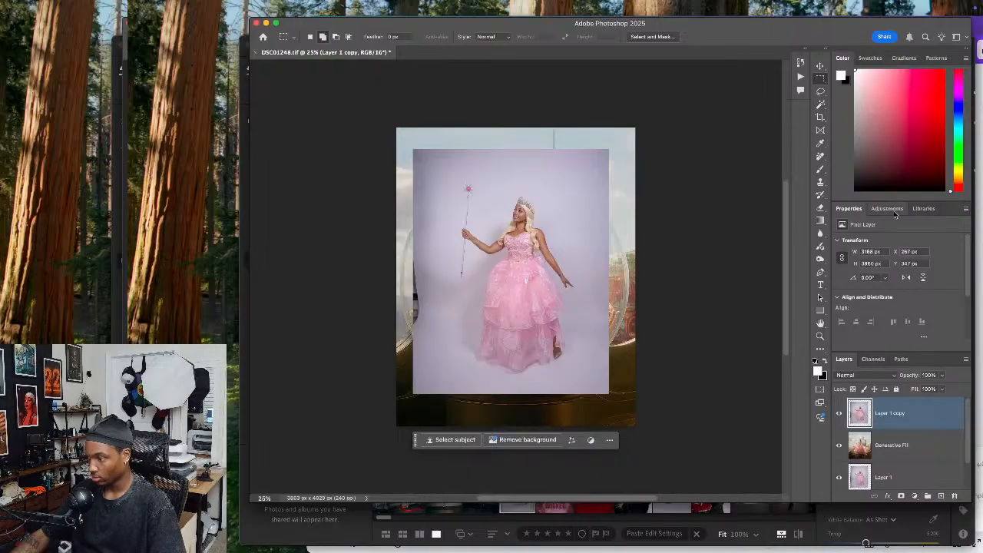
click(942, 375)
drag(946, 389, 926, 389)
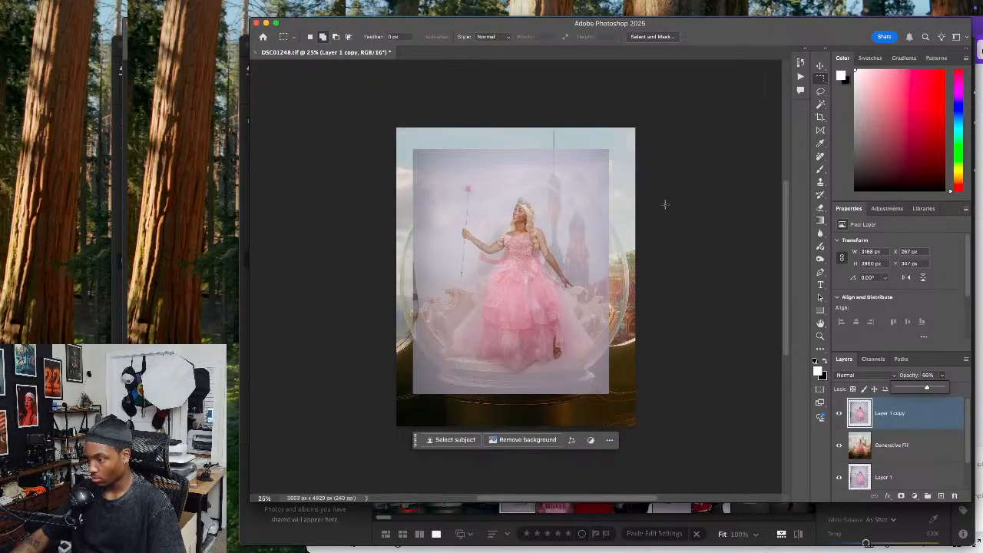
Scale Layer 1 copy down to about 3761 px high and position it over the reference figure inside the bubble
click(821, 66)
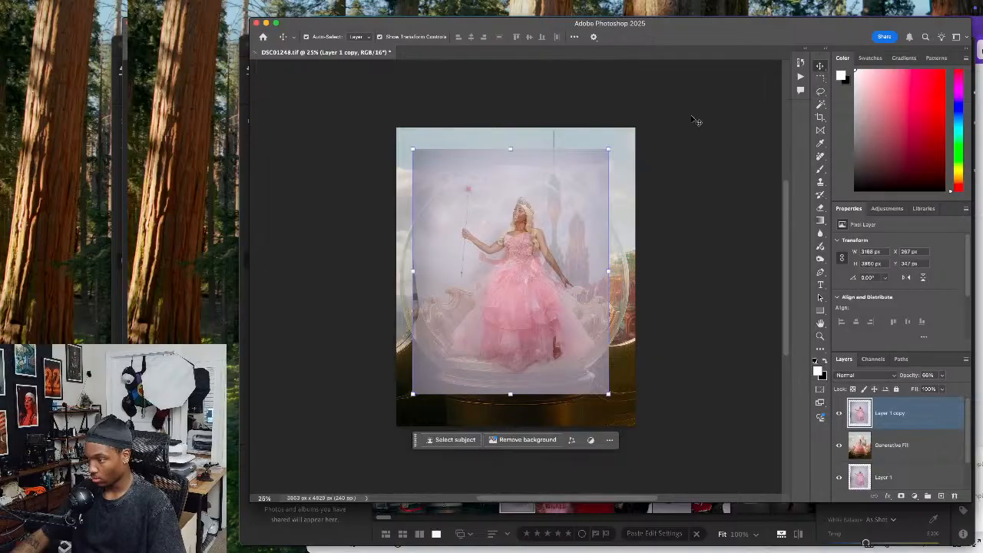
drag(519, 184, 519, 185)
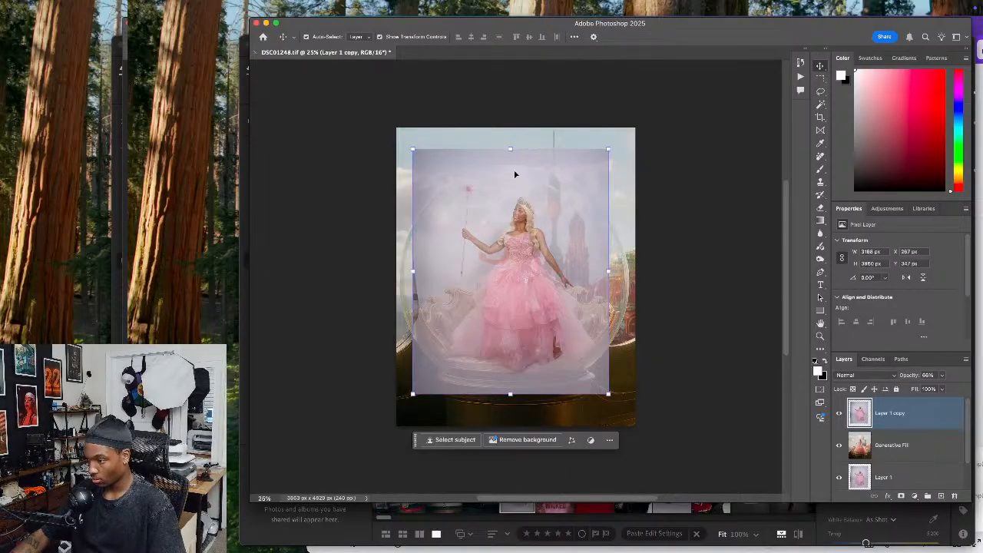
drag(510, 149, 510, 161)
drag(513, 222, 527, 234)
key(Escape)
key(Return)
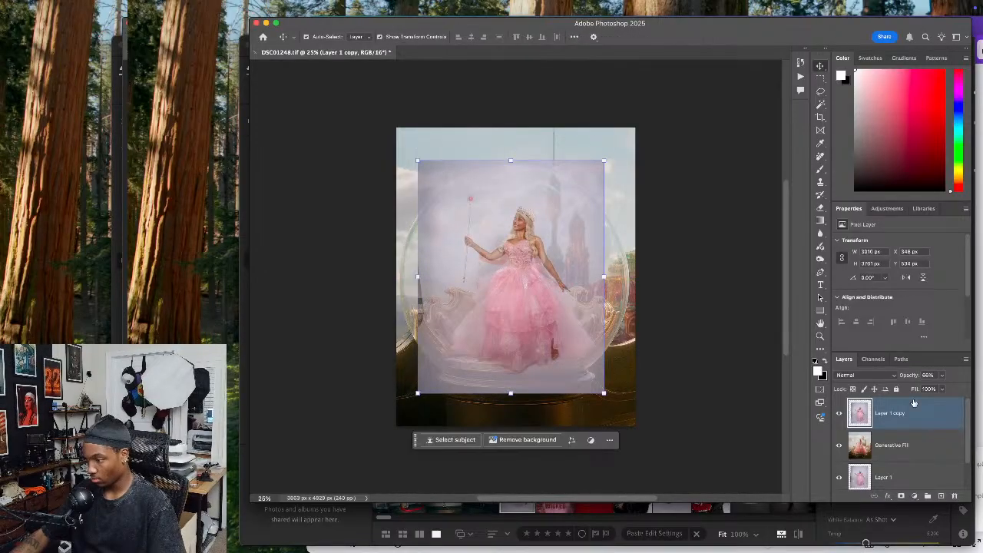
Restore Layer 1 copy to 100% opacity and remove its studio background with the Remove Background quick action
click(942, 375)
drag(935, 386, 960, 388)
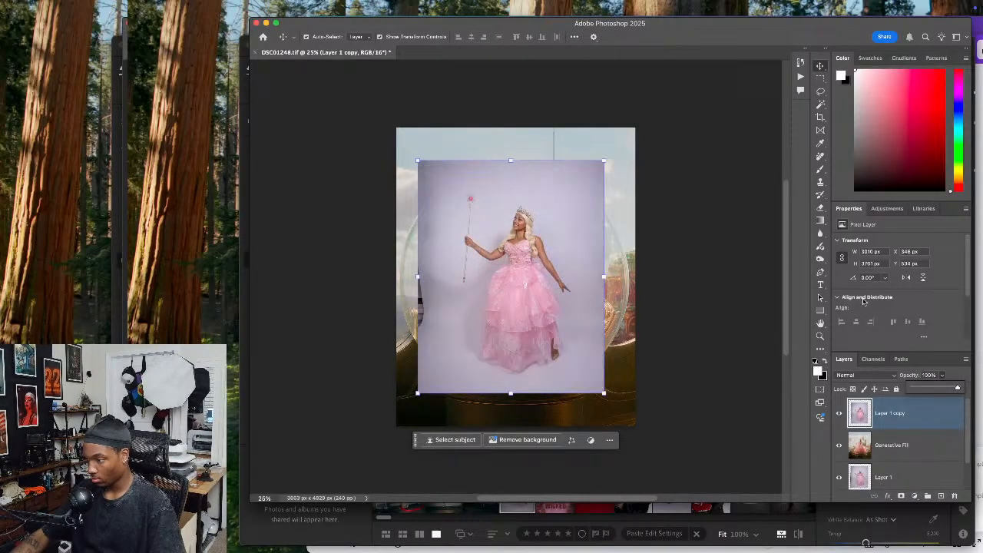
scroll(882, 276, down, 3)
click(884, 296)
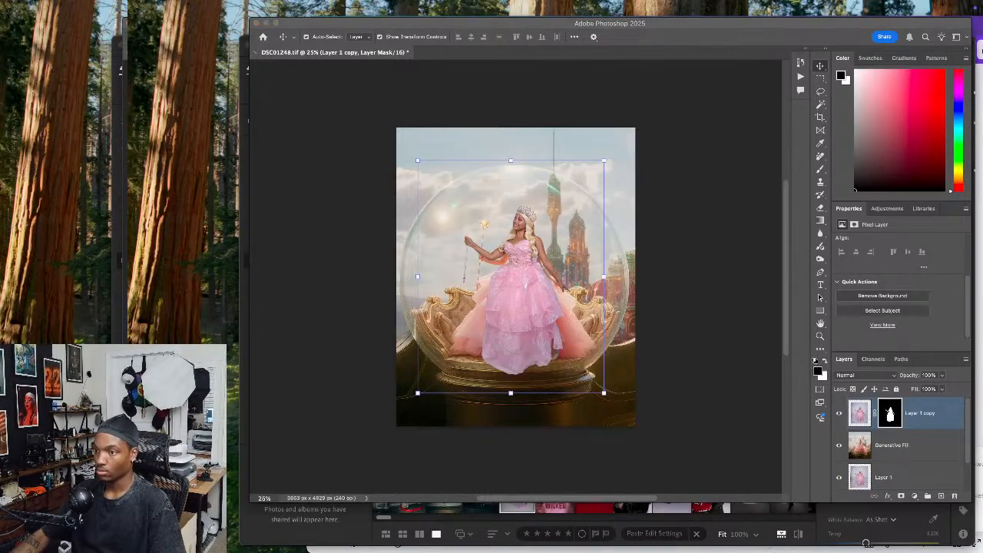
Examine up close how the cut-out woman's gown, arms and wand sit over the reference figure
click(288, 412)
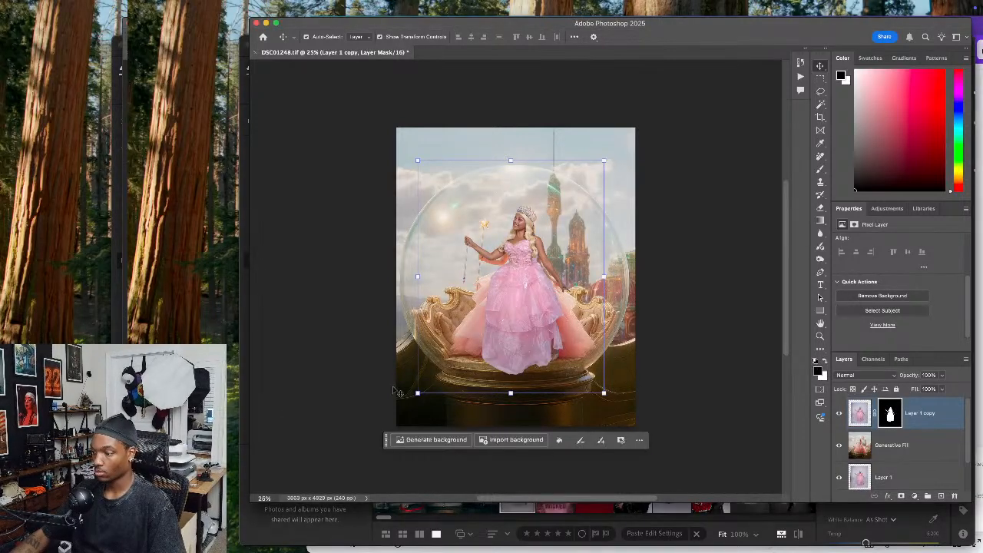
click(471, 334)
key(super+equal)
key(super+equal)
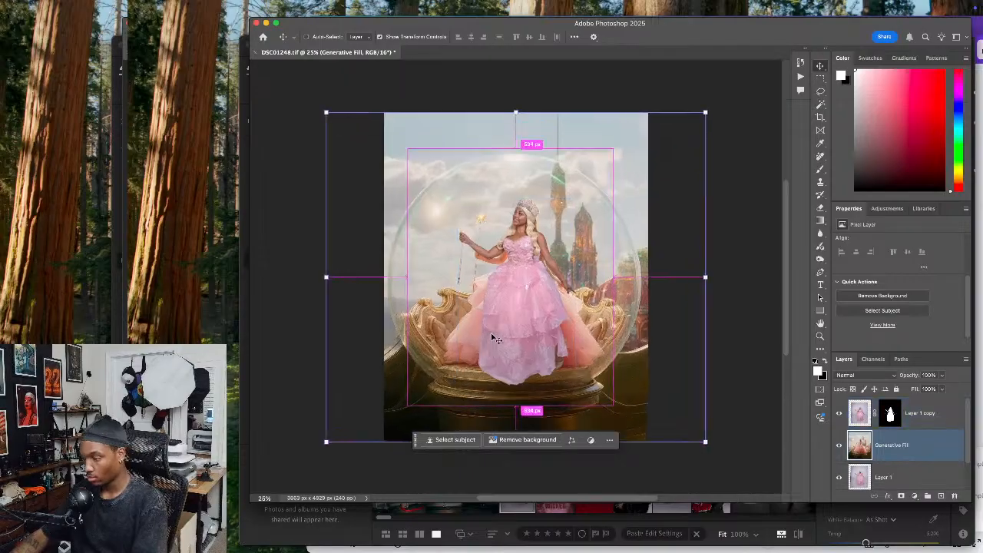
drag(513, 349, 456, 324)
drag(510, 378, 508, 351)
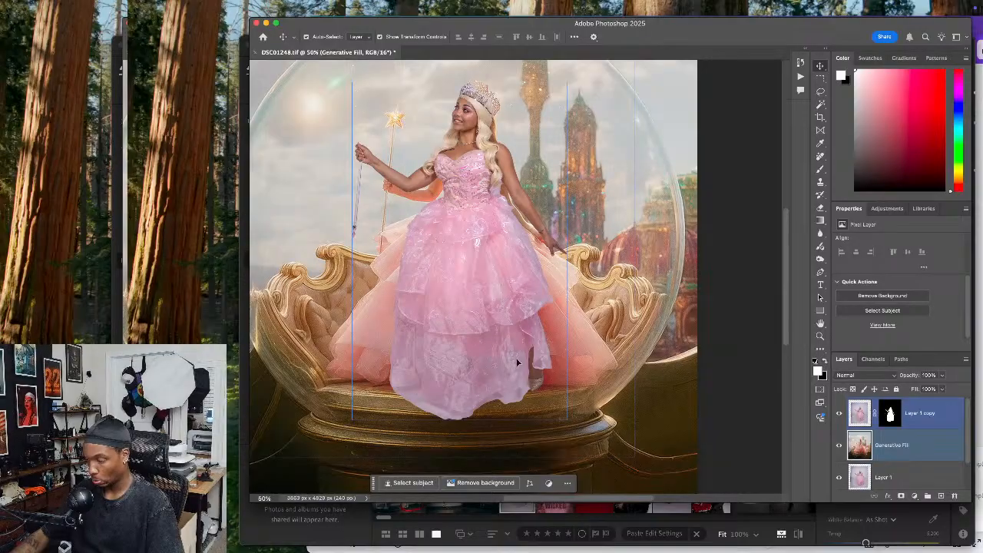
drag(449, 334, 444, 356)
click(620, 331)
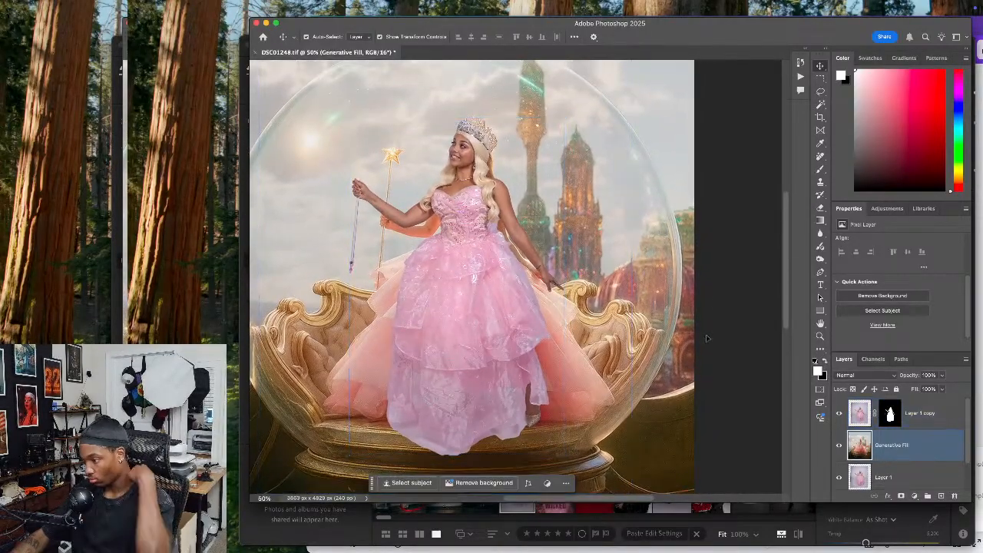
Paint white on Layer 1 copy's mask with the Brush to bring back the wand shaft just above the hand
shift+click(918, 414)
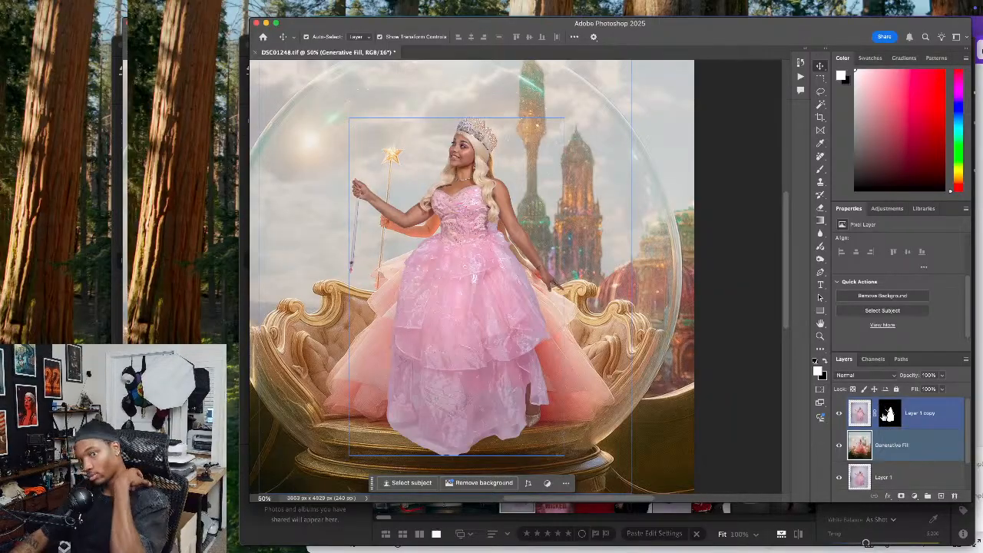
click(888, 416)
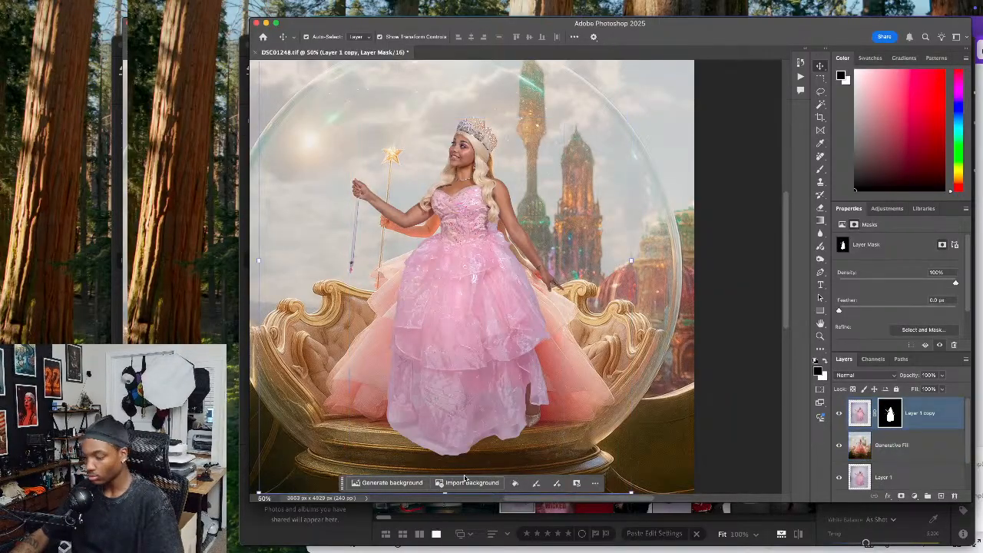
key(super+equal)
key(super+equal)
key(super+equal)
key(super+equal)
key(super+equal)
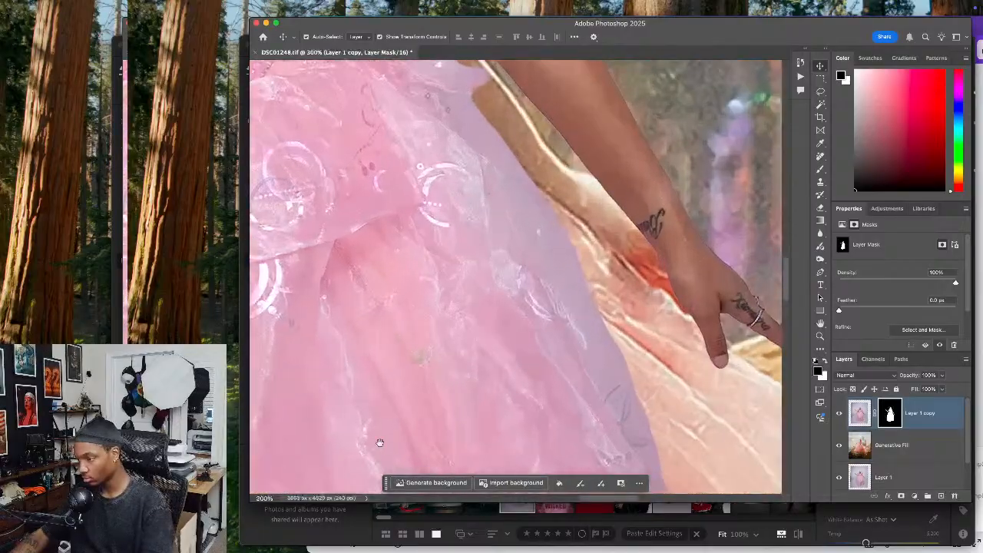
scroll(397, 420, up, 10)
scroll(398, 419, left, 12)
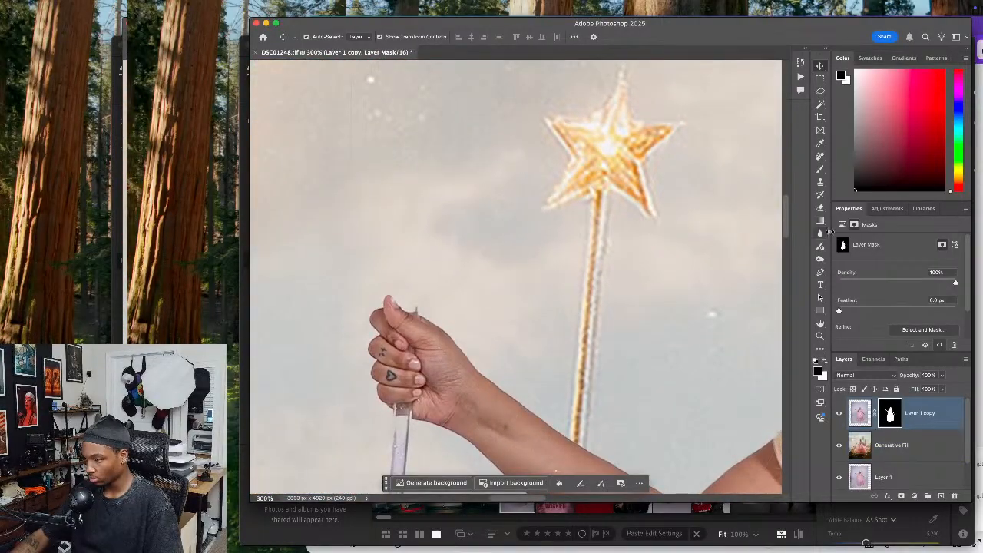
click(821, 169)
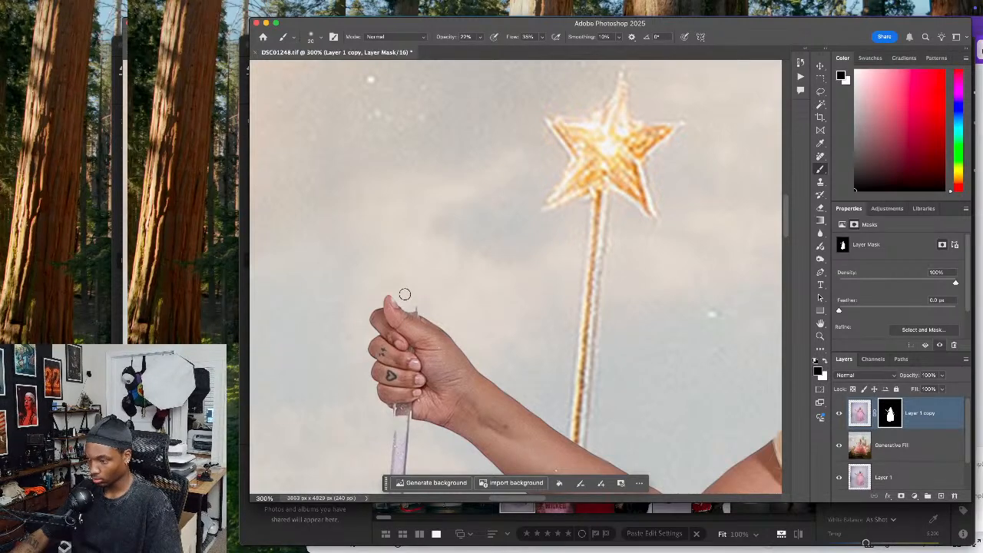
key(x)
mouse_move(405, 269)
mouse_down()
mouse_move(406, 327)
mouse_move(407, 252)
mouse_up()
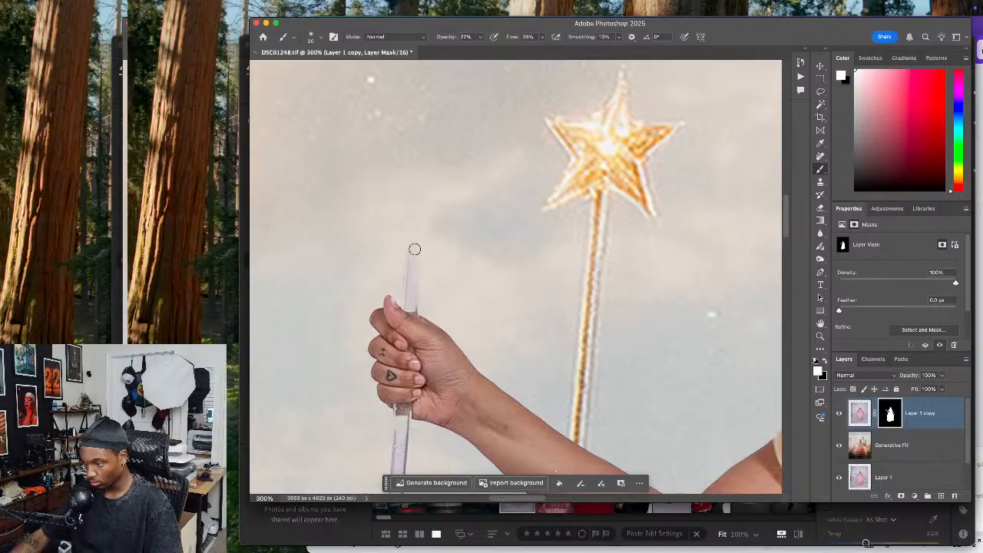
Paint white along the wand's upper shaft on Layer 1 copy's mask to restore it from the hand to the tip
scroll(413, 261, up, 5)
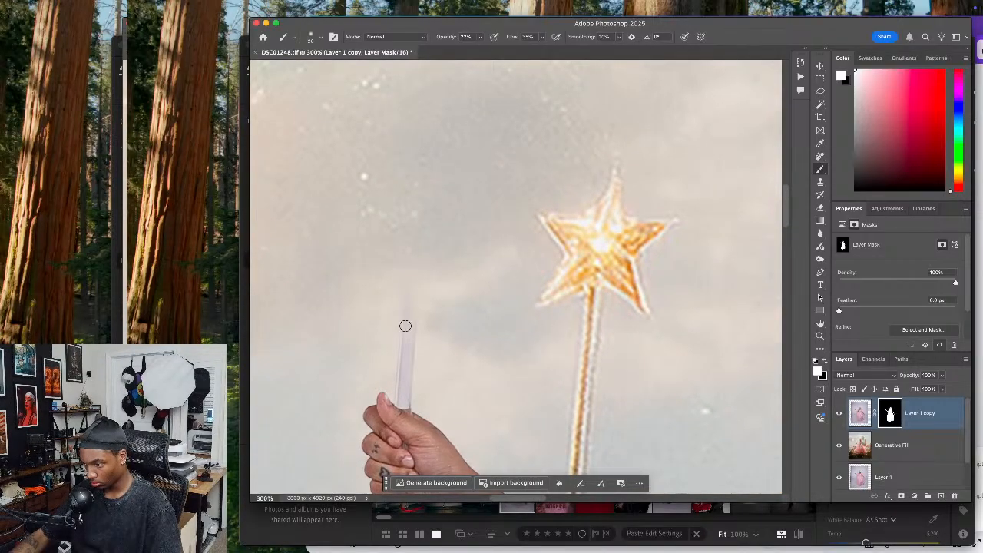
mouse_move(416, 264)
mouse_down()
mouse_move(415, 318)
mouse_move(416, 240)
mouse_move(410, 306)
mouse_up()
scroll(408, 331, up, 4)
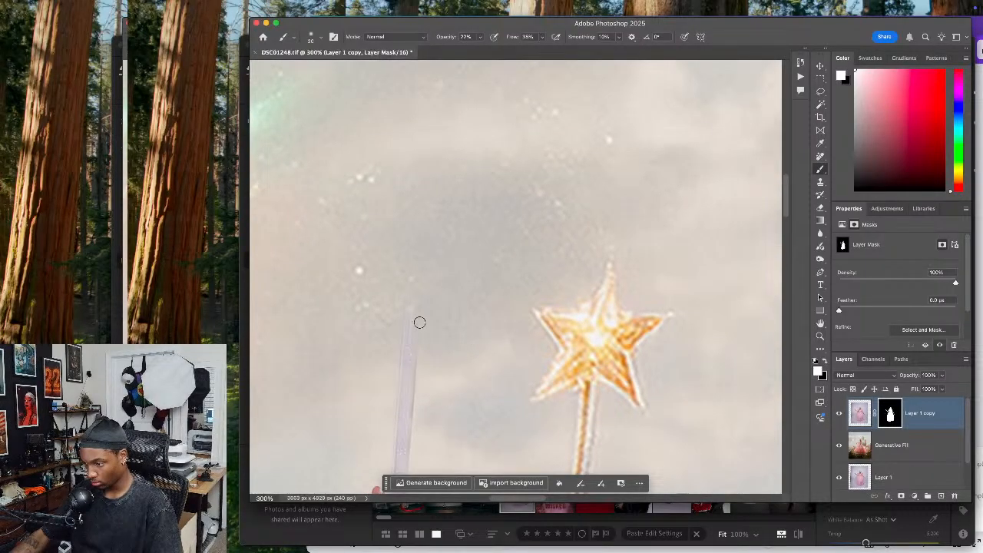
scroll(408, 392, down, 4)
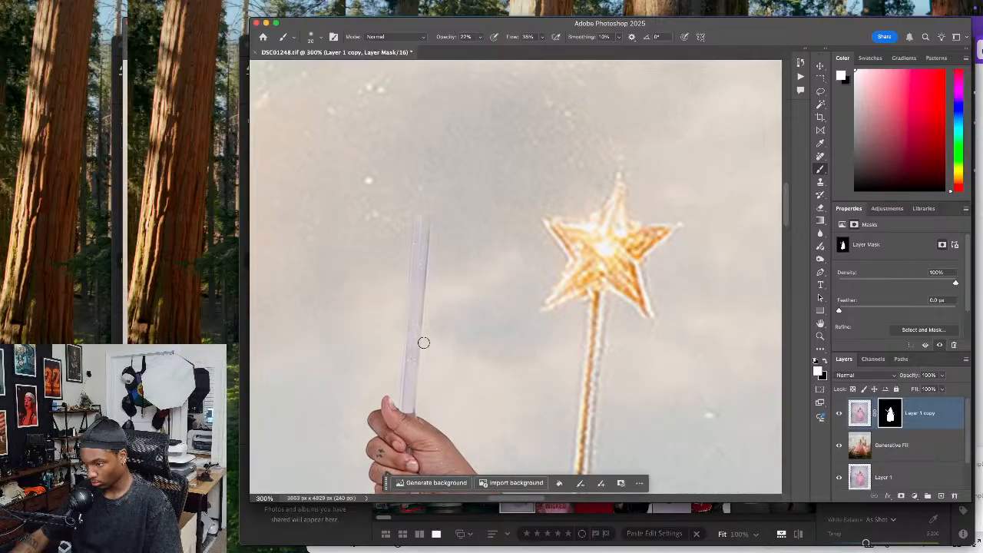
scroll(413, 345, up, 8)
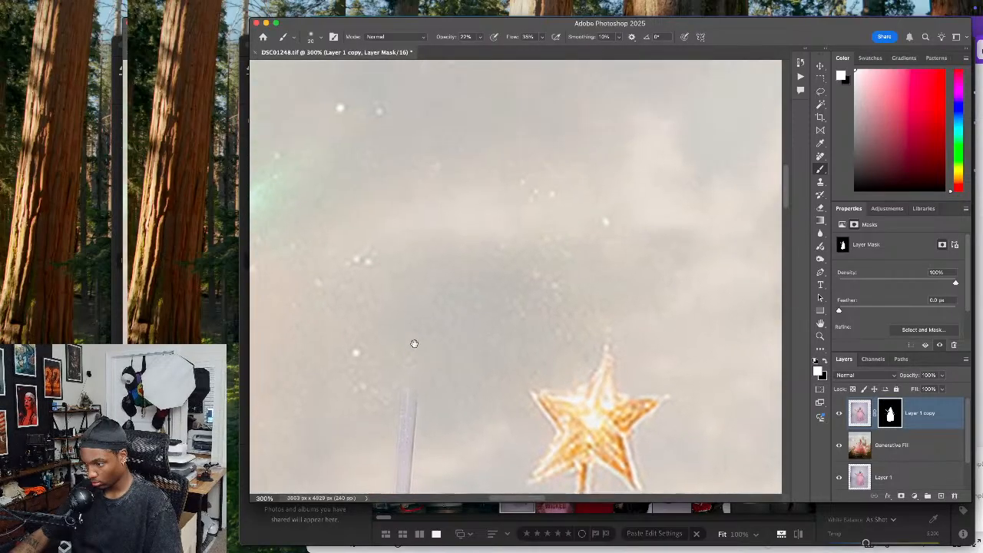
drag(418, 374, 422, 152)
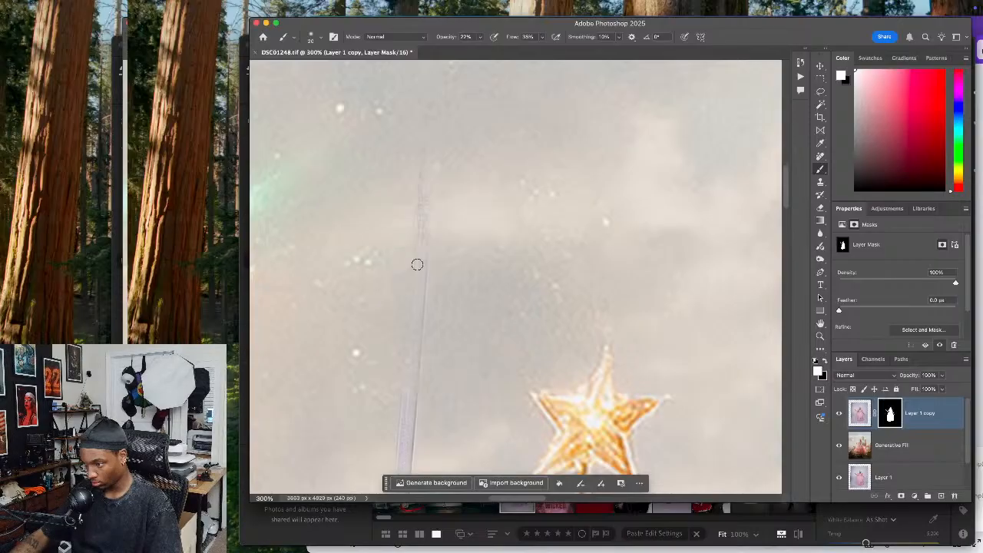
mouse_move(416, 388)
mouse_down()
mouse_move(430, 211)
mouse_move(416, 236)
mouse_move(394, 468)
mouse_up()
mouse_move(410, 154)
mouse_down()
mouse_move(426, 244)
mouse_move(410, 338)
mouse_up()
drag(414, 237, 408, 288)
mouse_move(410, 338)
mouse_down()
mouse_move(408, 409)
mouse_move(407, 315)
mouse_move(402, 408)
mouse_up()
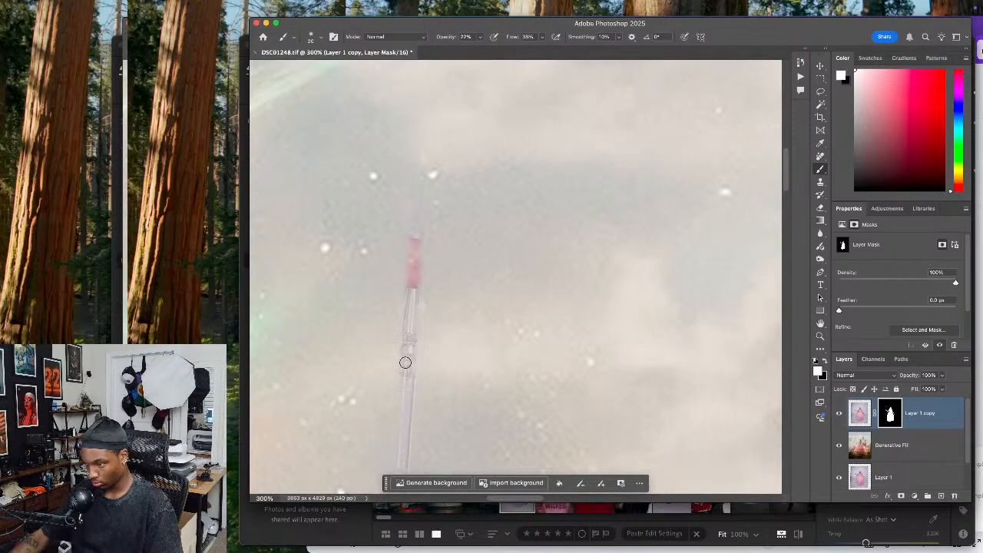
Restore the wand's pink ball and surrounding crystal spikes on Layer 1 copy's mask, alternating white and black paint for the edges
mouse_move(421, 239)
mouse_down()
mouse_move(398, 267)
mouse_move(412, 237)
mouse_move(425, 258)
mouse_move(423, 288)
mouse_move(402, 277)
mouse_move(400, 249)
mouse_move(437, 252)
mouse_move(409, 286)
mouse_move(399, 251)
mouse_move(409, 292)
mouse_move(436, 250)
mouse_move(431, 274)
mouse_move(405, 265)
mouse_move(417, 237)
mouse_move(412, 285)
mouse_move(398, 275)
mouse_move(398, 252)
mouse_move(412, 281)
mouse_move(391, 261)
mouse_move(361, 265)
mouse_move(391, 257)
mouse_move(354, 255)
mouse_move(370, 249)
mouse_move(356, 243)
mouse_move(366, 240)
mouse_move(404, 258)
mouse_move(373, 221)
mouse_move(364, 188)
mouse_move(393, 244)
mouse_move(398, 193)
mouse_move(415, 257)
mouse_move(399, 198)
mouse_move(414, 247)
mouse_up()
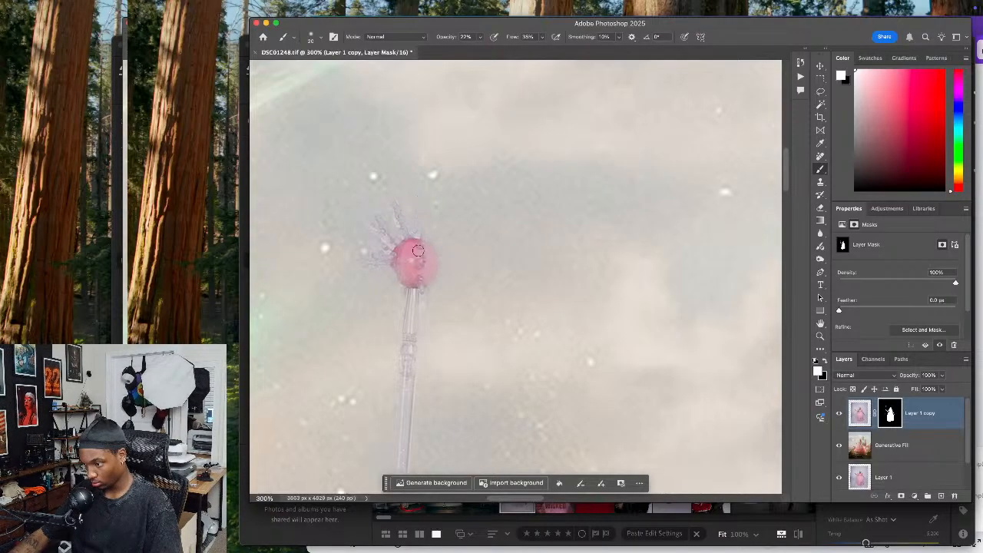
drag(431, 258, 450, 246)
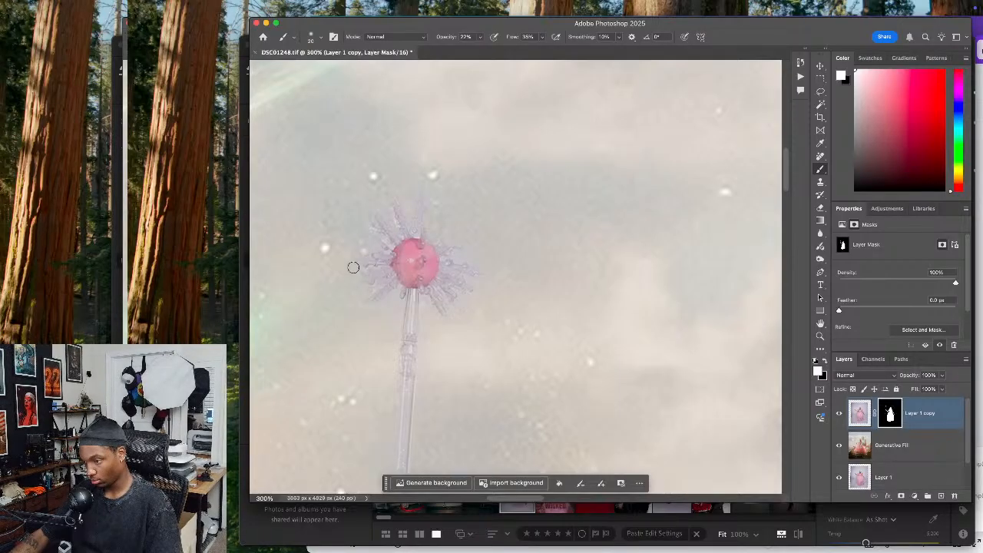
mouse_move(396, 273)
mouse_down()
mouse_move(331, 285)
mouse_move(415, 274)
mouse_move(365, 244)
mouse_up()
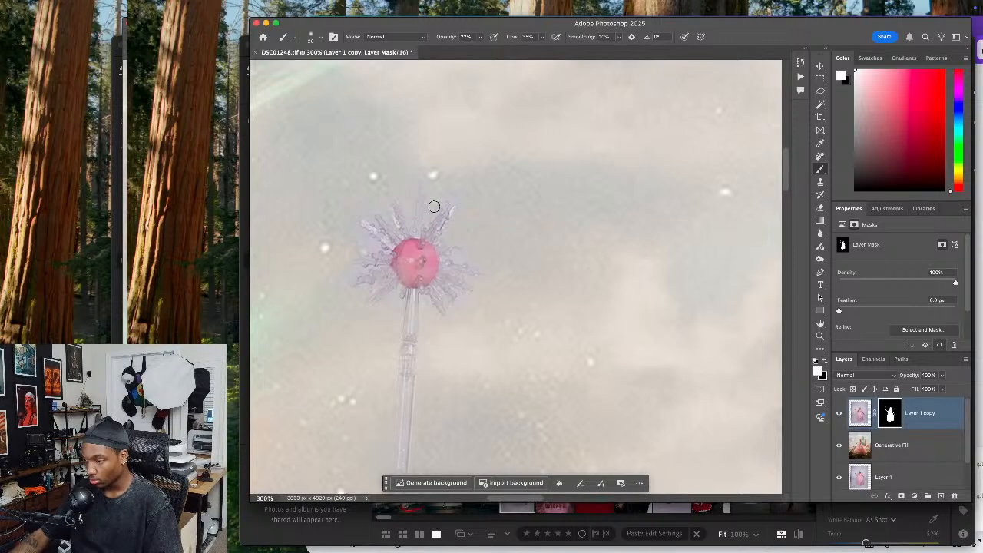
key(x)
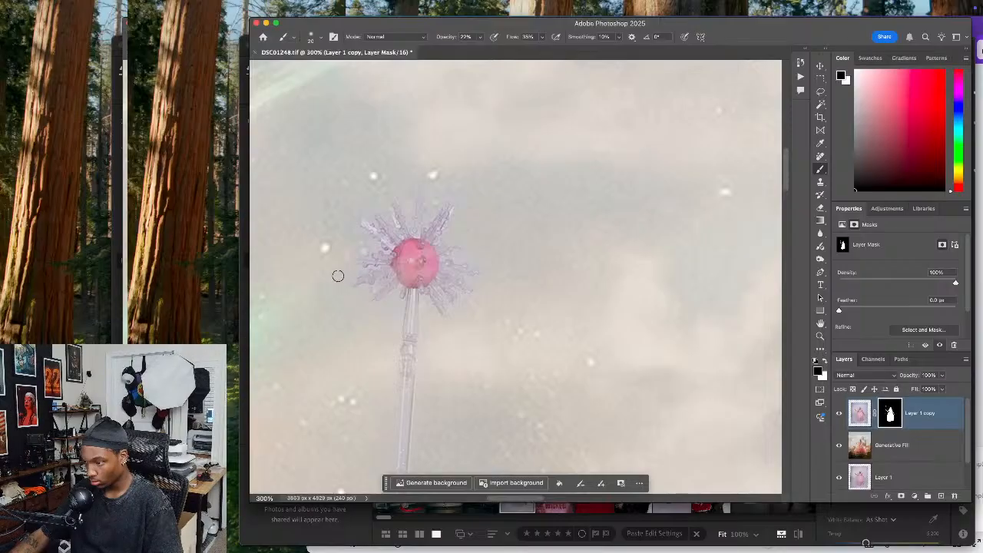
key(x)
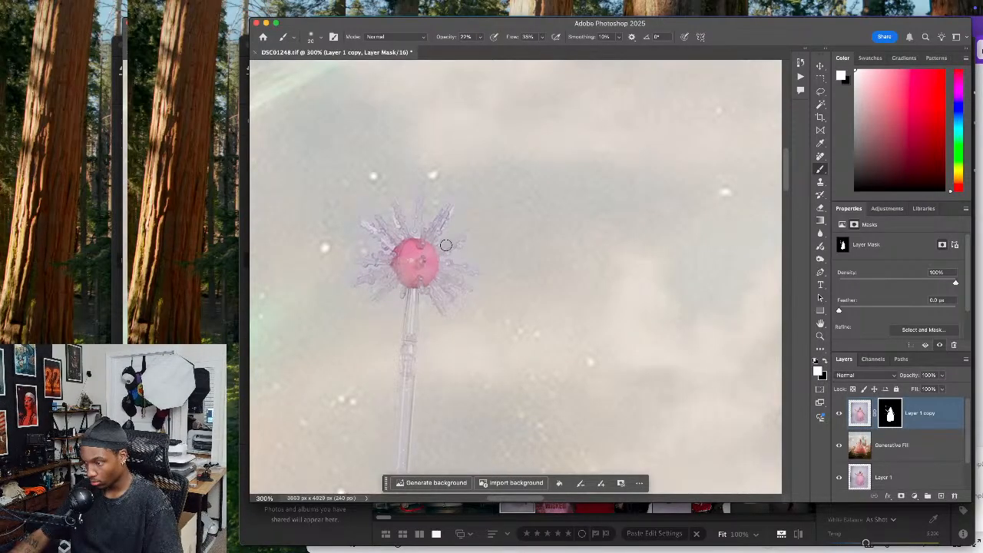
key(x)
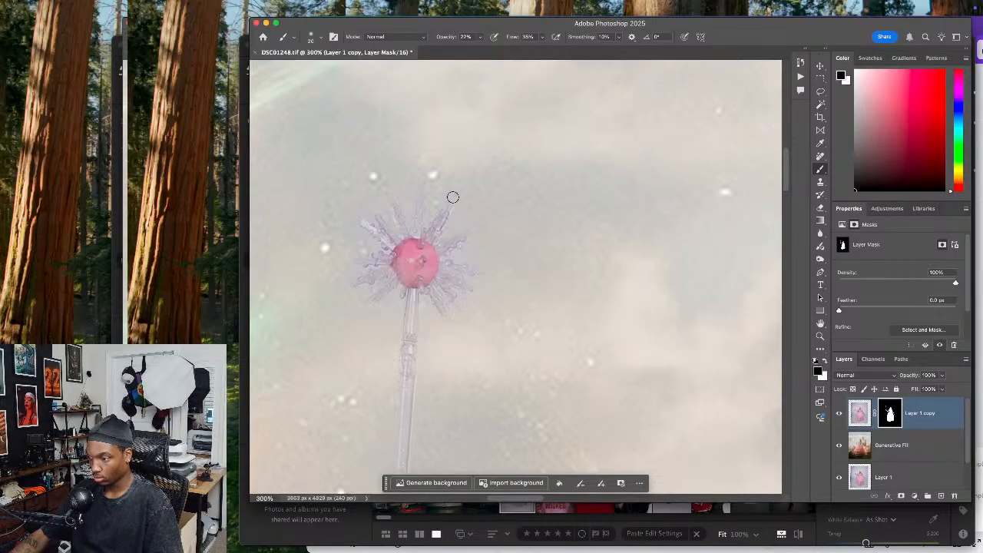
Examine the restored wand and the cut-out woman against the scene, toggling Layer 1 copy's visibility to compare
key(super+minus)
key(super+minus)
key(super+minus)
key(super+minus)
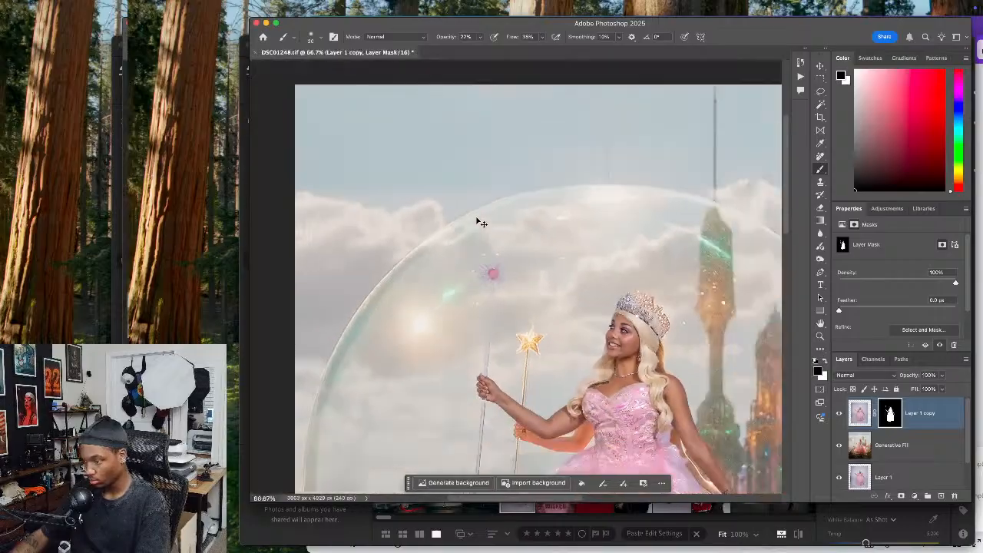
key(super+plus)
key(super+plus)
drag(507, 369, 489, 284)
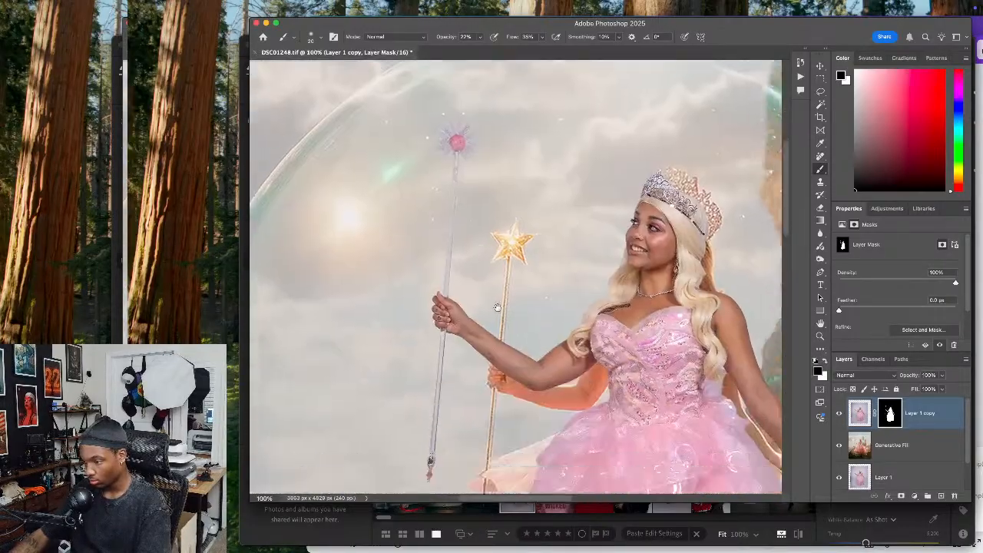
key(super+minus)
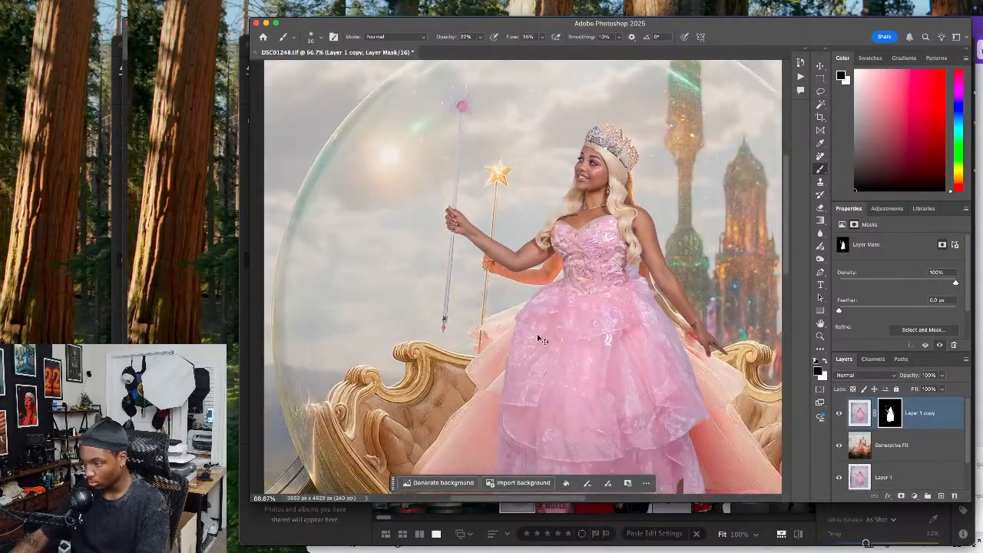
drag(644, 364, 518, 299)
click(838, 413)
click(839, 414)
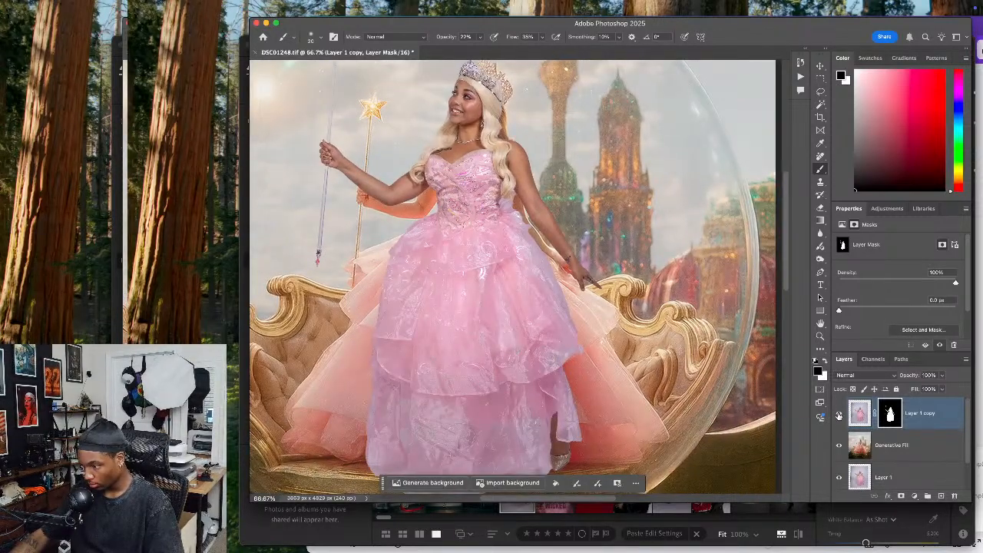
Duplicate the Generative Fill layer and leave Layer 1 copy hidden so the reference figure can be worked on
click(838, 413)
click(891, 453)
key(super+minus)
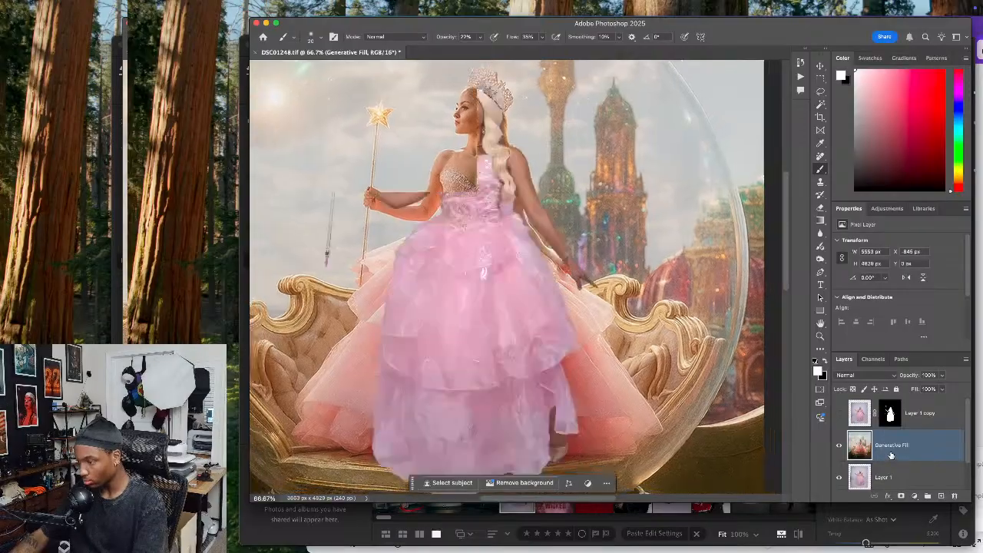
key(super+j)
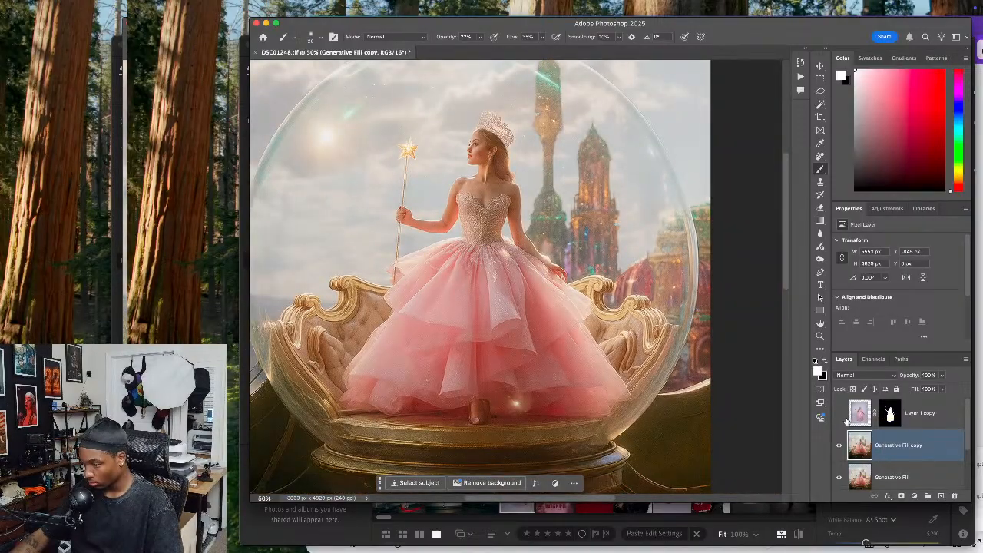
click(840, 414)
click(839, 414)
click(839, 414)
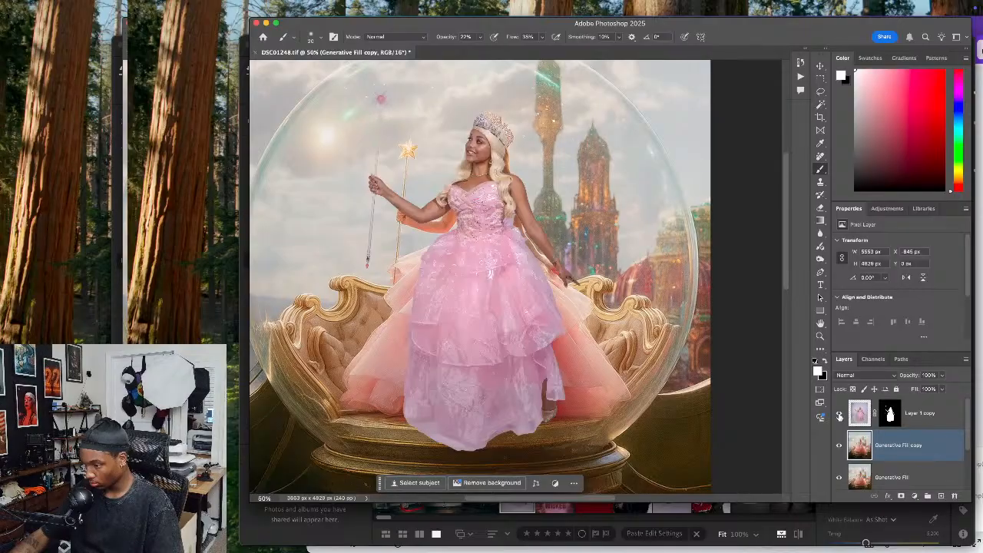
click(840, 414)
Select the reference figure on the Generative Fill copy layer with the Select Subject quick action
click(891, 414)
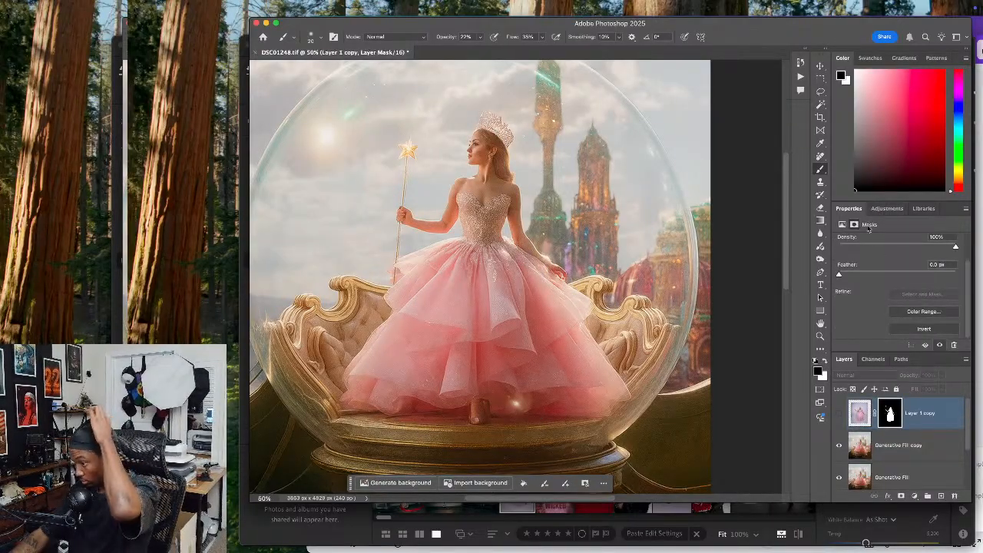
click(880, 454)
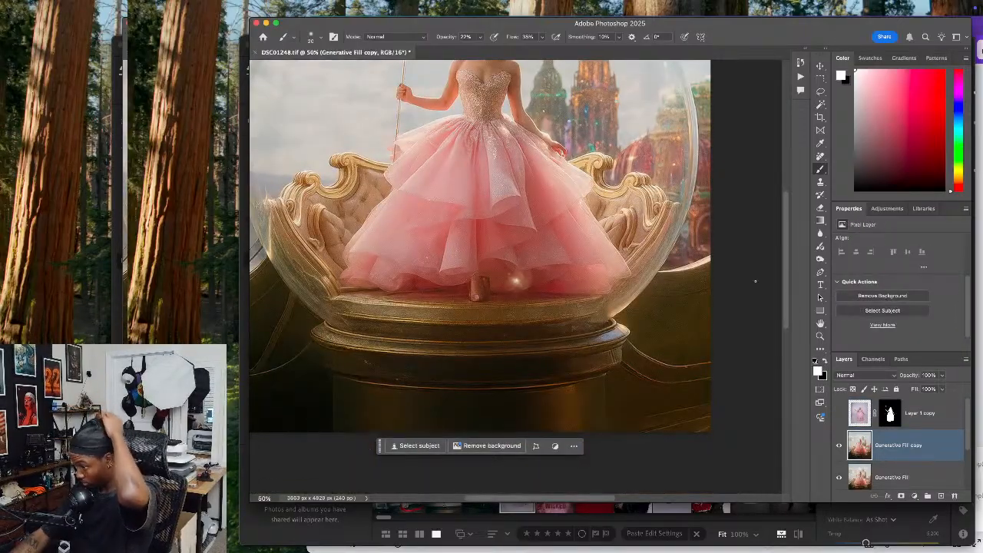
scroll(761, 279, up, 2)
click(853, 310)
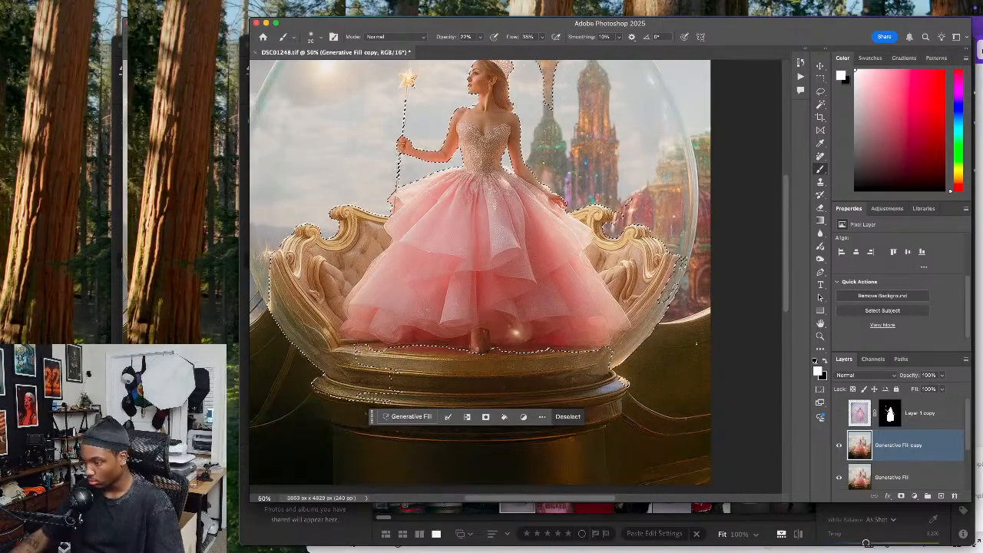
drag(468, 333, 520, 379)
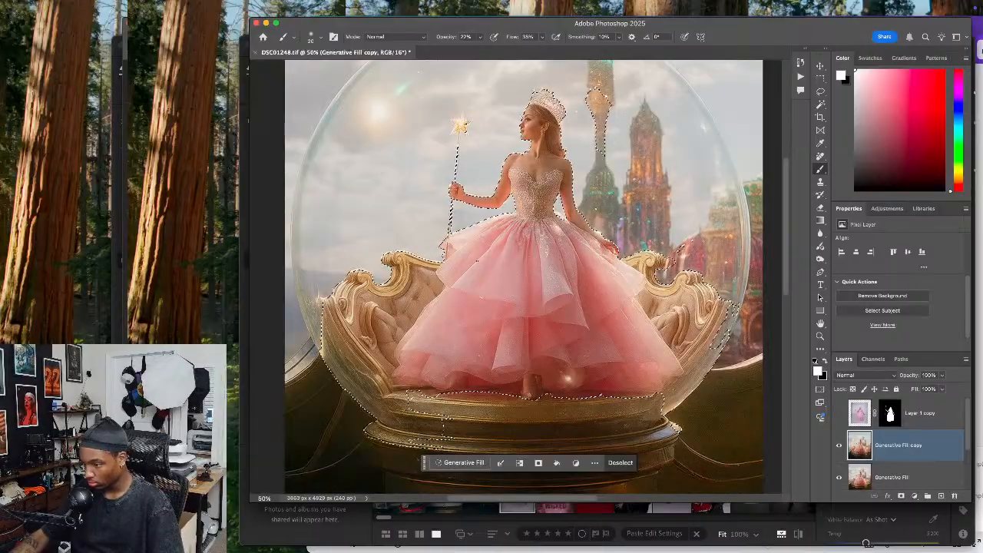
Subtract the gilded seat beside the gown and the pedestal below it from the selection with the Quick Selection tool
click(821, 91)
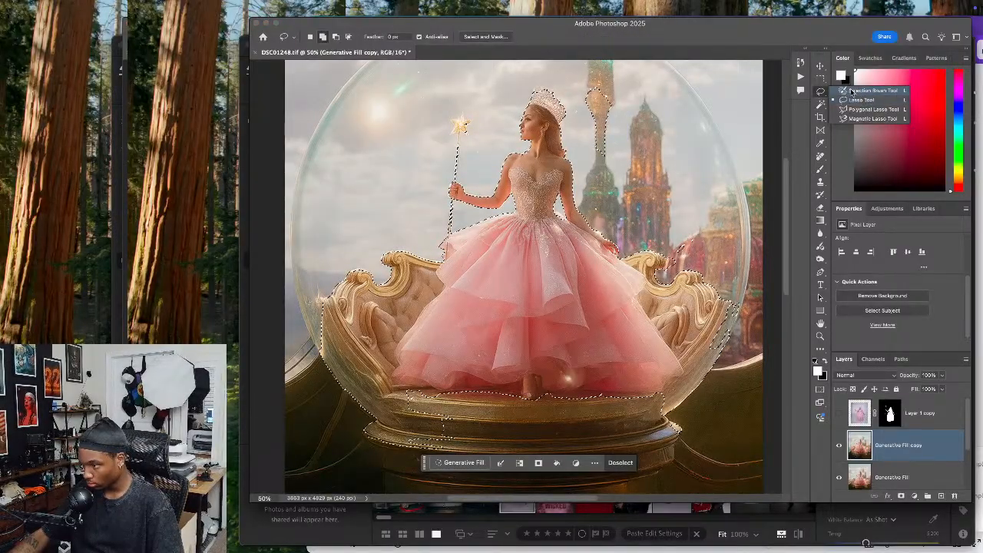
click(821, 104)
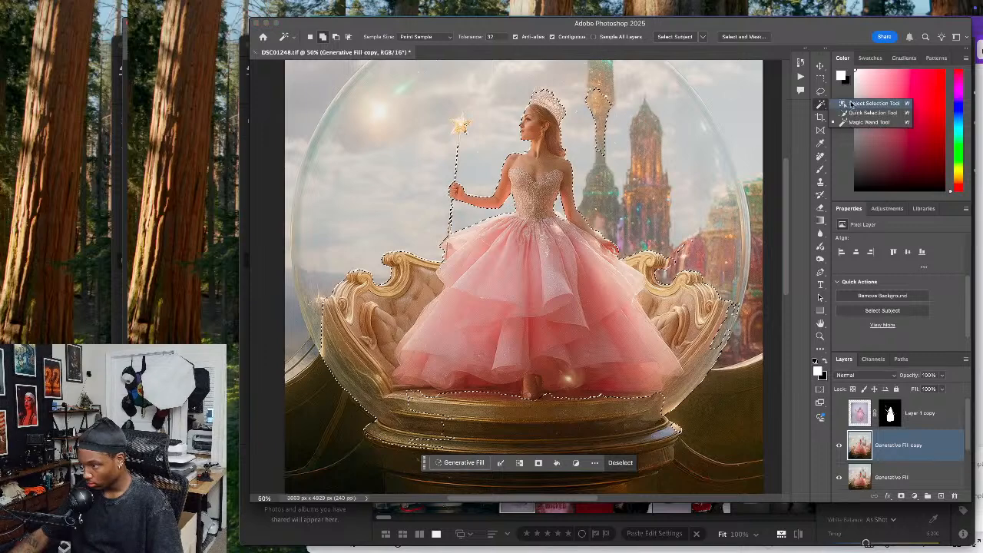
click(853, 113)
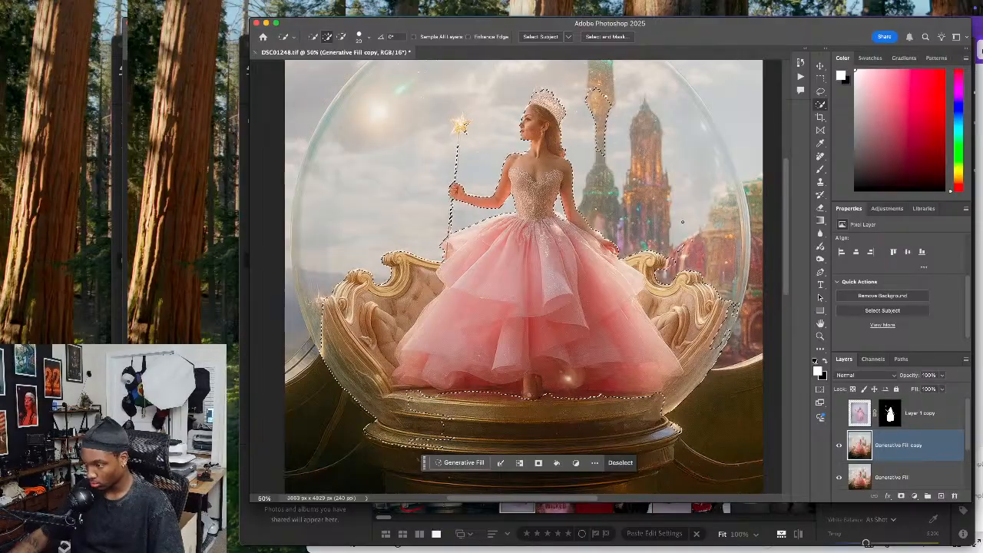
key(alt)
mouse_move(419, 283)
mouse_down()
mouse_move(393, 331)
mouse_move(370, 324)
mouse_move(369, 355)
mouse_move(349, 358)
mouse_move(363, 377)
mouse_move(331, 306)
mouse_up()
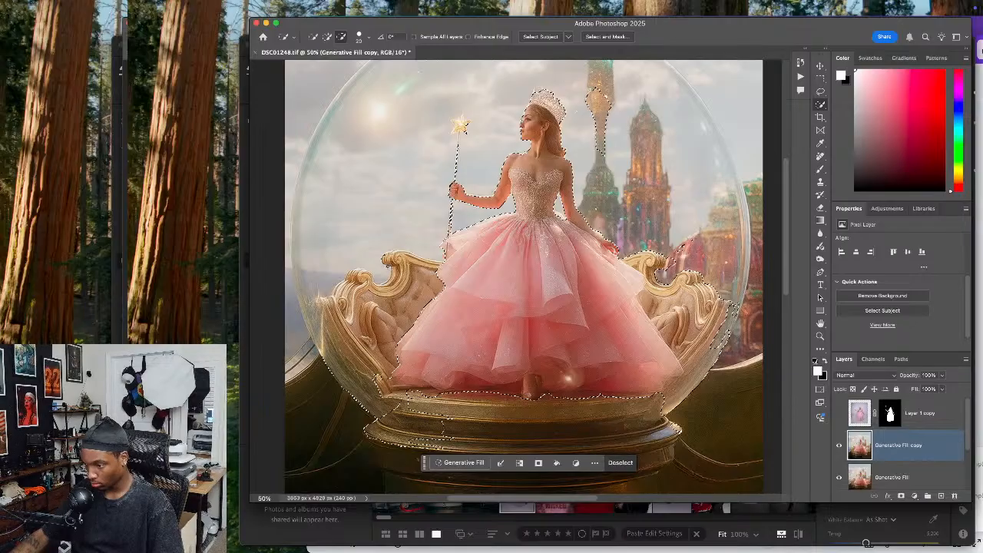
drag(378, 419, 387, 427)
mouse_move(403, 393)
mouse_down()
mouse_move(660, 395)
mouse_move(678, 331)
mouse_up()
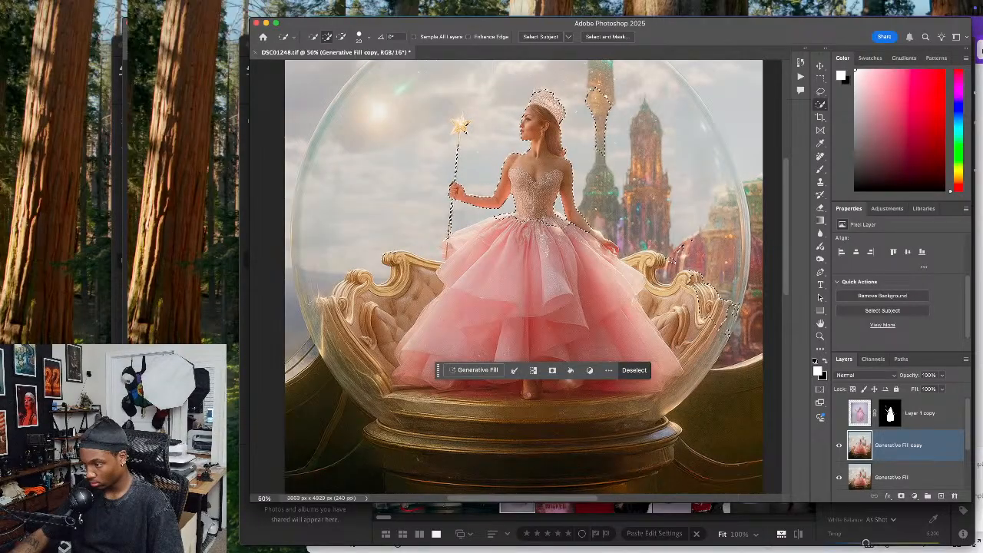
Add the gown's skirt back to the selection, and remove the tower behind the figure and the stray areas around the seat
mouse_move(552, 229)
mouse_down()
mouse_move(571, 308)
mouse_move(615, 355)
mouse_move(652, 329)
mouse_move(661, 372)
mouse_up()
drag(524, 286, 456, 301)
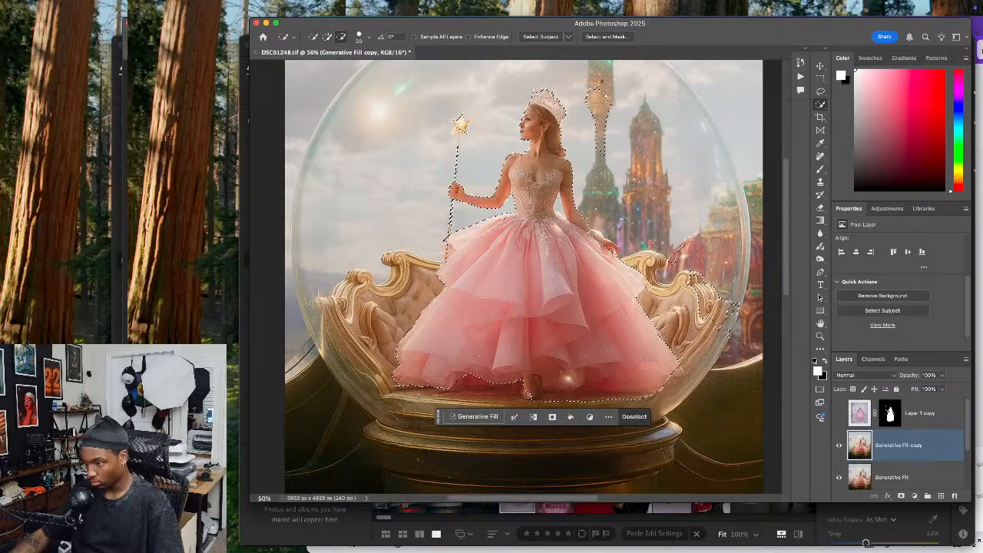
alt+click(602, 194)
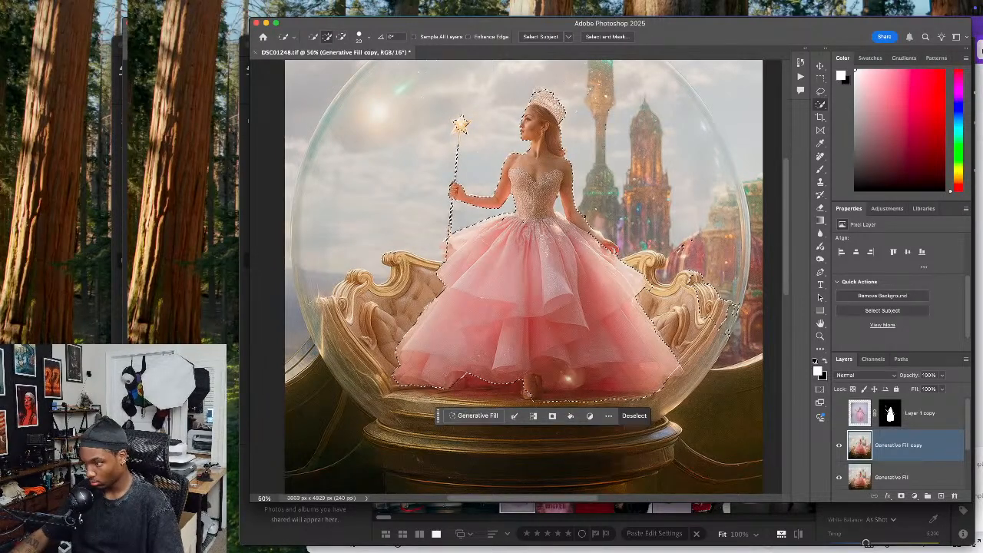
alt+click(558, 203)
alt+click(567, 217)
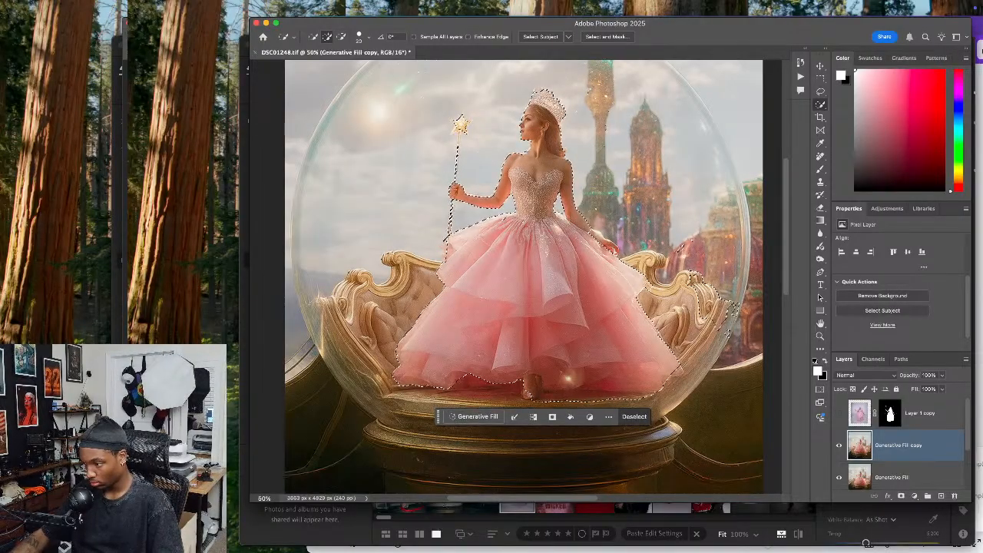
alt+click(698, 263)
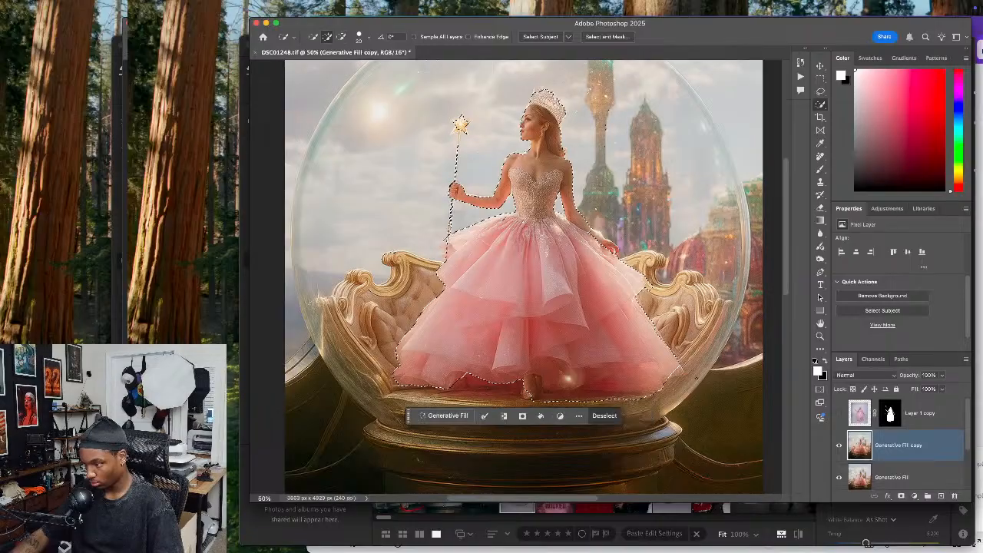
Add the missing corner of the gown's hem near the bubble's edge to the selection with the Lasso tool
click(820, 91)
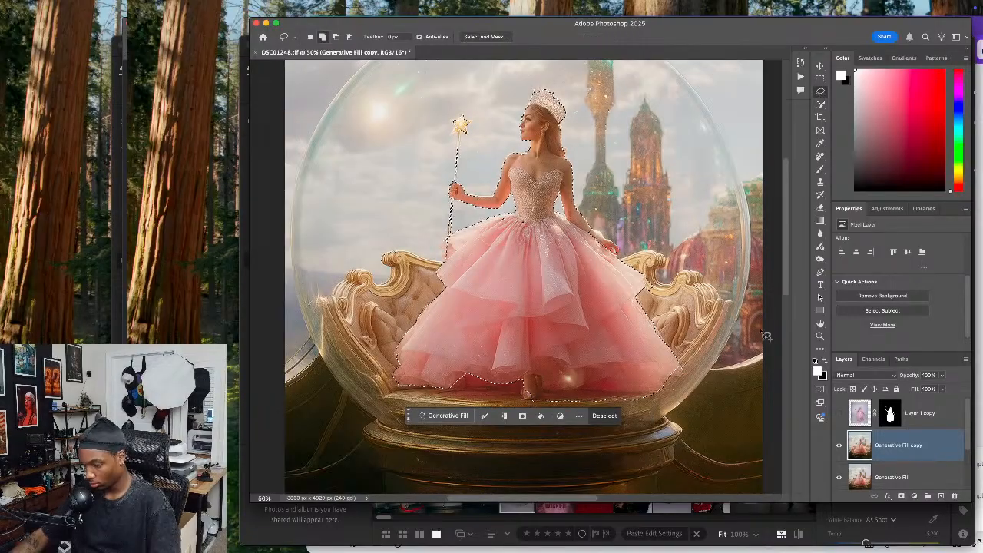
key(super+equal)
key(super+equal)
mouse_move(647, 381)
mouse_down()
mouse_move(582, 312)
mouse_move(588, 325)
mouse_up()
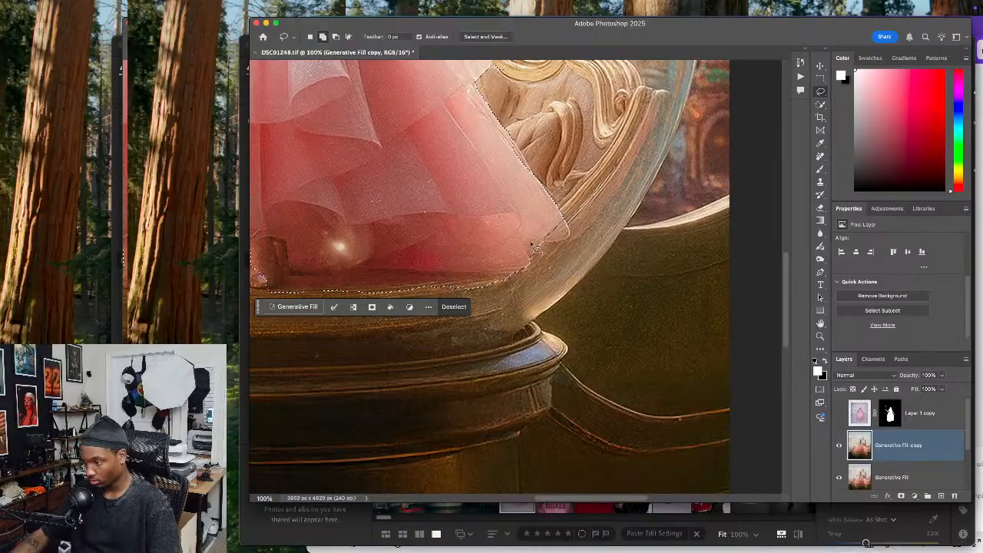
mouse_move(535, 242)
mouse_down()
mouse_move(572, 243)
mouse_move(569, 221)
mouse_move(554, 217)
mouse_move(541, 248)
mouse_move(570, 245)
mouse_up()
scroll(465, 230, left, 5)
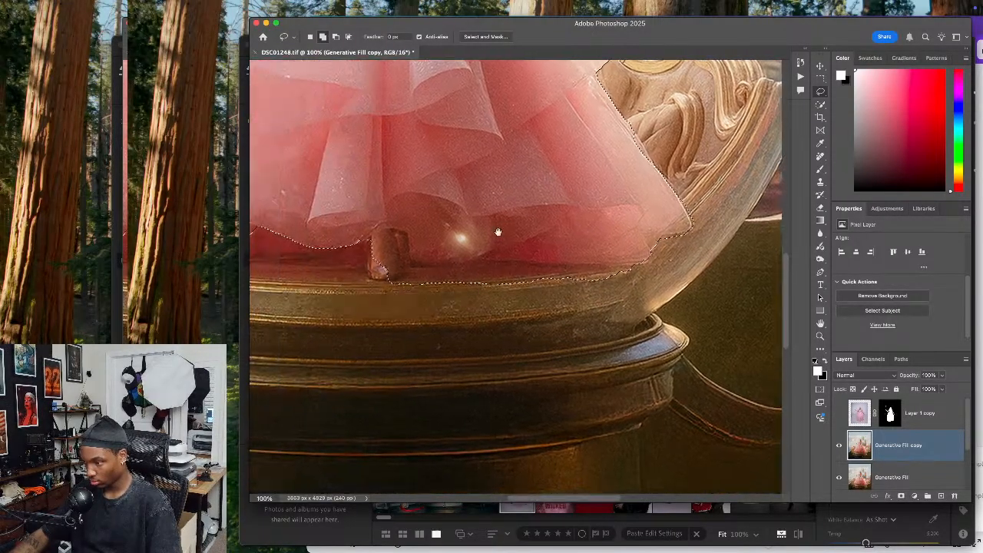
Add the figure's foot and the gown's lower hem beside the gilded seat to the selection with the Lasso tool
mouse_move(377, 249)
mouse_down()
mouse_move(386, 293)
mouse_move(416, 271)
mouse_move(389, 230)
mouse_move(428, 239)
mouse_move(398, 274)
mouse_up()
scroll(407, 232, left, 5)
scroll(408, 233, up, 2)
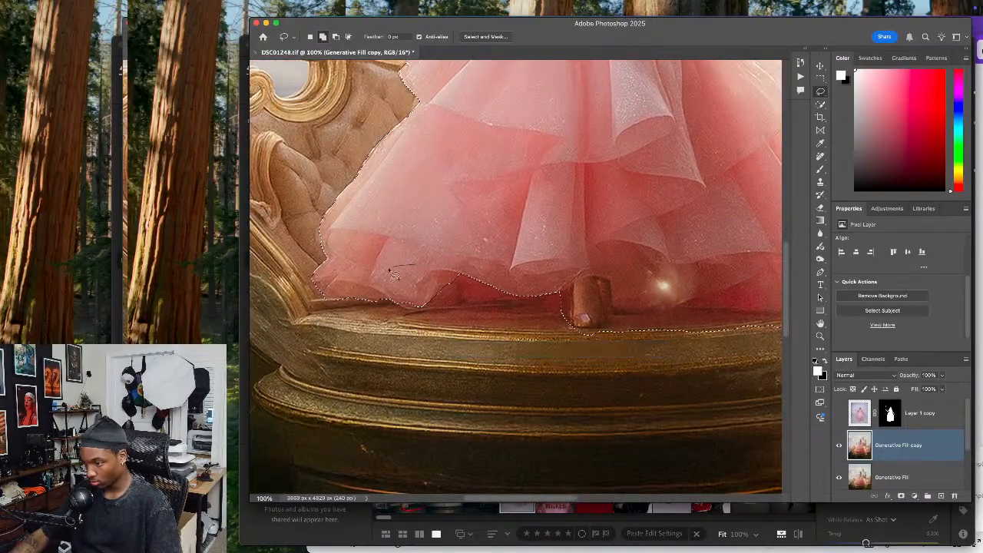
drag(494, 328, 606, 317)
drag(530, 258, 390, 267)
mouse_move(381, 319)
mouse_down()
mouse_move(422, 326)
mouse_move(484, 307)
mouse_up()
scroll(439, 226, left, 3)
scroll(439, 226, up, 3)
drag(486, 143, 430, 213)
mouse_move(390, 250)
mouse_down()
mouse_move(380, 318)
mouse_move(448, 318)
mouse_move(527, 254)
mouse_up()
drag(402, 303, 375, 330)
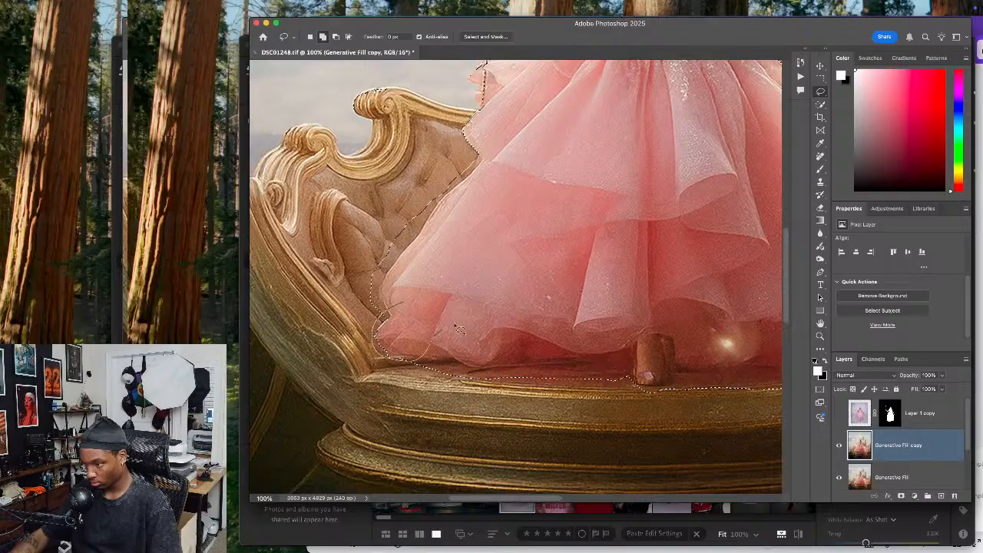
drag(439, 341, 453, 332)
Extend the selection slightly beyond both sides of the figure's bodice at the waist
scroll(526, 223, up, 10)
scroll(527, 224, left, 5)
scroll(467, 391, up, 2)
scroll(467, 391, left, 2)
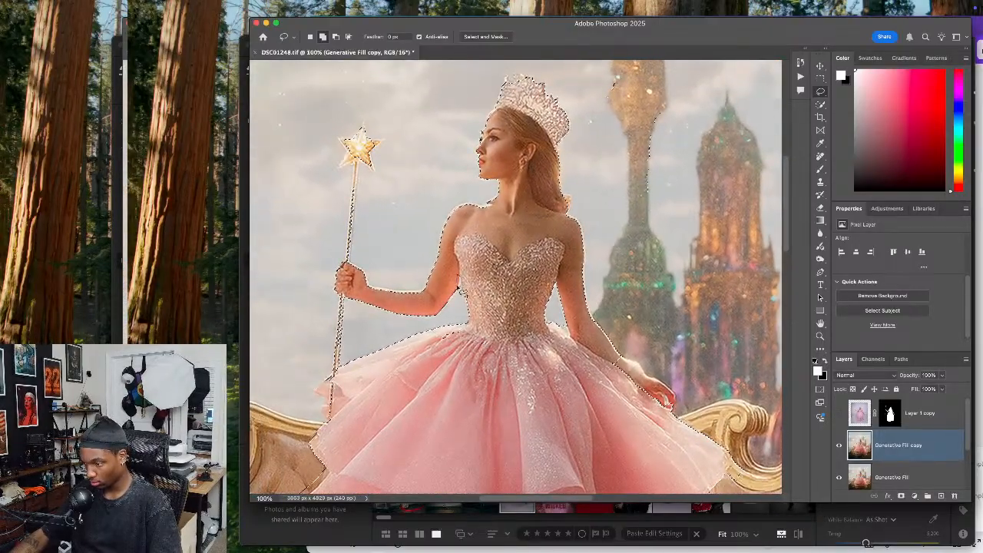
drag(503, 334, 533, 326)
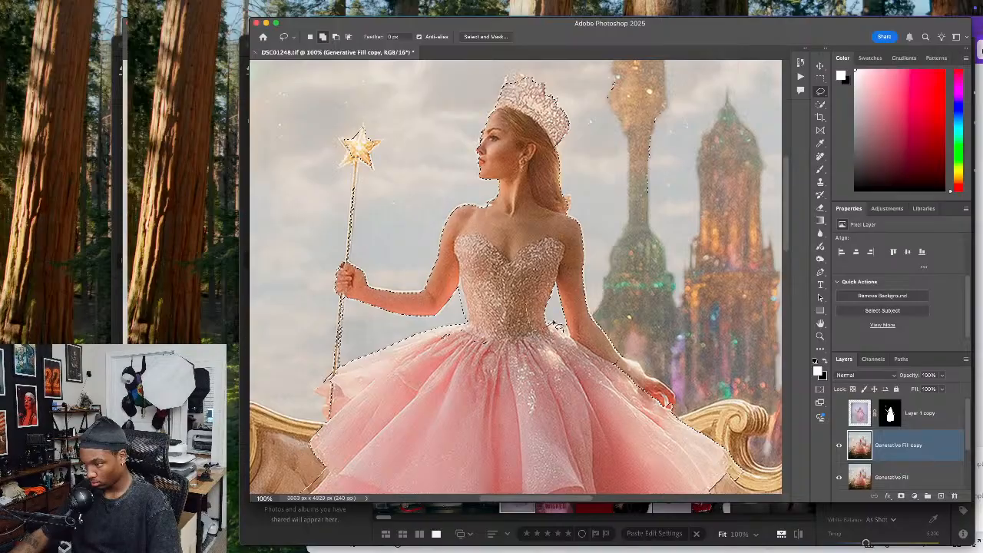
drag(565, 275, 566, 273)
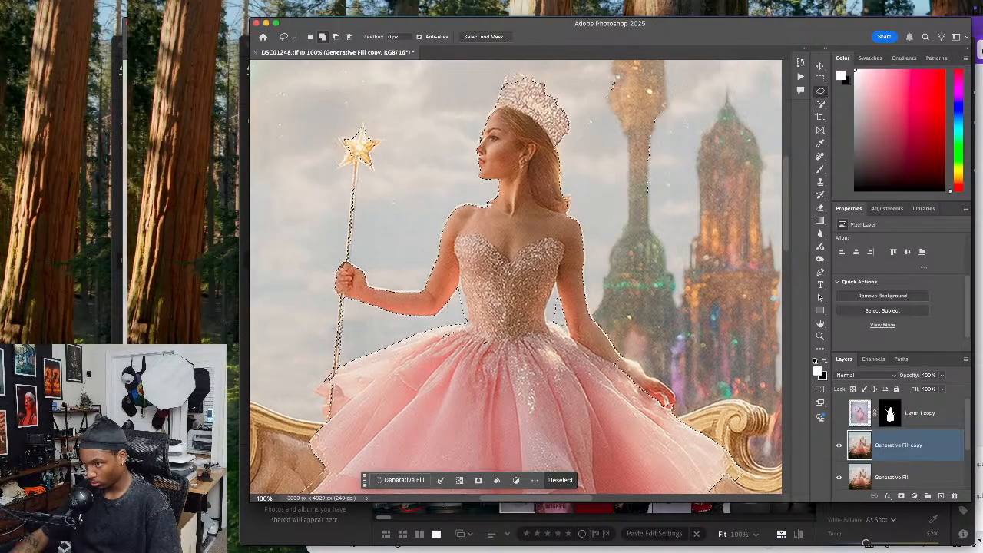
key(super+d)
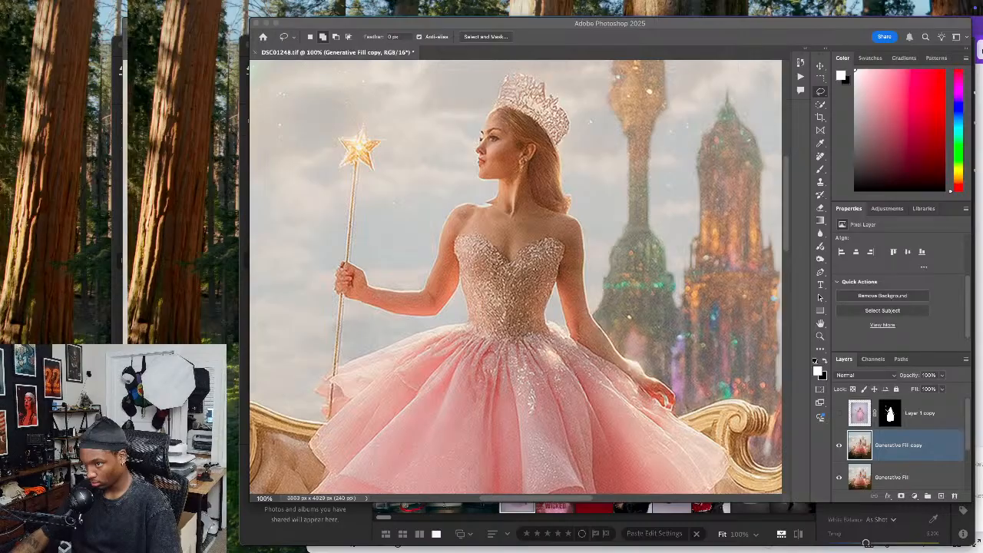
click(336, 357)
drag(472, 292, 455, 303)
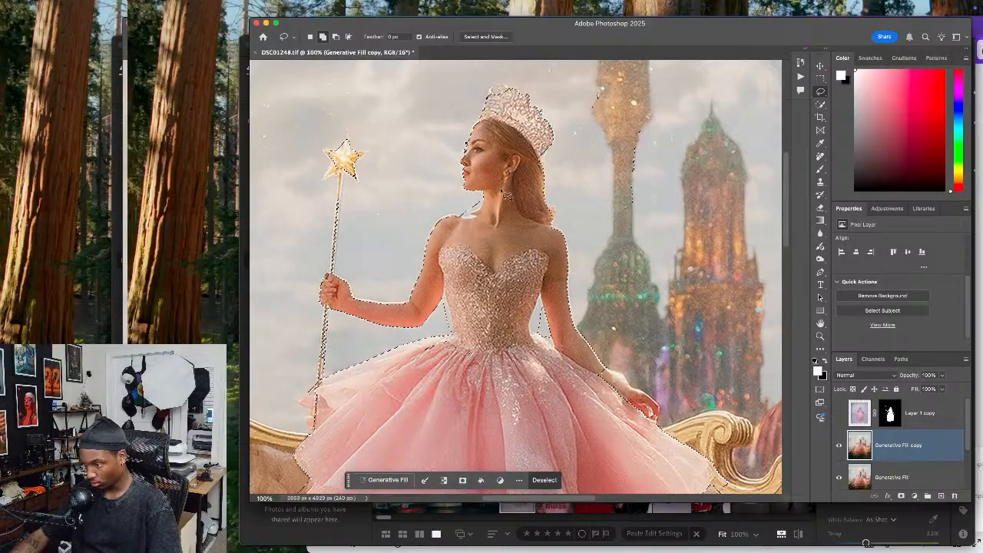
Loosen the selection with a margin of background around the crown, hair, outstretched arm and wand
mouse_move(542, 232)
mouse_down()
mouse_move(567, 206)
mouse_move(535, 207)
mouse_move(551, 184)
mouse_up()
mouse_move(506, 75)
mouse_down()
mouse_move(475, 93)
mouse_move(451, 161)
mouse_move(484, 214)
mouse_move(515, 196)
mouse_move(432, 230)
mouse_move(405, 311)
mouse_up()
mouse_move(419, 278)
mouse_down()
mouse_move(387, 291)
mouse_move(355, 281)
mouse_move(309, 289)
mouse_up()
mouse_move(385, 332)
mouse_down()
mouse_move(422, 338)
mouse_move(445, 308)
mouse_up()
drag(510, 332, 457, 249)
mouse_move(551, 294)
mouse_down()
mouse_move(576, 344)
mouse_move(613, 338)
mouse_move(567, 289)
mouse_move(515, 305)
mouse_move(348, 169)
mouse_move(340, 129)
mouse_up()
Extend the selection along the skirt's edge from the lowered hand down beside the gilded seat
mouse_move(424, 159)
mouse_down()
mouse_move(487, 201)
mouse_move(482, 236)
mouse_up()
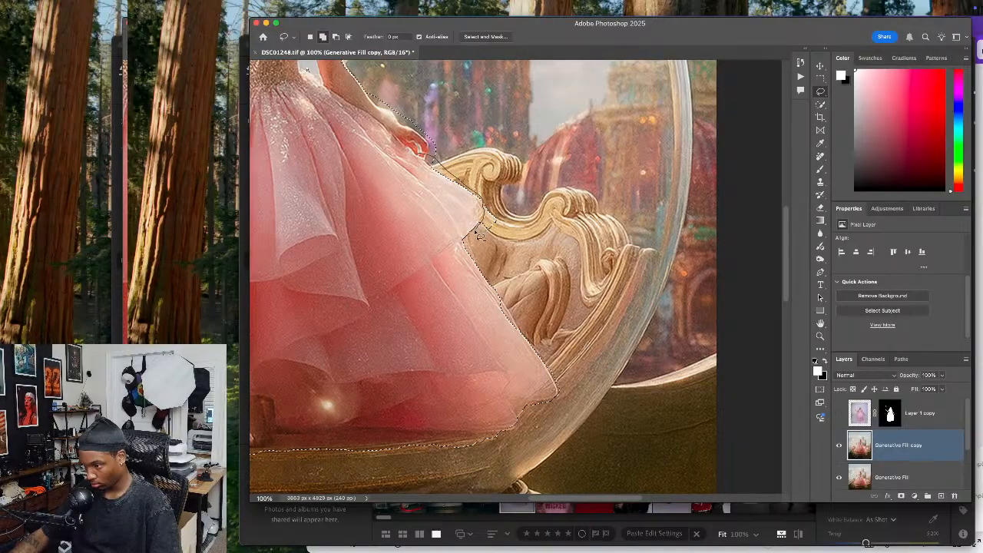
drag(413, 204, 415, 205)
drag(464, 229, 475, 249)
mouse_move(507, 295)
mouse_down()
mouse_move(565, 391)
mouse_move(533, 379)
mouse_move(508, 320)
mouse_move(546, 357)
mouse_move(524, 374)
mouse_move(437, 267)
mouse_up()
mouse_move(419, 314)
mouse_down()
mouse_move(453, 265)
mouse_move(372, 272)
mouse_up()
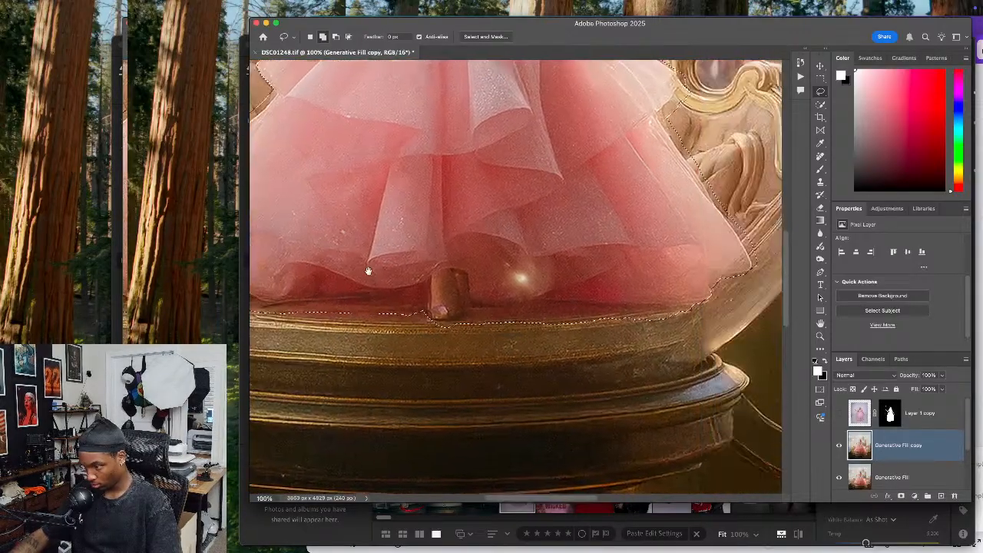
Widen the selection along the gown's hem above the pedestal and up the skirt's wand-side edge
drag(612, 295, 426, 277)
mouse_move(498, 288)
mouse_down()
mouse_move(530, 296)
mouse_move(535, 271)
mouse_move(513, 261)
mouse_up()
mouse_move(534, 218)
mouse_down()
mouse_move(562, 263)
mouse_move(575, 256)
mouse_move(542, 222)
mouse_move(557, 261)
mouse_move(574, 253)
mouse_move(547, 242)
mouse_up()
mouse_move(478, 222)
mouse_down()
mouse_move(551, 228)
mouse_move(579, 266)
mouse_up()
mouse_move(480, 341)
mouse_down()
mouse_move(479, 356)
mouse_move(539, 334)
mouse_move(452, 317)
mouse_up()
mouse_move(452, 281)
mouse_down()
mouse_move(449, 229)
mouse_move(492, 201)
mouse_move(502, 346)
mouse_up()
mouse_move(490, 272)
mouse_down()
mouse_move(466, 330)
mouse_move(482, 347)
mouse_move(498, 281)
mouse_move(476, 253)
mouse_move(471, 271)
mouse_move(494, 281)
mouse_up()
mouse_move(499, 146)
mouse_down()
mouse_move(484, 234)
mouse_move(512, 230)
mouse_move(510, 188)
mouse_move(472, 194)
mouse_move(459, 229)
mouse_move(464, 323)
mouse_move(487, 325)
mouse_up()
scroll(530, 263, down, 3)
scroll(530, 262, right, 4)
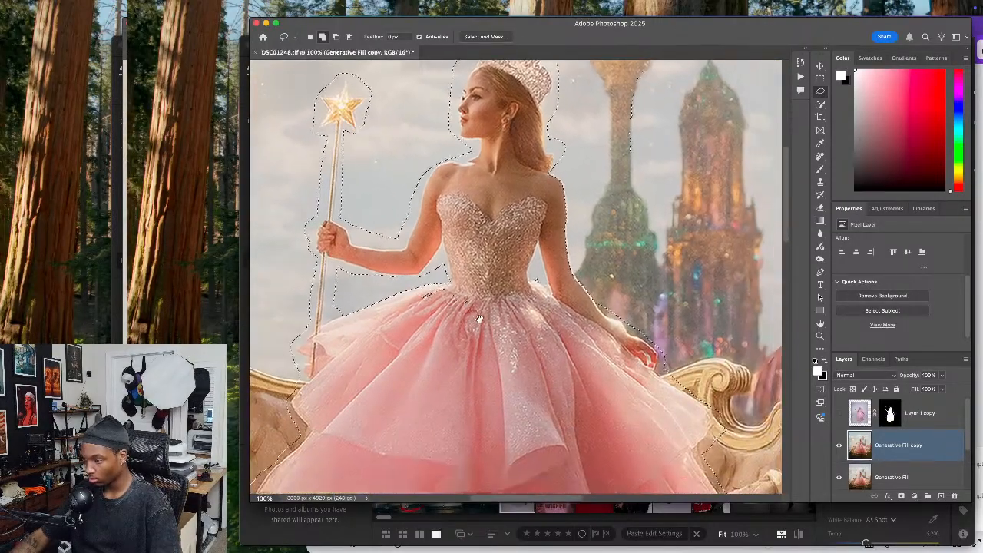
Add a background margin to the selection along the lowered arm and the upper skirt edge beneath the outstretched arm
drag(553, 169, 558, 175)
mouse_move(580, 229)
mouse_down()
mouse_move(607, 302)
mouse_move(640, 345)
mouse_move(546, 309)
mouse_move(533, 205)
mouse_move(547, 175)
mouse_up()
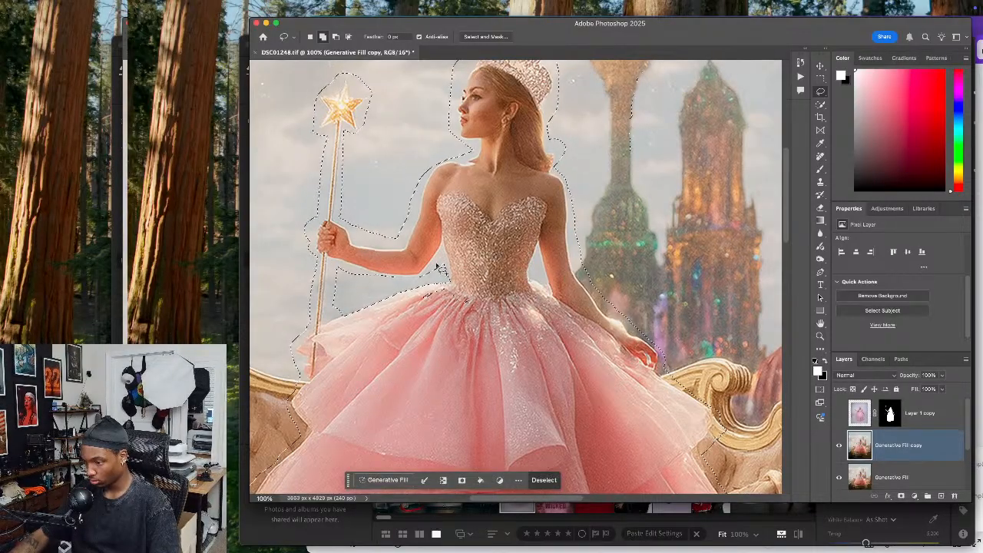
drag(442, 302, 392, 326)
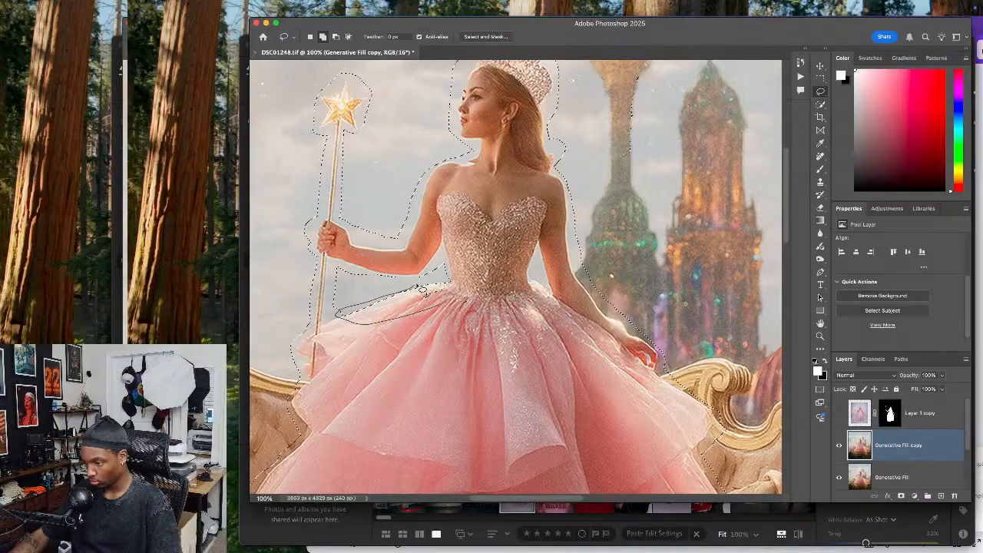
drag(457, 323, 450, 325)
drag(348, 313, 357, 305)
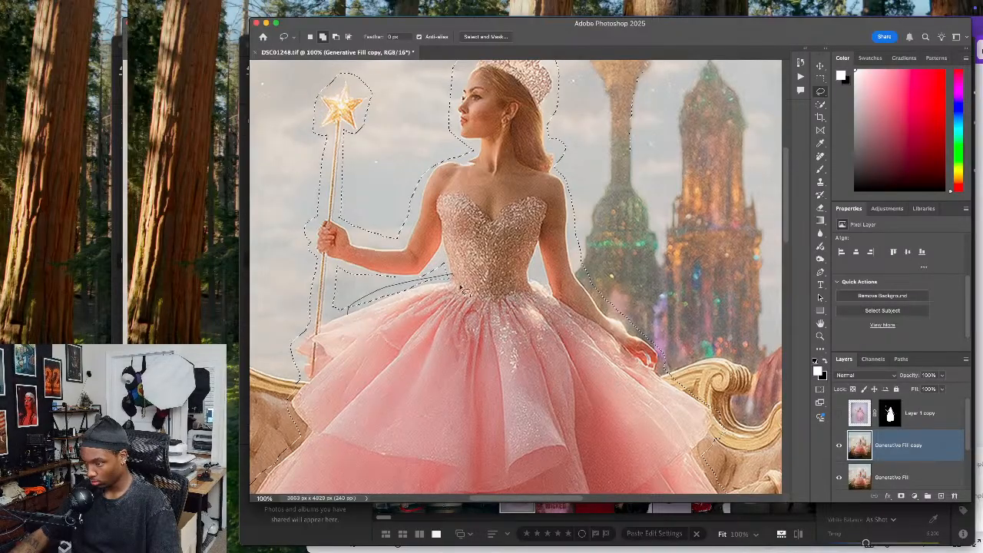
drag(454, 276, 444, 322)
mouse_move(637, 403)
mouse_down()
mouse_move(451, 335)
mouse_move(563, 322)
mouse_up()
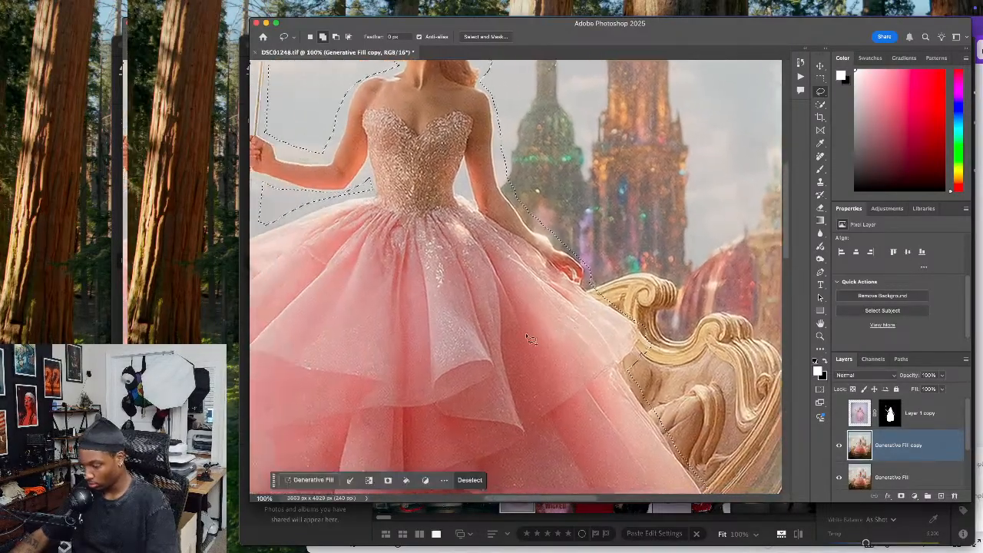
Run Generative Fill on the selected figure with the prompt "remove" and choose the third variation
key(super+0)
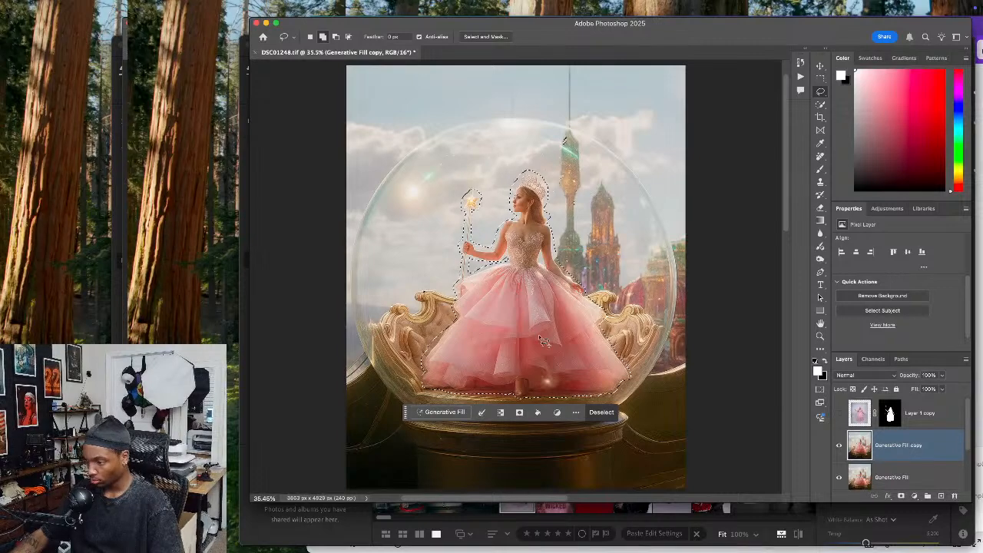
click(442, 411)
text(remove)
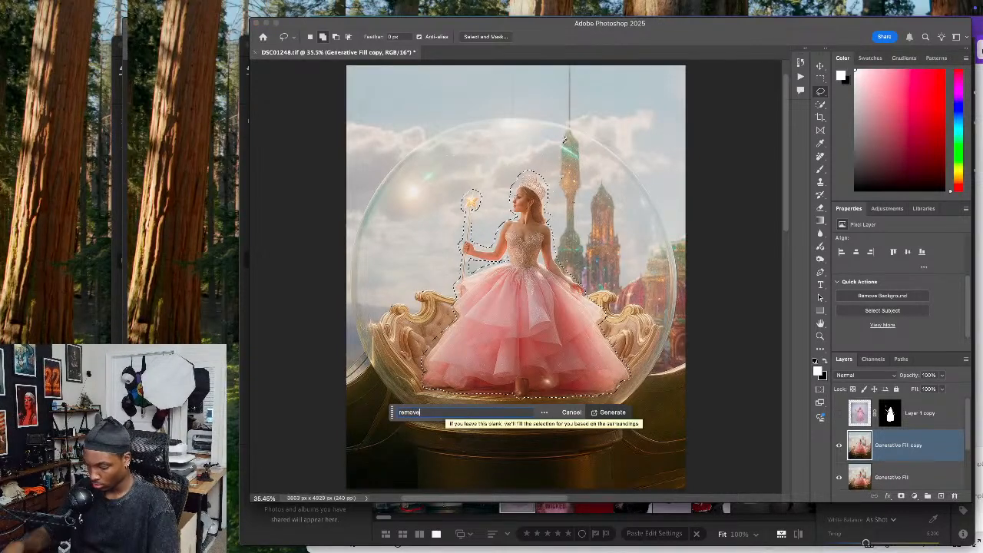
key(Return)
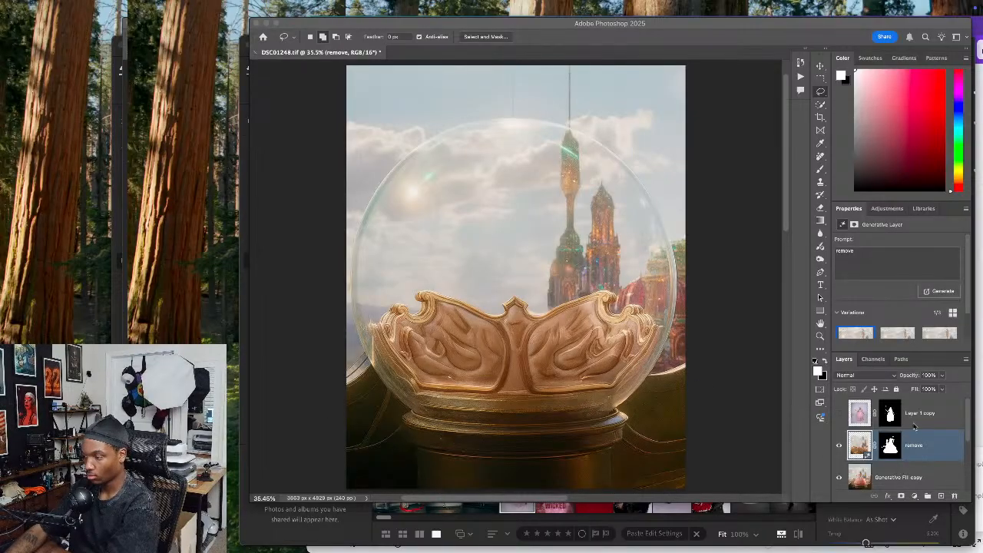
click(861, 451)
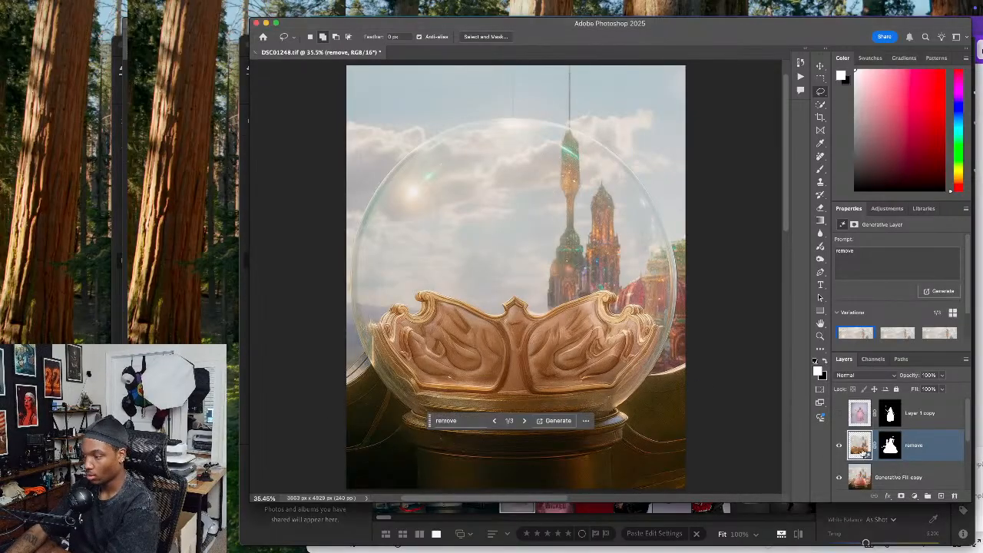
click(524, 420)
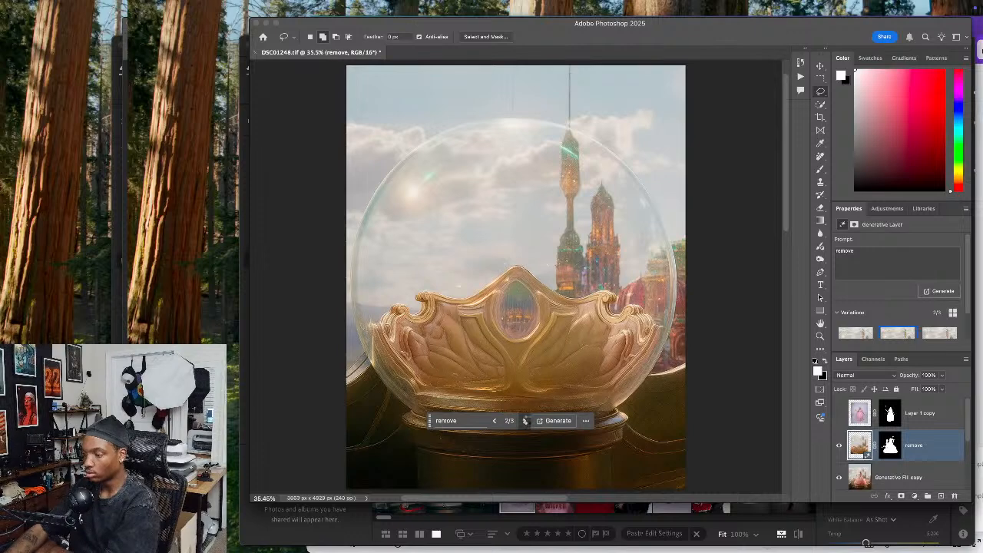
click(526, 421)
Compare the scene with and without the generated remove layer, examining how the seat and sky replace the figure
click(838, 446)
click(838, 445)
click(839, 447)
click(838, 447)
click(839, 448)
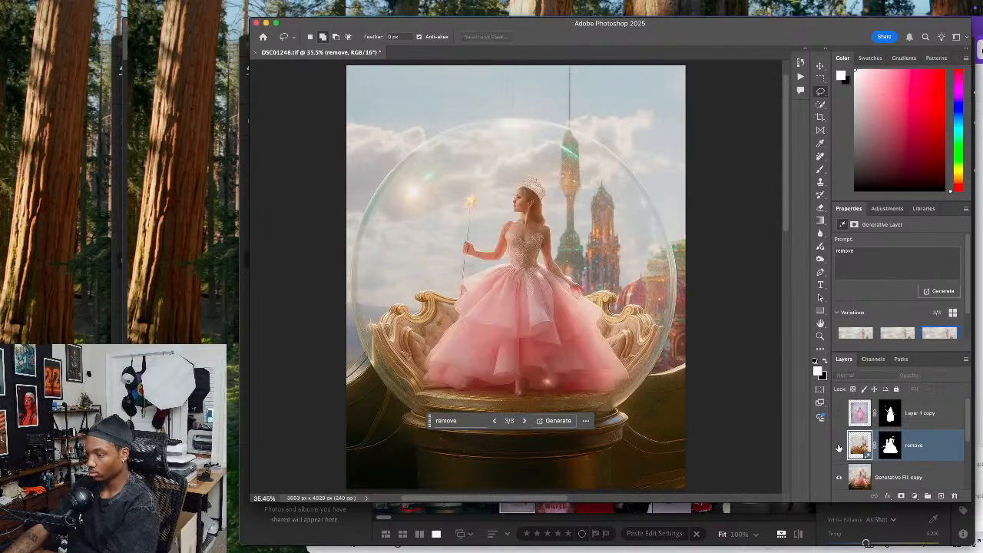
click(839, 448)
click(839, 448)
click(839, 448)
click(839, 447)
click(839, 448)
click(839, 448)
click(839, 447)
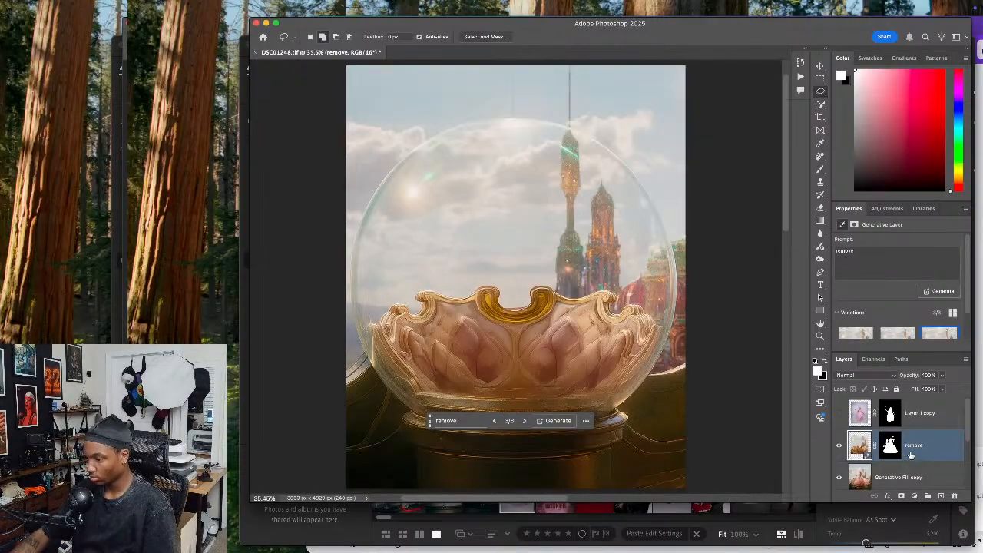
Merge the remove layer with the Generative Fill copy layer and preview the woman over the merged scene
shift+click(903, 478)
key(super+e)
click(838, 446)
click(838, 446)
click(839, 415)
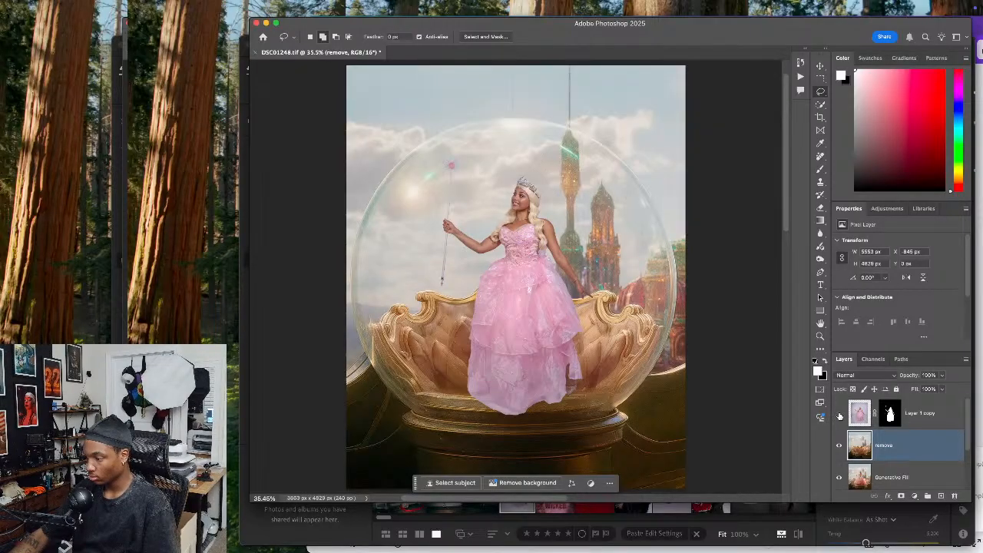
click(839, 416)
Duplicate the merged remove layer above Layer 1 copy, hide the duplicate, and show Layer 1 copy
key(super+j)
drag(895, 448, 906, 407)
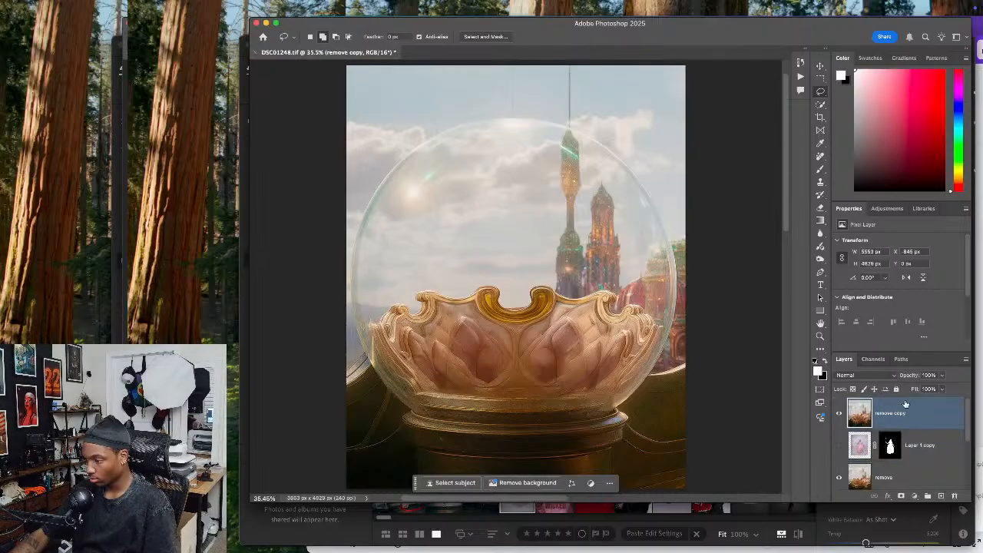
click(907, 450)
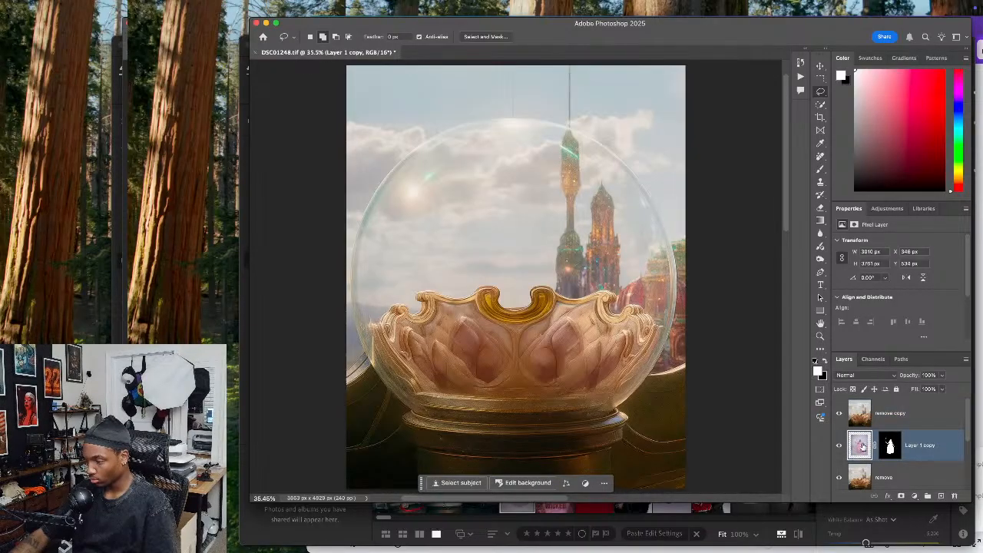
click(839, 416)
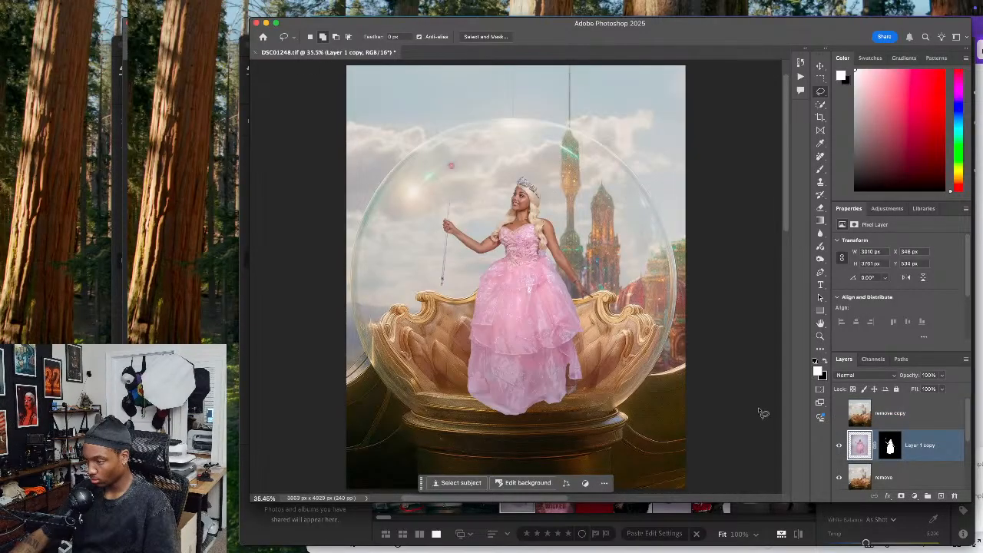
Widen the woman's skirt outward on the wand side of Layer 1 copy with Liquify, using brush sizes 1200 and 1000
click(820, 66)
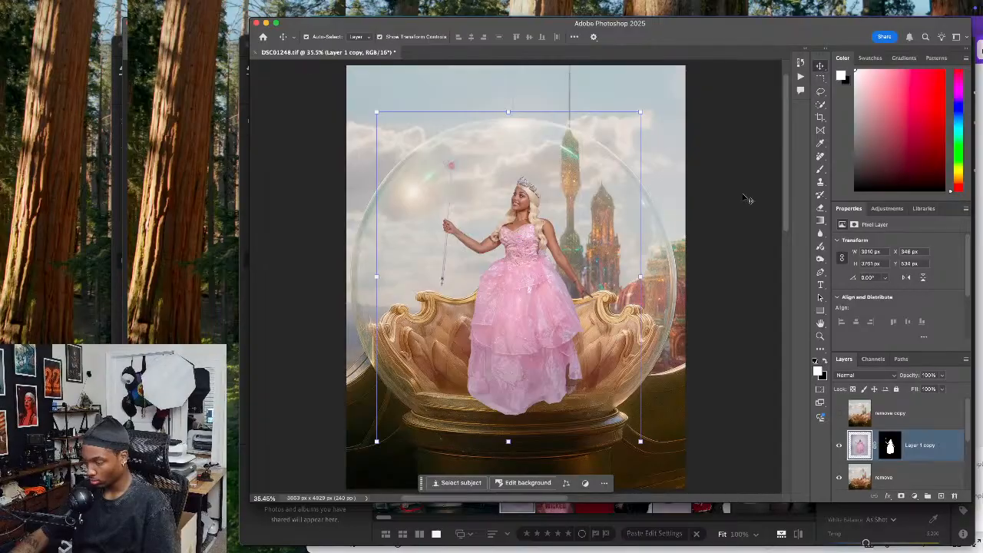
scroll(557, 372, up, 3)
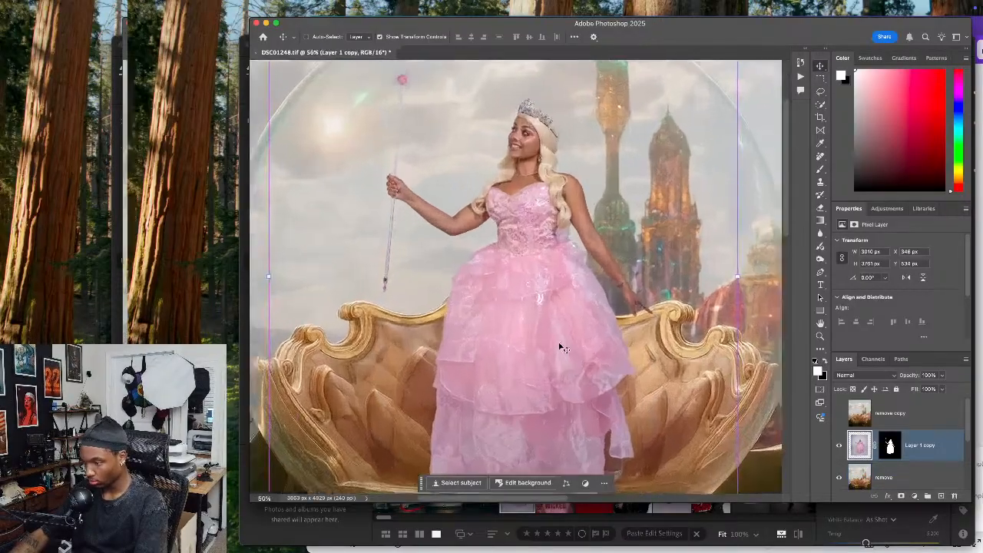
scroll(543, 375, up, 5)
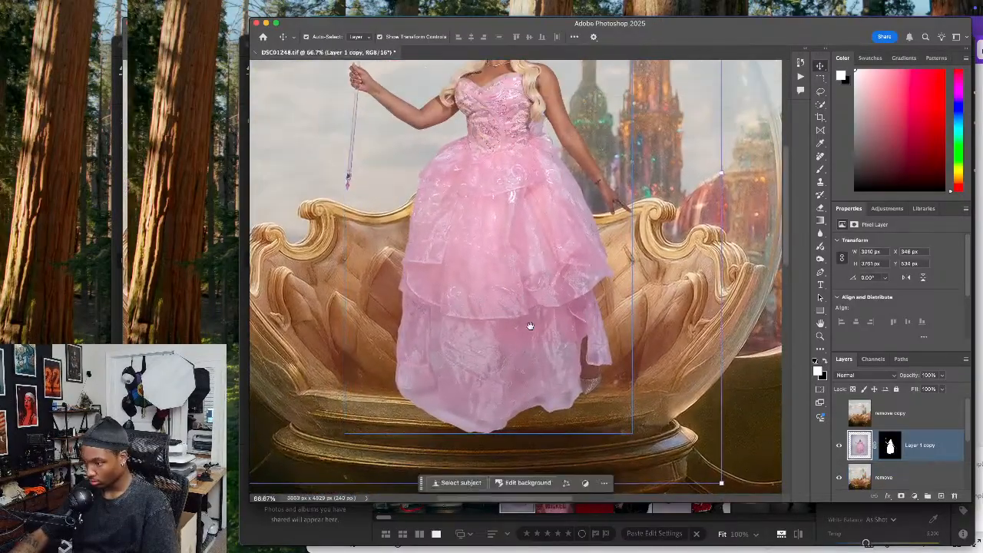
scroll(540, 396, up, 3)
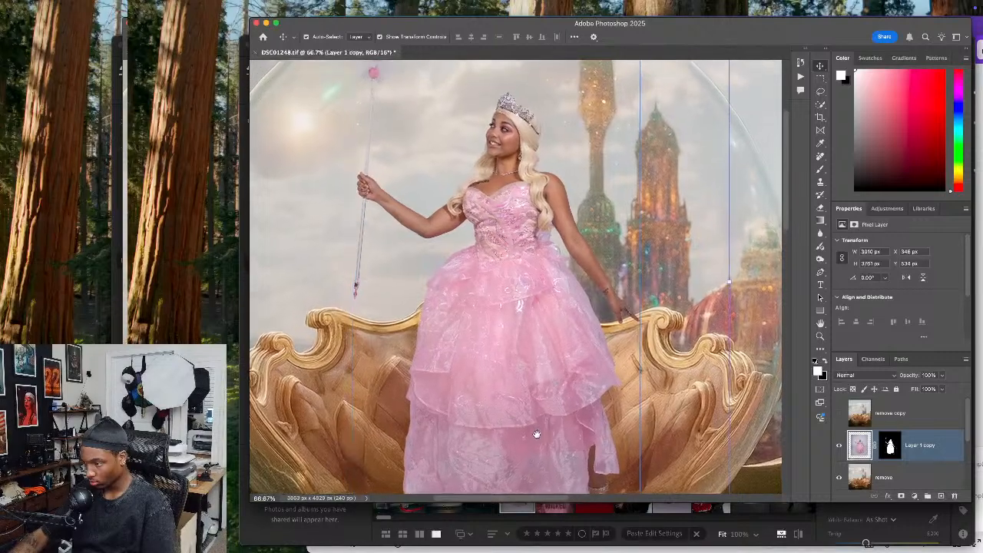
drag(535, 411, 533, 373)
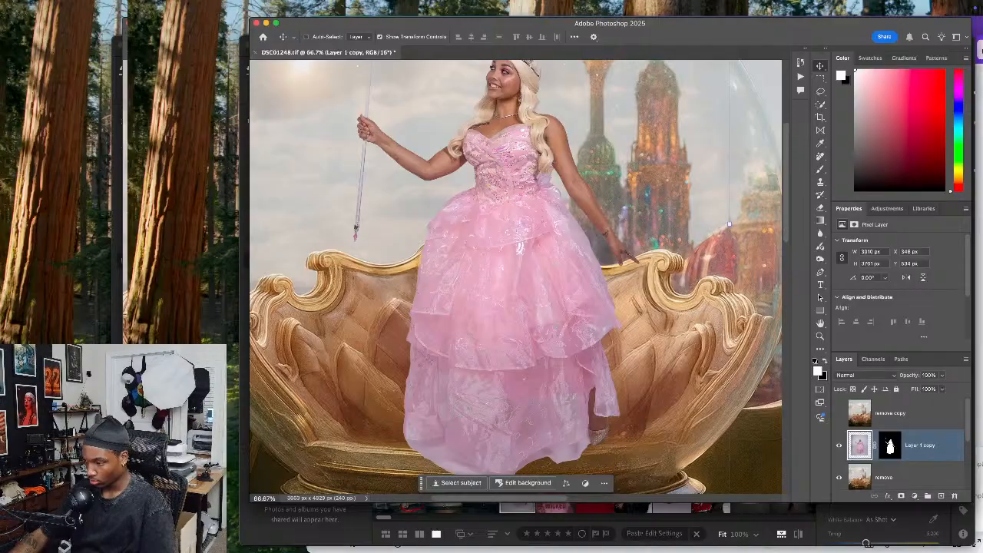
key(super+shift+x)
drag(432, 314, 428, 310)
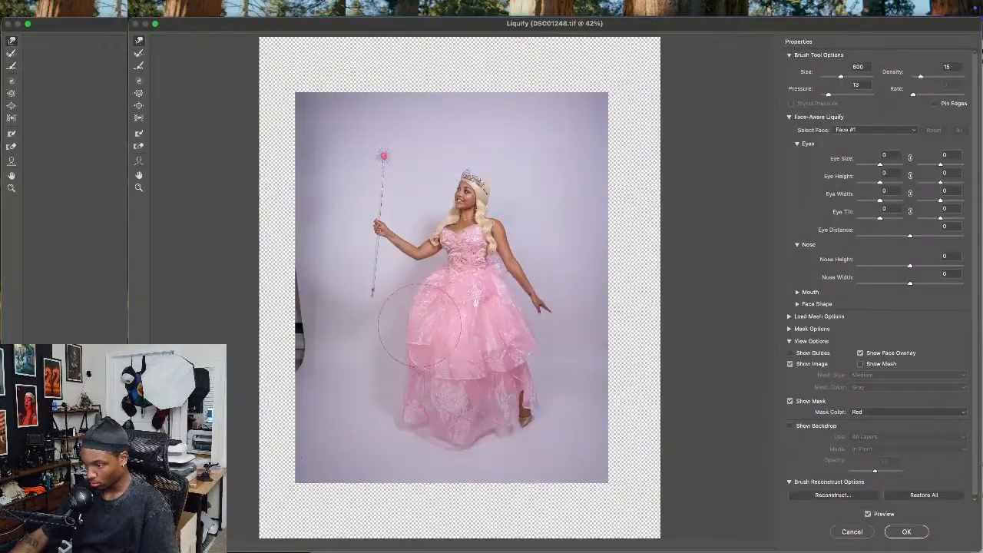
key(bracketright)
key(bracketright)
key(bracketright)
drag(443, 359, 387, 384)
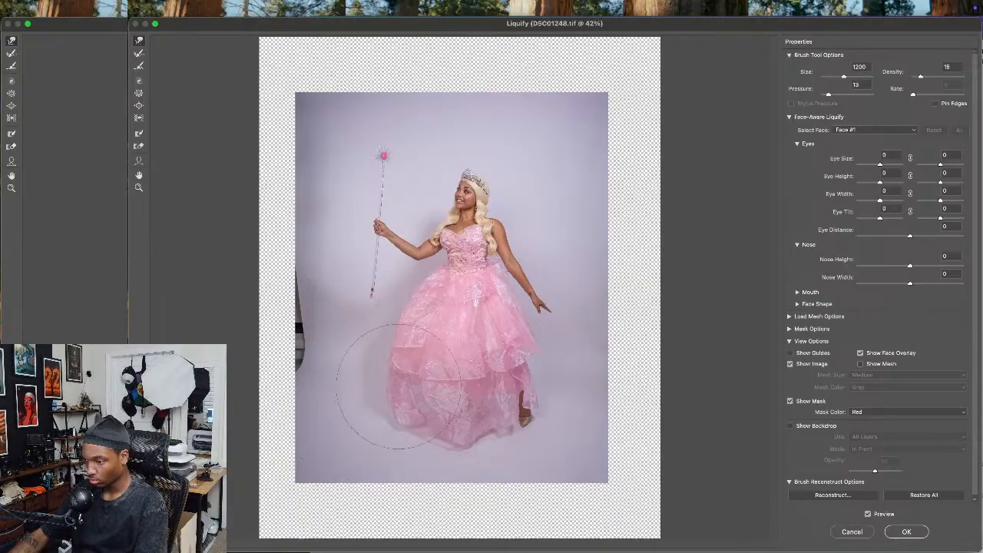
key(bracketleft)
key(bracketleft)
key(bracketright)
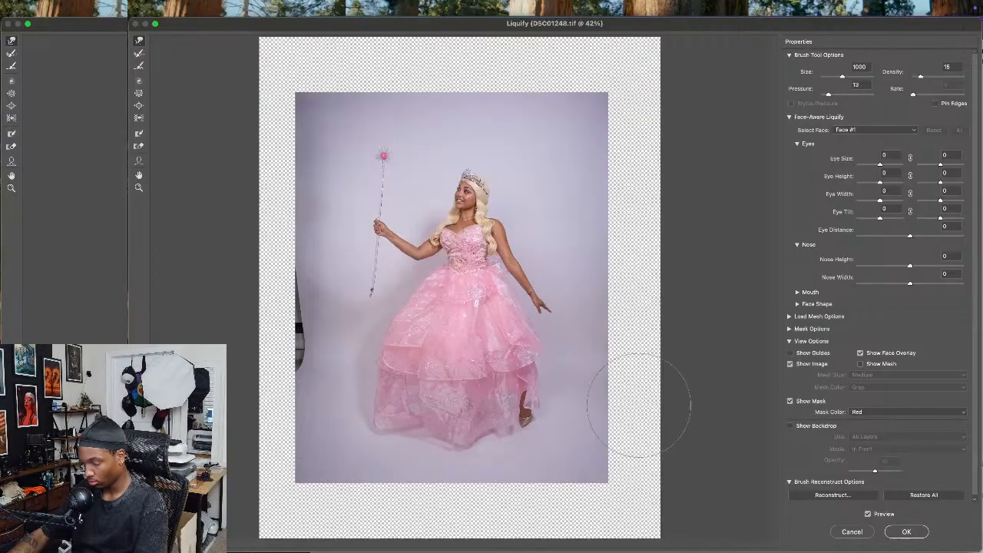
click(914, 532)
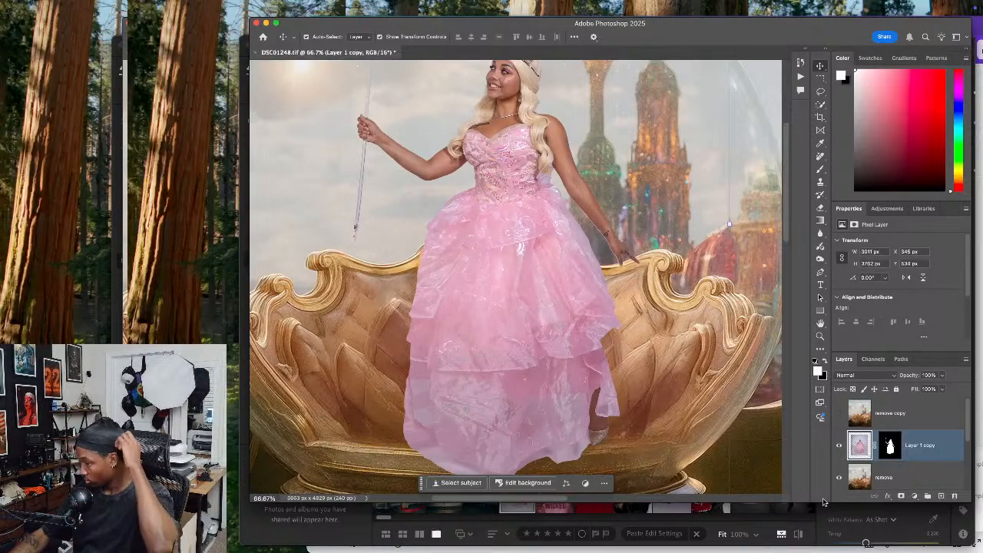
Compare the scene with and without Layer 1 copy, examining how its mask cuts the widened skirt
click(840, 446)
click(839, 446)
click(891, 447)
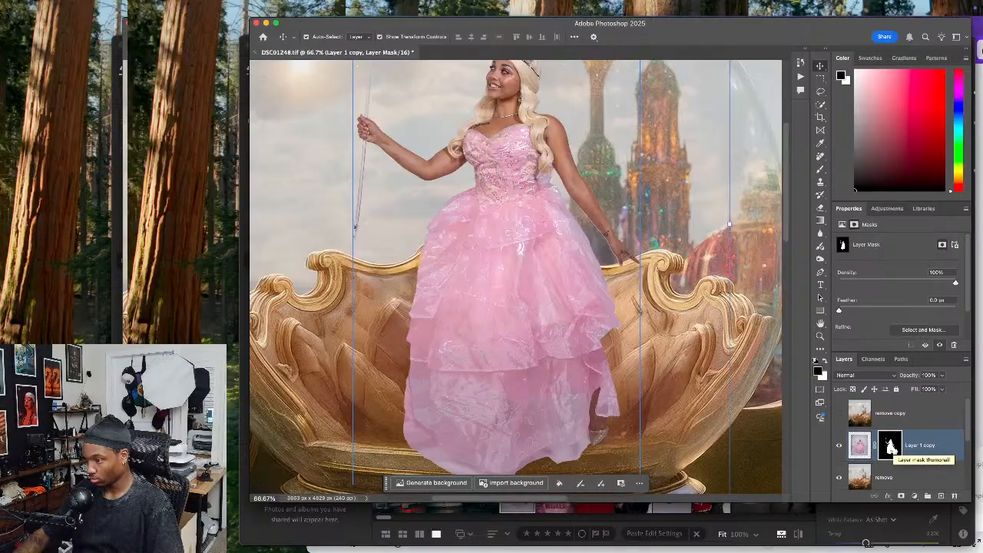
super+click(891, 450)
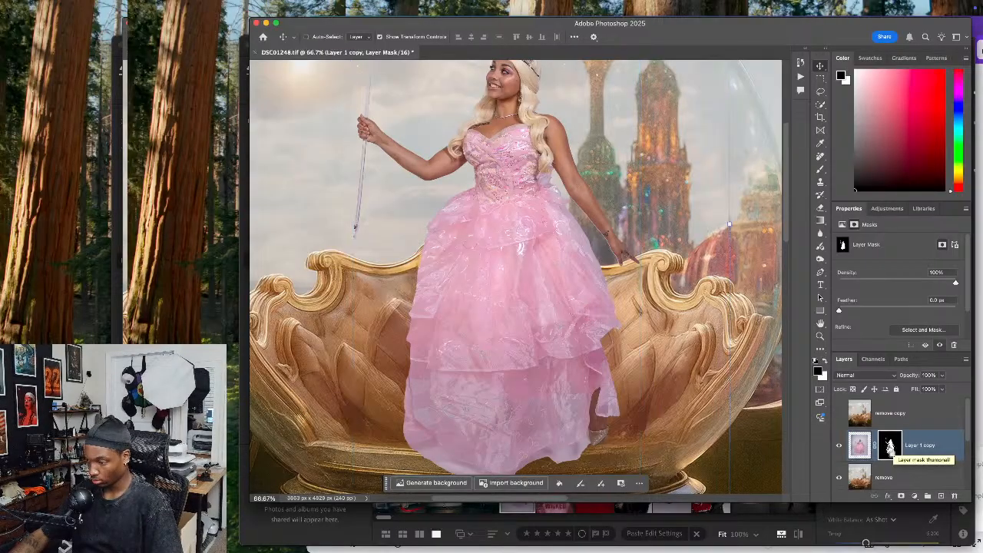
click(840, 446)
click(840, 446)
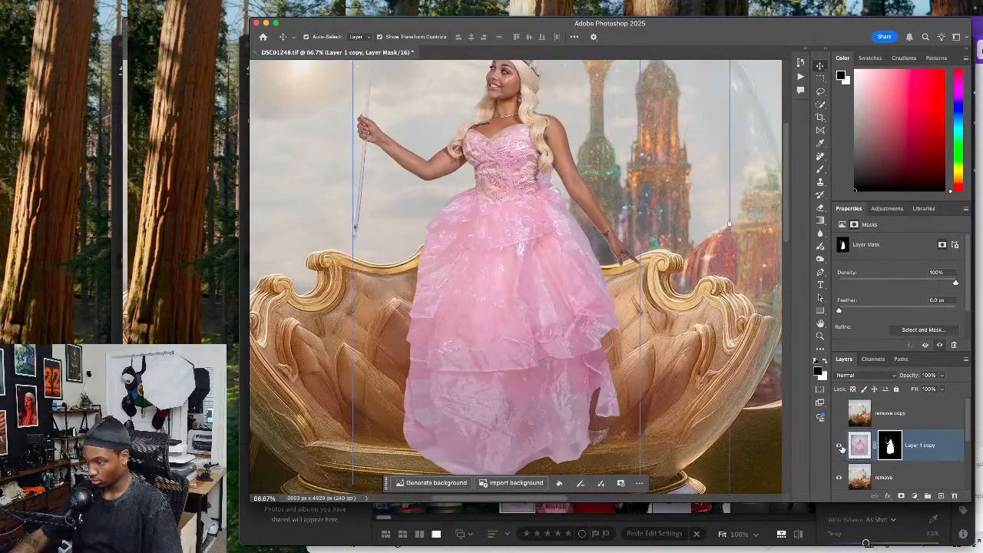
click(840, 446)
click(839, 447)
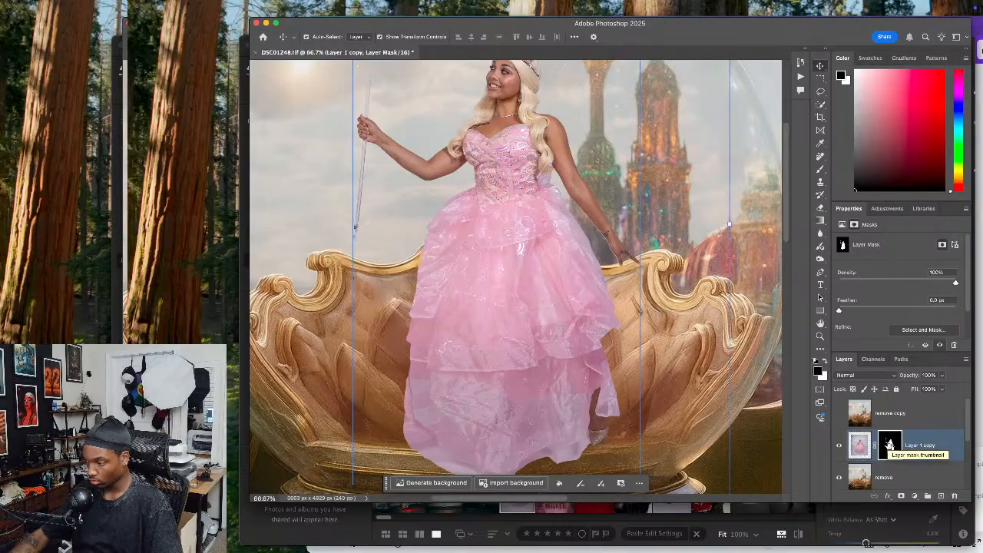
Leave Liquify and undo the skirt widening on Layer 1 copy
click(859, 444)
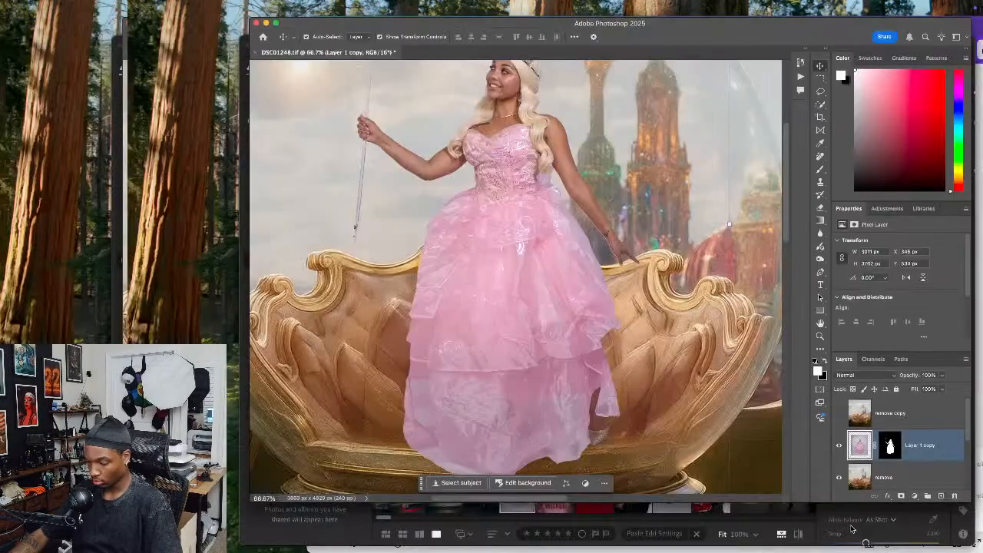
key(super+z)
key(super+z)
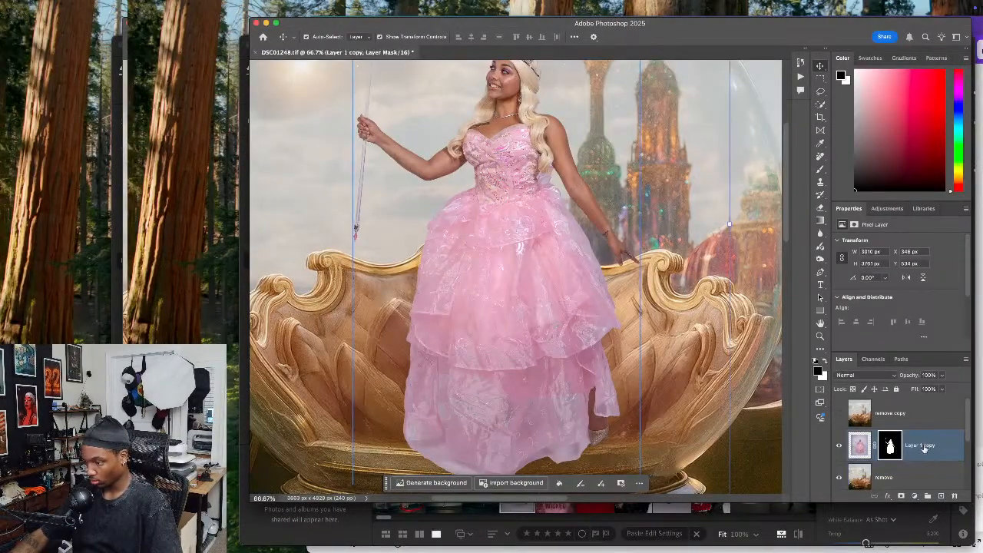
Duplicate the masked Layer 1 copy three times and merge the top two duplicates into a single layer with the mask applied
key(super+j)
key(super+j)
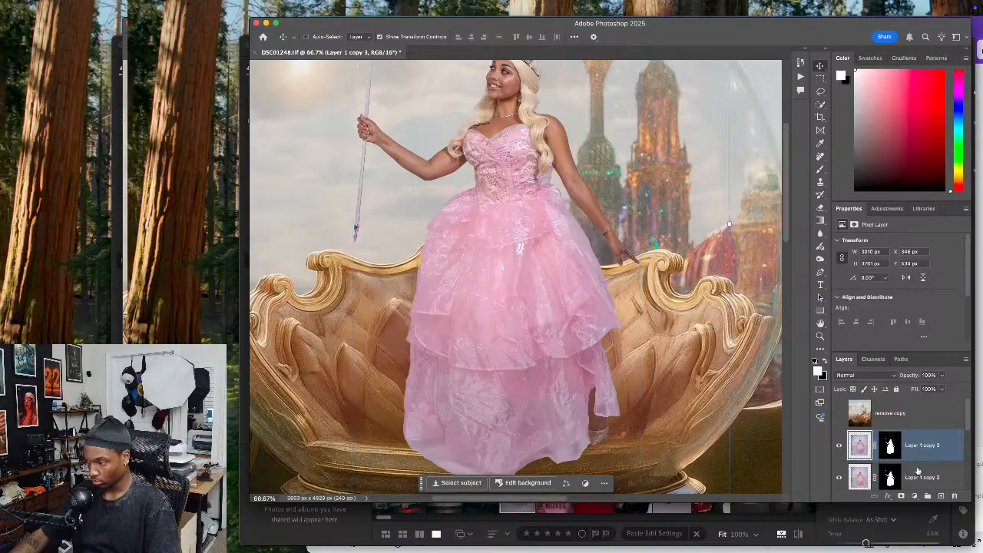
shift+click(920, 468)
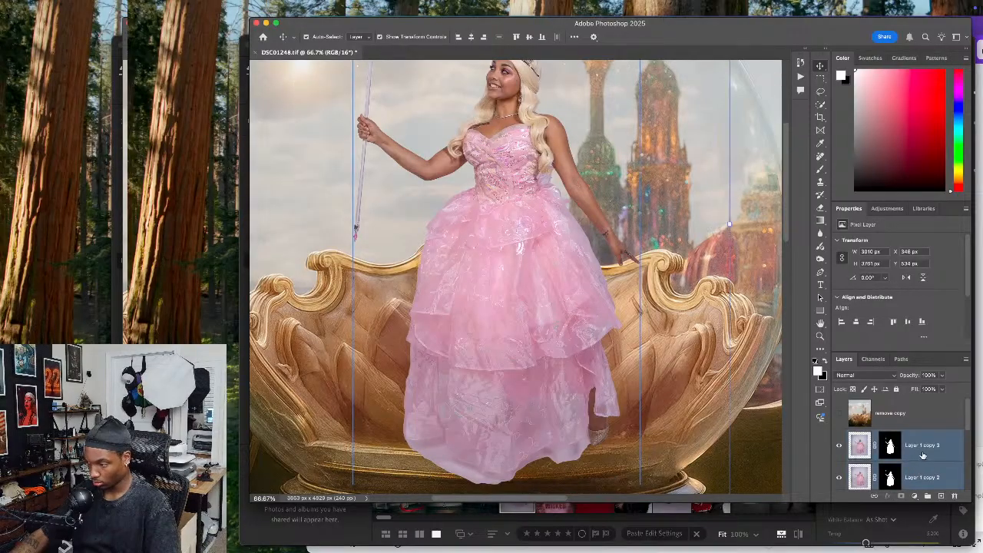
click(930, 441)
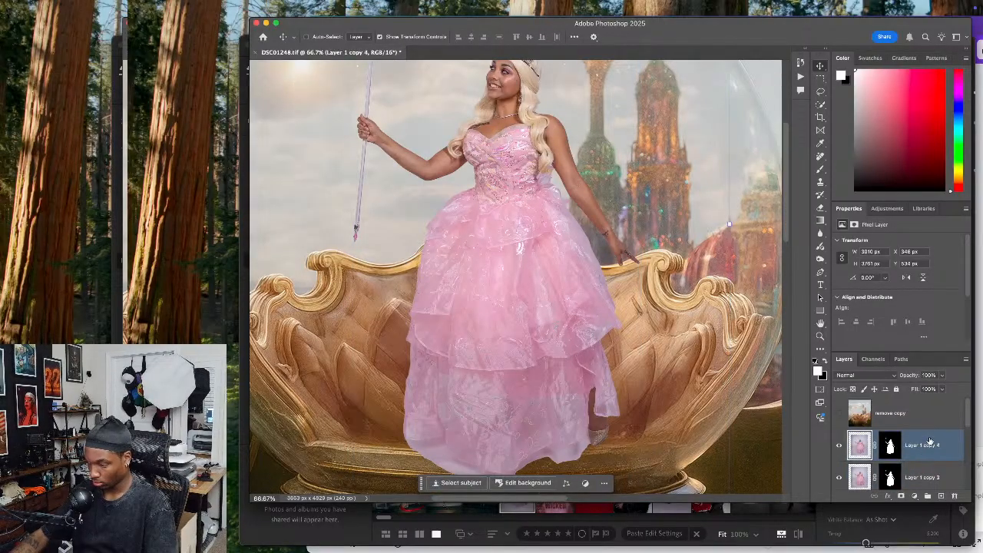
scroll(928, 444, down, 1)
shift+click(927, 454)
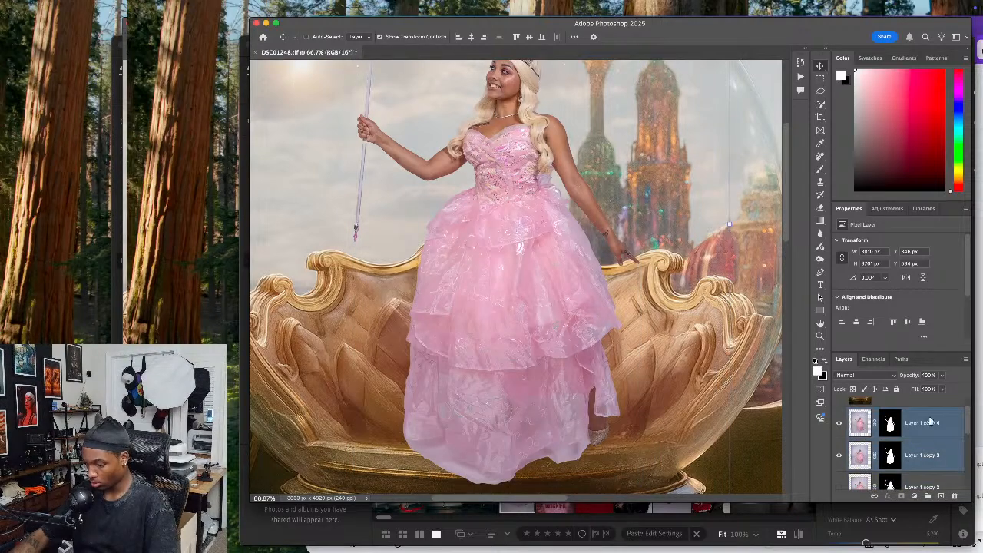
key(ctrl+e)
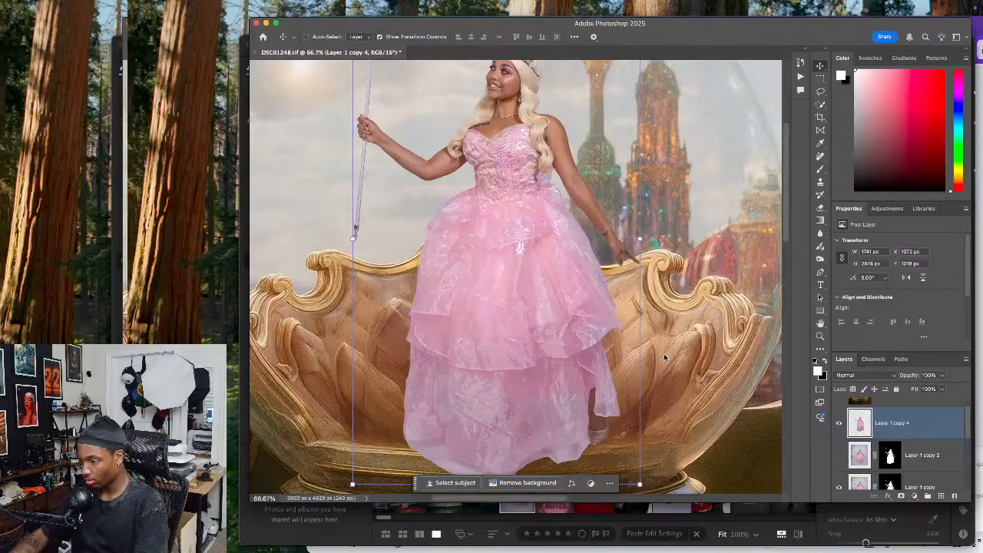
Push the wand side of the skirt outward on the merged cutout with Liquify, using brush sizes around 1100 to 1200
key(super+shift+x)
key(bracketright)
key(bracketright)
key(bracketright)
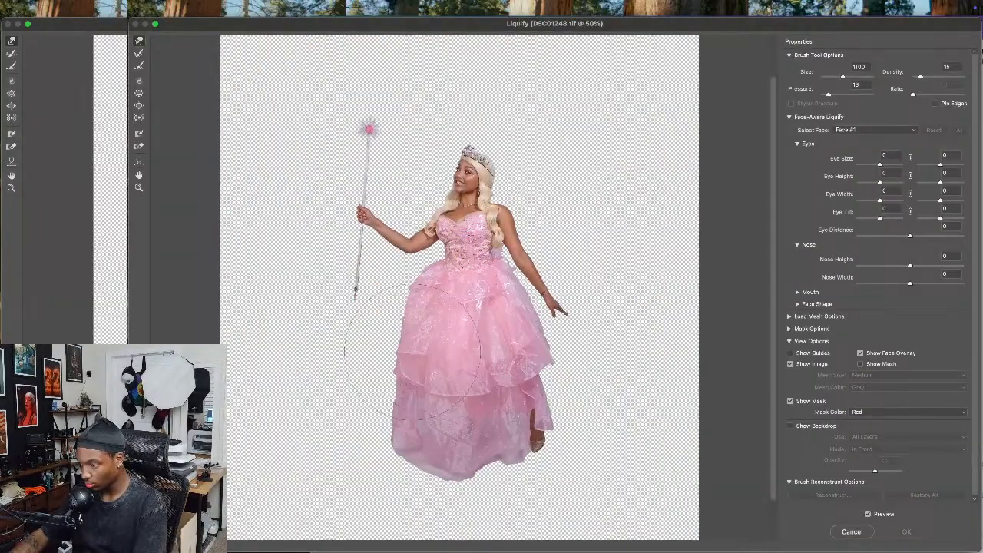
drag(435, 315, 409, 334)
key(bracketright)
mouse_move(432, 420)
mouse_down()
mouse_move(363, 439)
mouse_move(360, 420)
mouse_move(382, 389)
mouse_move(425, 373)
mouse_move(434, 354)
mouse_move(371, 360)
mouse_move(381, 332)
mouse_up()
key(bracketleft)
Nudge the wand back into line with Liquify, using brush sizes 700 and 1000
key(bracketleft)
mouse_move(393, 378)
mouse_down()
mouse_move(389, 407)
mouse_move(374, 425)
mouse_up()
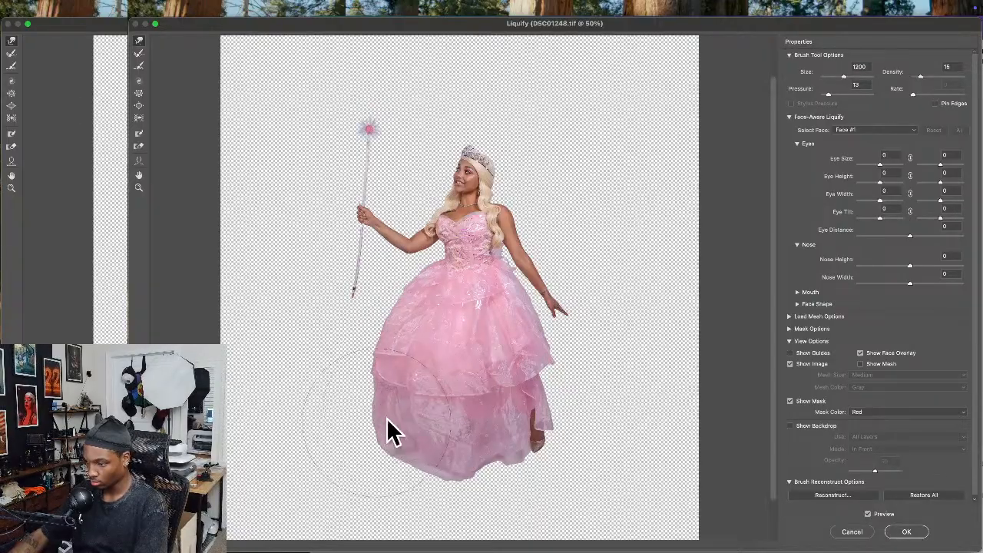
key(bracketleft)
key(bracketleft)
mouse_move(321, 278)
mouse_down()
mouse_move(347, 294)
mouse_move(363, 281)
mouse_move(350, 305)
mouse_up()
key(bracketleft)
key(bracketleft)
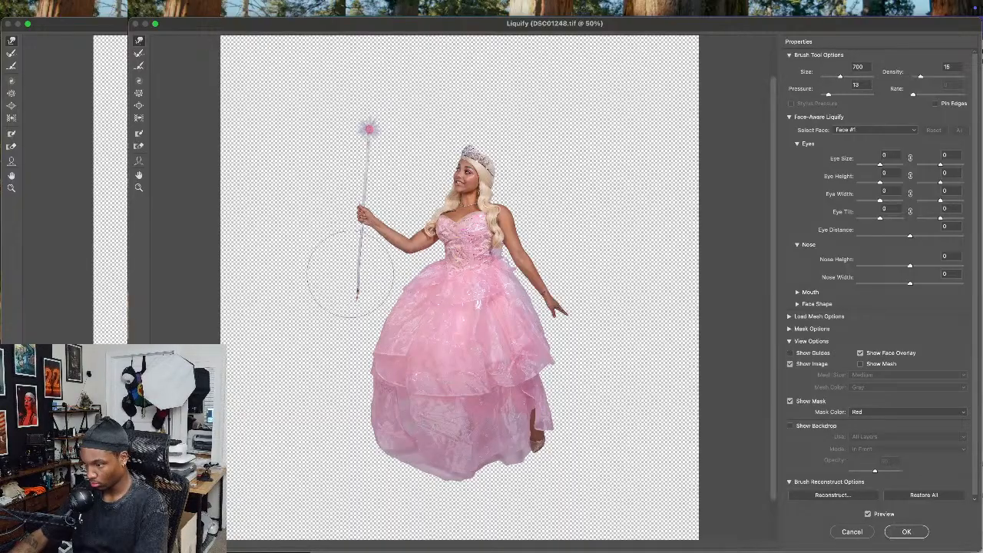
key(bracketright)
key(bracketright)
key(bracketright)
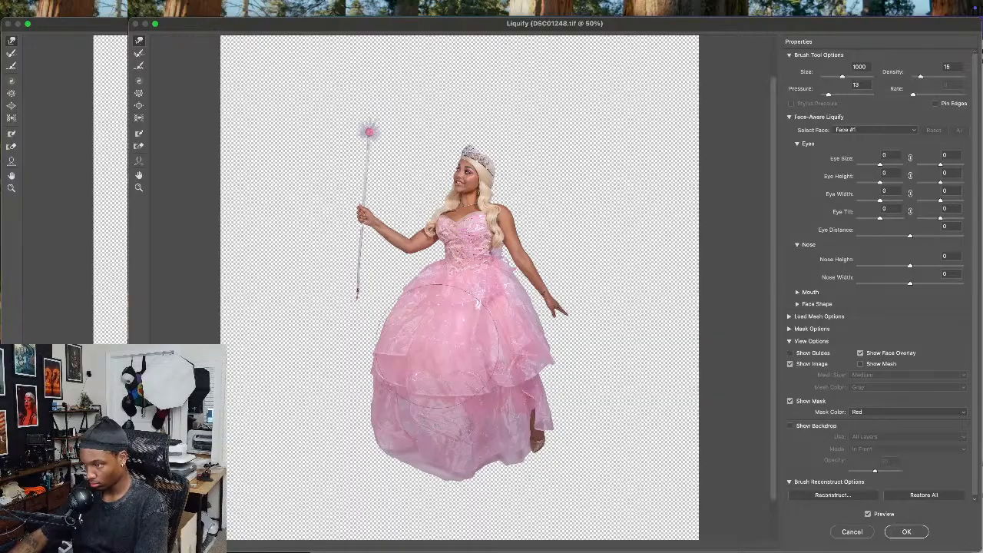
Lift the hem and push out the skirt's shoe side with a 700 brush, refine the outline with other brush sizes, and apply Liquify
key(bracketleft)
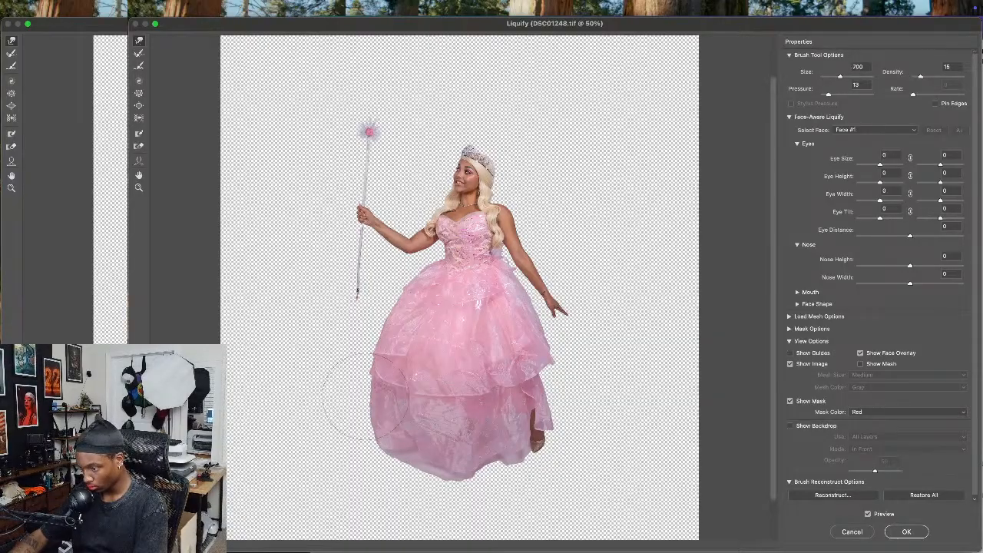
mouse_move(434, 481)
mouse_down()
mouse_move(456, 458)
mouse_move(468, 466)
mouse_move(445, 466)
mouse_up()
mouse_move(538, 366)
mouse_down()
mouse_move(554, 365)
mouse_move(561, 392)
mouse_up()
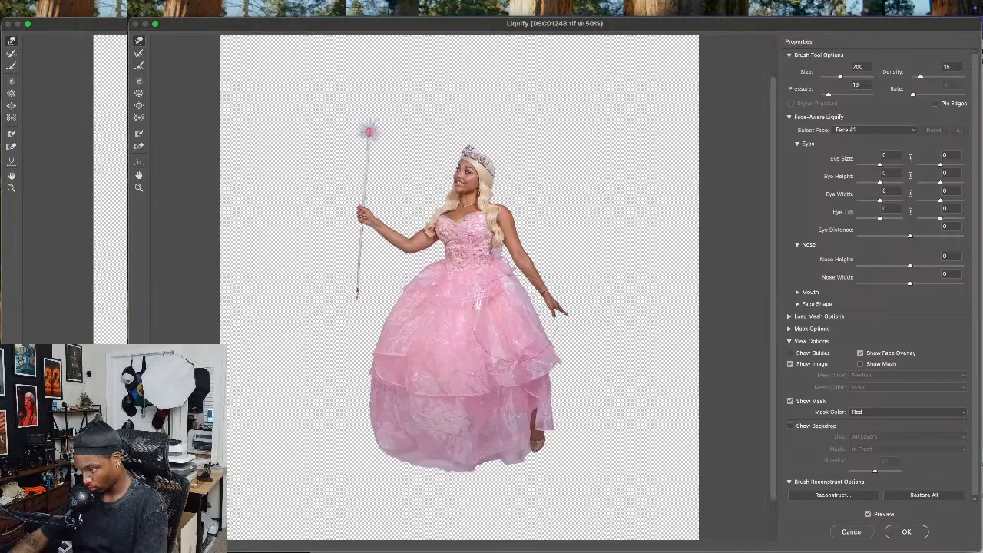
key(bracketleft)
key(bracketleft)
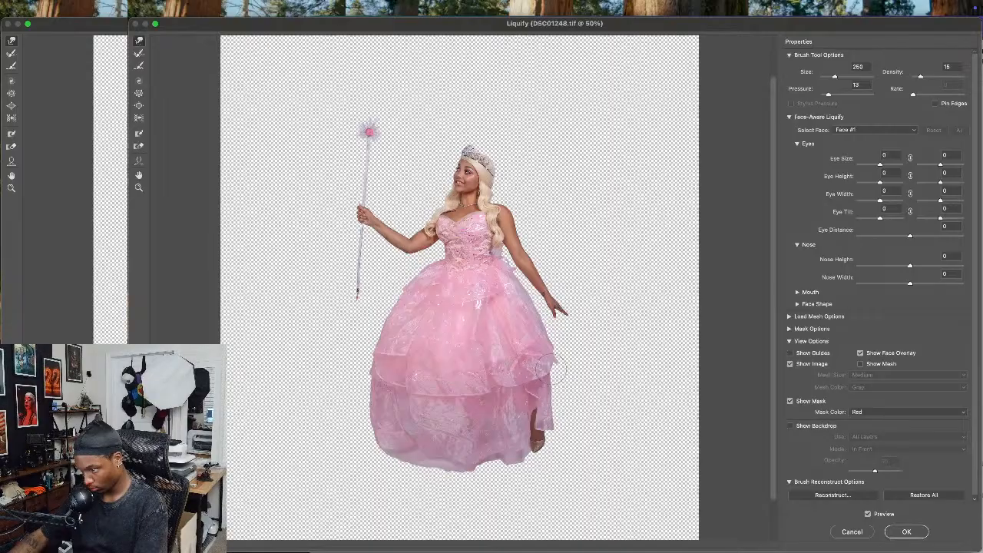
key(bracketright)
key(bracketright)
key(bracketright)
key(bracketright)
key(bracketright)
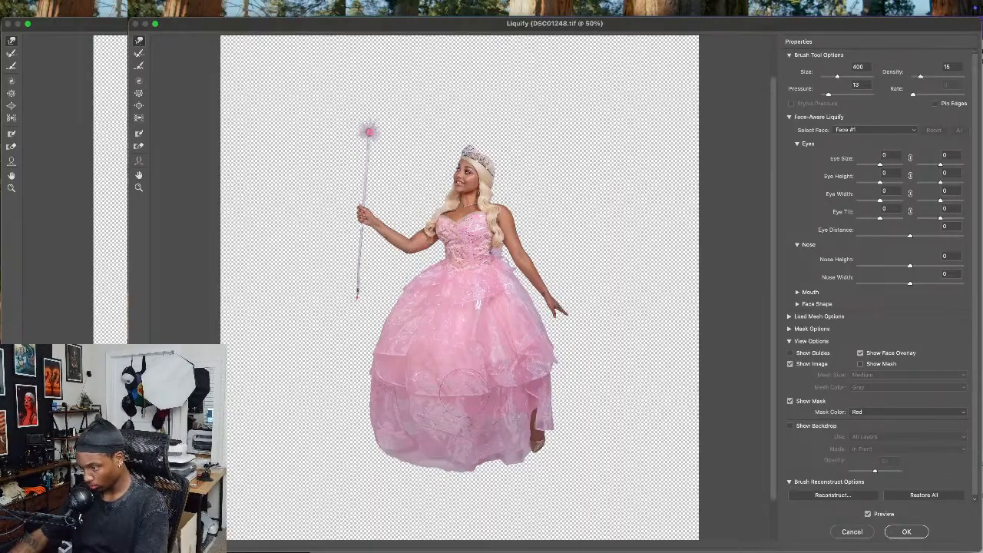
key(bracketright)
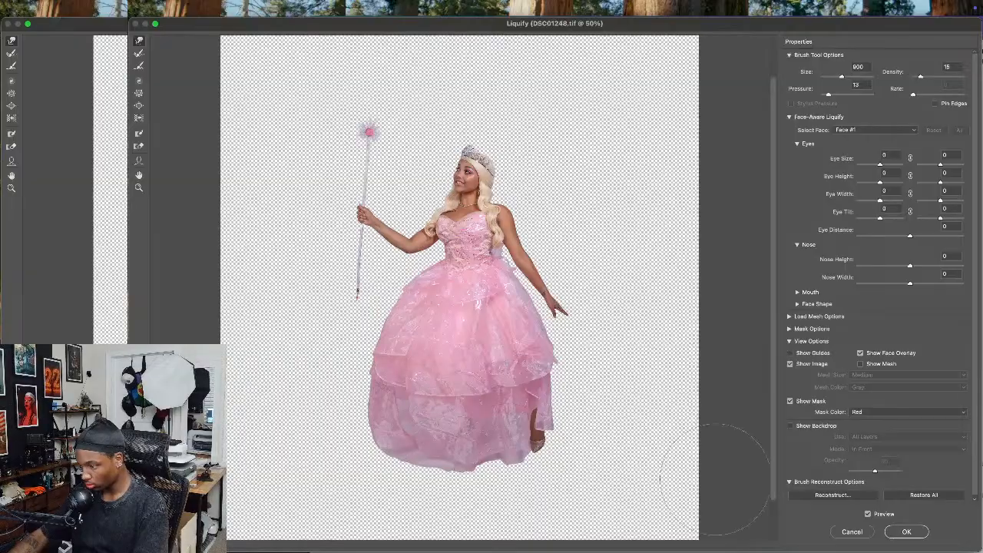
click(910, 534)
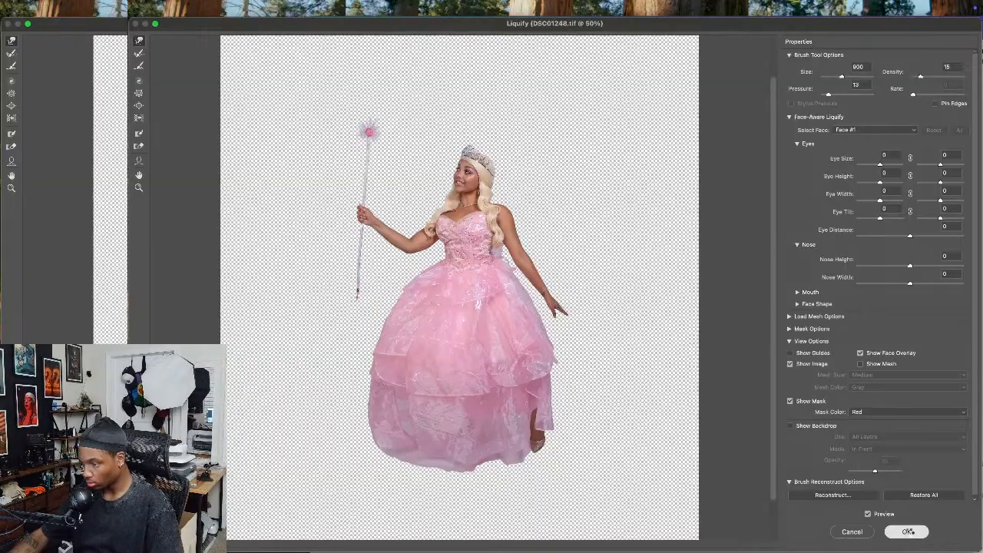
Add a layer mask to the reshaped Layer 1 copy 4 and bring the skirt's lower hem into close view
scroll(524, 404, down, 3)
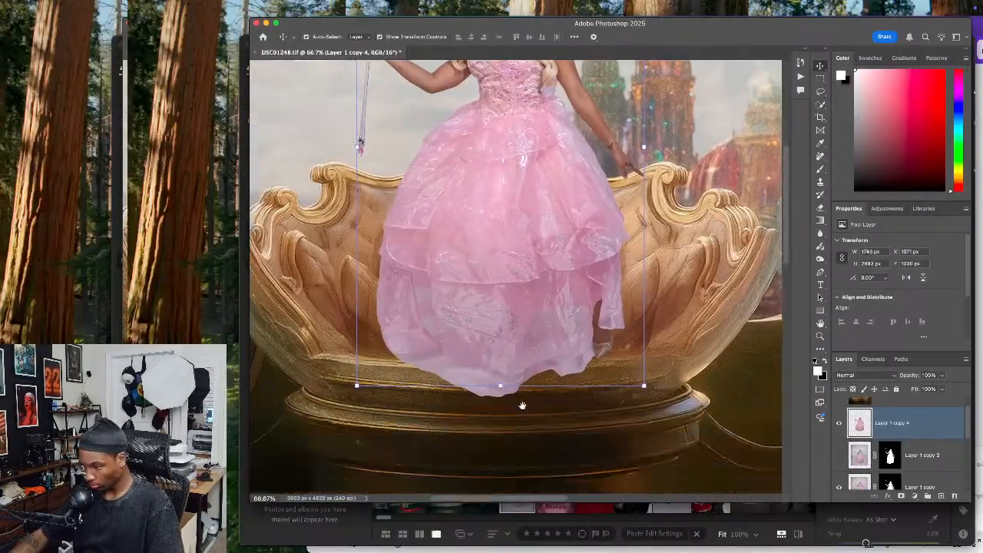
click(902, 497)
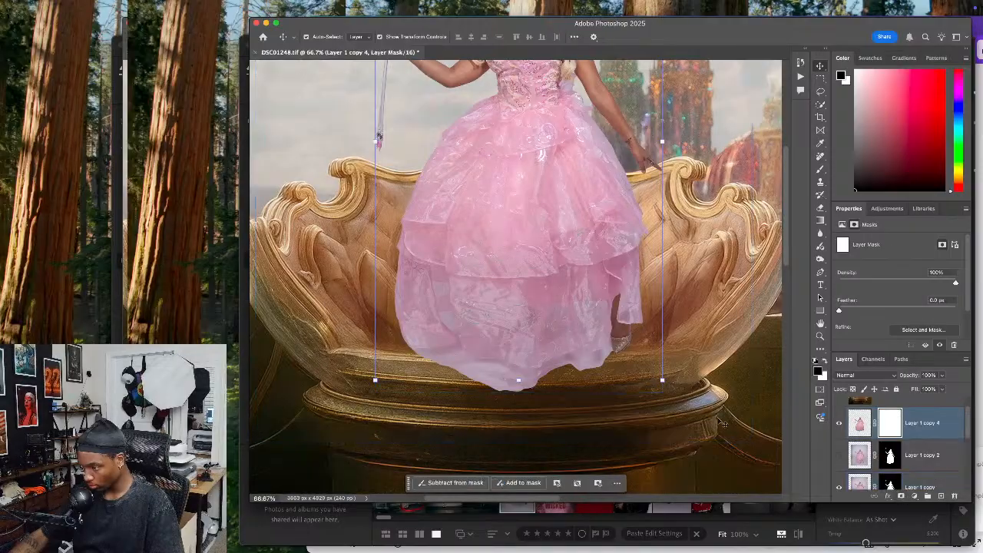
key(super+plus)
key(super+plus)
key(super+plus)
drag(553, 329, 551, 289)
drag(540, 255, 566, 297)
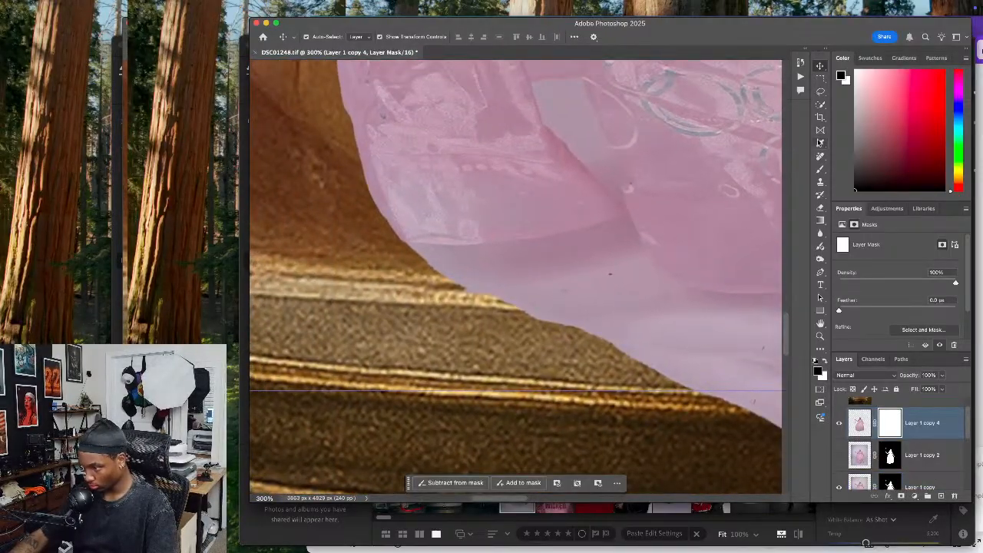
Try to select the pale fabric along the skirt's hem with the Quick Selection tool, and discard the selection
click(820, 91)
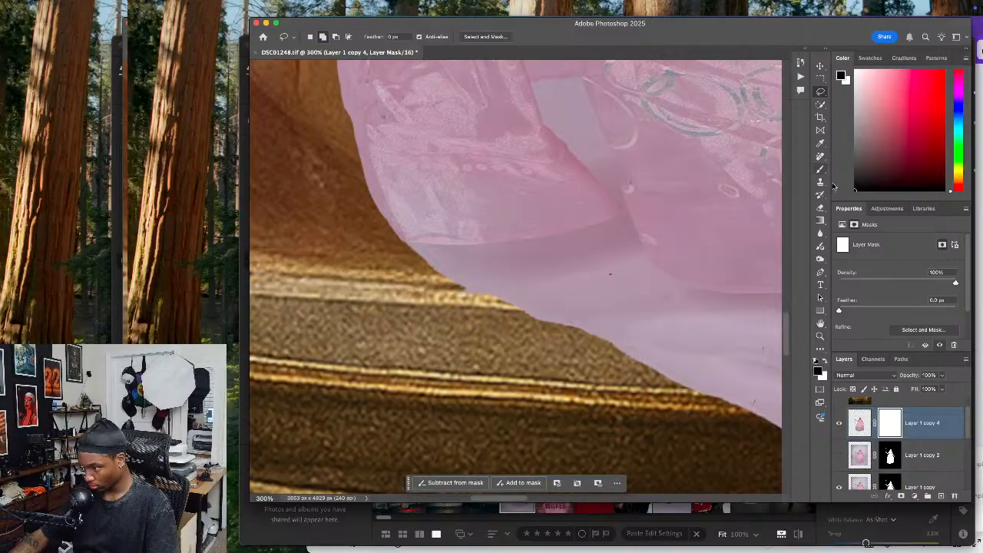
drag(697, 342, 571, 334)
key(super+minus)
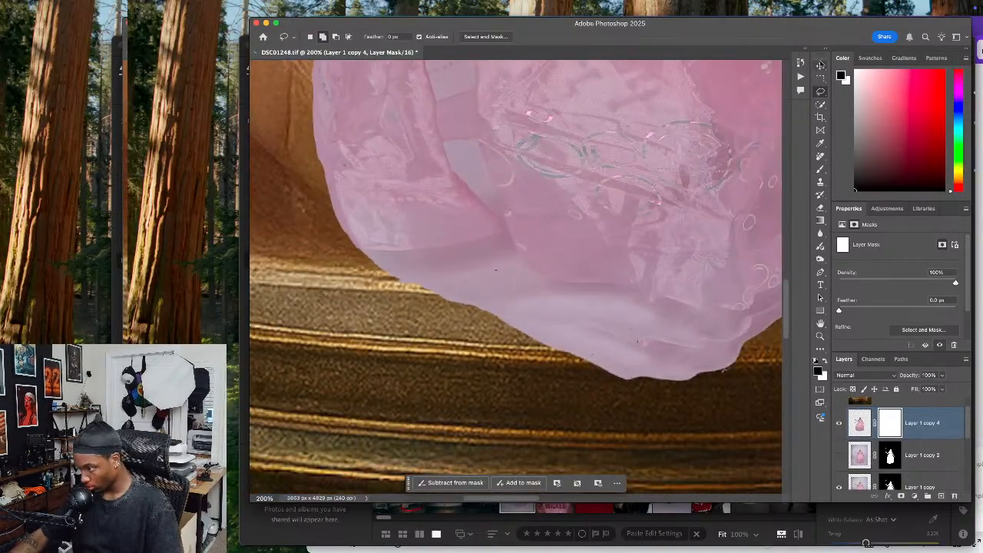
click(821, 106)
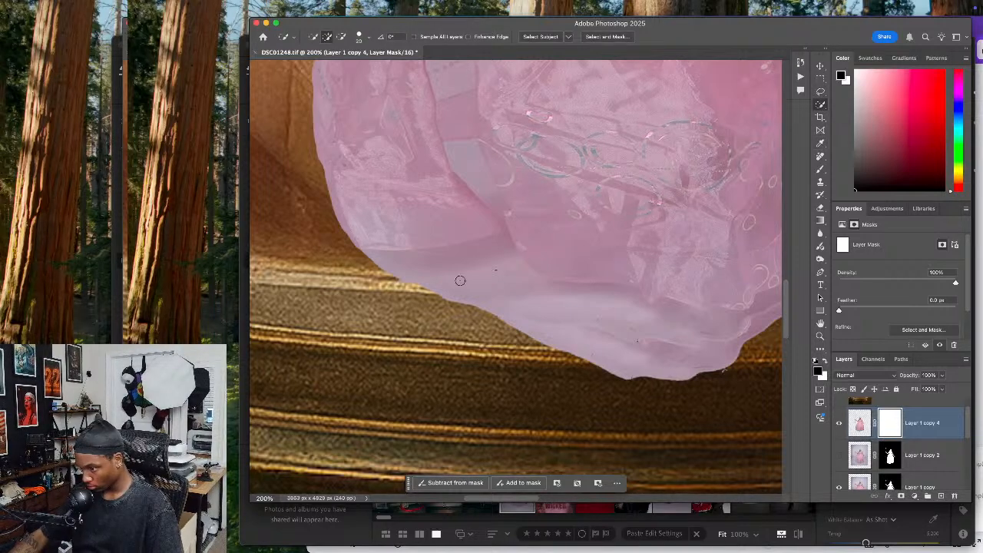
mouse_move(500, 274)
mouse_down()
mouse_move(522, 299)
mouse_move(615, 319)
mouse_move(678, 354)
mouse_move(694, 347)
mouse_move(602, 343)
mouse_move(588, 320)
mouse_move(503, 320)
mouse_move(661, 279)
mouse_up()
key(super+z)
key(super+z)
key(super+z)
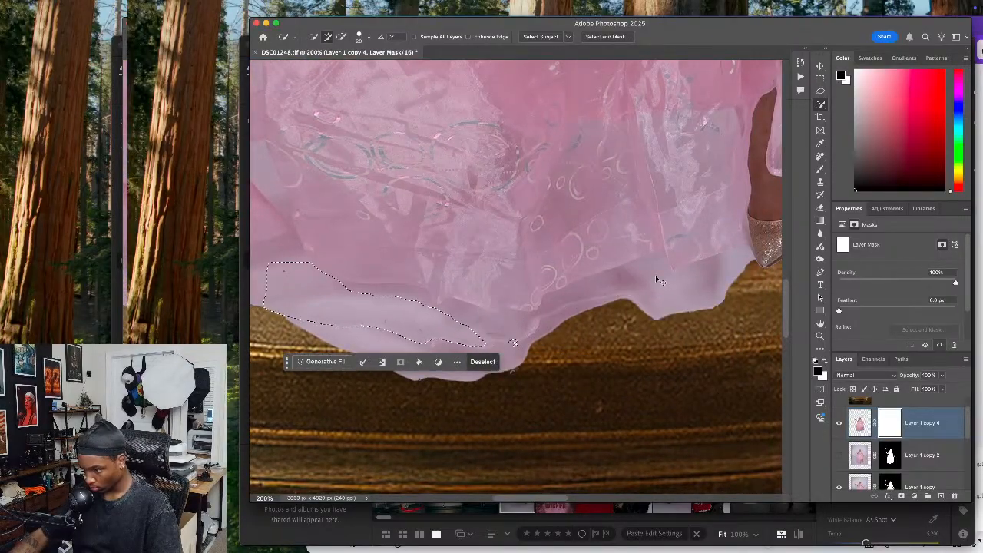
key(super+z)
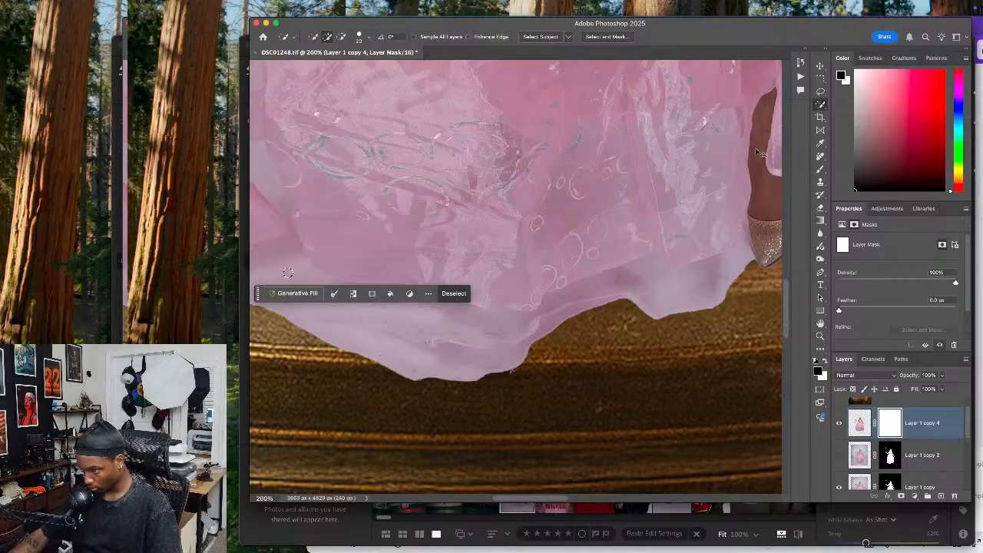
key(super+z)
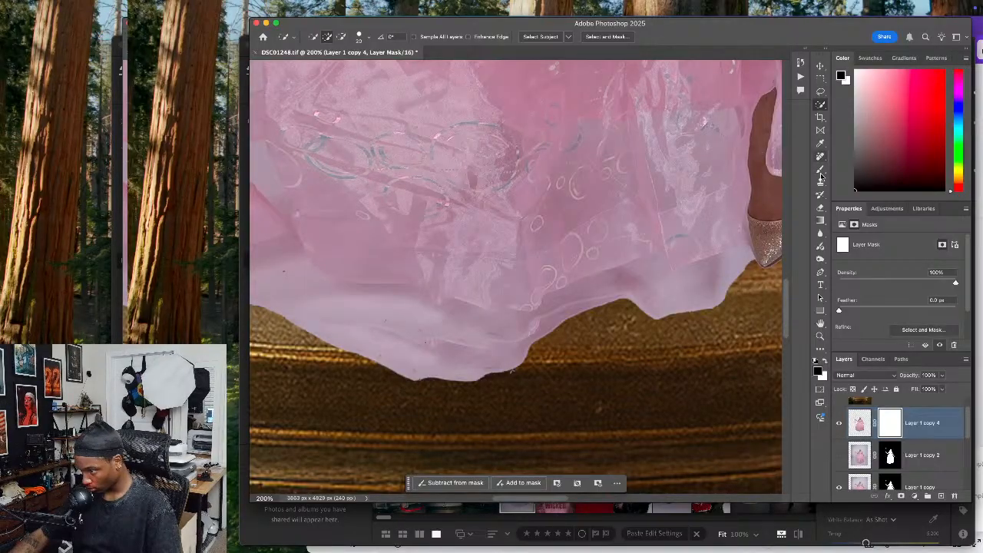
Try to select the pale hem fabric with the Magic Wand tool on the layer mask, and discard the selection
right_click(821, 104)
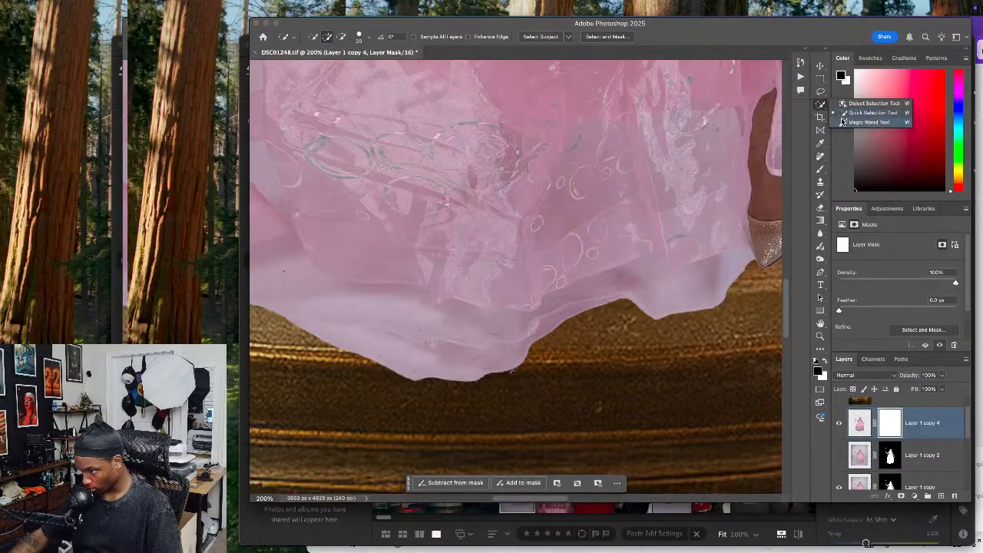
click(872, 126)
click(319, 304)
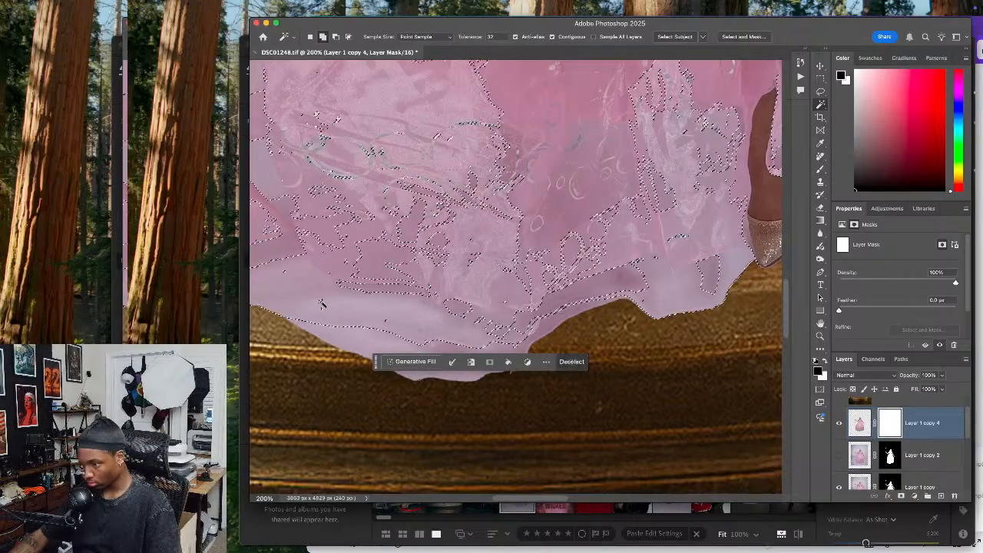
key(super+d)
Try the Magic Wand on the image pixels of Layer 1 copy 4 along the hem, and undo the selections
drag(361, 293, 481, 269)
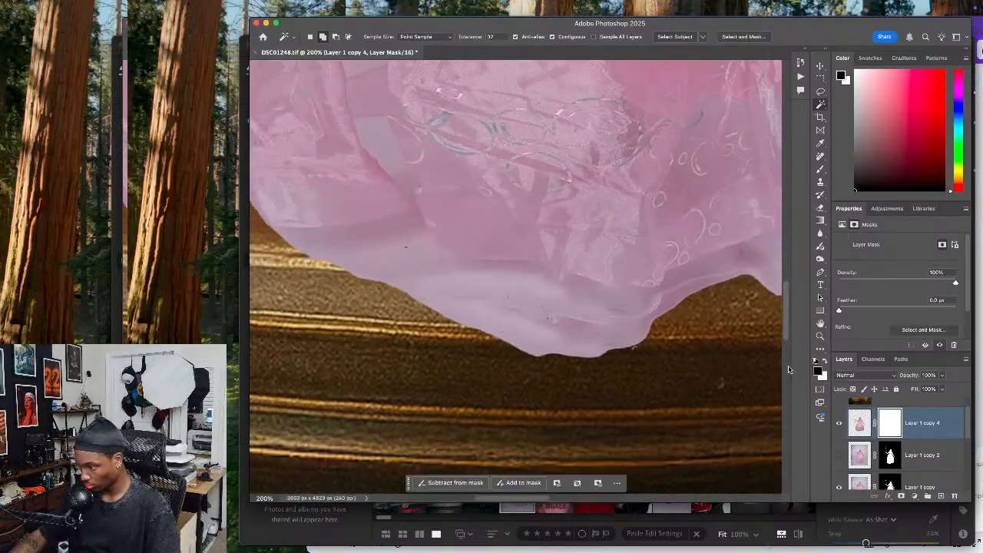
click(859, 424)
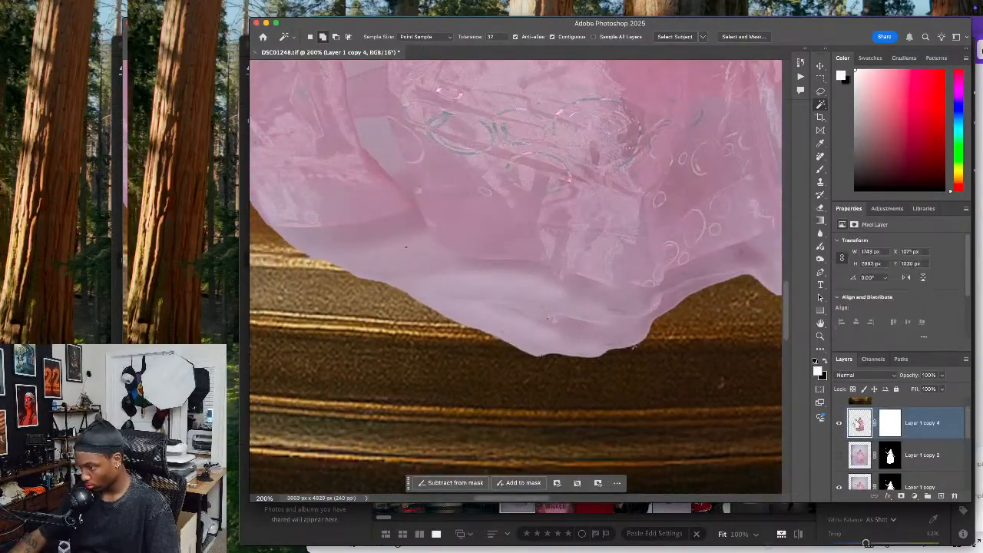
click(492, 317)
click(498, 289)
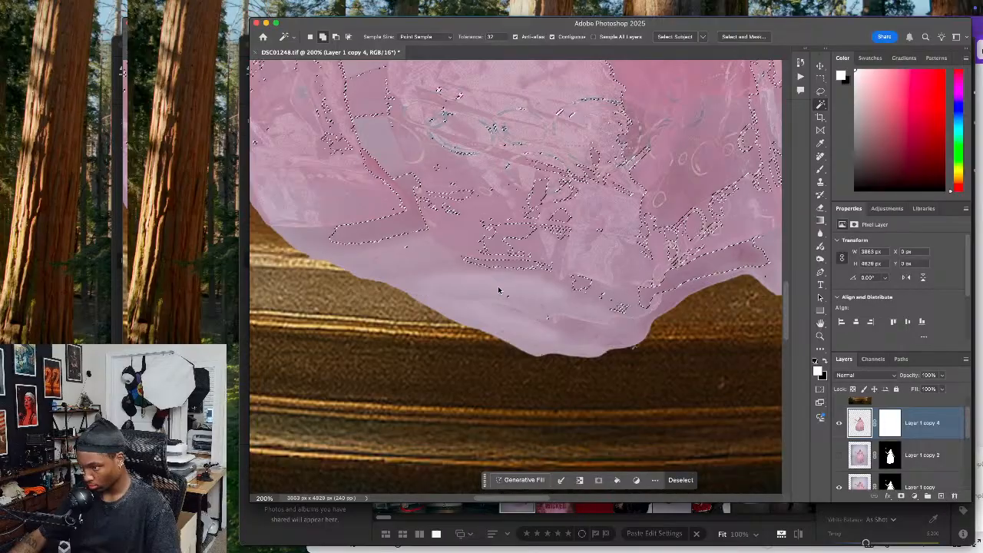
key(super+z)
key(super+z)
click(467, 286)
key(super+z)
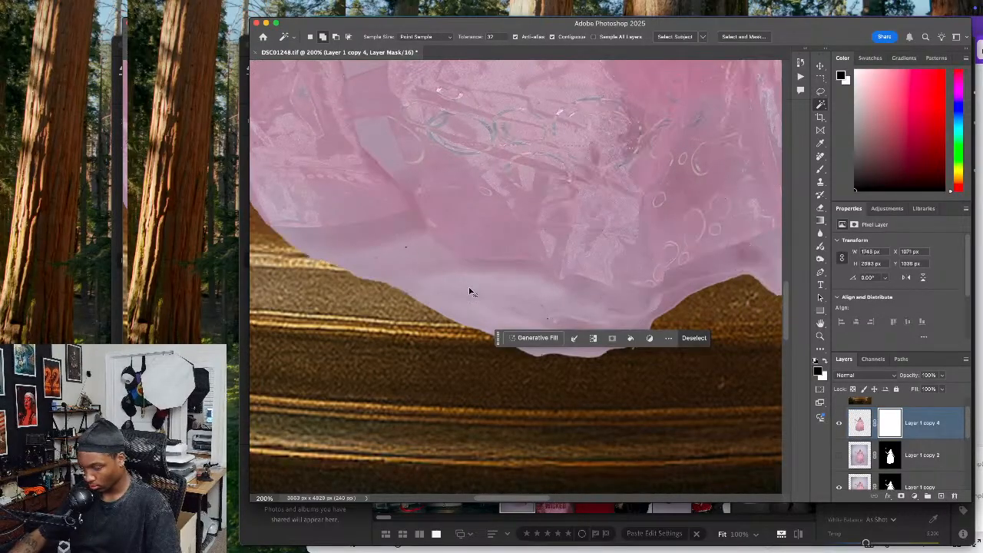
Paint black at 22% opacity on Layer 1 copy 4's mask over the pale outer hem, and hide Layer 1 copy
click(821, 169)
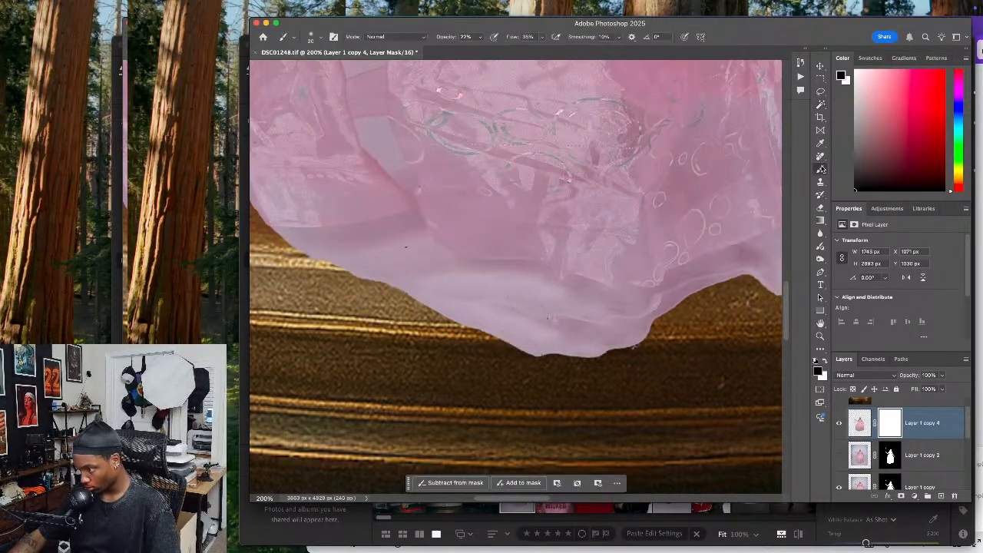
scroll(496, 303, left, 3)
scroll(496, 304, up, 3)
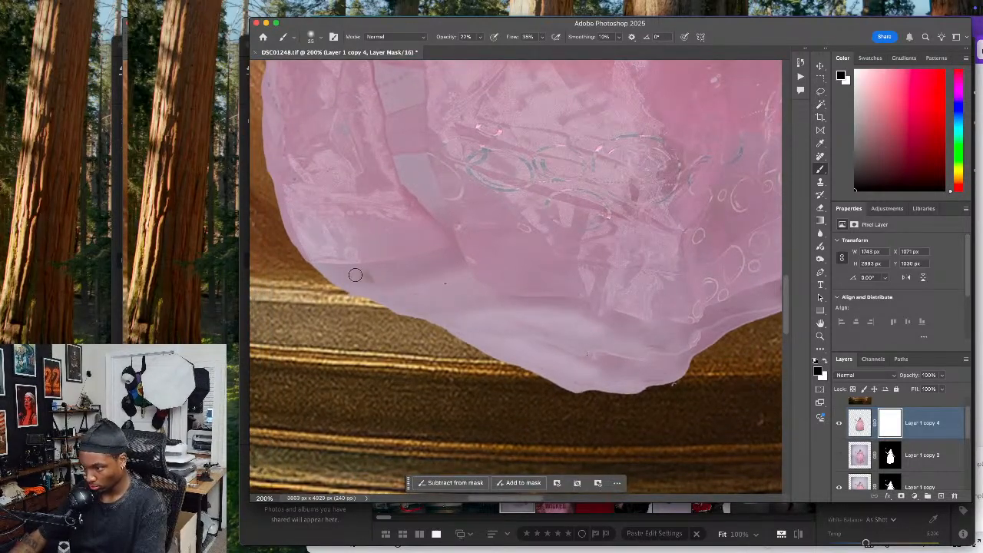
drag(325, 270, 366, 273)
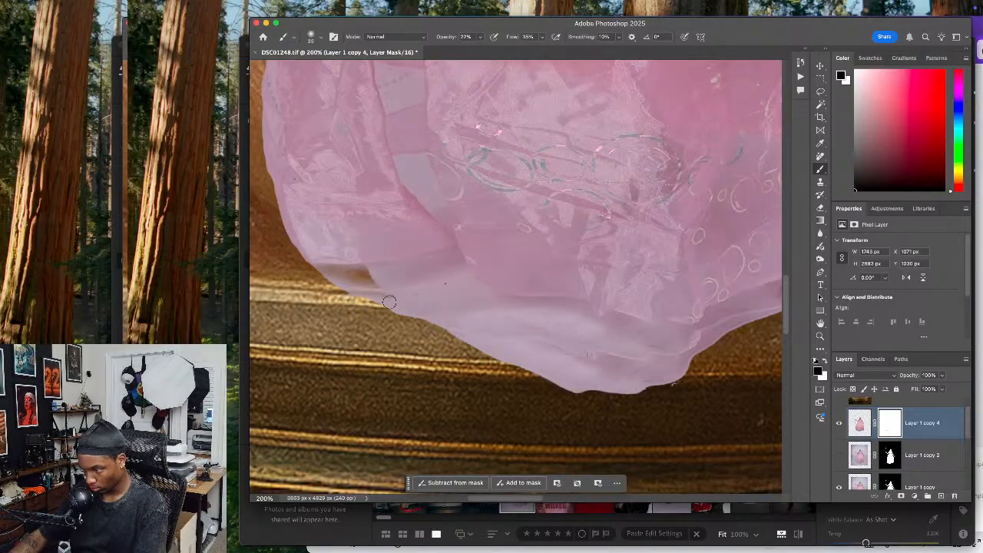
click(840, 489)
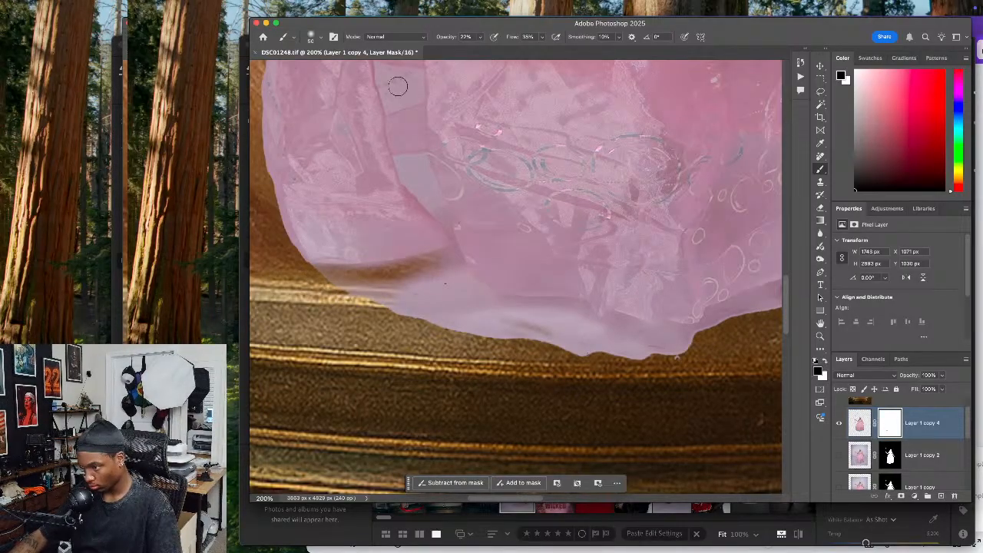
Raise the brush opacity and mask out the pale fabric along the outer and middle hem with a size 50 brush
click(479, 37)
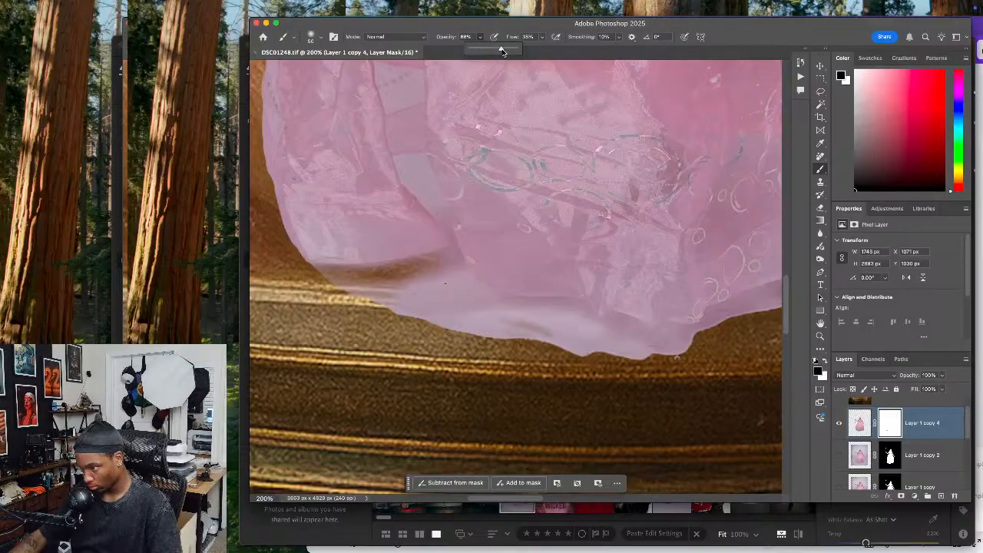
mouse_move(471, 286)
mouse_down()
mouse_move(398, 298)
mouse_move(394, 291)
mouse_move(426, 268)
mouse_move(400, 275)
mouse_up()
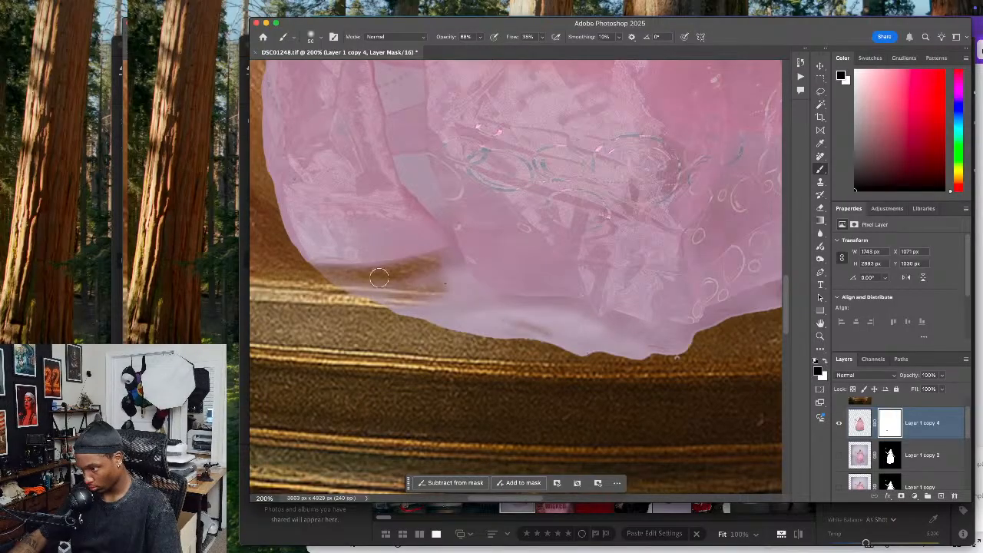
mouse_move(317, 283)
mouse_down()
mouse_move(394, 307)
mouse_move(433, 334)
mouse_move(418, 308)
mouse_move(484, 331)
mouse_move(478, 323)
mouse_move(426, 318)
mouse_move(482, 347)
mouse_move(539, 351)
mouse_move(469, 342)
mouse_move(466, 315)
mouse_move(476, 304)
mouse_move(410, 303)
mouse_move(413, 331)
mouse_move(364, 323)
mouse_move(321, 293)
mouse_up()
scroll(427, 318, right, 3)
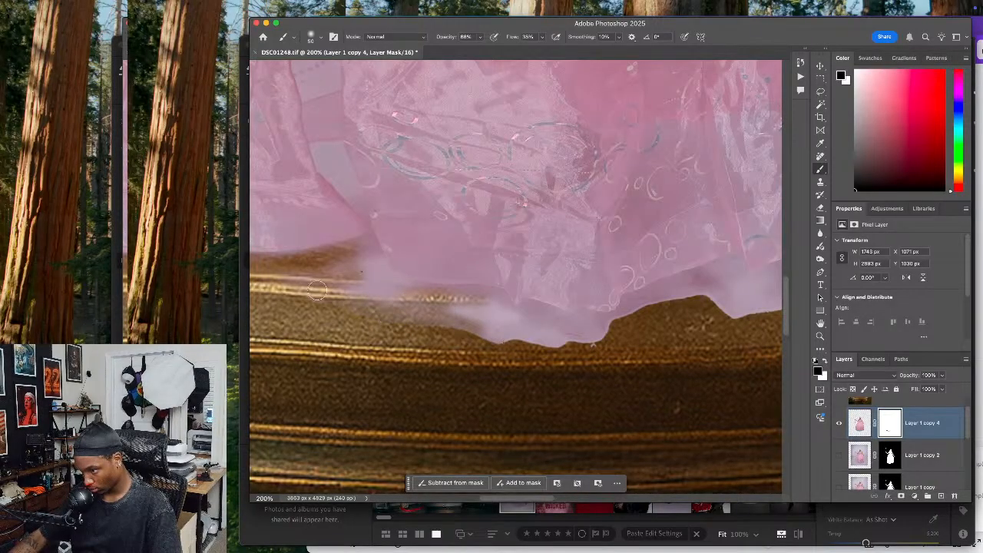
mouse_move(457, 336)
mouse_down()
mouse_move(507, 335)
mouse_move(534, 350)
mouse_move(494, 338)
mouse_move(508, 330)
mouse_move(600, 340)
mouse_up()
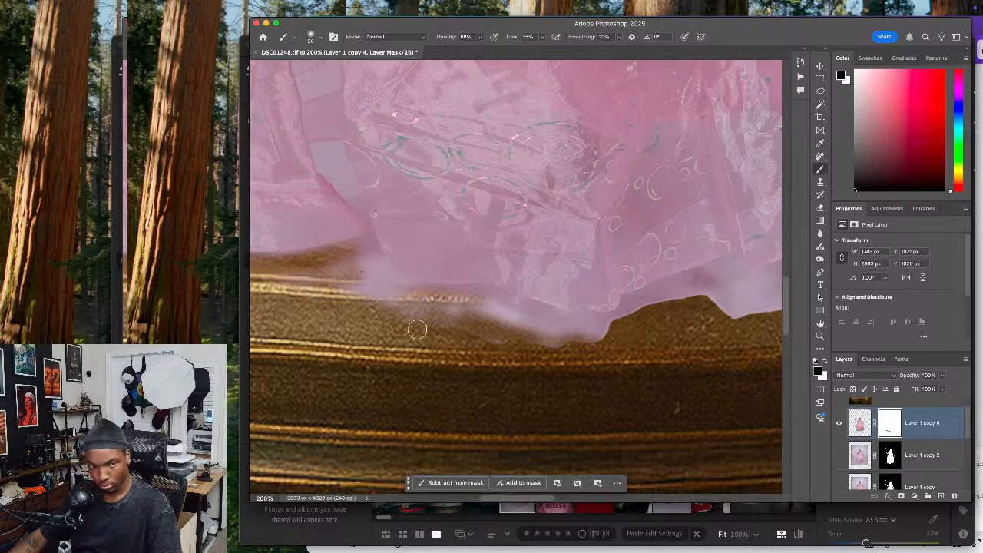
Mask away more of the pale haze beneath the middle of the hem with the same size 50 brush
key(super+Tab)
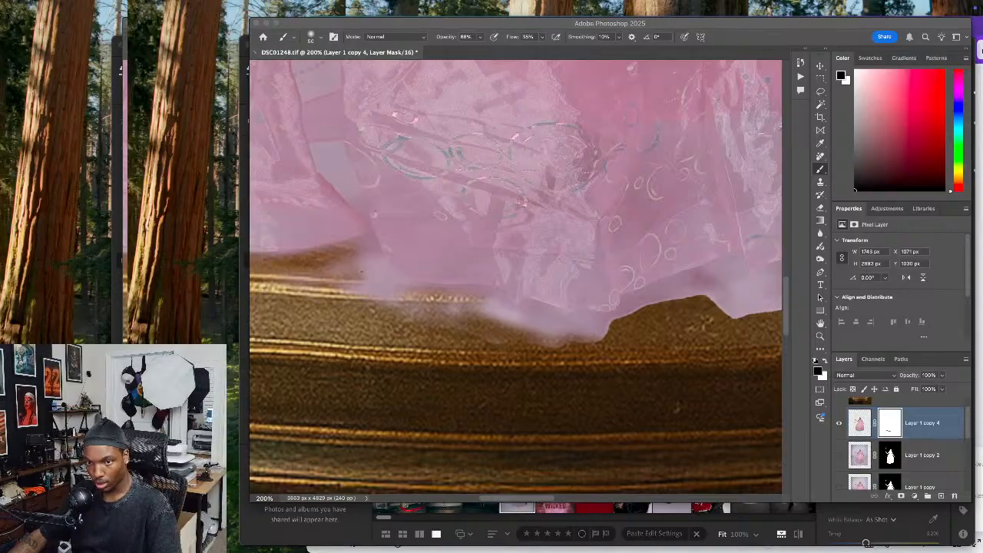
click(467, 406)
mouse_move(541, 336)
mouse_down()
mouse_move(601, 337)
mouse_move(480, 315)
mouse_move(546, 338)
mouse_up()
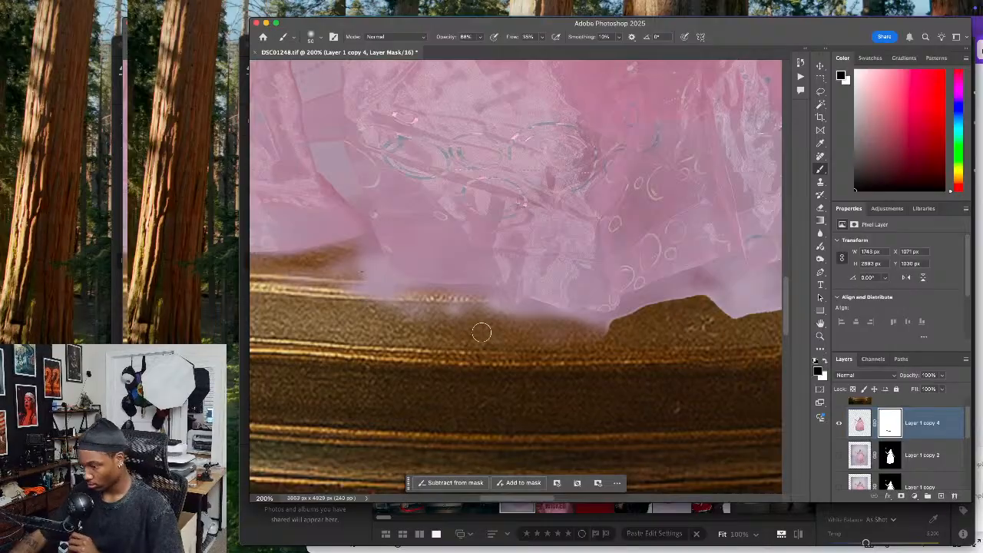
key(super+Tab)
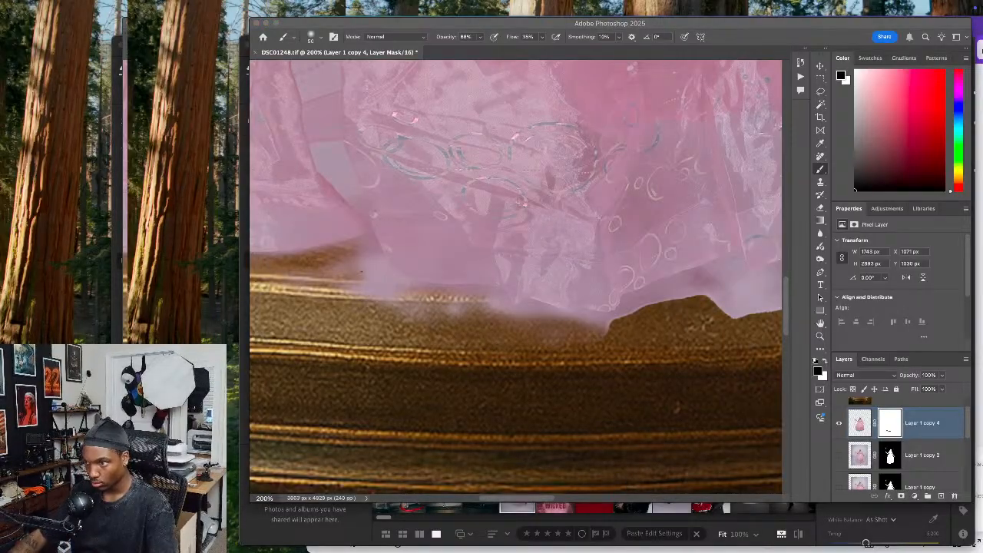
click(387, 370)
mouse_move(404, 316)
mouse_down()
mouse_move(444, 350)
mouse_move(405, 341)
mouse_move(418, 322)
mouse_move(498, 325)
mouse_move(418, 308)
mouse_up()
Change the brush size and mask out the pale fabric under the hem between the middle fold and the shoe
key(bracketright)
key(bracketright)
mouse_move(563, 356)
mouse_down()
mouse_move(443, 361)
mouse_move(432, 349)
mouse_move(537, 315)
mouse_move(491, 336)
mouse_move(514, 303)
mouse_move(609, 270)
mouse_move(528, 306)
mouse_move(581, 303)
mouse_move(616, 326)
mouse_up()
drag(672, 278, 636, 284)
mouse_move(616, 296)
mouse_down()
mouse_move(590, 313)
mouse_move(617, 280)
mouse_up()
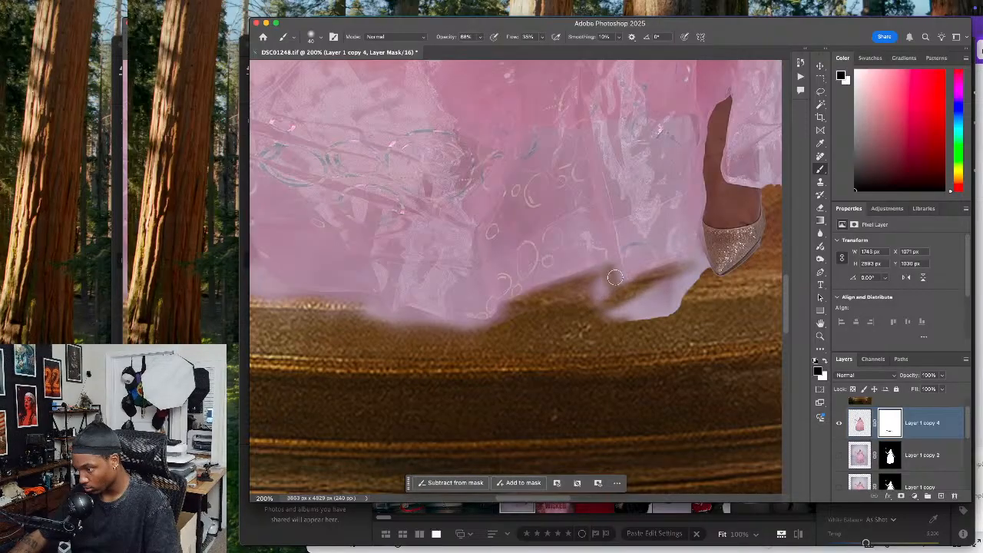
Trace the hem's folds on the mask with a smaller, size 20 brush to sharpen the fabric's lower outline
key(bracketleft)
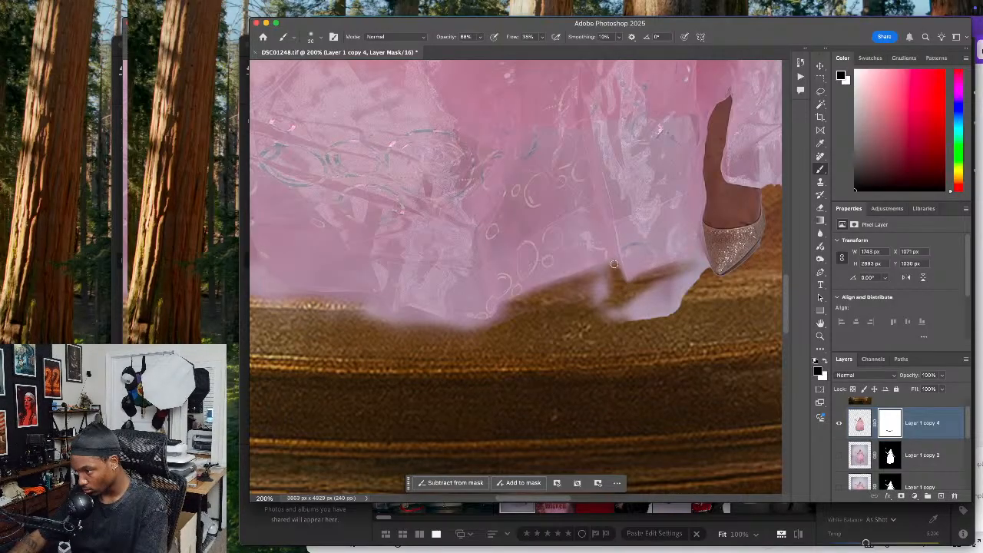
drag(606, 264, 558, 285)
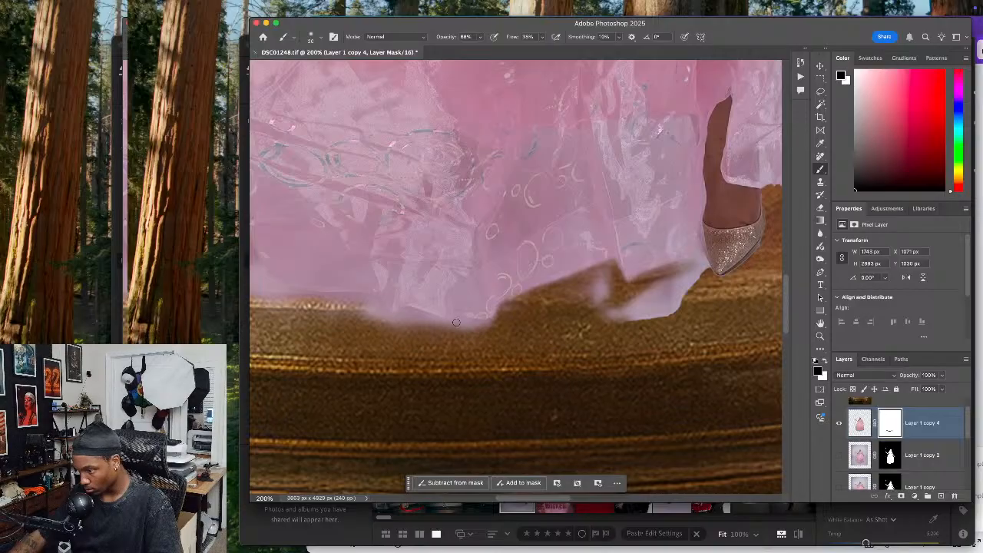
drag(467, 320, 470, 322)
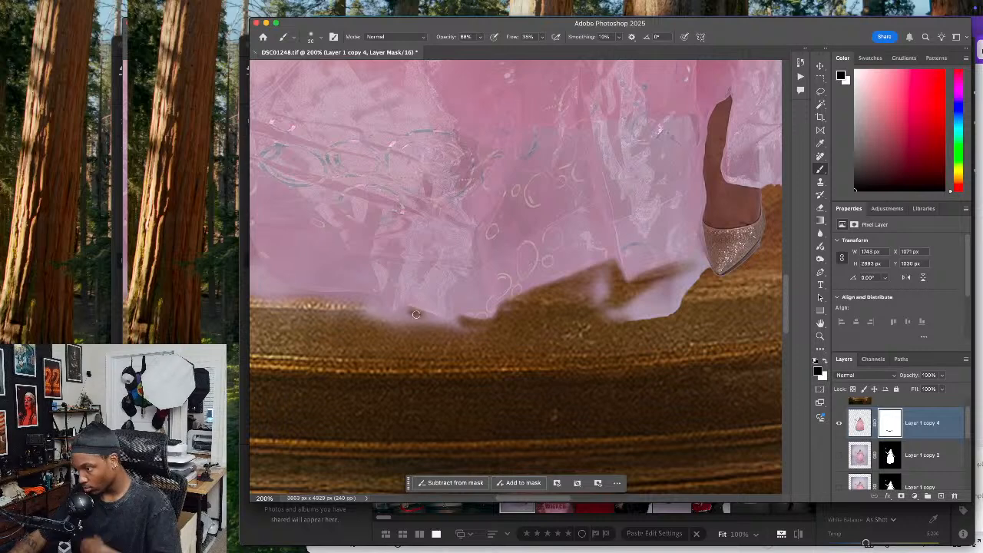
drag(437, 323, 449, 321)
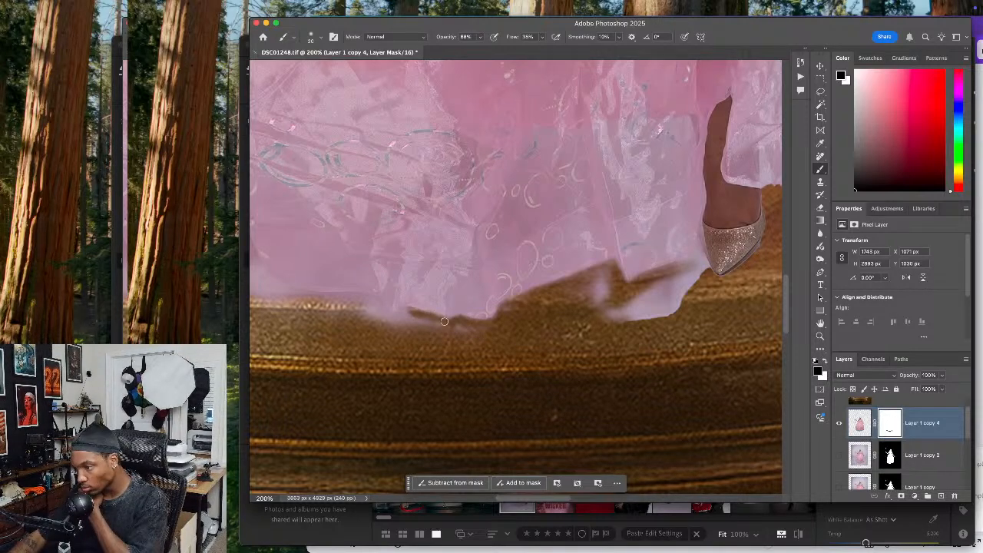
drag(370, 297, 398, 317)
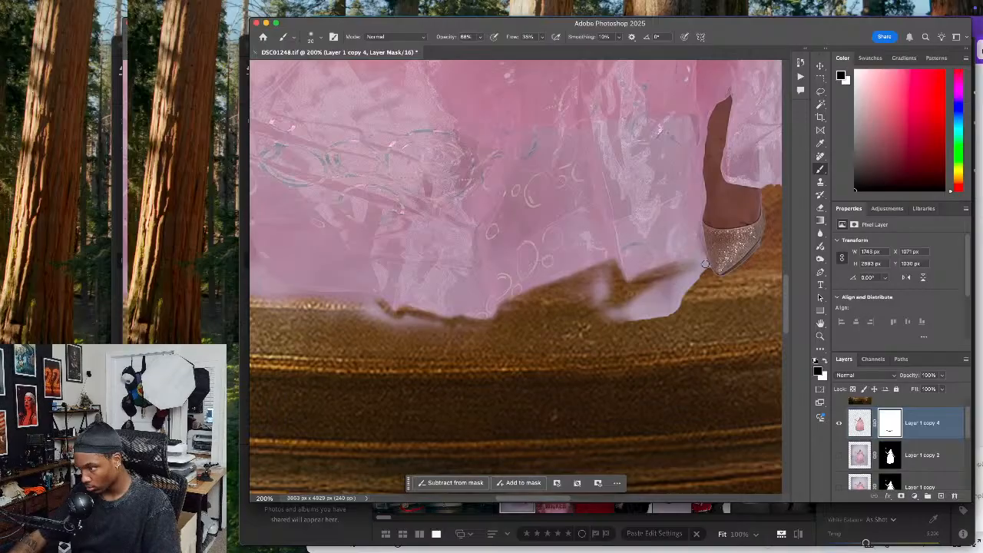
Mask out the fabric beside the shoe's toe and trace the hem edge leading away from it with a small brush
key(super+plus)
key(super+plus)
drag(702, 285, 551, 300)
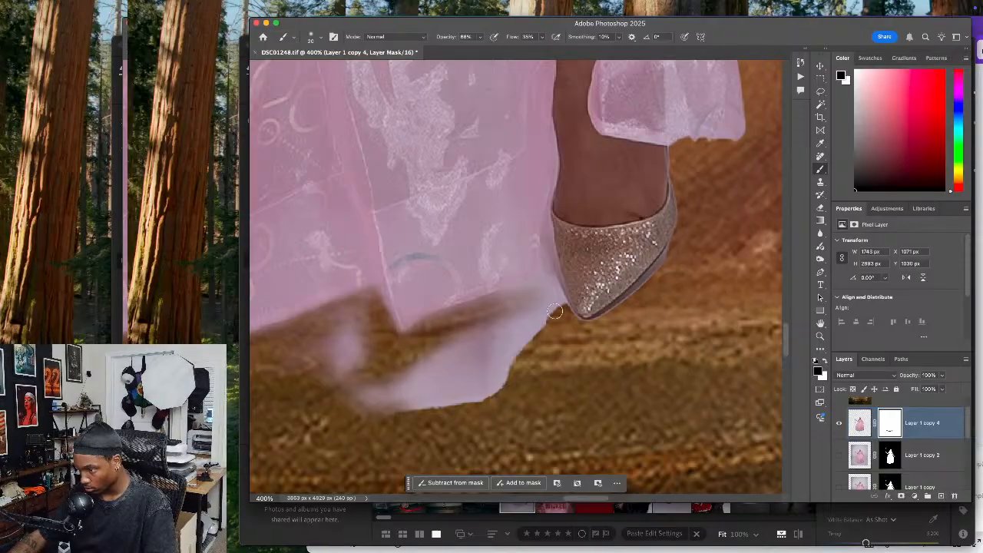
drag(548, 288, 556, 303)
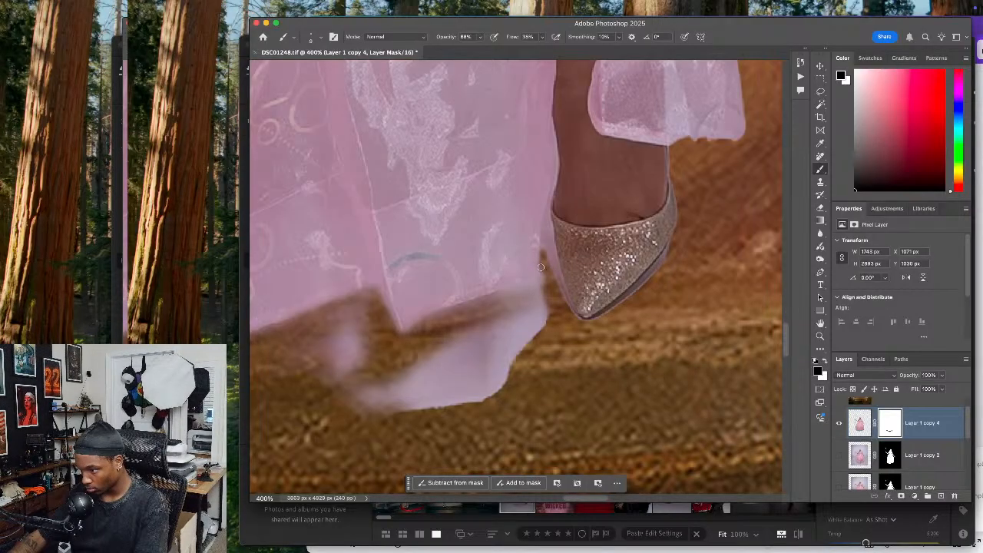
mouse_move(536, 275)
mouse_down()
mouse_move(485, 299)
mouse_move(530, 277)
mouse_up()
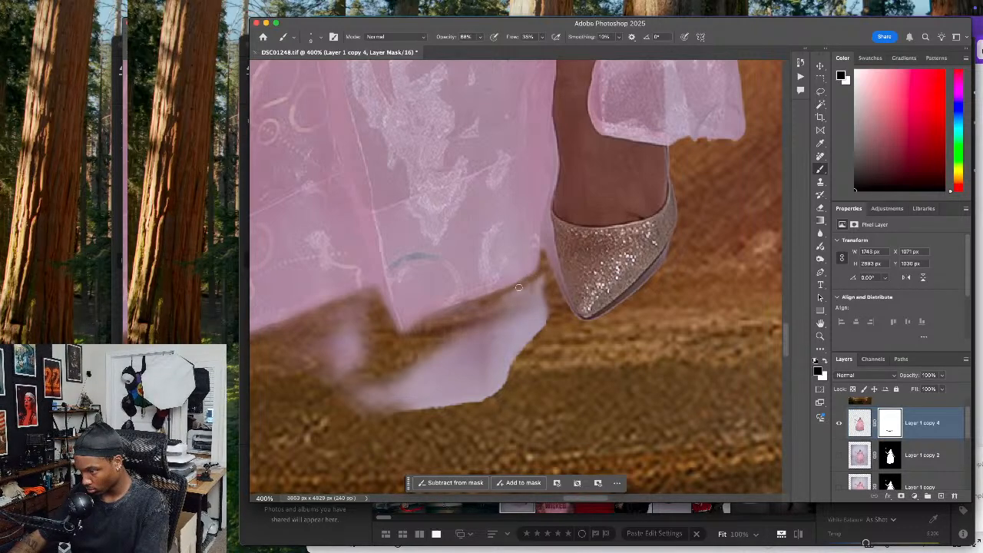
mouse_move(542, 272)
mouse_down()
mouse_move(492, 309)
mouse_move(501, 304)
mouse_move(462, 348)
mouse_move(451, 343)
mouse_move(533, 305)
mouse_move(542, 349)
mouse_move(524, 314)
mouse_move(500, 357)
mouse_move(481, 368)
mouse_move(493, 357)
mouse_move(510, 253)
mouse_move(491, 375)
mouse_move(523, 330)
mouse_move(515, 358)
mouse_move(540, 361)
mouse_move(470, 382)
mouse_move(459, 412)
mouse_move(453, 384)
mouse_move(465, 374)
mouse_move(411, 416)
mouse_move(376, 391)
mouse_move(349, 398)
mouse_move(408, 377)
mouse_move(309, 386)
mouse_move(327, 386)
mouse_move(325, 368)
mouse_move(290, 363)
mouse_move(318, 355)
mouse_move(345, 363)
mouse_move(363, 318)
mouse_move(362, 396)
mouse_move(367, 309)
mouse_move(348, 335)
mouse_move(344, 410)
mouse_move(384, 411)
mouse_move(470, 386)
mouse_move(500, 340)
mouse_move(467, 334)
mouse_move(455, 354)
mouse_move(528, 319)
mouse_move(520, 313)
mouse_move(535, 344)
mouse_move(485, 379)
mouse_move(504, 310)
mouse_move(406, 356)
mouse_up()
Set the brush opacity to 100% and clear the leftover pale flap and the haze under the middle hem
click(480, 37)
drag(376, 398, 663, 283)
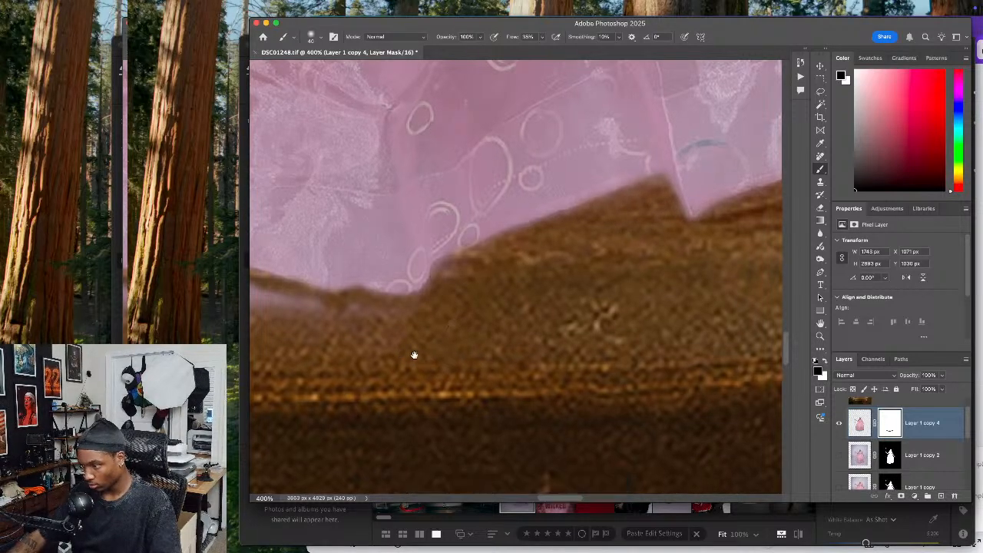
drag(260, 323, 408, 325)
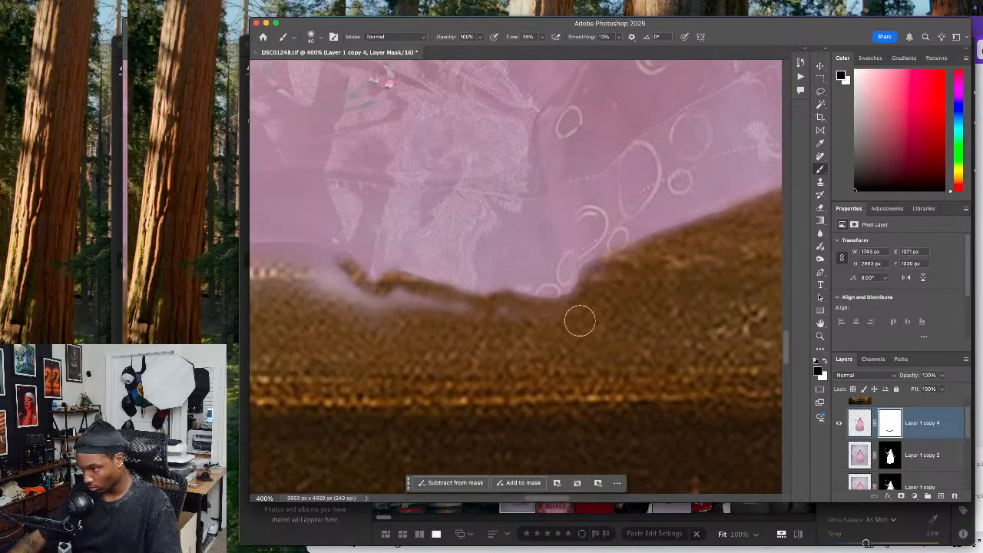
mouse_move(492, 323)
mouse_down()
mouse_move(383, 297)
mouse_move(430, 310)
mouse_up()
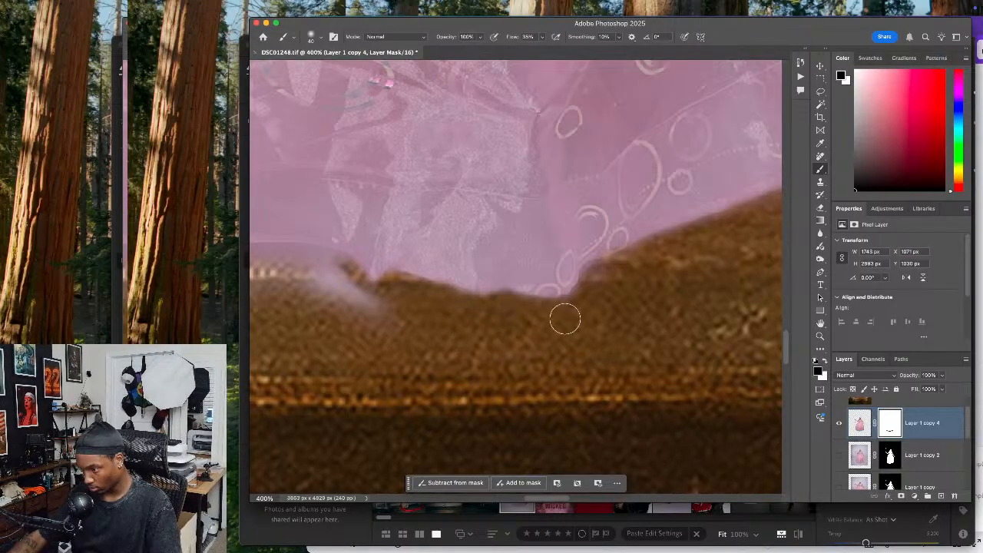
mouse_move(356, 317)
mouse_down()
mouse_move(531, 336)
mouse_move(494, 299)
mouse_move(515, 305)
mouse_move(507, 289)
mouse_move(441, 281)
mouse_move(500, 320)
mouse_up()
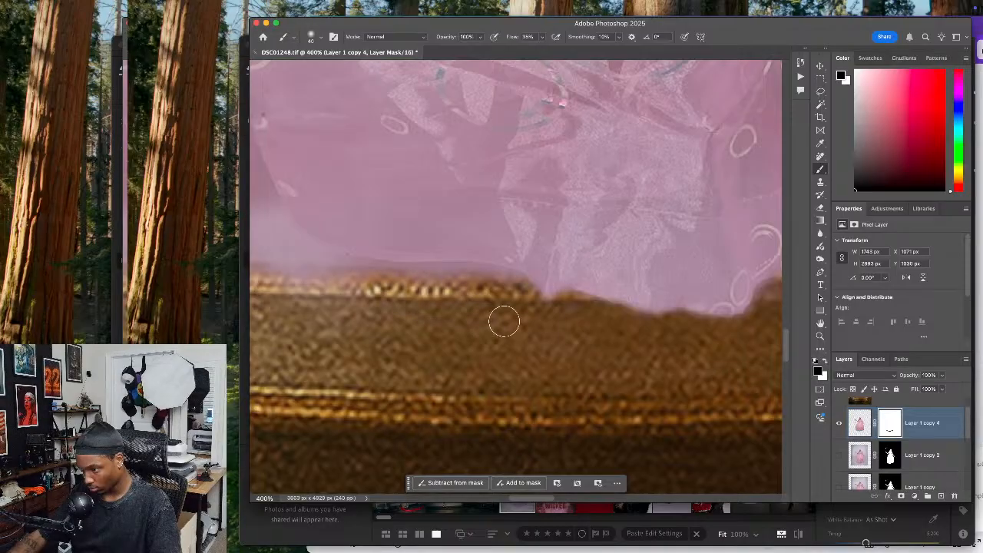
Carve the hem's curved edges and the notch between the two outer skirt folds on the mask with a fine brush
drag(458, 352, 625, 395)
mouse_move(473, 326)
mouse_down()
mouse_move(502, 331)
mouse_move(424, 296)
mouse_move(449, 327)
mouse_move(468, 320)
mouse_move(457, 311)
mouse_move(505, 338)
mouse_up()
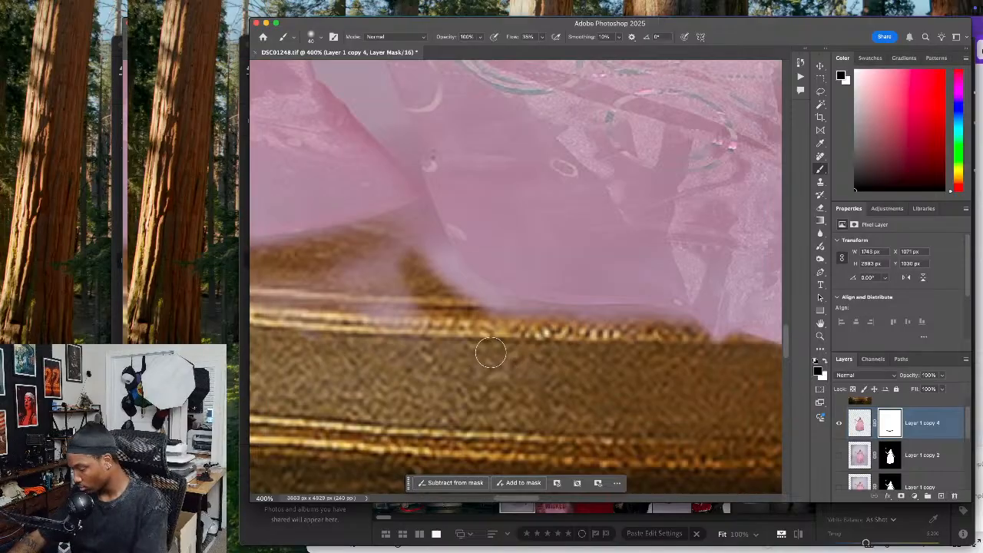
mouse_move(697, 335)
mouse_down()
mouse_move(679, 318)
mouse_move(614, 314)
mouse_move(640, 310)
mouse_move(499, 301)
mouse_move(450, 259)
mouse_move(544, 312)
mouse_move(507, 301)
mouse_move(597, 325)
mouse_move(641, 325)
mouse_move(624, 314)
mouse_move(665, 321)
mouse_move(642, 312)
mouse_move(684, 318)
mouse_move(673, 319)
mouse_move(717, 351)
mouse_up()
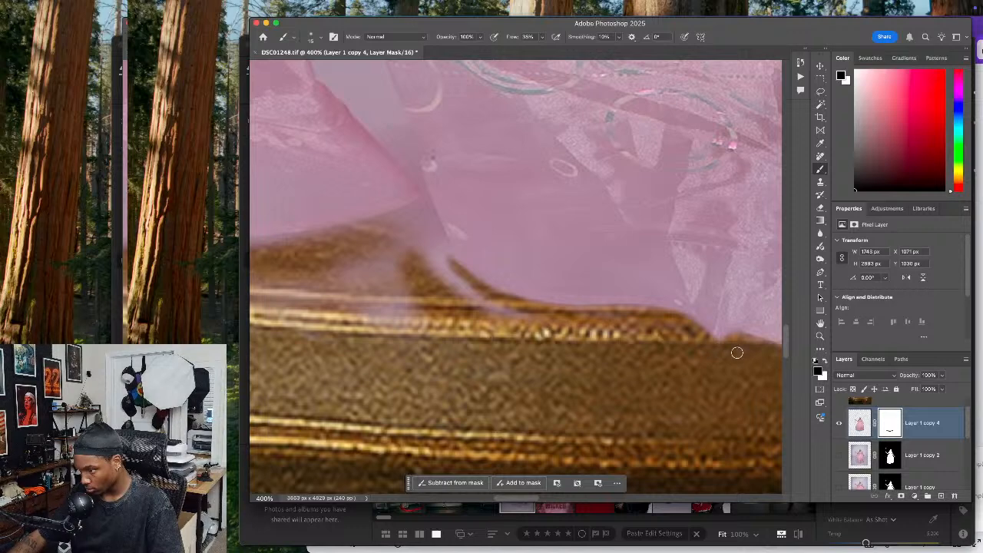
scroll(720, 348, up, 3)
scroll(720, 348, left, 4)
mouse_move(559, 280)
mouse_down()
mouse_move(603, 365)
mouse_move(643, 398)
mouse_up()
drag(557, 274, 506, 291)
mouse_move(280, 311)
mouse_down()
mouse_move(462, 308)
mouse_move(425, 312)
mouse_move(470, 304)
mouse_move(416, 312)
mouse_move(559, 275)
mouse_move(515, 303)
mouse_move(477, 307)
mouse_up()
Enlarge the brush to 40 and clear the remaining pale haze below the notch between the outer skirt folds
key(bracketright)
key(bracketright)
mouse_move(371, 342)
mouse_down()
mouse_move(410, 374)
mouse_move(450, 342)
mouse_move(460, 352)
mouse_move(441, 347)
mouse_move(495, 346)
mouse_move(481, 396)
mouse_move(497, 367)
mouse_move(490, 392)
mouse_move(533, 410)
mouse_move(549, 397)
mouse_move(536, 335)
mouse_move(546, 379)
mouse_move(545, 314)
mouse_move(546, 325)
mouse_move(556, 310)
mouse_move(616, 408)
mouse_move(577, 348)
mouse_move(621, 389)
mouse_move(655, 395)
mouse_move(553, 345)
mouse_move(533, 314)
mouse_up()
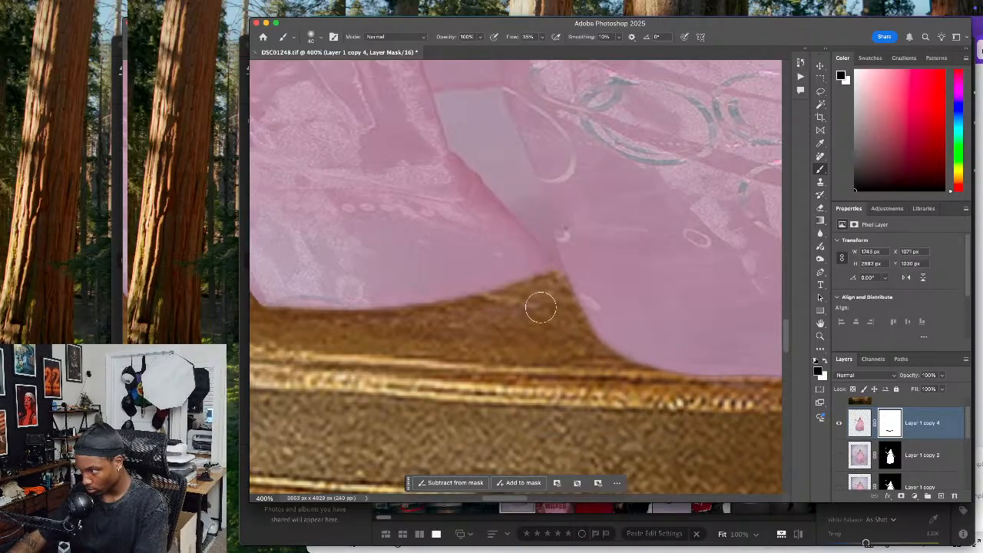
mouse_move(448, 329)
mouse_down()
mouse_move(551, 351)
mouse_move(463, 366)
mouse_up()
Mask out the pink fringe along the shoe's edge and open the gap between the shoe and the skirt with a small brush
mouse_move(559, 346)
mouse_down()
mouse_move(467, 373)
mouse_move(397, 410)
mouse_up()
mouse_move(557, 419)
mouse_down()
mouse_move(415, 422)
mouse_move(353, 411)
mouse_up()
mouse_move(599, 407)
mouse_down()
mouse_move(369, 379)
mouse_move(389, 422)
mouse_move(512, 358)
mouse_move(407, 412)
mouse_move(433, 465)
mouse_move(518, 377)
mouse_up()
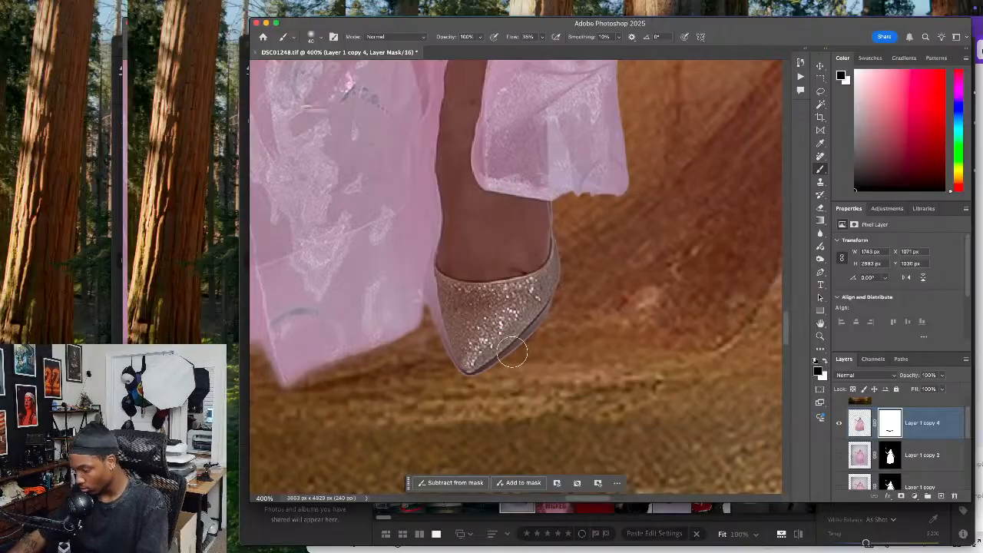
key(super+equal)
key(super+equal)
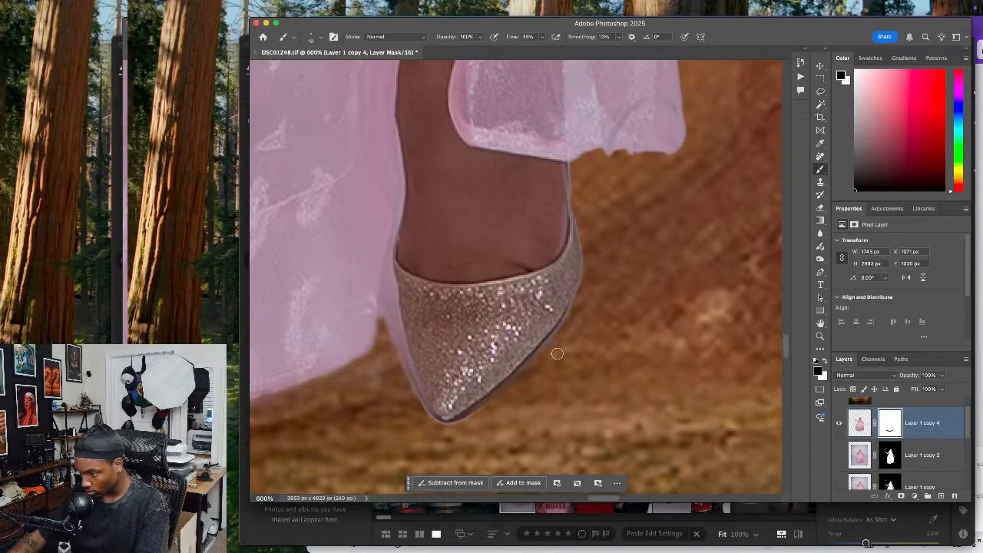
key(super+Tab)
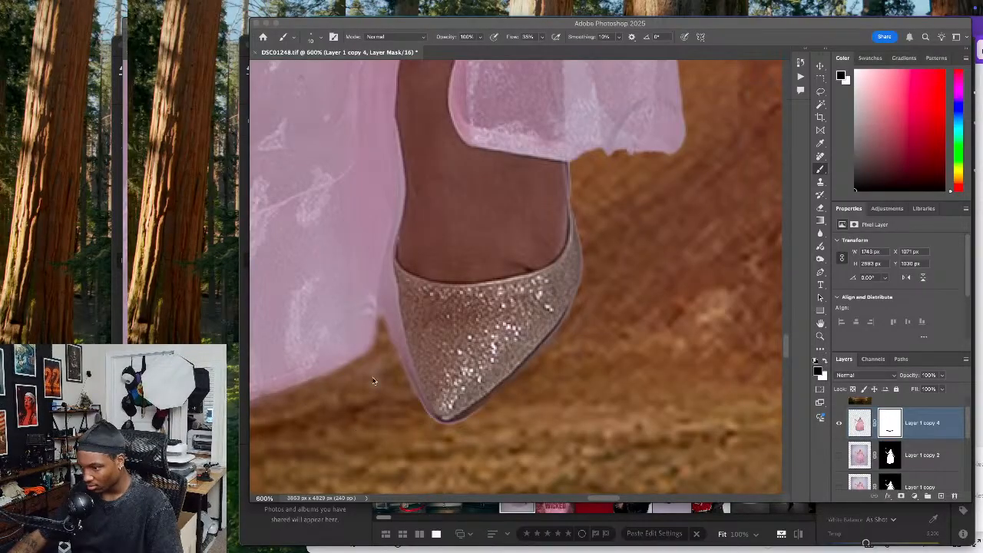
click(385, 361)
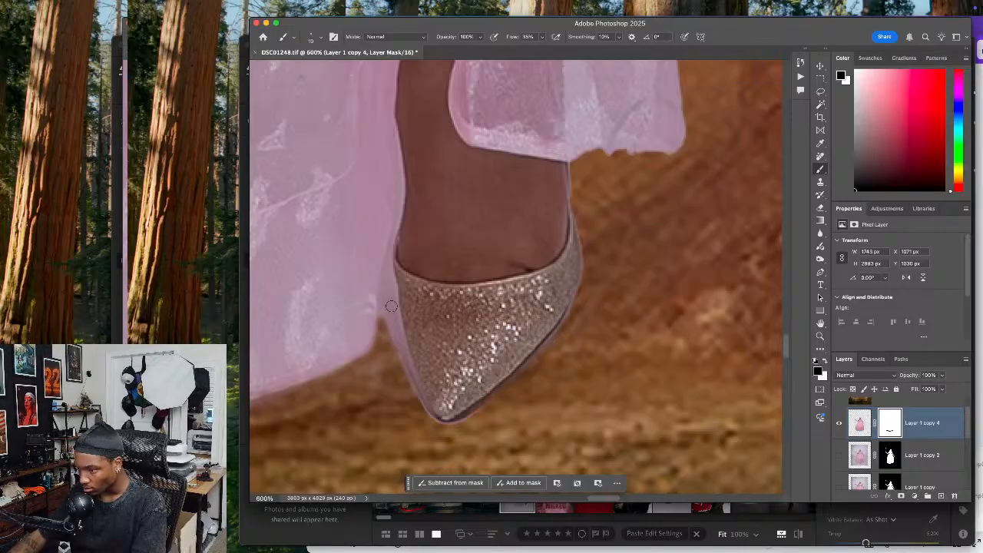
mouse_move(387, 304)
mouse_down()
mouse_move(409, 402)
mouse_move(410, 377)
mouse_move(423, 418)
mouse_up()
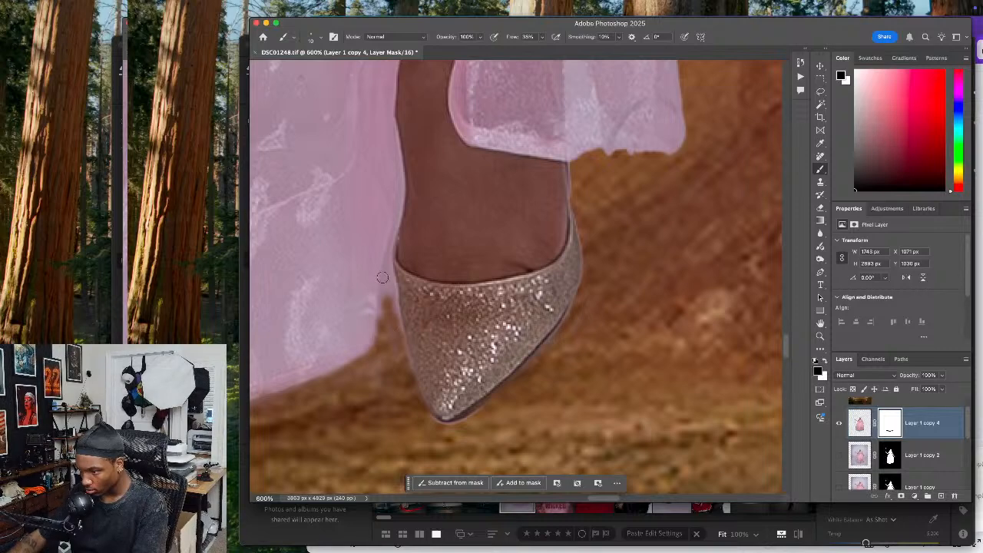
mouse_move(388, 284)
mouse_down()
mouse_move(387, 274)
mouse_move(394, 289)
mouse_up()
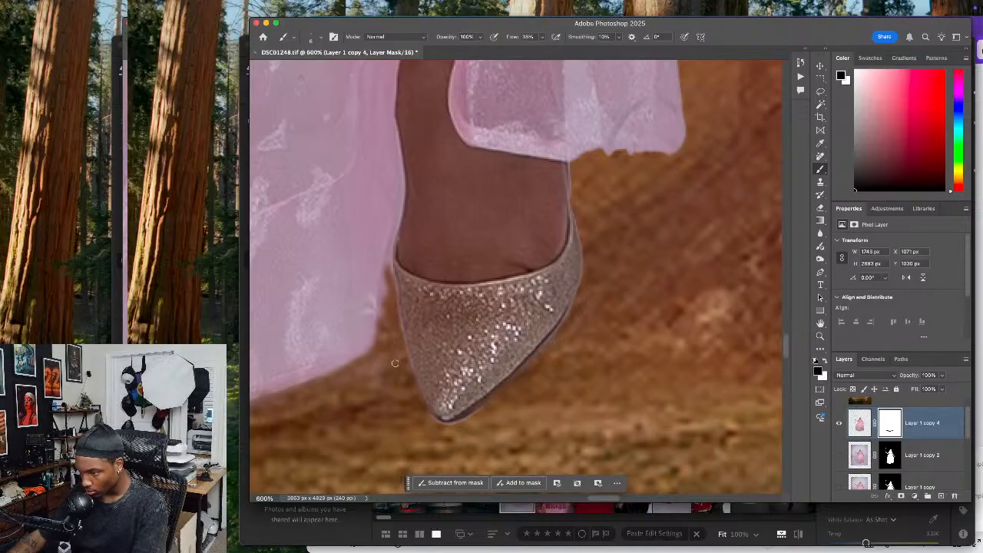
drag(385, 277, 378, 319)
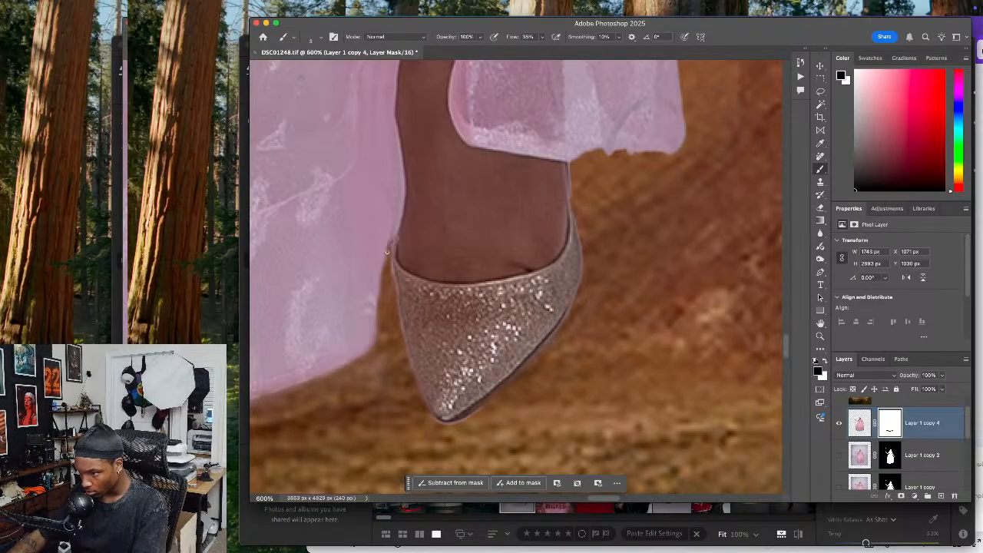
Smooth the ragged bottom edge of the skirt flap beside the ankle on the mask
scroll(391, 277, up, 3)
scroll(402, 336, right, 8)
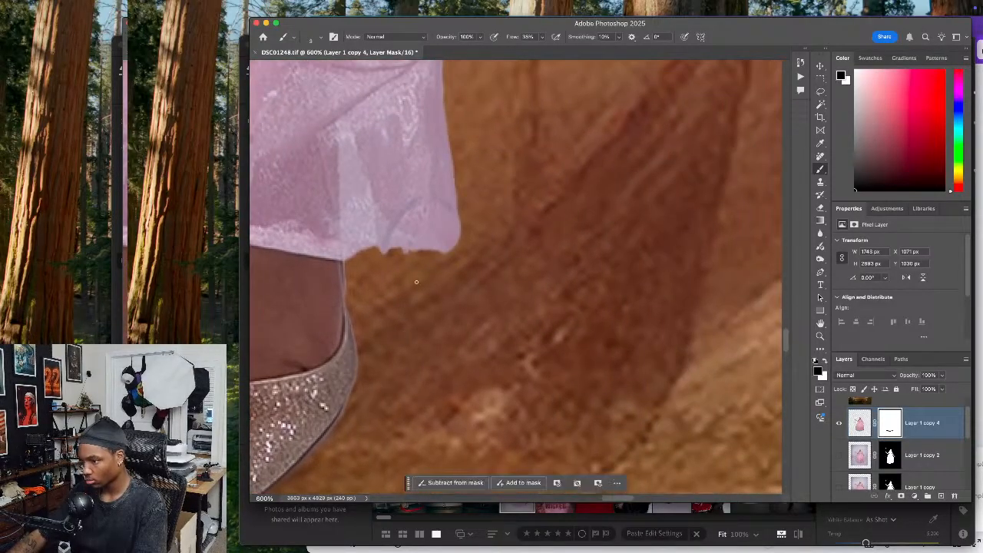
drag(371, 252, 416, 257)
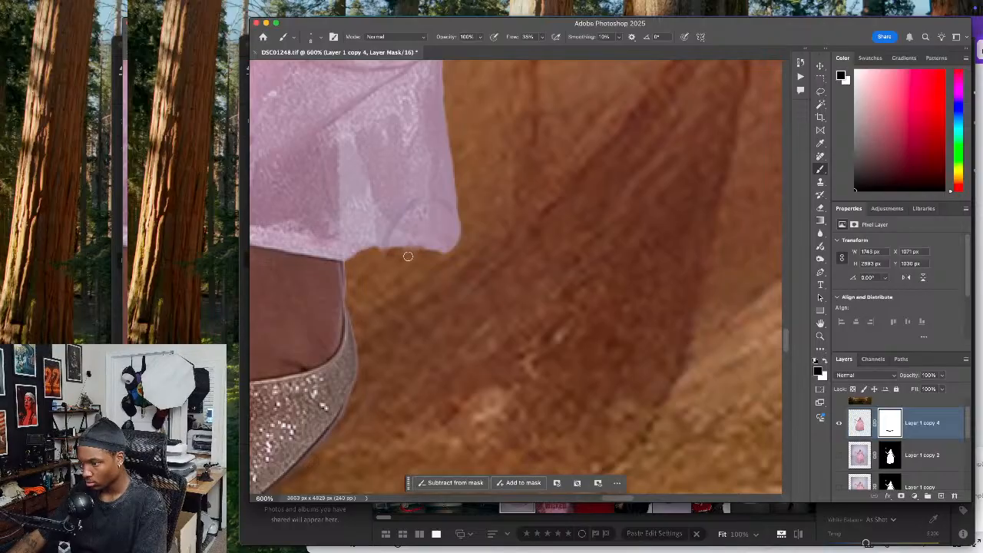
key(super+space)
key(Escape)
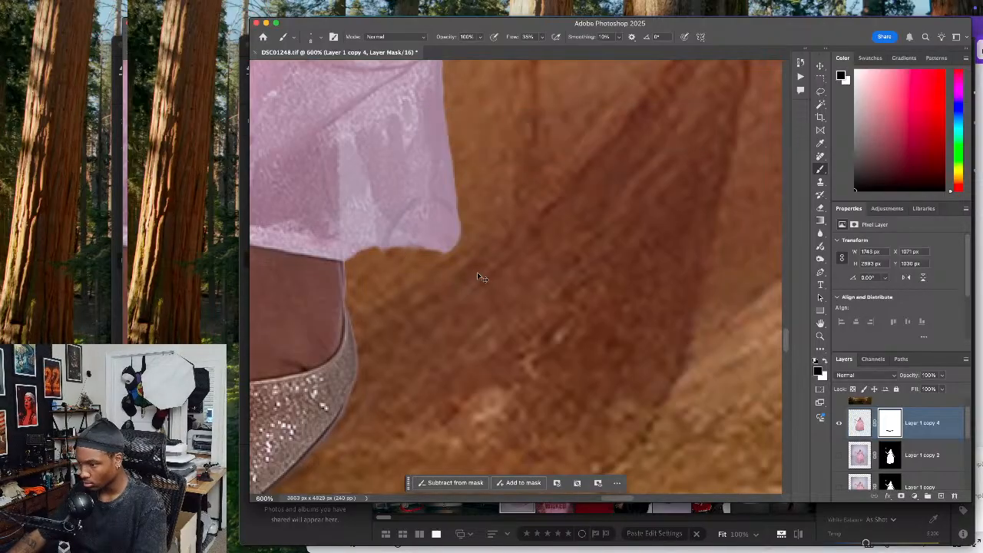
Check the masked woman against the whole scene by toggling the visibility of Layer 1 copy 4
key(super+0)
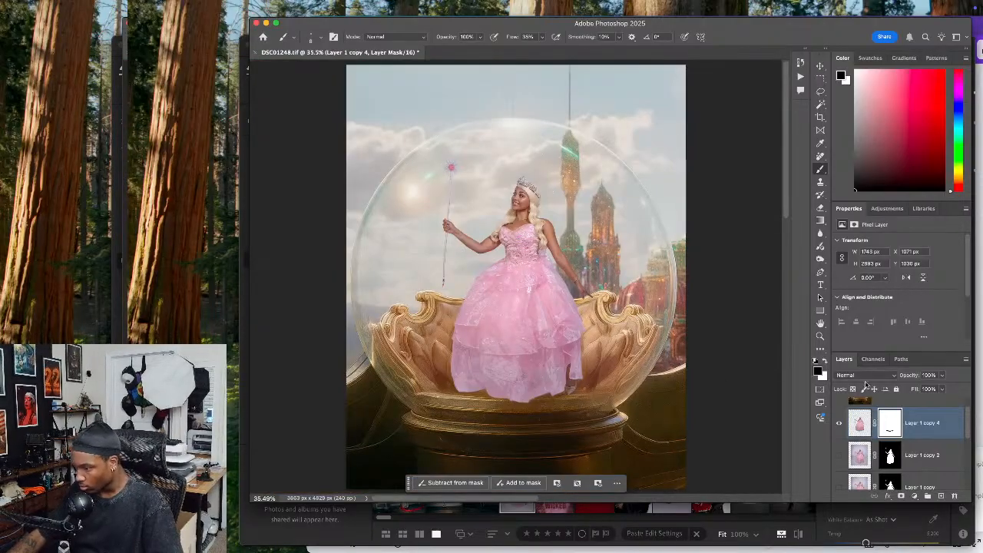
click(842, 425)
click(841, 425)
click(841, 424)
click(841, 425)
click(841, 425)
click(840, 423)
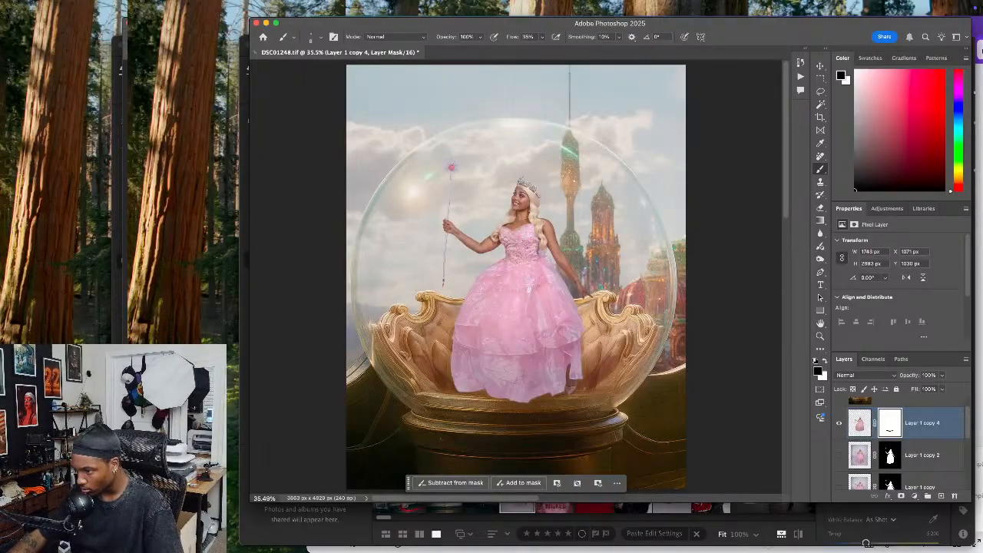
Scale the woman down proportionally to about 1636 px wide and reposition her within the golden seat
key(super+equal)
scroll(558, 340, up, 2)
key(super+t)
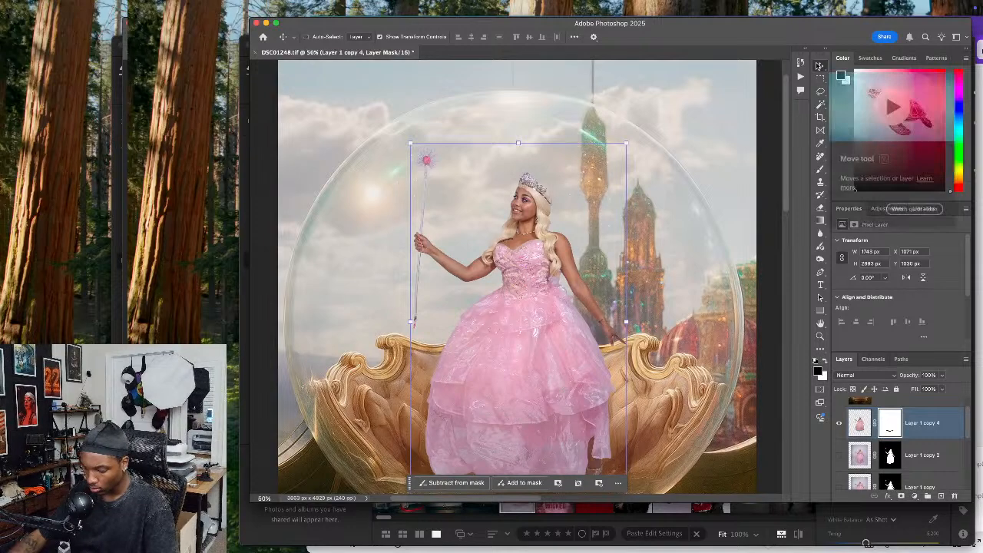
drag(517, 142, 518, 158)
key(Return)
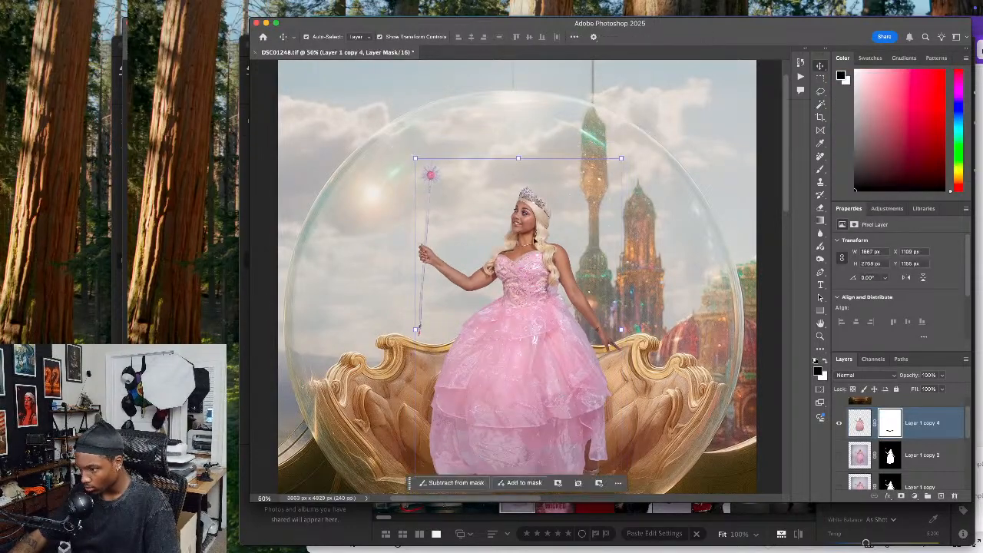
scroll(536, 245, down, 1)
drag(518, 140, 518, 148)
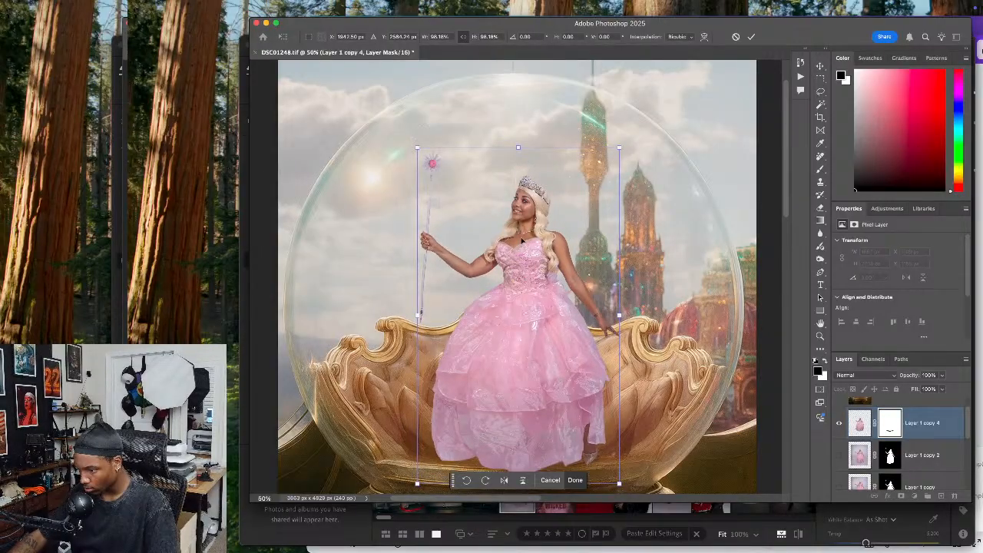
key(Return)
drag(521, 251, 520, 273)
Toggle the remove layer and leave it hidden to compare the woman with the original figure in the Generative Fill layer
click(654, 265)
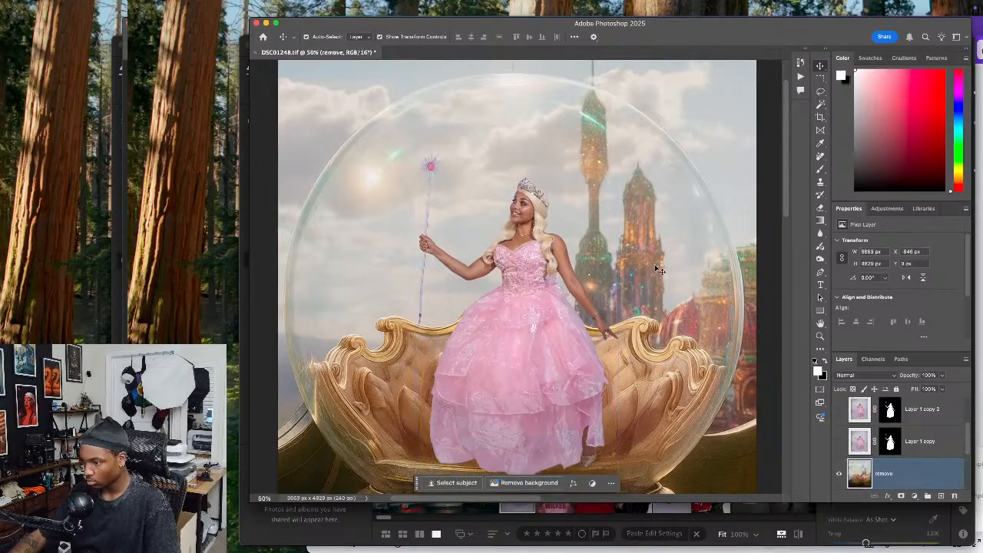
click(840, 474)
click(840, 474)
click(840, 473)
click(839, 473)
click(841, 475)
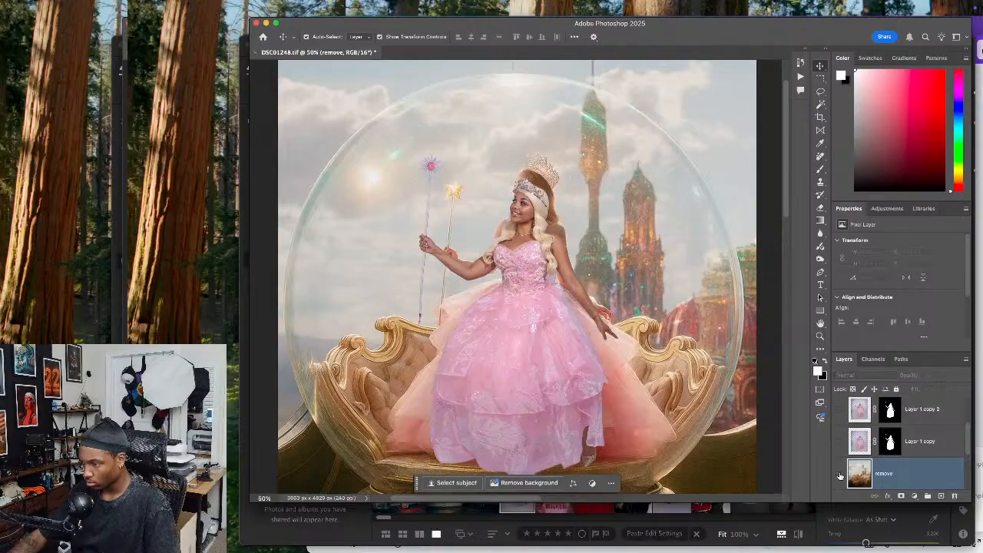
Scale Layer 1 copy 4 up to 107.78% and shift the woman slightly right over the original figure
scroll(863, 415, up, 1)
click(861, 414)
key(super+t)
drag(515, 147, 511, 112)
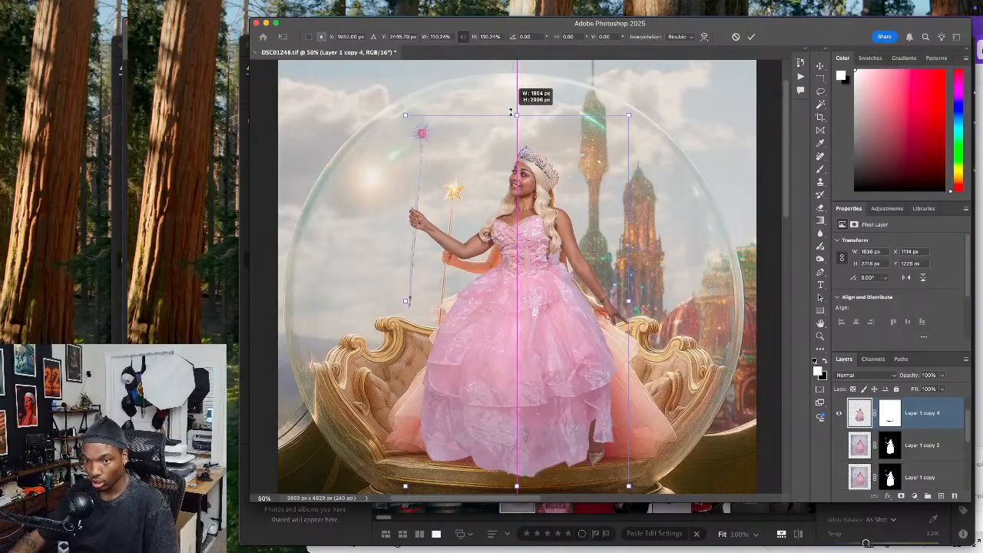
drag(511, 112, 509, 121)
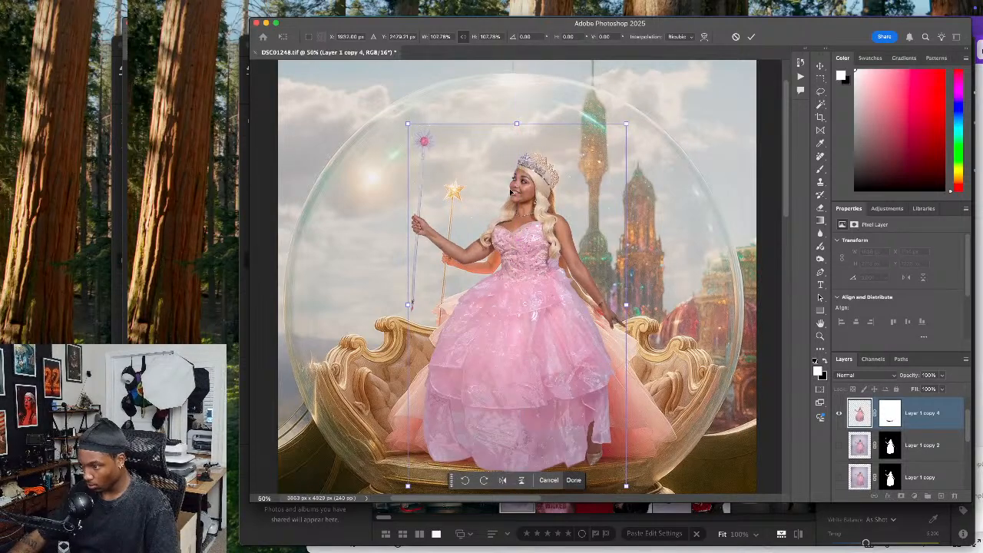
drag(511, 195, 520, 195)
key(Return)
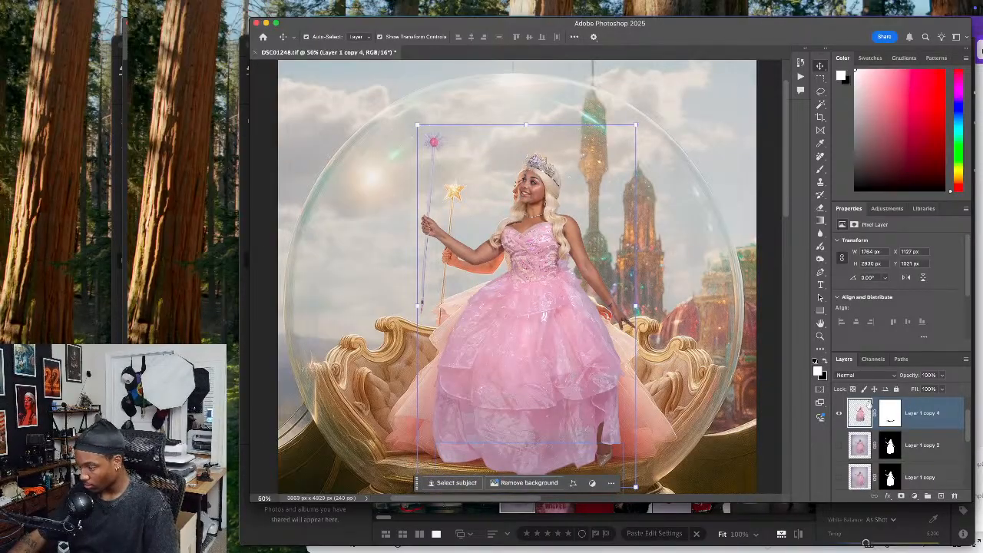
Hide the Generative Fill layer and show the remove layer as the clean background
click(709, 351)
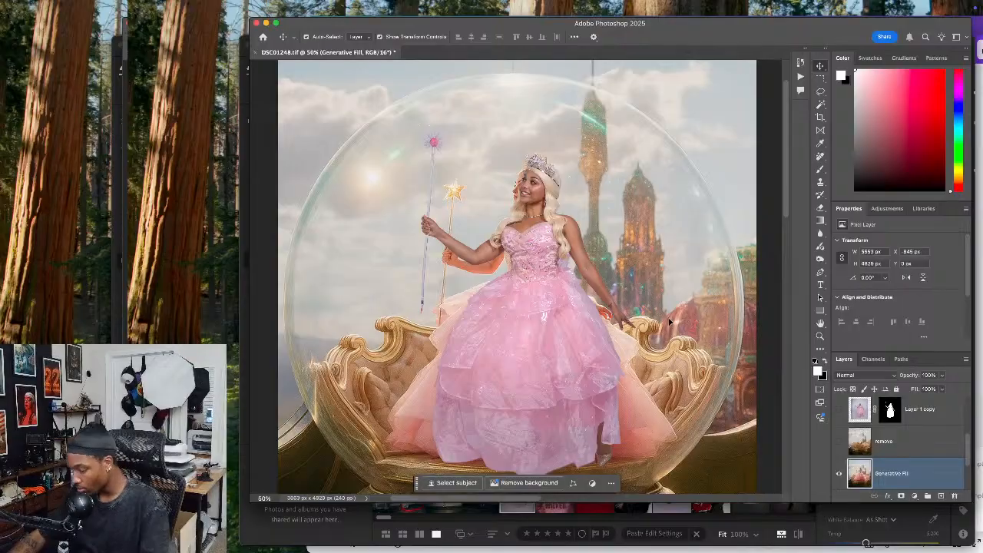
key(super+0)
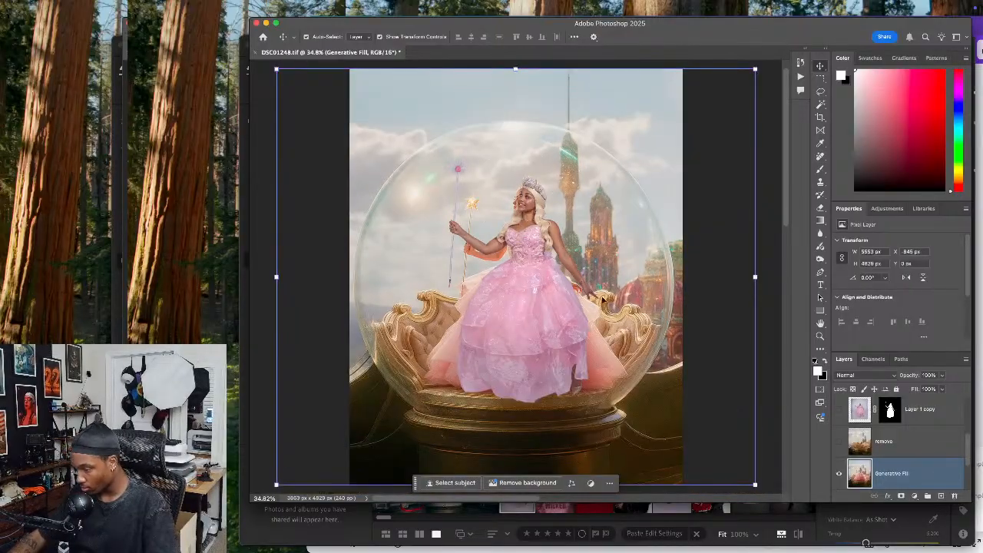
click(915, 417)
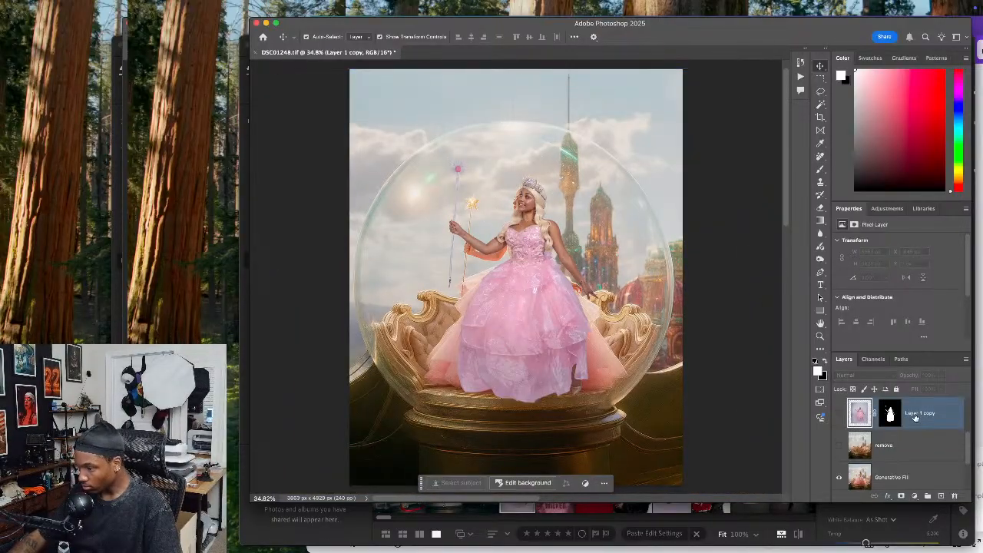
click(839, 478)
click(838, 447)
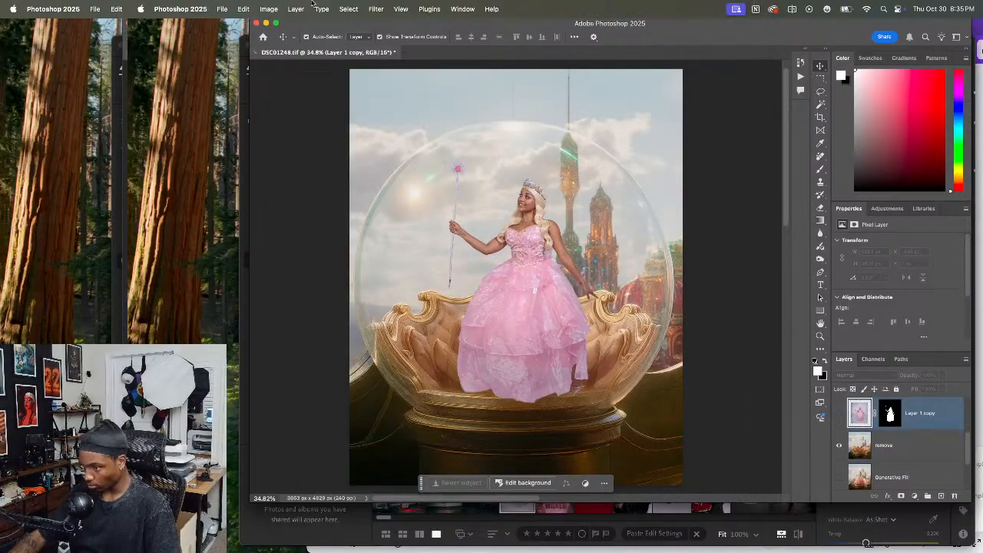
click(222, 9)
mouse_move(289, 9)
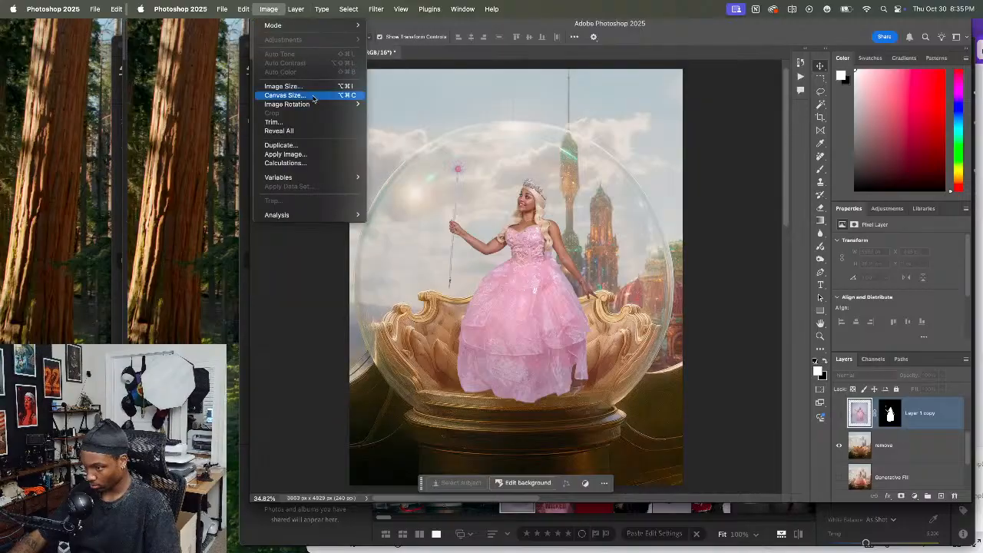
click(302, 153)
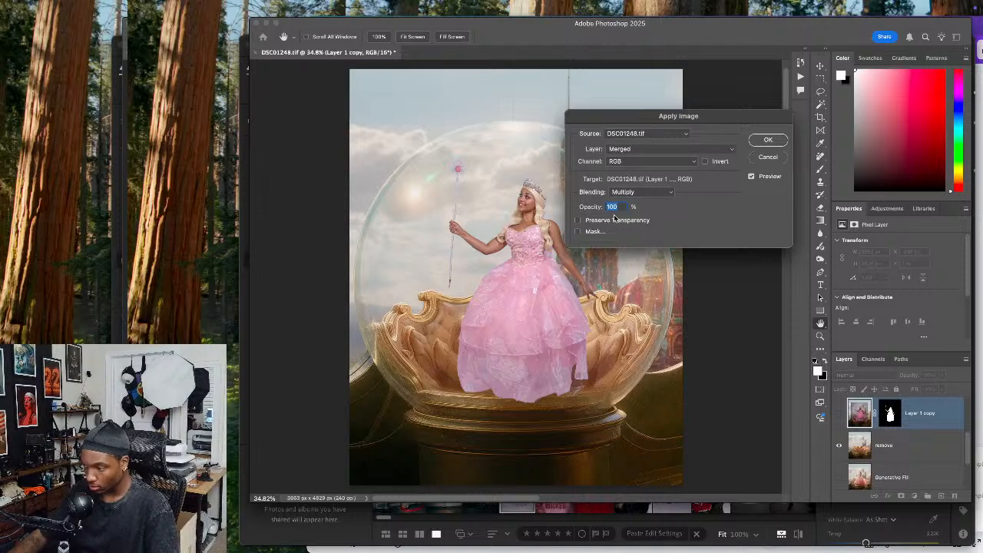
scroll(880, 457, up, 4)
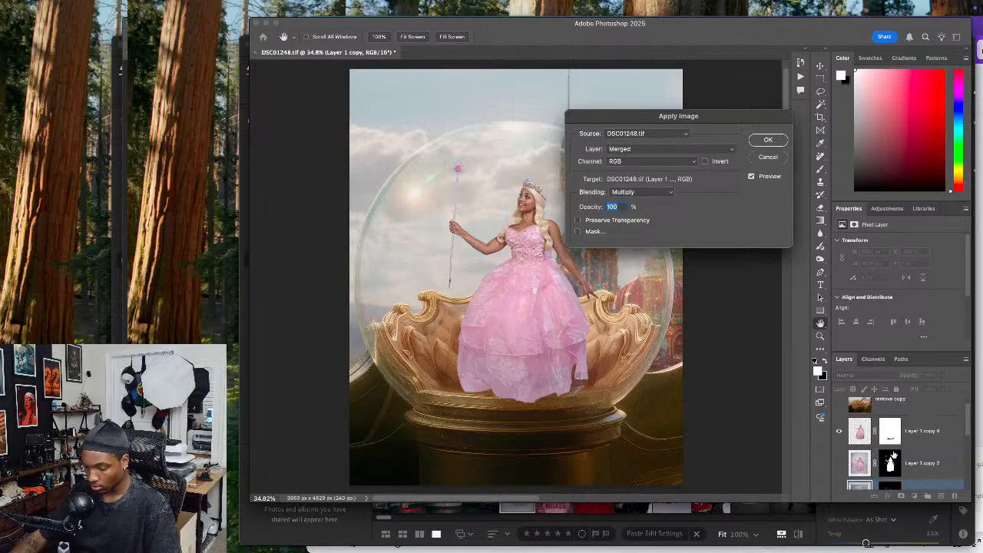
click(779, 159)
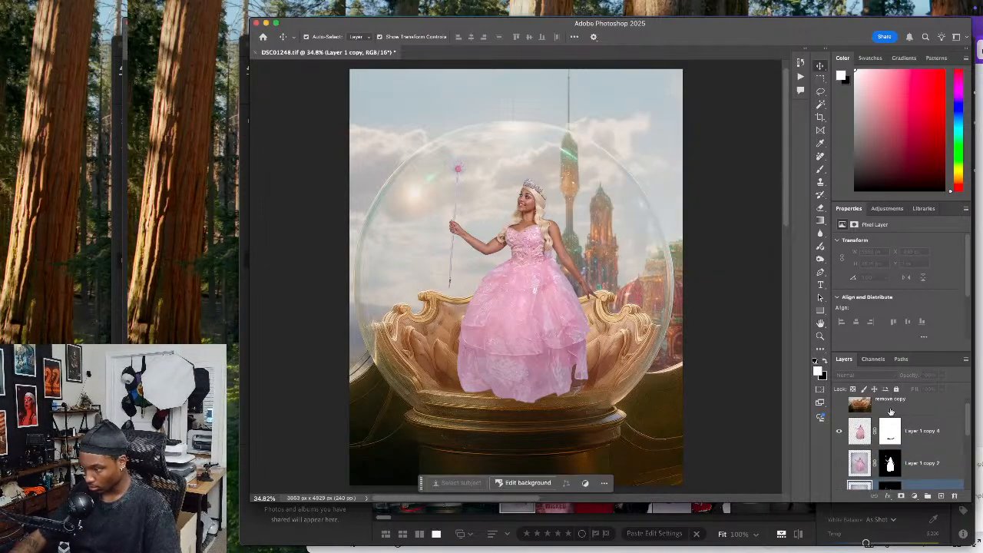
Apply the merged image to Layer 1 copy 4 with Multiply blending at about 25% opacity
click(909, 428)
mouse_move(299, 12)
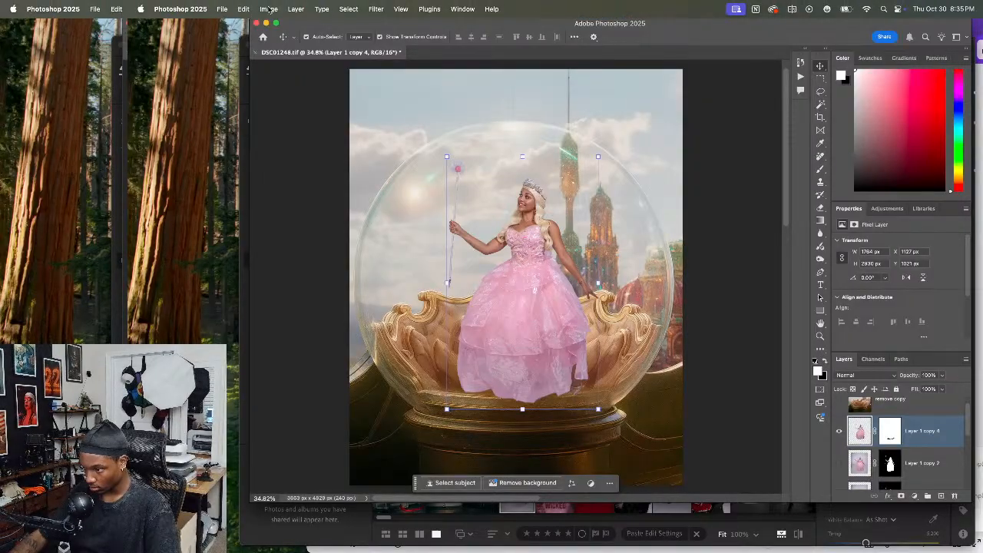
click(273, 9)
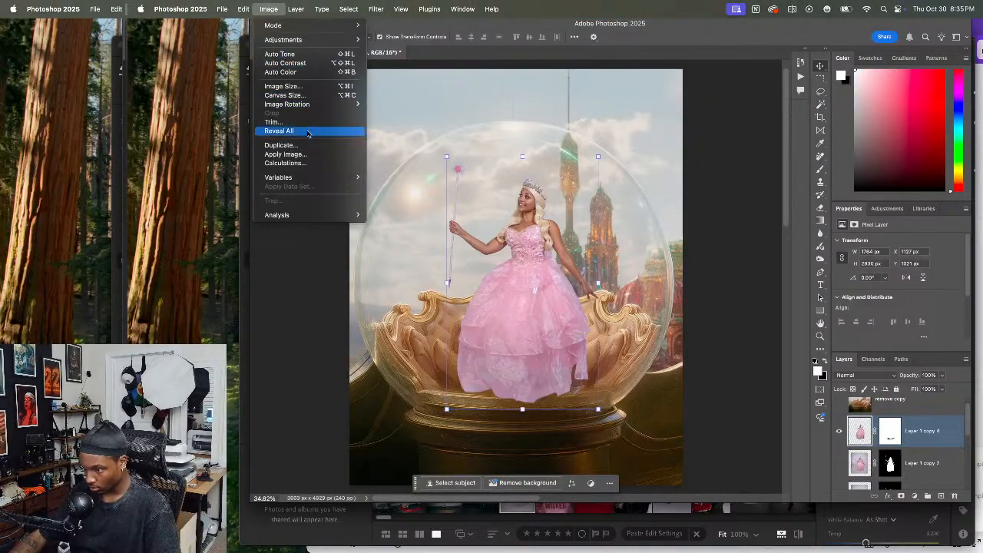
click(306, 154)
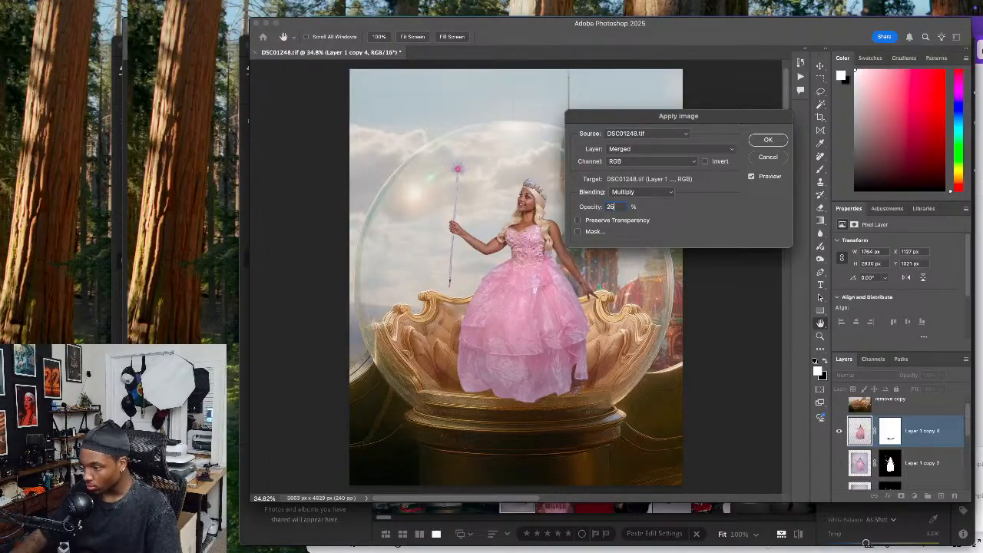
key(Return)
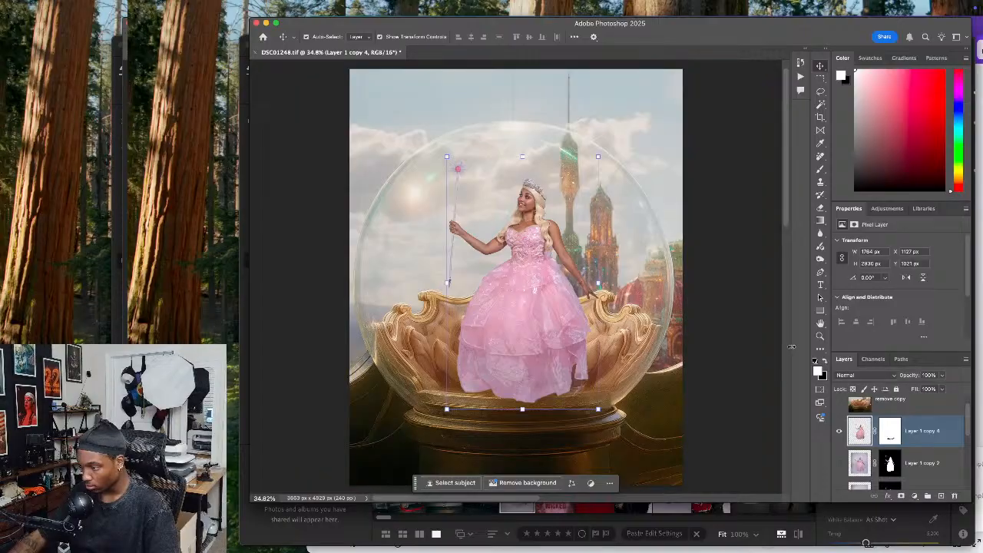
Enable the Harmonization neural filter on the woman with the remove copy layer as reference and set its strength to 50
mouse_move(459, 3)
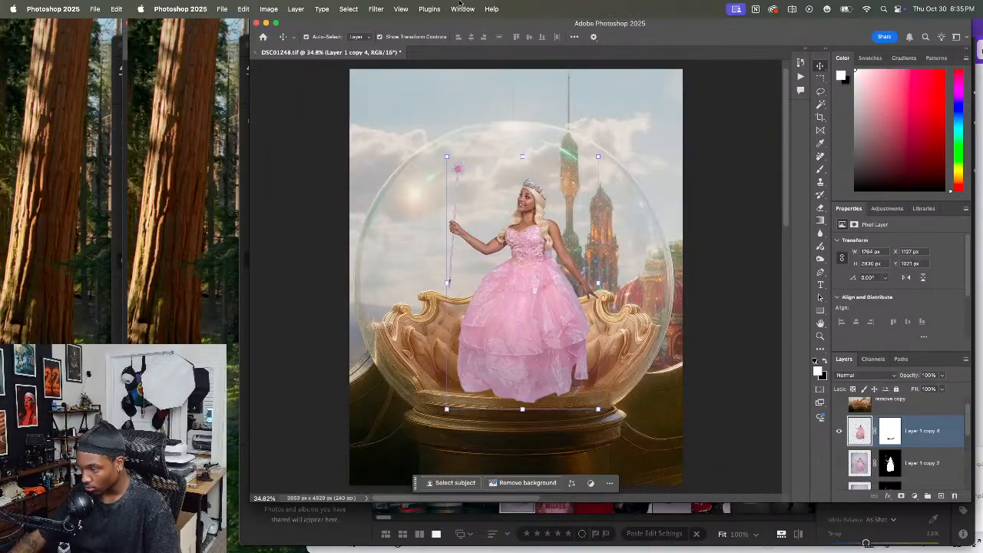
click(376, 8)
click(463, 72)
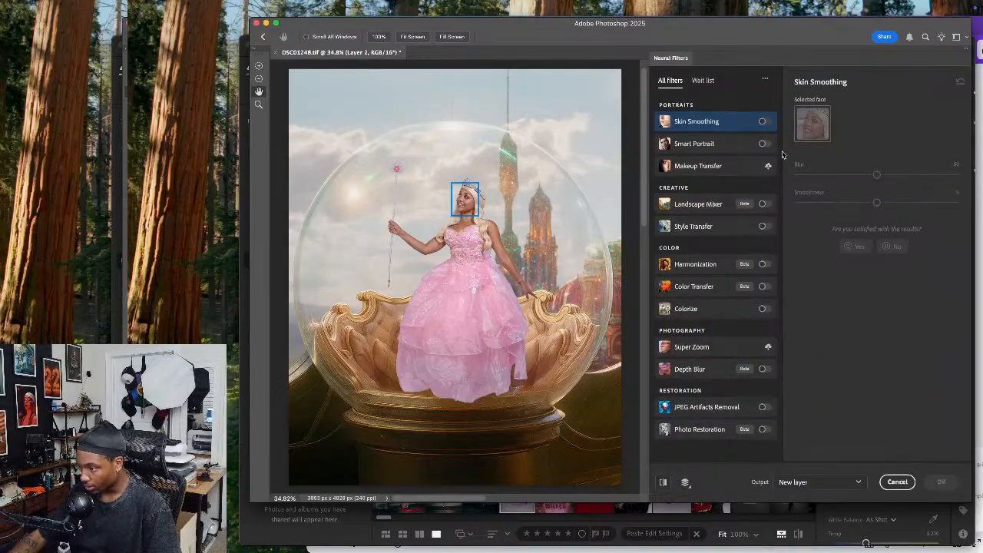
click(765, 263)
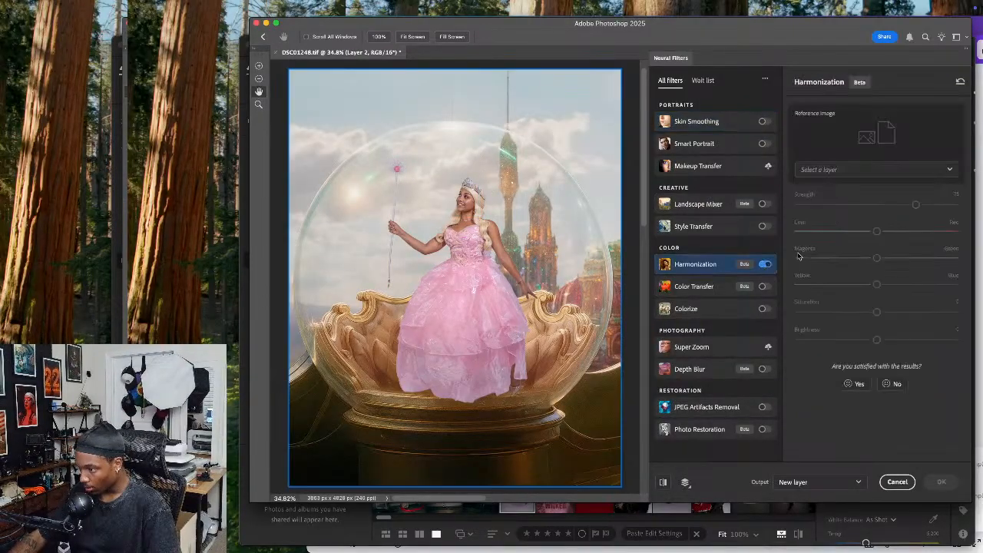
click(818, 169)
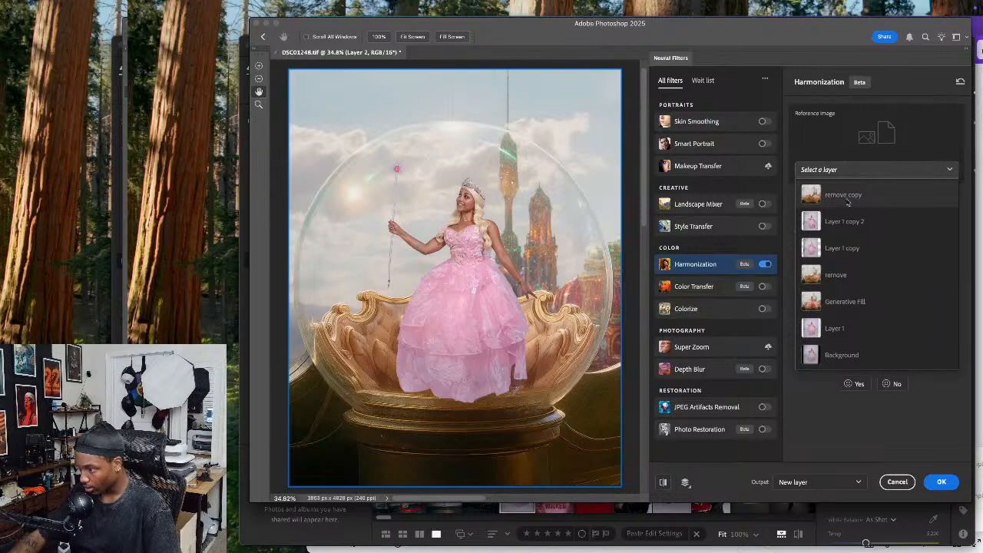
click(844, 195)
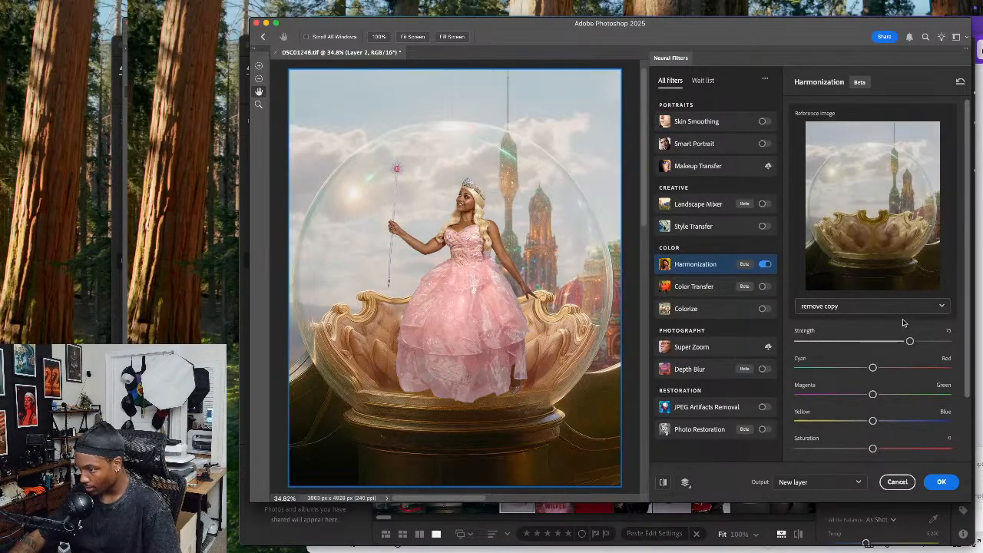
drag(909, 341, 873, 343)
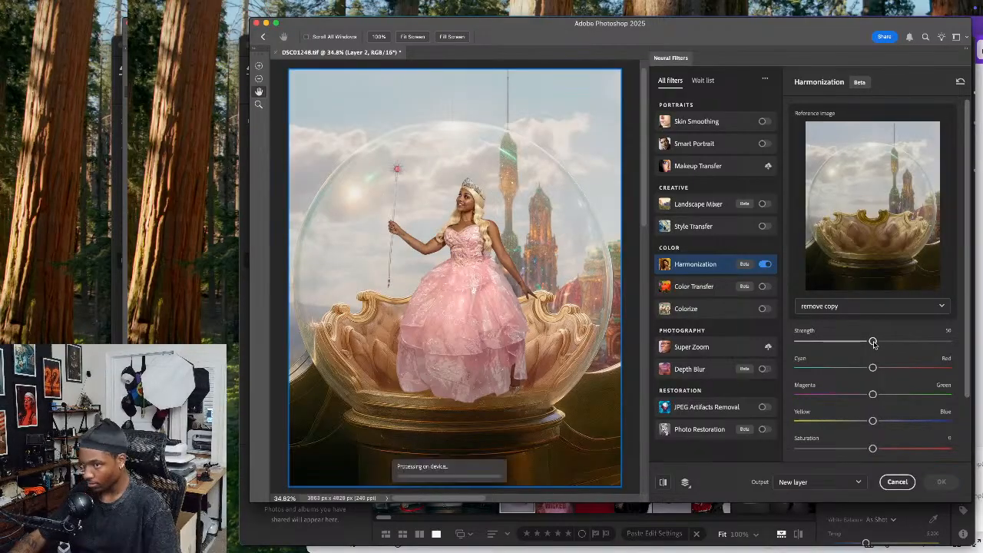
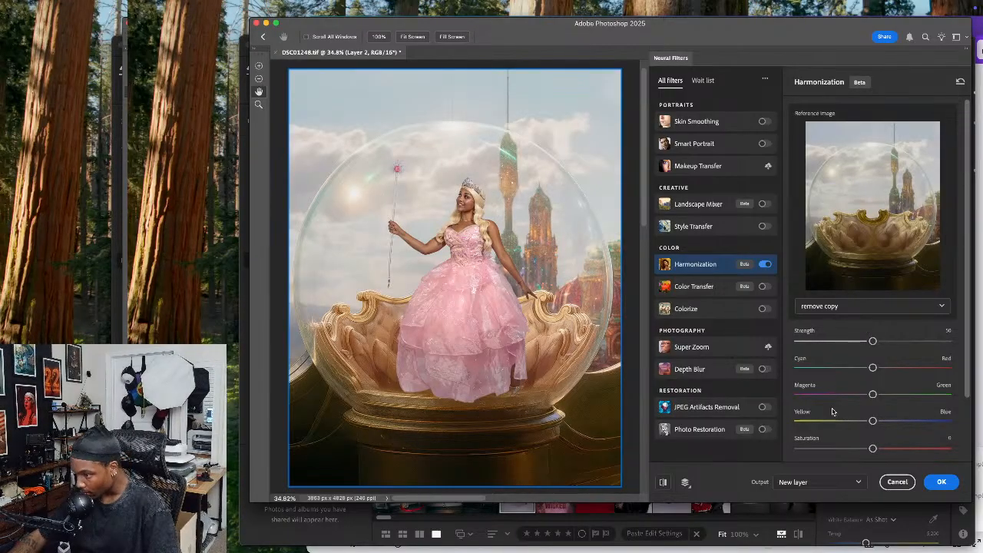
Raise the Harmonization brightness to 28 to lighten the woman
scroll(867, 441, down, 2)
drag(873, 399, 915, 400)
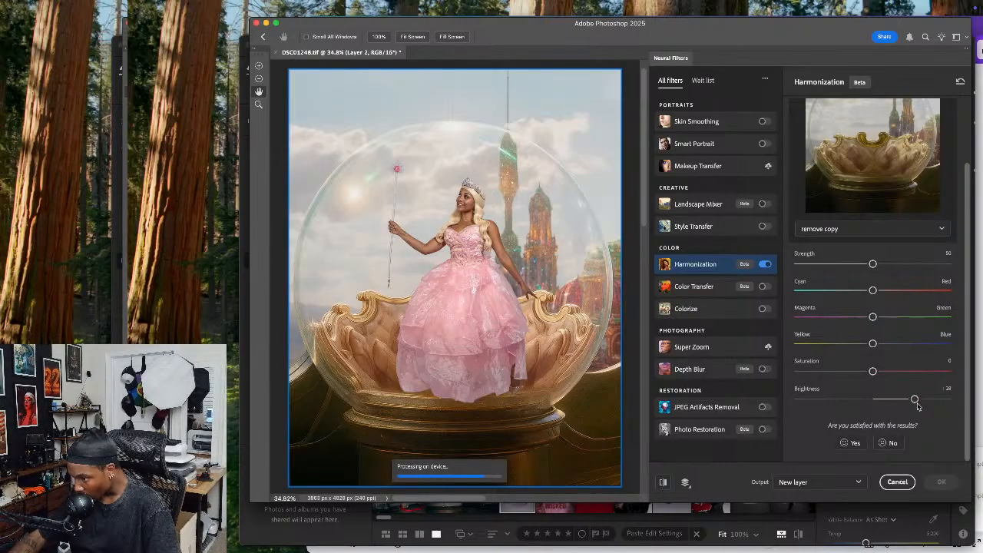
scroll(464, 222, up, 1)
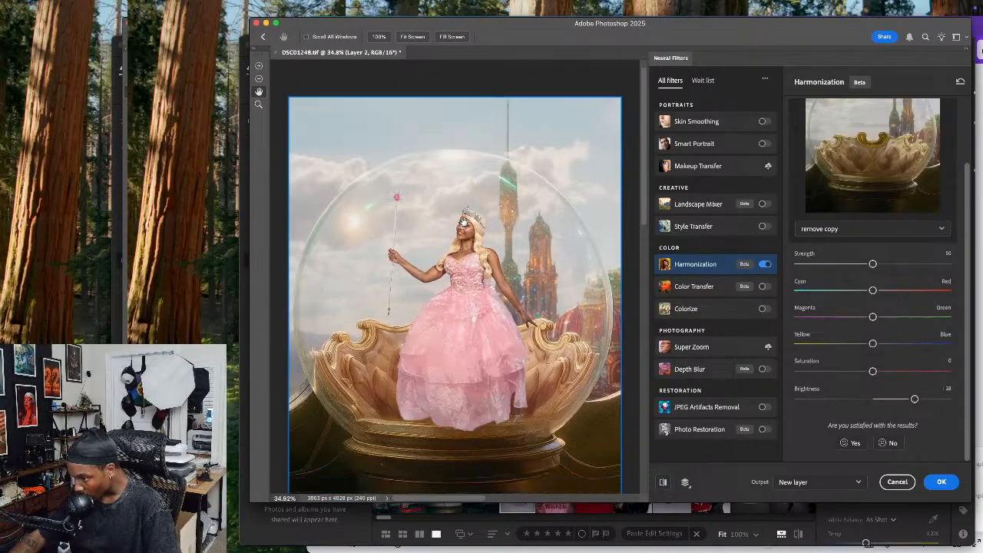
Inspect the woman's face and gown up close, comparing the image before and after Harmonization
super+click(457, 263)
super+click(458, 264)
super+click(457, 264)
drag(502, 234, 471, 255)
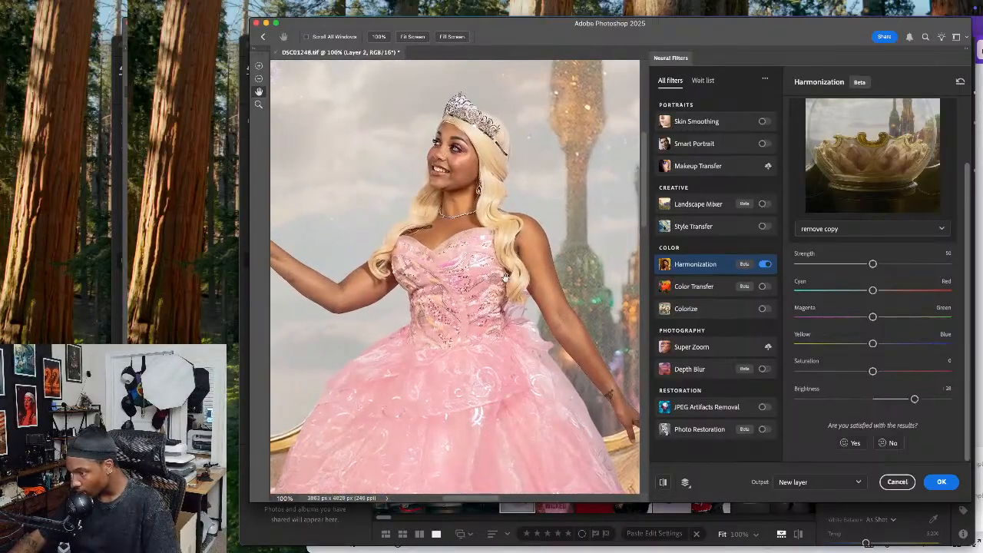
click(665, 482)
click(666, 482)
click(660, 484)
click(660, 484)
key(super+minus)
key(super+minus)
key(super+minus)
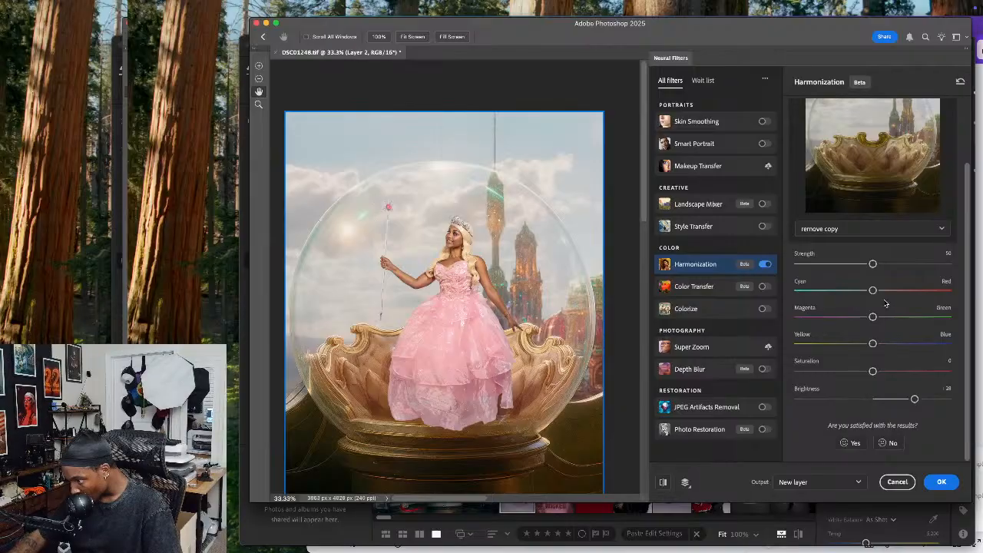
Shift the Harmonization colour slightly toward cyan and compare the woman with and without the filter
drag(873, 290, 866, 293)
drag(865, 290, 871, 291)
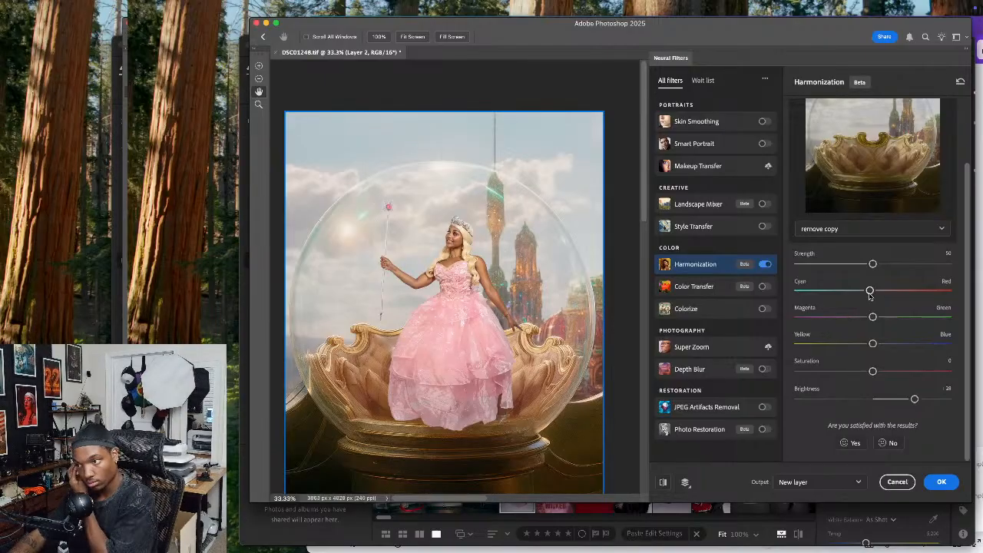
click(478, 266)
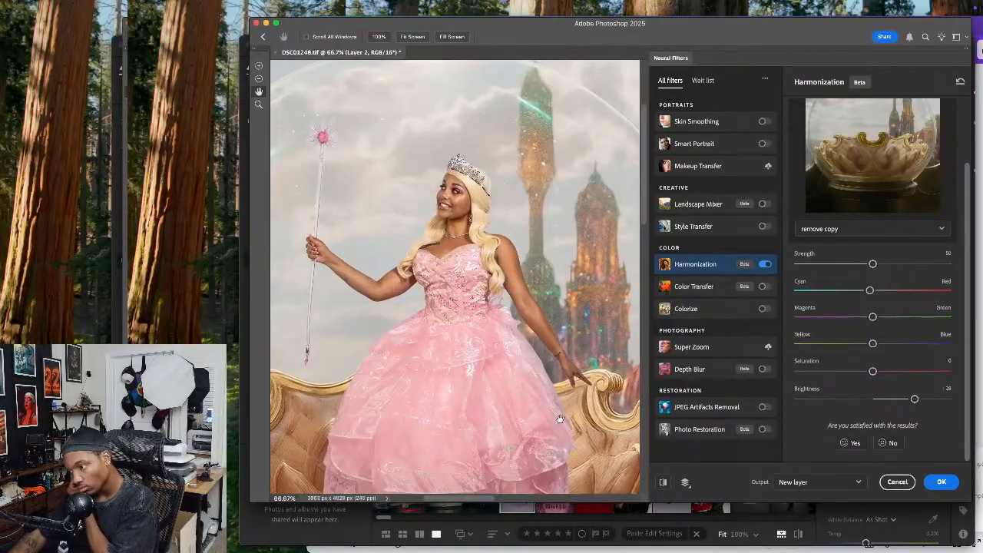
click(664, 482)
click(664, 483)
click(665, 482)
click(664, 482)
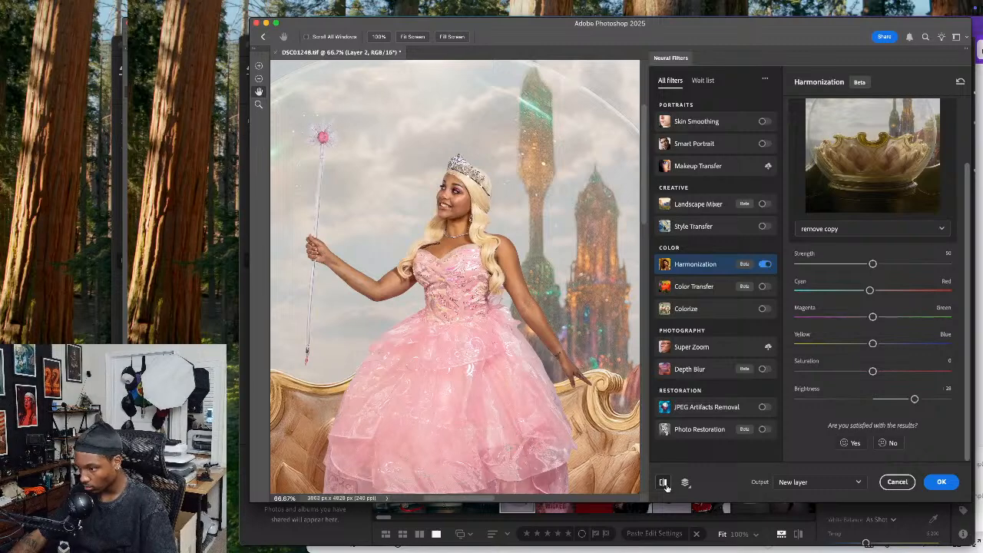
click(665, 483)
click(664, 483)
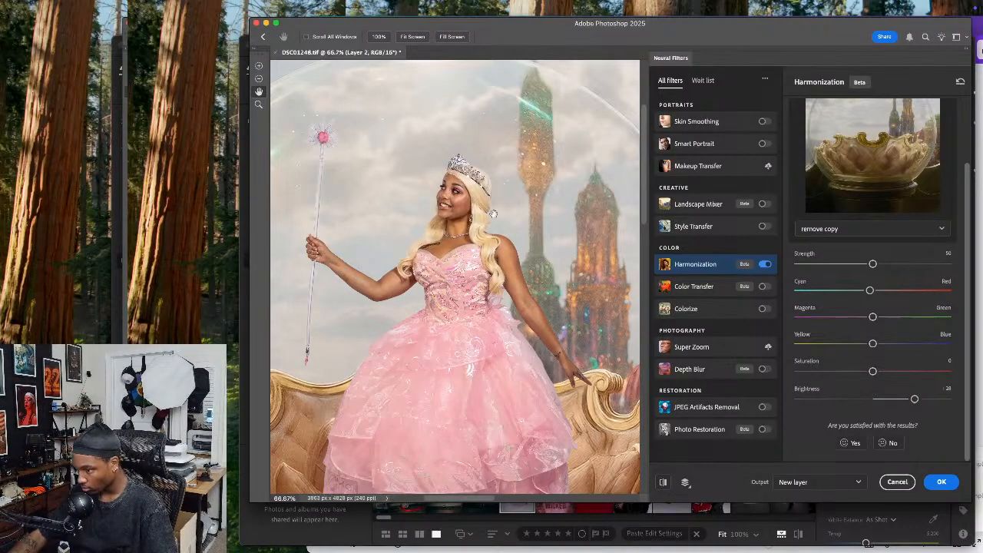
Lower the Harmonization saturation slightly, check it against the original, and apply the filter with output to a new layer
drag(881, 374, 873, 374)
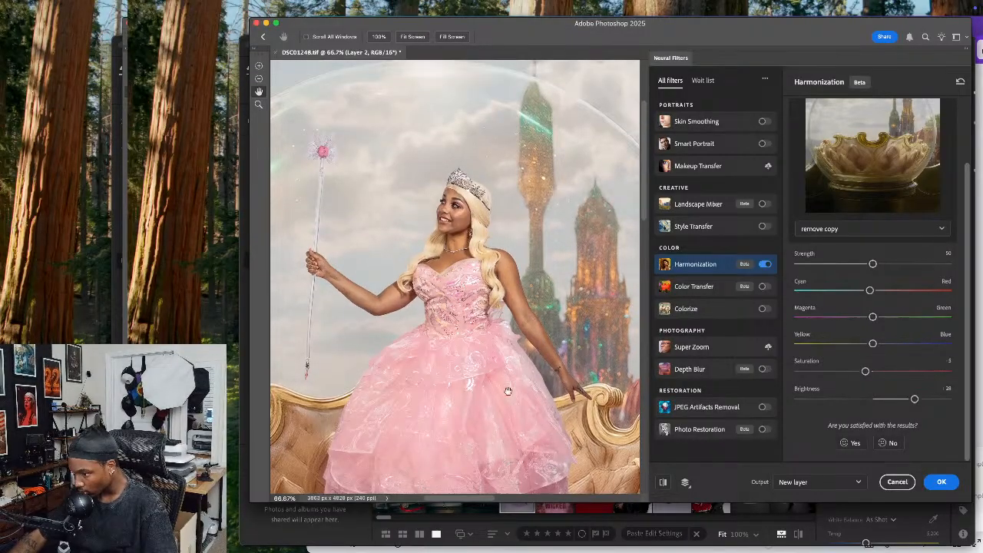
click(663, 481)
click(663, 482)
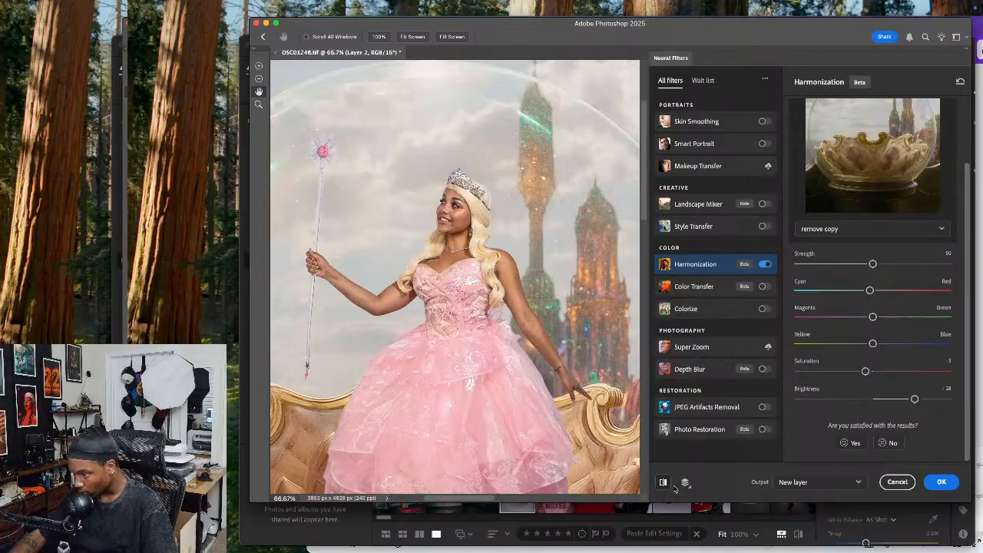
click(941, 481)
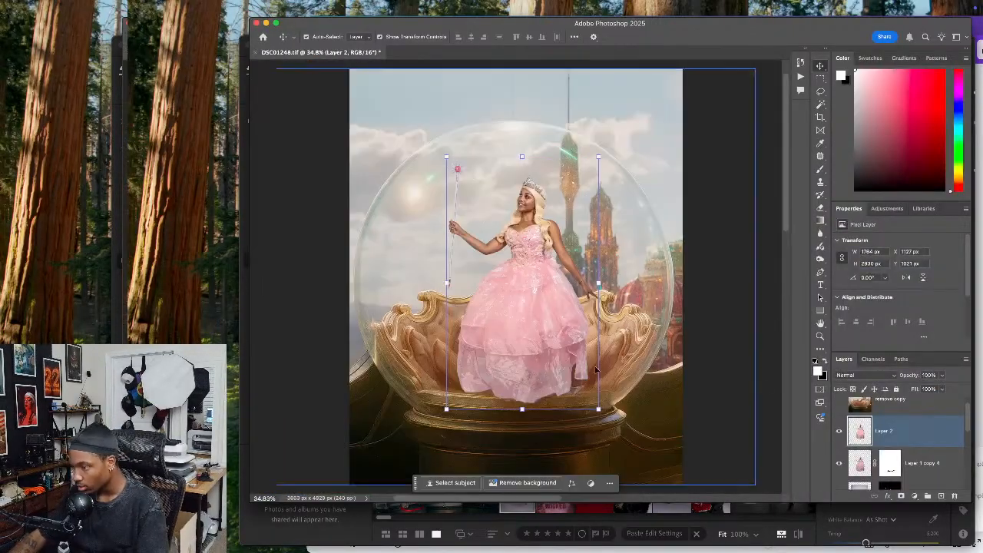
Show the remove copy layer above the woman and set its blend mode to Screen
click(911, 406)
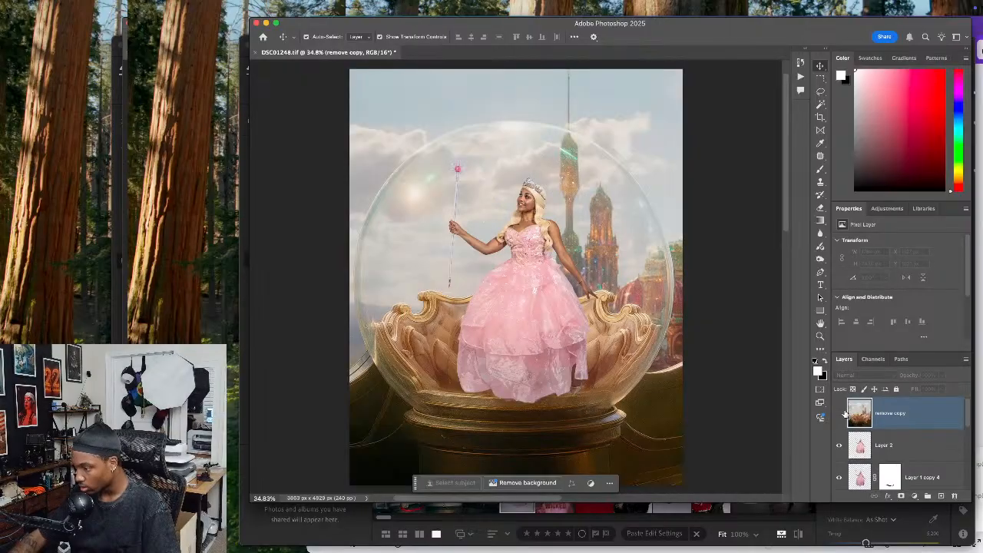
click(840, 413)
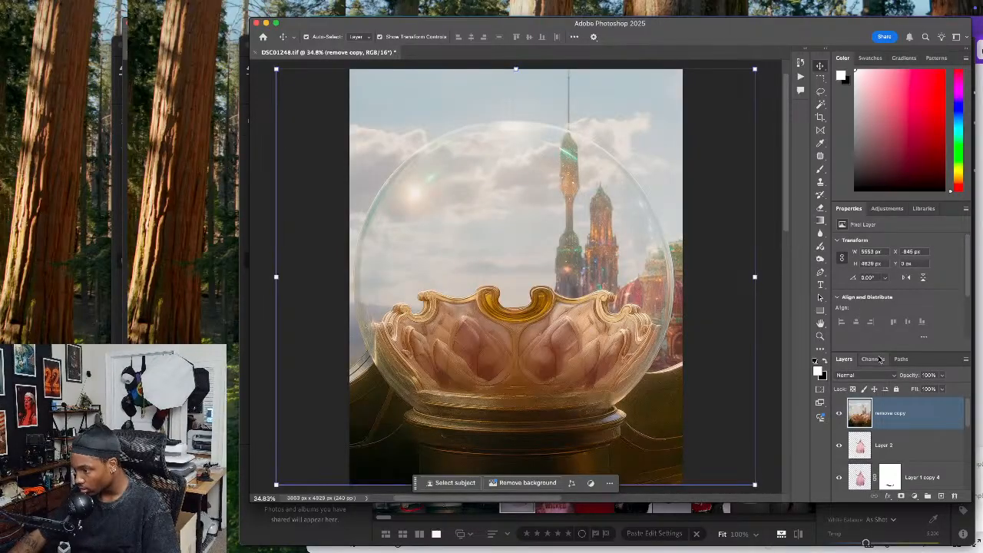
click(871, 361)
click(844, 360)
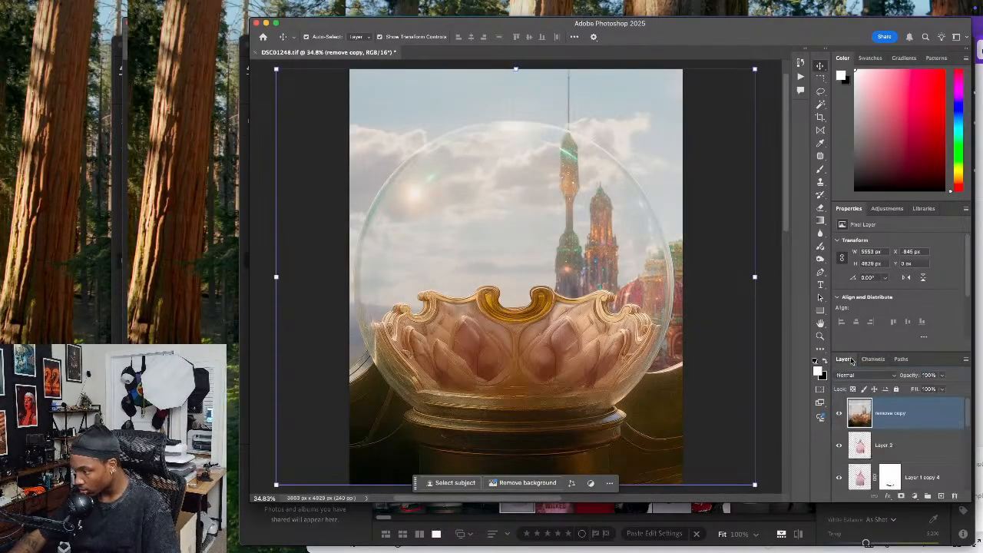
click(868, 376)
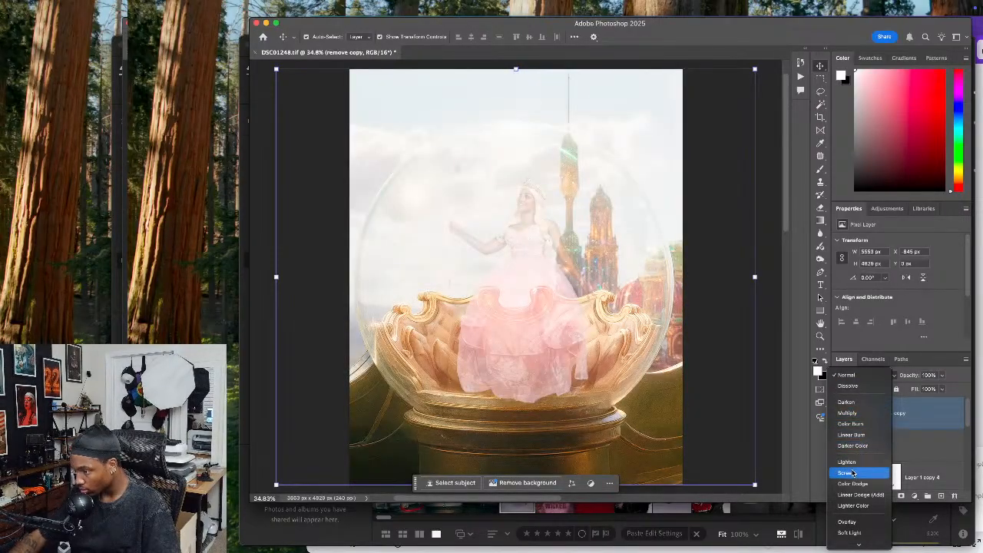
scroll(853, 473, down, 3)
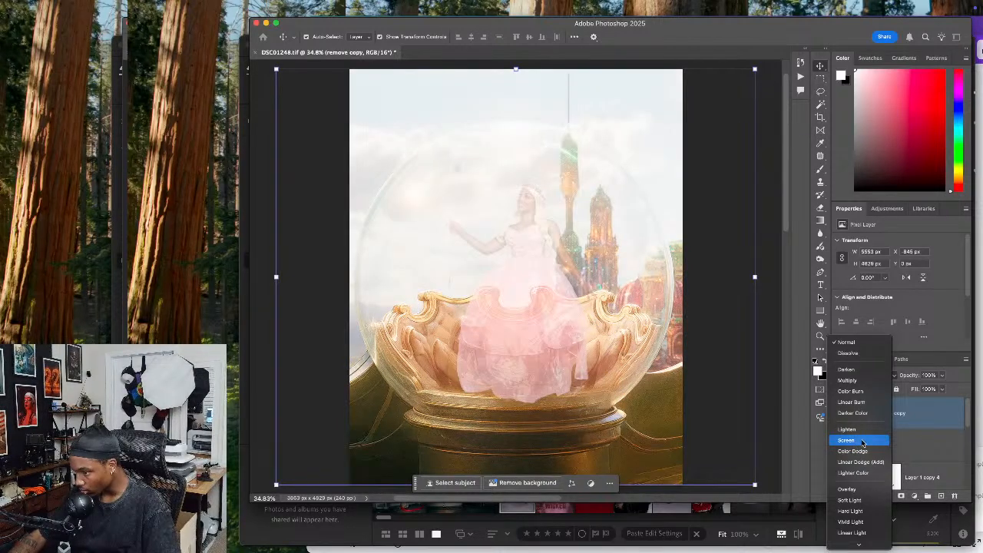
click(862, 441)
shift+click(886, 445)
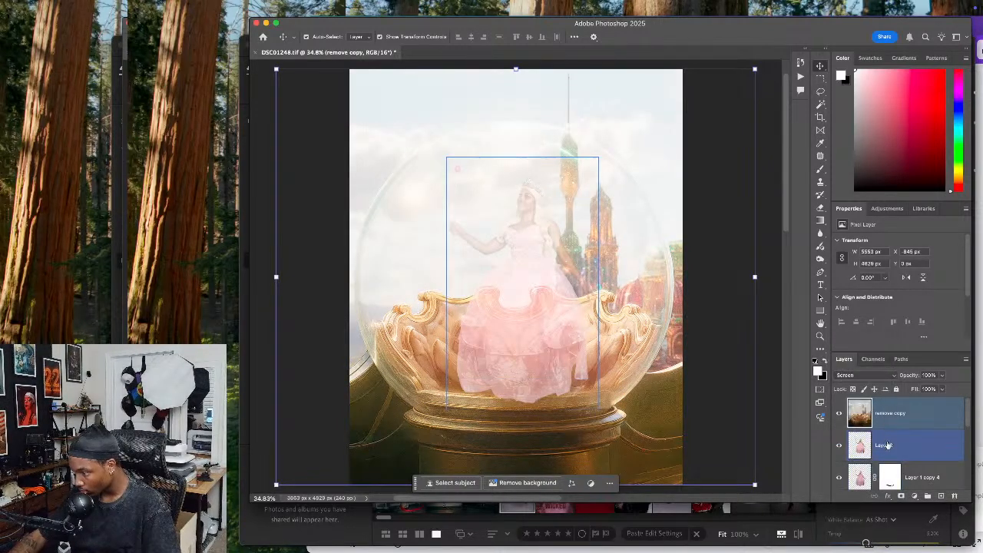
super+click(898, 444)
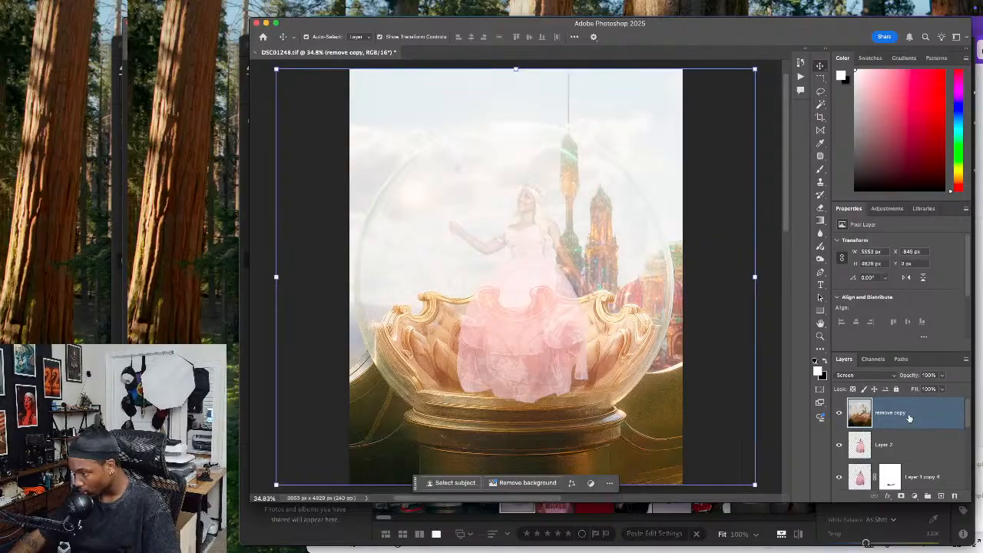
Add a layer mask to the remove copy layer and brush black over the middle of the gown
click(901, 496)
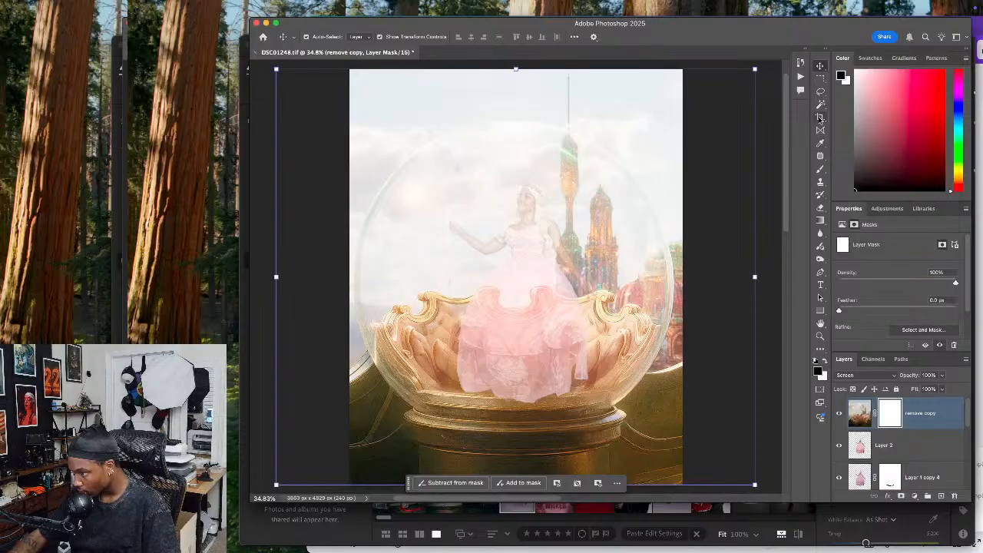
click(821, 169)
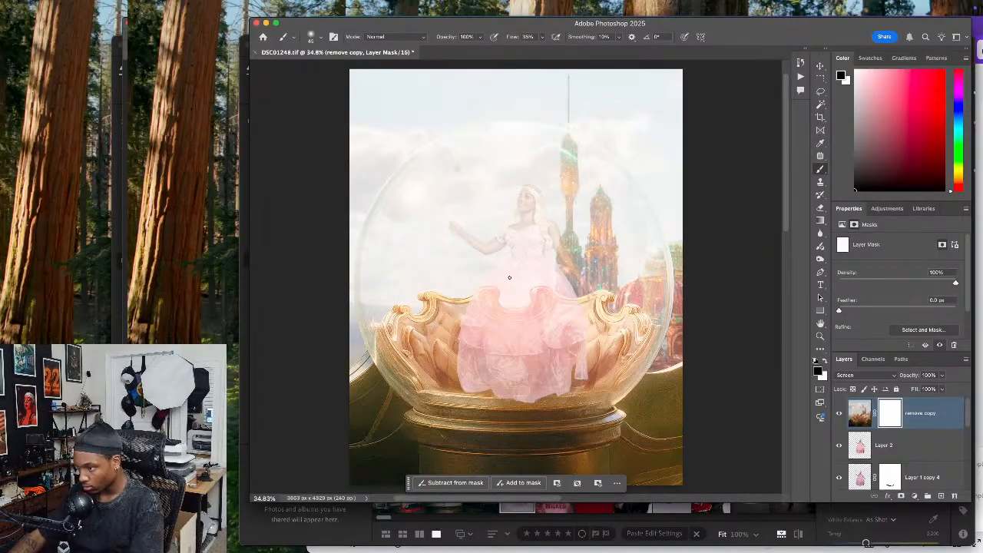
mouse_move(546, 257)
mouse_down()
mouse_move(519, 267)
mouse_move(525, 285)
mouse_move(503, 315)
mouse_move(513, 296)
mouse_move(514, 324)
mouse_move(544, 323)
mouse_up()
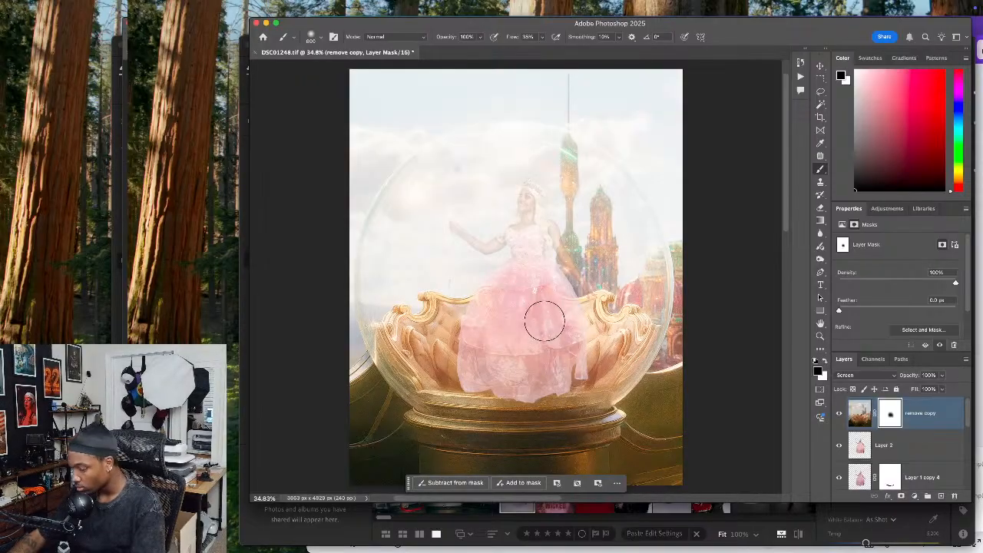
Reduce the brush opacity to about 28% and continue masking the remove copy haze over the gown
key(super+plus)
key(super+plus)
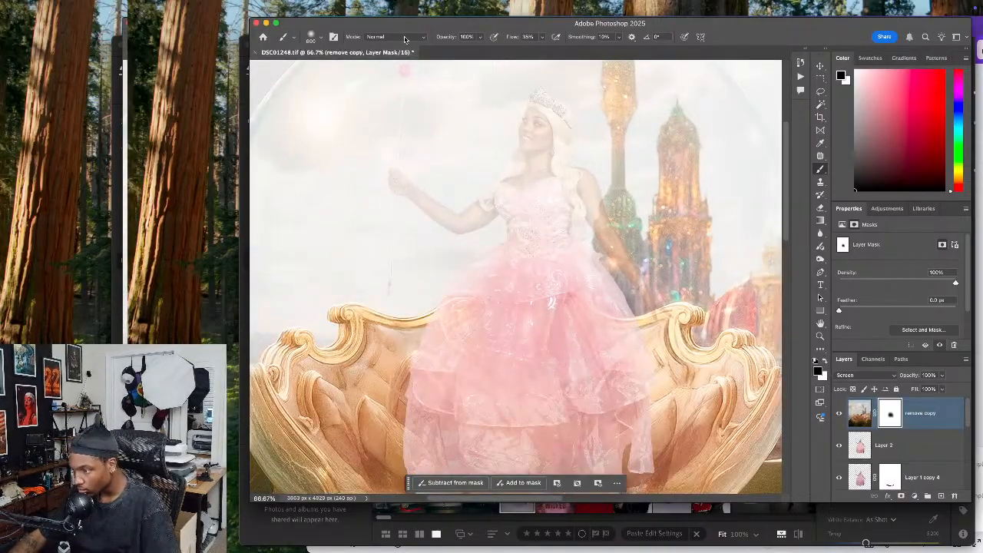
click(479, 39)
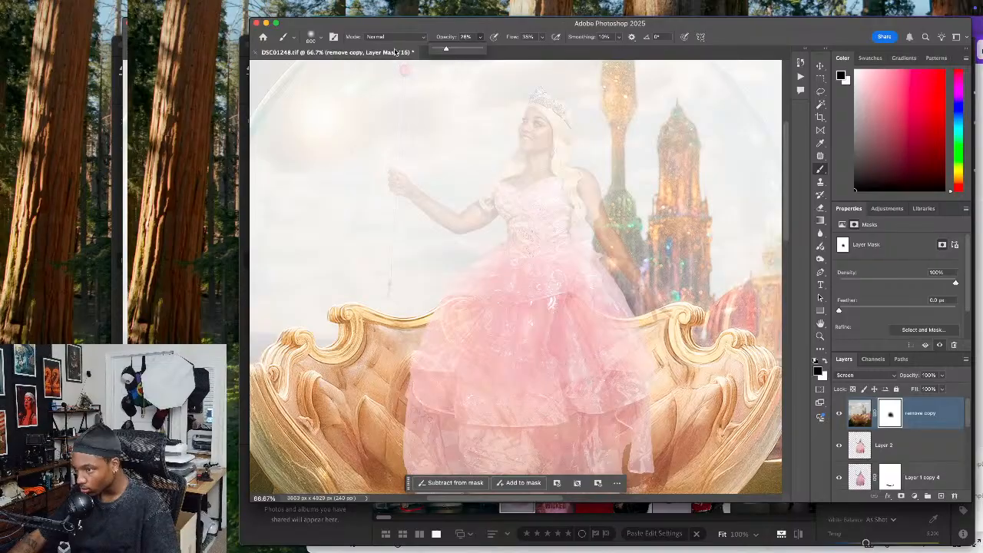
key(super+Tab)
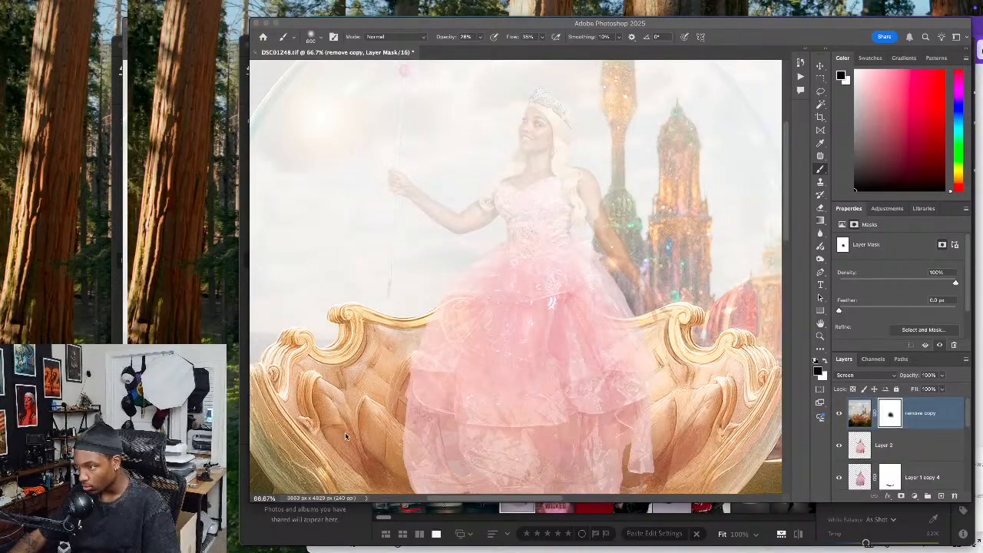
click(507, 283)
drag(542, 278, 472, 262)
Paint the remove copy mask over the skirt's edges and lower layers with a smaller brush of about 200 px
key(bracketleft)
key(bracketleft)
key(bracketleft)
key(bracketleft)
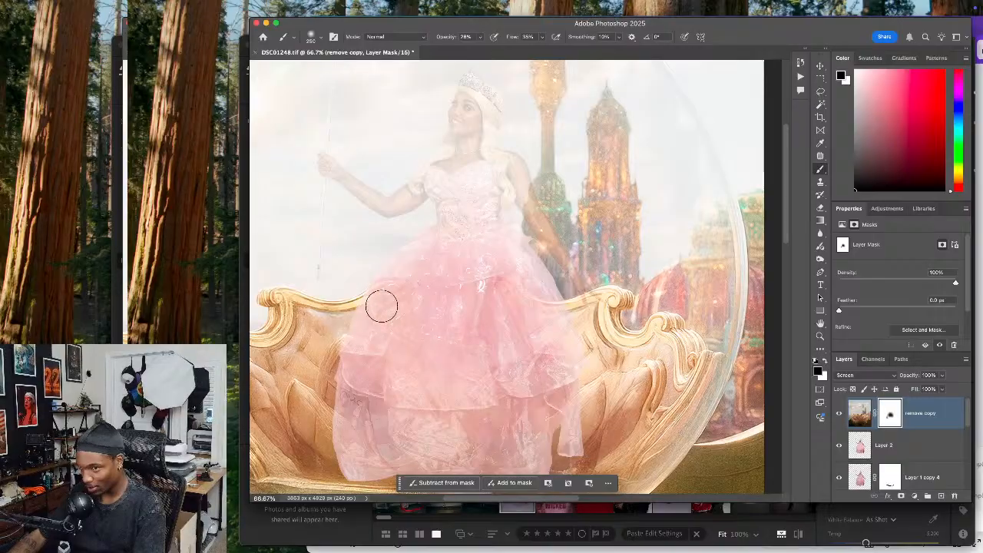
key(bracketleft)
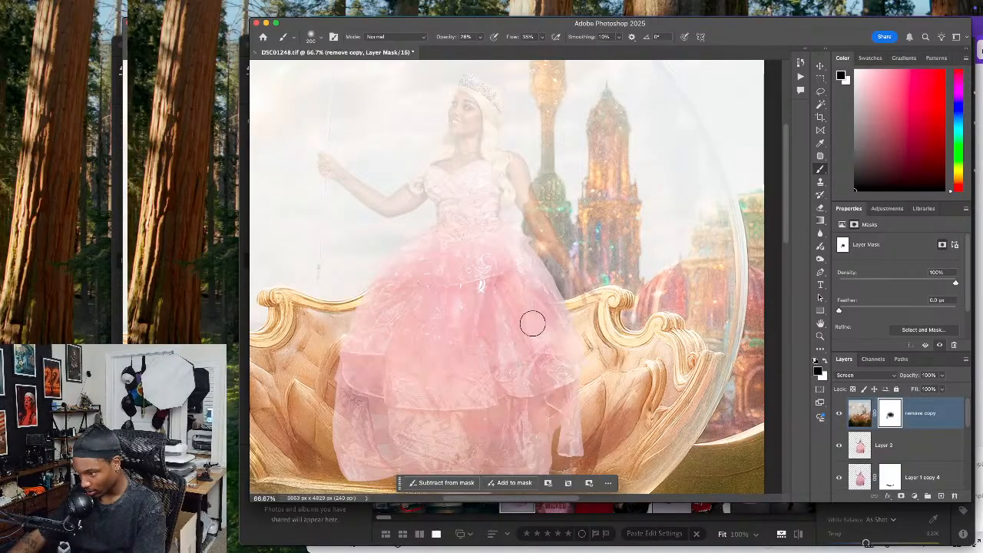
drag(472, 414, 498, 315)
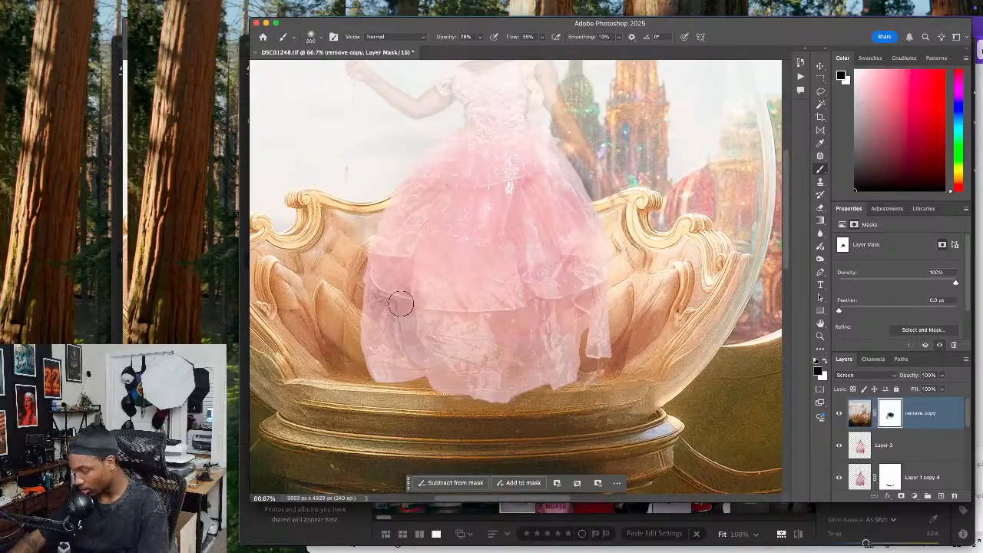
mouse_move(400, 301)
mouse_down()
mouse_move(390, 313)
mouse_move(452, 324)
mouse_move(447, 338)
mouse_move(413, 352)
mouse_move(449, 349)
mouse_move(514, 337)
mouse_move(567, 300)
mouse_move(545, 276)
mouse_move(526, 293)
mouse_move(547, 271)
mouse_move(513, 277)
mouse_move(517, 288)
mouse_move(550, 272)
mouse_up()
key(bracketright)
key(bracketright)
Compare the gown and throne with the remove copy layer hidden and shown
click(840, 414)
click(840, 414)
click(841, 414)
click(840, 414)
click(841, 414)
click(840, 414)
click(840, 414)
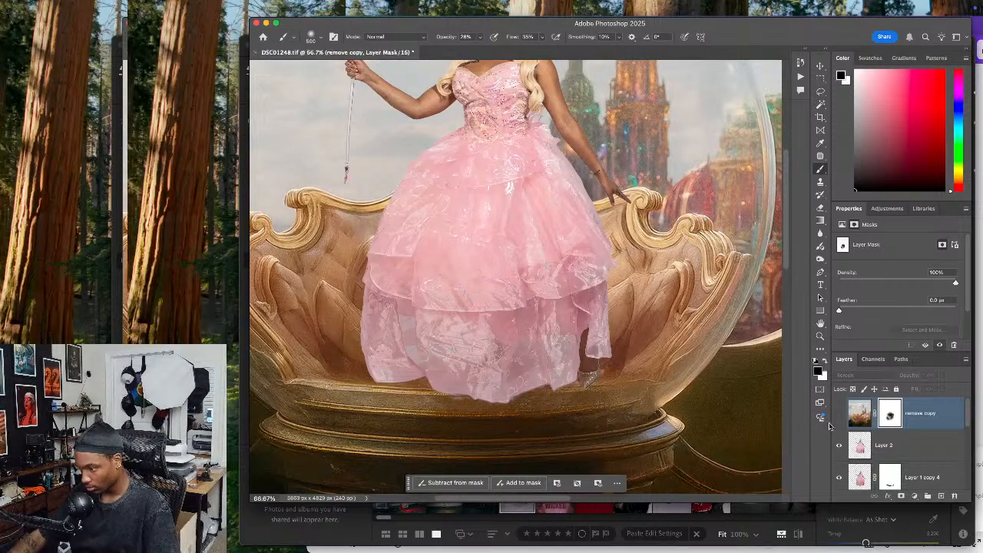
click(839, 414)
Brush the remove copy mask lightly over the woman's face with a small brush of about 80 px
scroll(560, 329, up, 5)
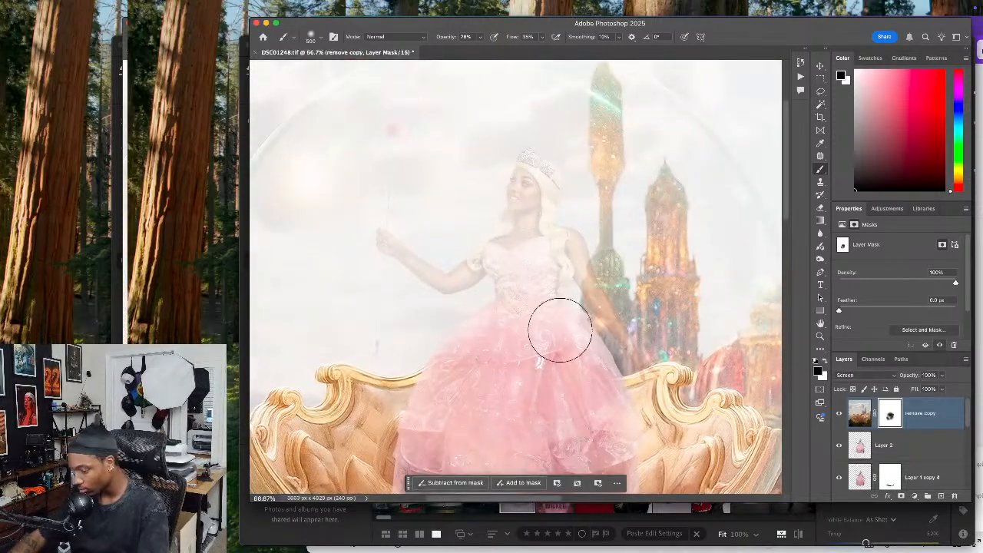
key(super+plus)
key(super+plus)
drag(559, 332, 558, 342)
key(bracketleft)
key(bracketleft)
key(bracketleft)
key(bracketleft)
mouse_move(548, 191)
mouse_down()
mouse_move(534, 307)
mouse_move(520, 277)
mouse_up()
key(bracketleft)
key(bracketleft)
key(bracketleft)
key(bracketleft)
key(bracketleft)
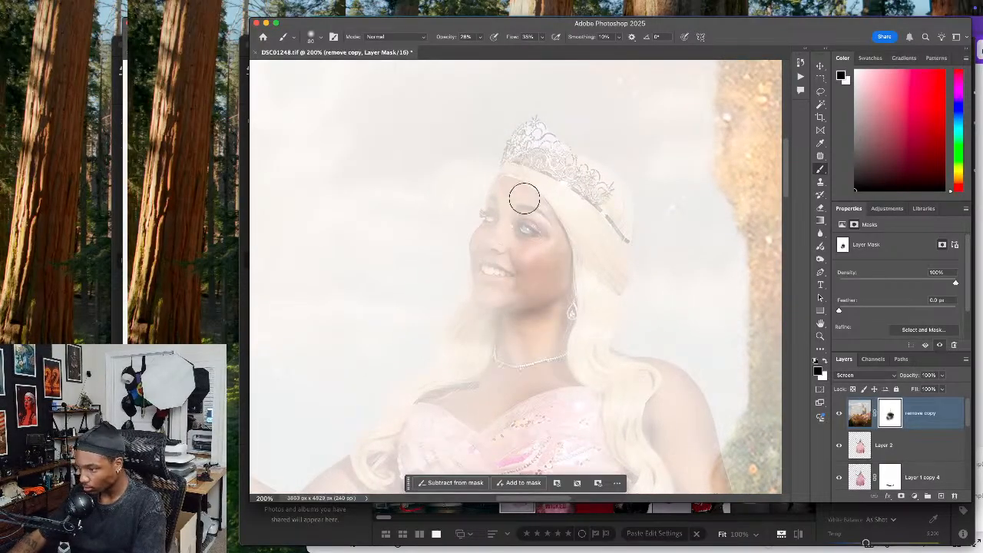
drag(565, 304, 533, 239)
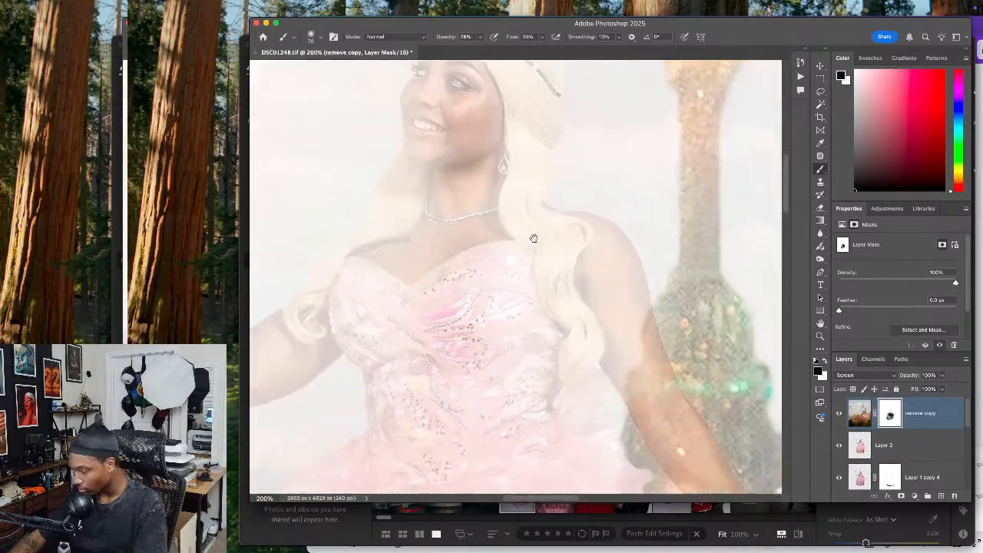
Try the remove copy layer beneath Layer 2, restore its order, and brush its mask near the woman's arm
key(super+bracketleft)
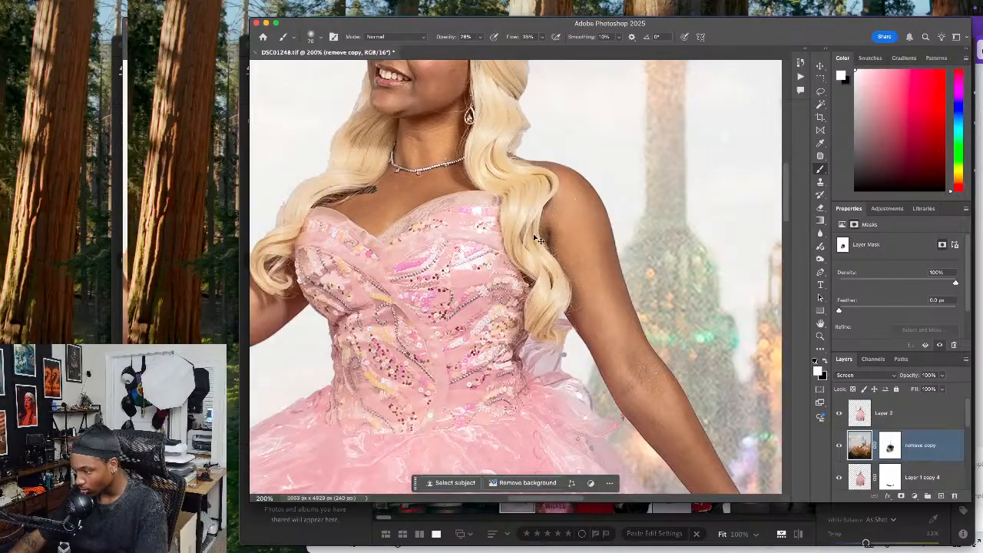
key(super+bracketright)
mouse_move(588, 311)
mouse_down()
mouse_move(602, 348)
mouse_move(606, 318)
mouse_up()
key(super+minus)
key(super+minus)
key(super+minus)
key(bracketright)
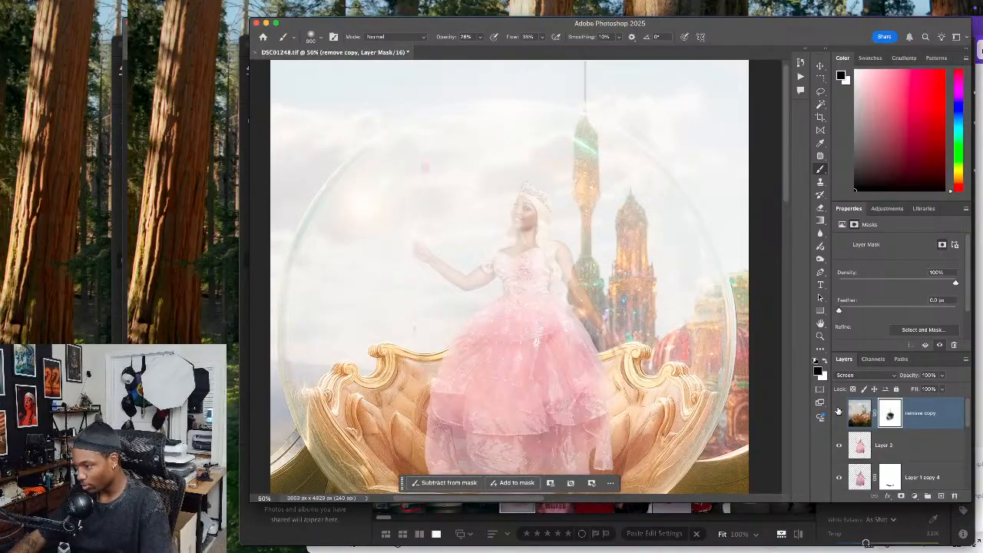
Compare the whole composite with the masked remove copy layer hidden and shown
click(839, 412)
click(839, 412)
click(838, 413)
click(839, 413)
click(838, 412)
click(838, 412)
key(super+minus)
key(super+minus)
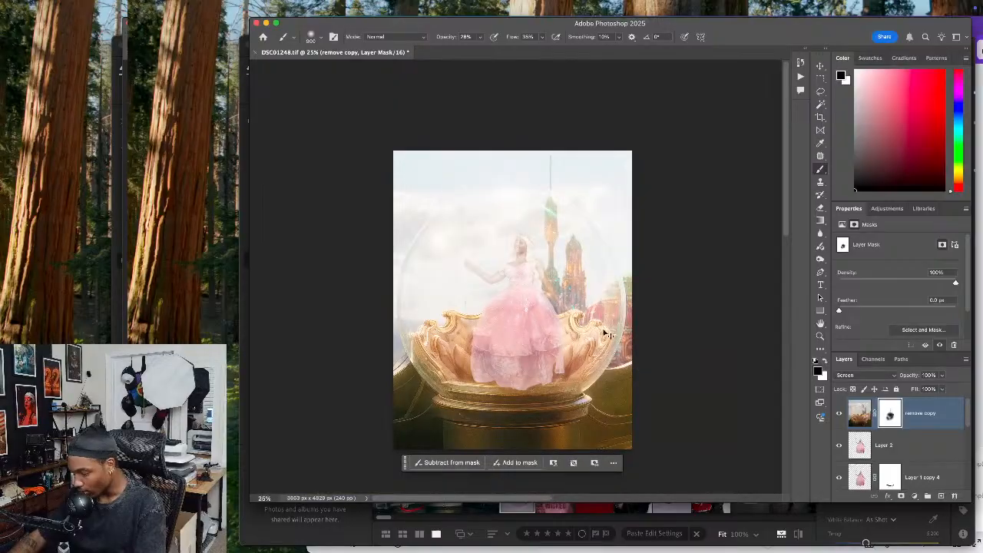
key(super+plus)
key(super+plus)
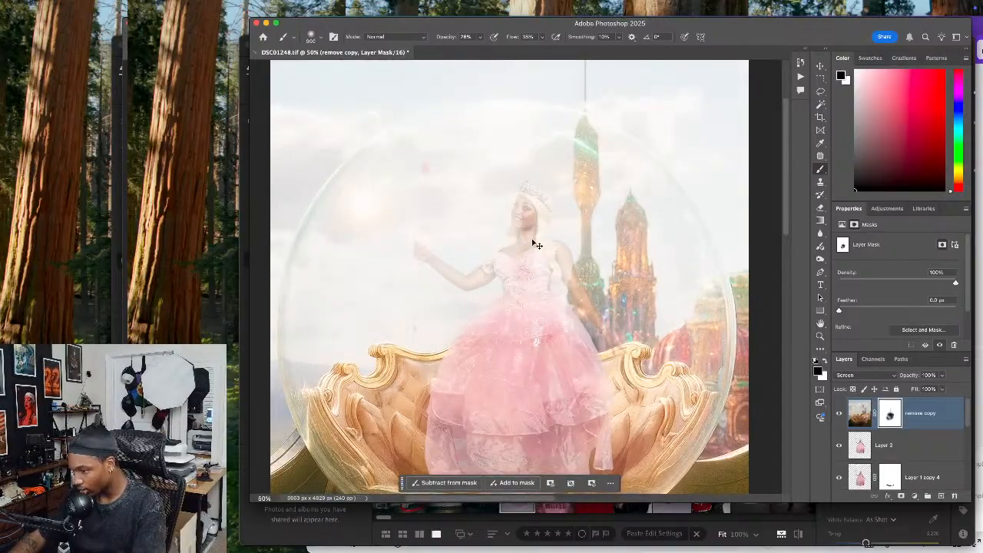
Paint black on the remove copy mask over the woman's upper body and gown with a large brush, reducing it to about 400 px
key(super+minus)
key(bracketright)
key(bracketright)
key(bracketright)
mouse_move(510, 212)
mouse_down()
mouse_move(467, 237)
mouse_move(467, 208)
mouse_move(499, 266)
mouse_move(547, 238)
mouse_move(493, 301)
mouse_up()
key(bracketleft)
key(bracketleft)
mouse_move(523, 240)
mouse_down()
mouse_move(513, 292)
mouse_move(530, 225)
mouse_move(521, 304)
mouse_move(530, 223)
mouse_move(507, 267)
mouse_move(530, 247)
mouse_move(483, 341)
mouse_move(545, 276)
mouse_move(559, 335)
mouse_move(575, 274)
mouse_move(557, 360)
mouse_move(556, 300)
mouse_move(584, 345)
mouse_move(553, 283)
mouse_up()
key(bracketleft)
key(bracketleft)
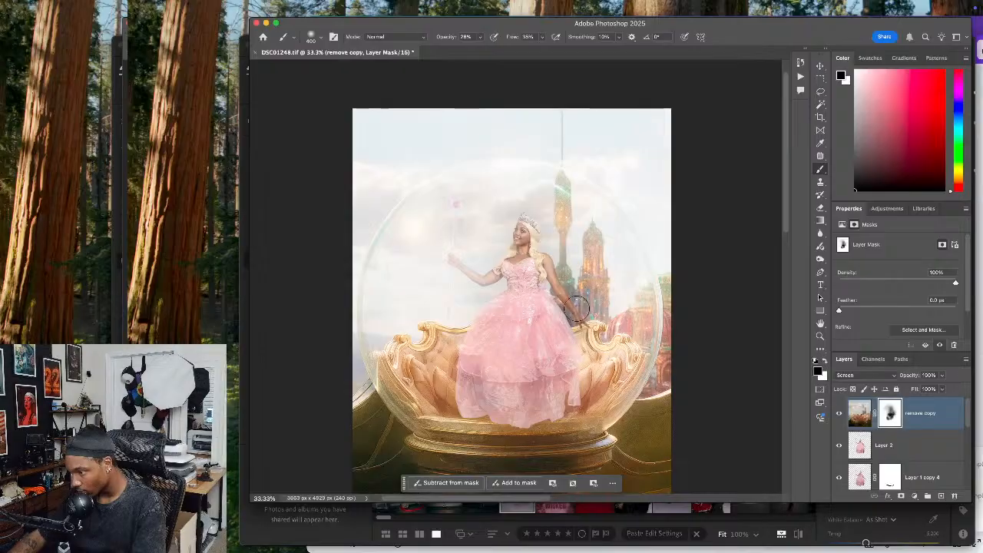
Brush the remove copy mask over the woman's raised arm, shoulder and gown with a 400 px brush
mouse_move(476, 285)
mouse_down()
mouse_move(446, 255)
mouse_move(453, 267)
mouse_move(456, 255)
mouse_move(453, 331)
mouse_move(460, 176)
mouse_move(447, 219)
mouse_up()
mouse_move(520, 220)
mouse_down()
mouse_move(520, 301)
mouse_move(548, 243)
mouse_up()
mouse_move(490, 306)
mouse_down()
mouse_move(545, 306)
mouse_move(533, 299)
mouse_move(565, 350)
mouse_move(573, 280)
mouse_move(559, 339)
mouse_move(579, 346)
mouse_move(562, 390)
mouse_up()
key(ctrl+plus)
key(bracketright)
key(bracketright)
Compare the full composite with the remove copy haze layer hidden and shown
click(838, 415)
click(838, 416)
click(838, 415)
click(838, 415)
click(838, 416)
key(ctrl+0)
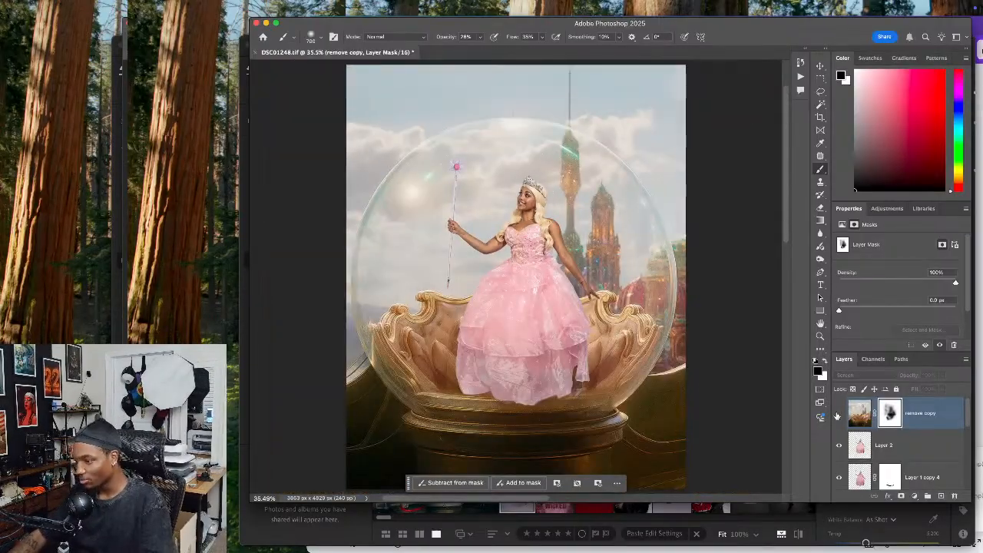
click(838, 416)
click(838, 416)
click(838, 415)
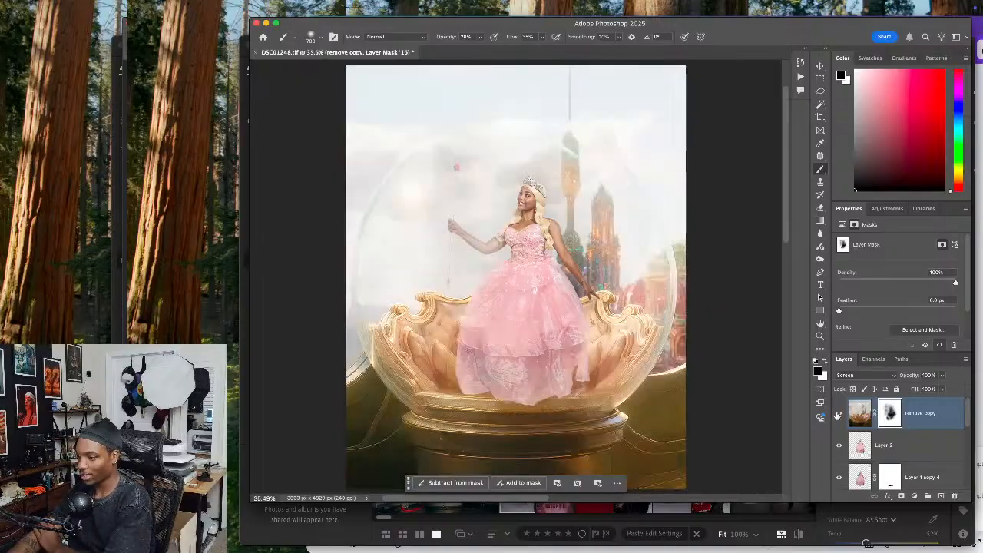
click(838, 416)
click(838, 416)
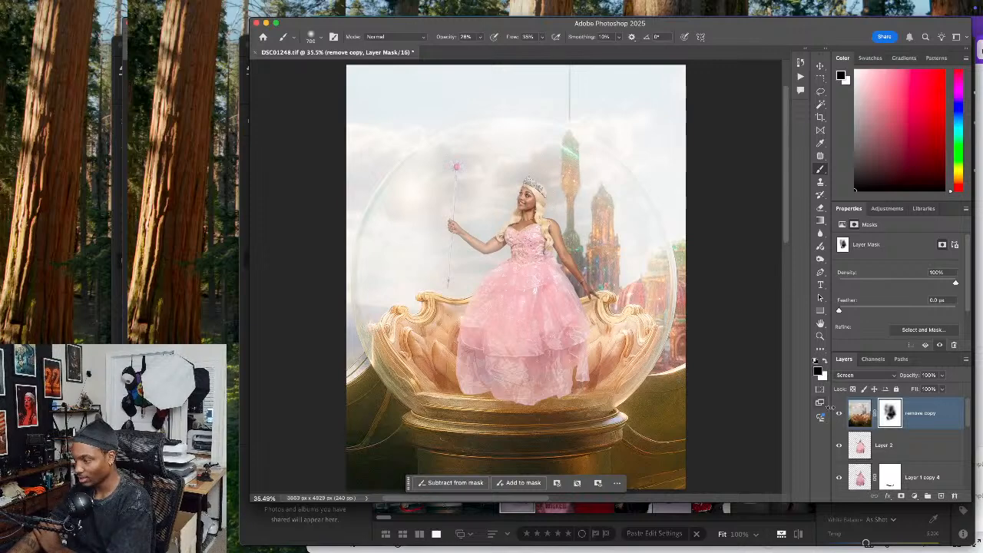
Lower the remove copy layer's opacity to 73%
click(942, 375)
drag(921, 388, 928, 392)
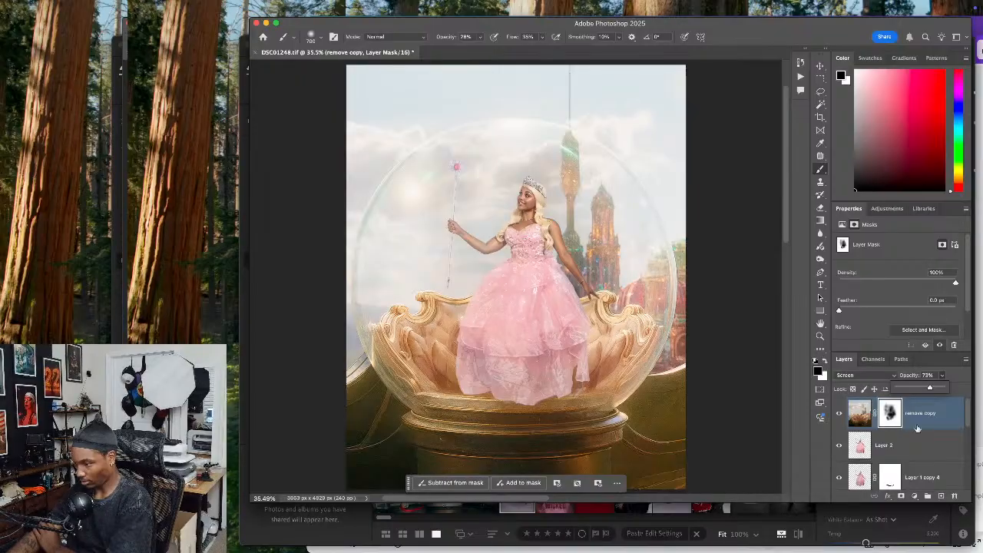
Duplicate Layer 2 and select the original beneath the copy
click(912, 449)
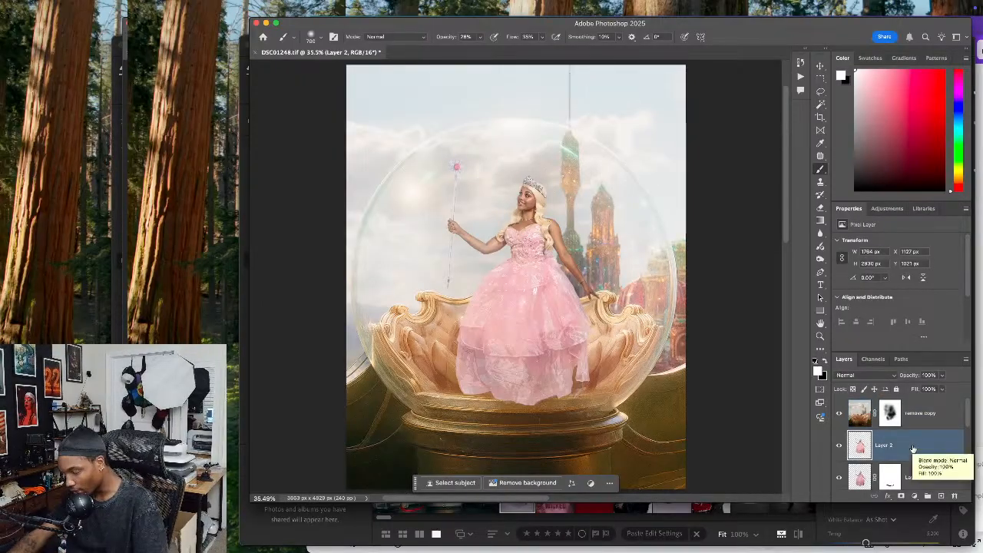
key(super+j)
click(886, 456)
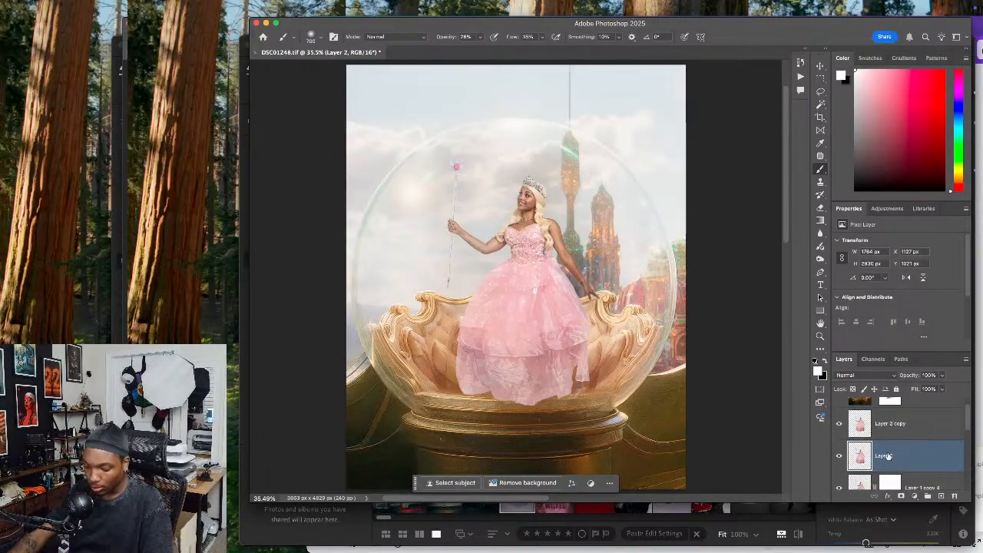
Flip the original Layer 2 vertically and move it below the gown's hem as a mirrored reflection
key(super+t)
right_click(550, 276)
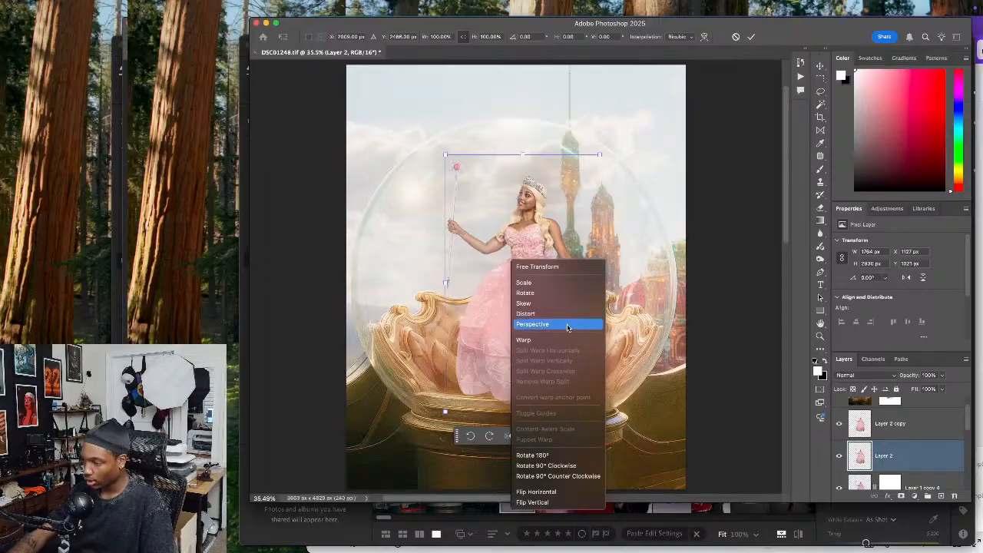
click(543, 491)
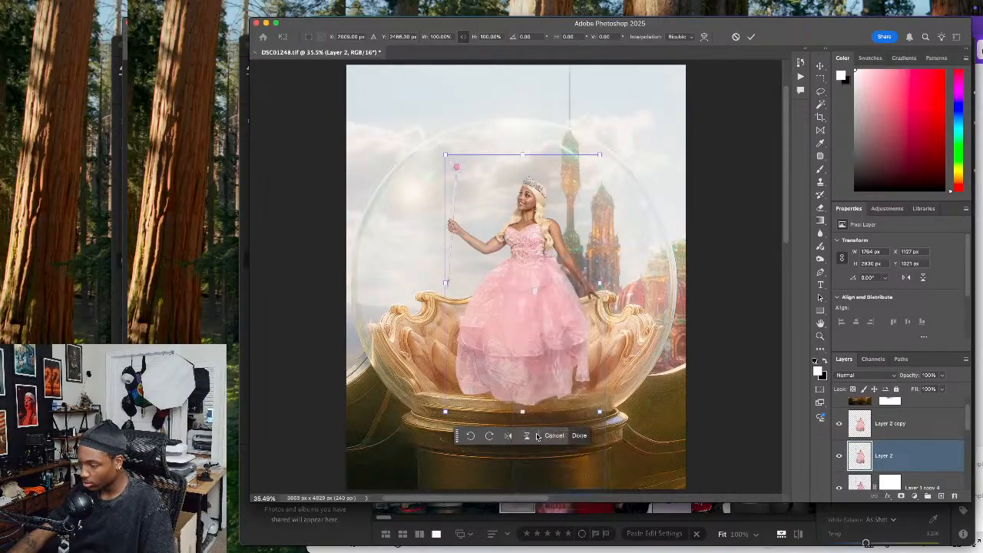
scroll(552, 371, down, 3)
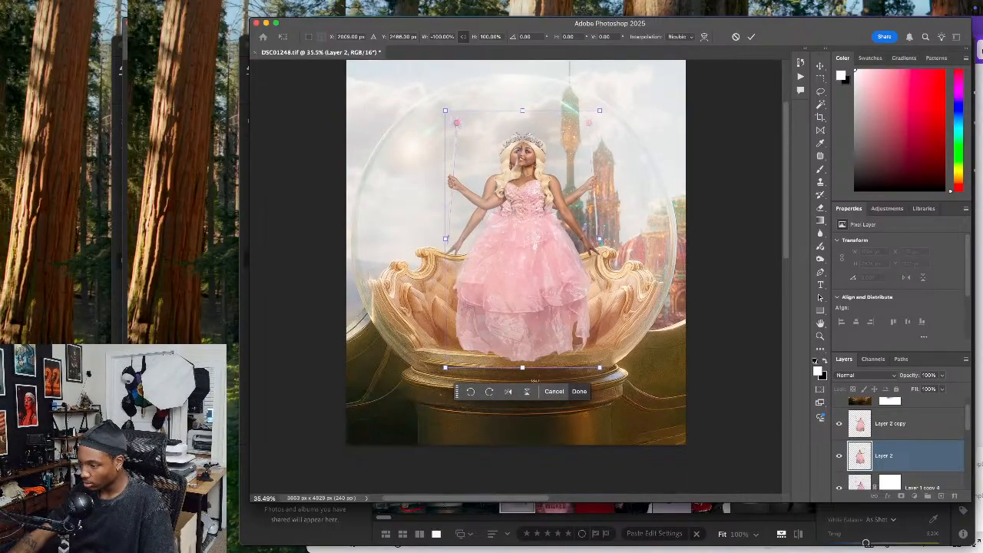
click(509, 392)
click(527, 391)
drag(548, 159, 547, 388)
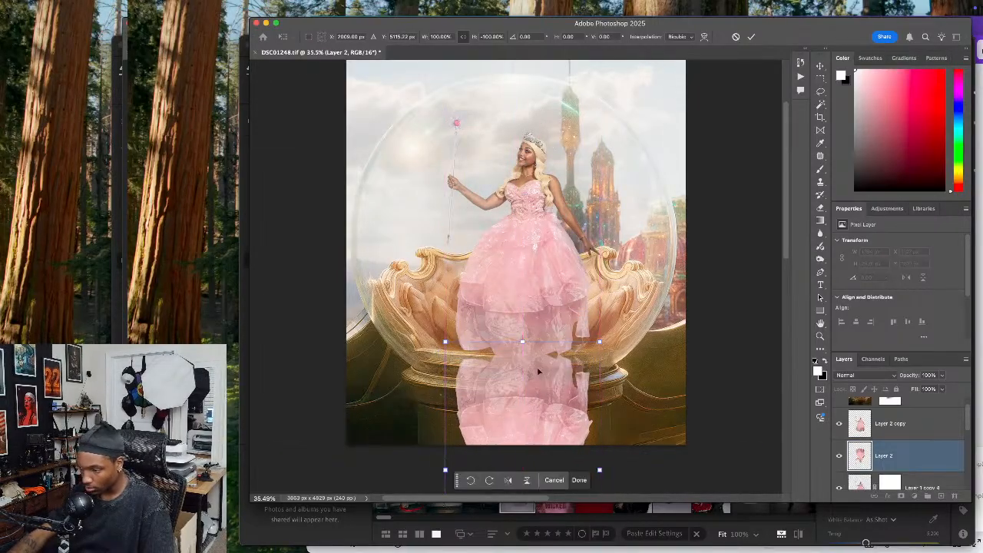
Reshape the reflection's upper edge upward to meet the gown's hem and apply the transform
right_click(527, 361)
click(536, 379)
drag(446, 342, 447, 315)
drag(600, 342, 596, 309)
drag(549, 342, 487, 337)
drag(587, 353, 589, 355)
click(548, 351)
click(580, 480)
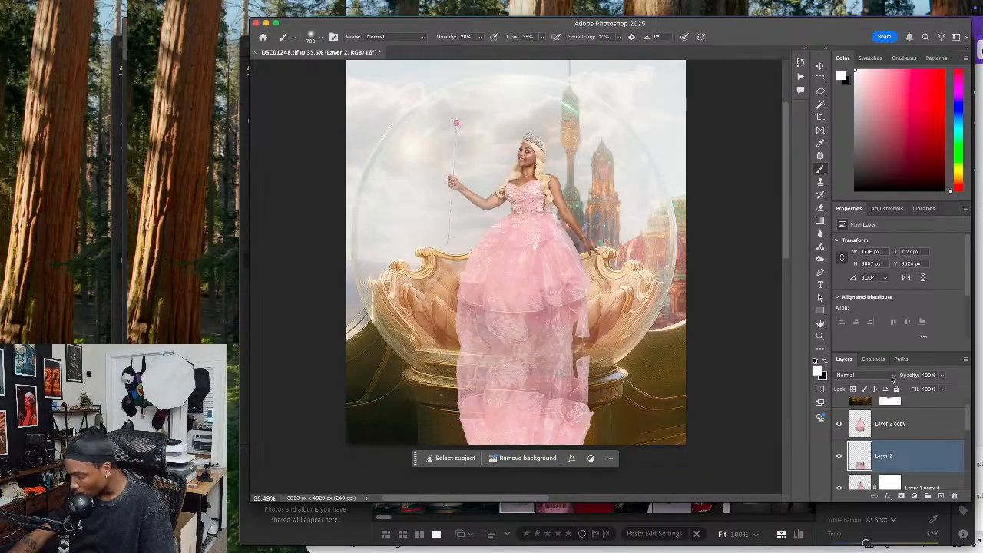
Try the Screen blend mode on the mirrored Layer 2
click(892, 376)
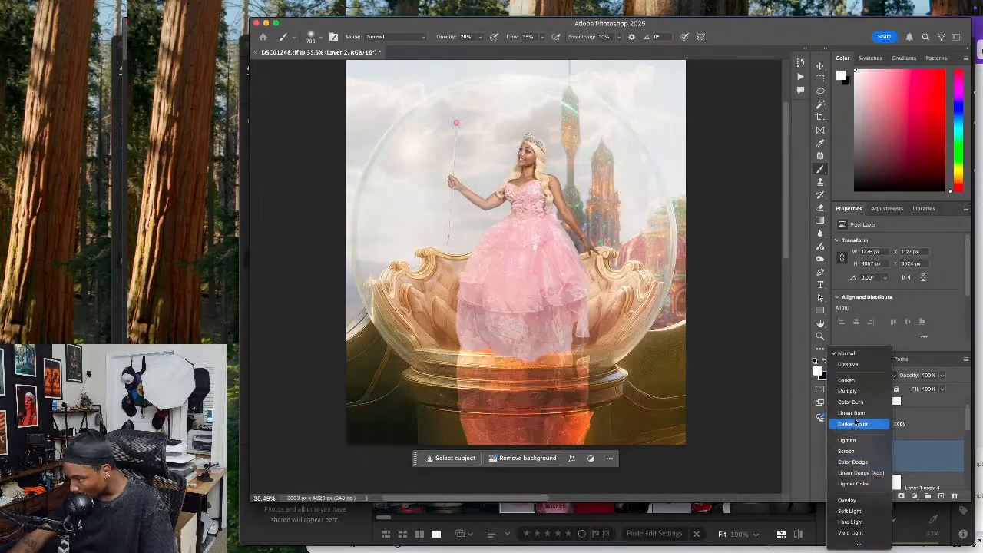
scroll(852, 476, down, 3)
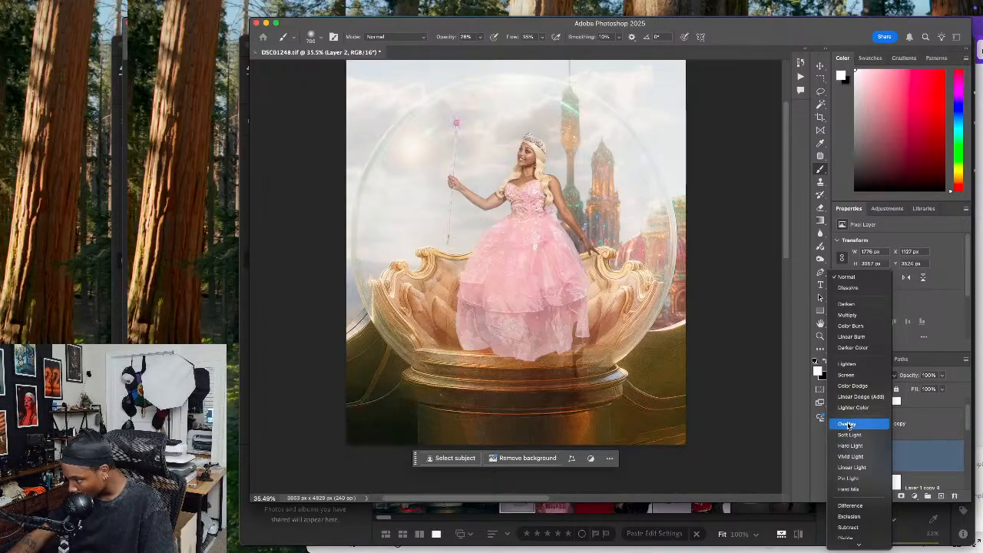
click(859, 376)
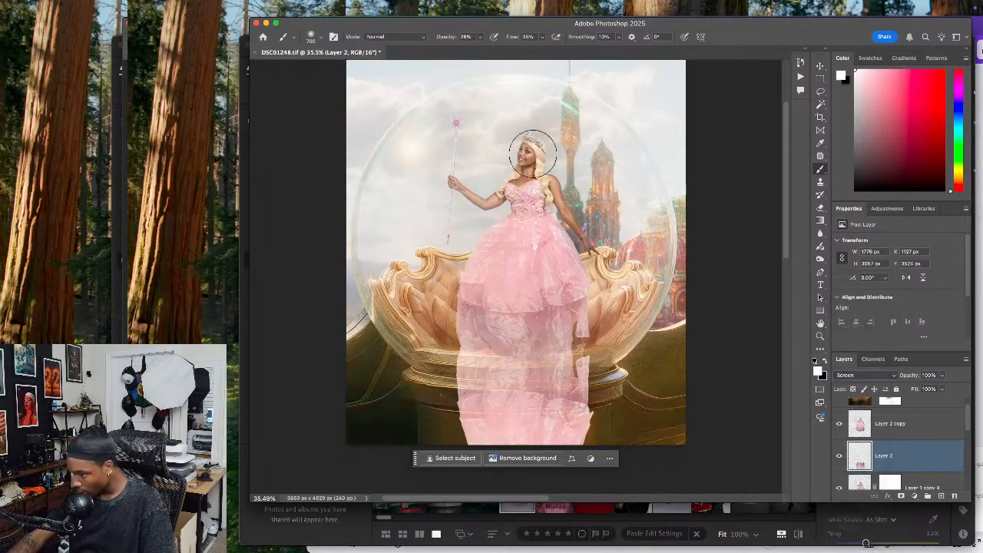
Soften the mirrored gown on Layer 2 with a strong Gaussian Blur
click(376, 9)
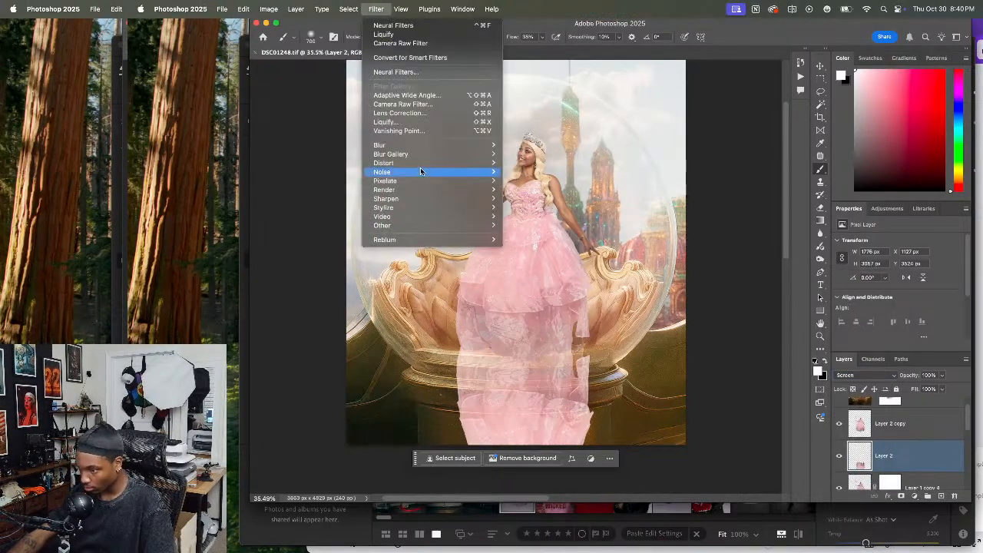
mouse_move(418, 146)
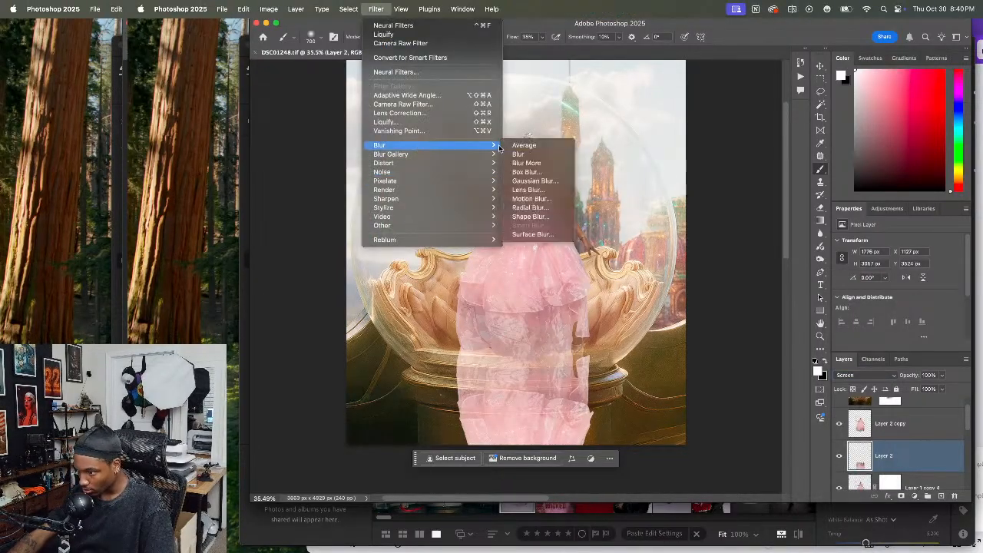
click(534, 181)
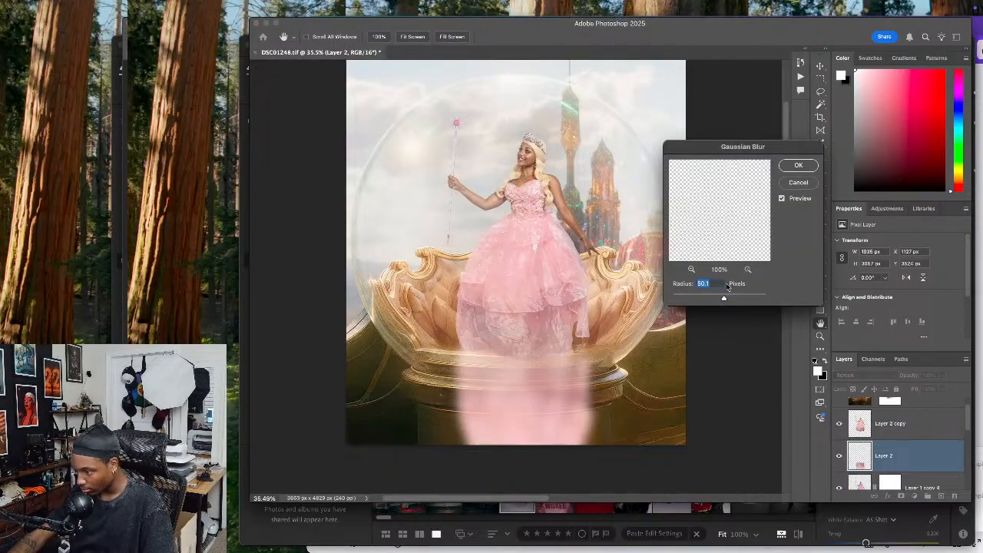
drag(723, 301, 719, 300)
click(799, 166)
Reduce the blurred reflection layer's opacity to 33% and set its blend mode to Overlay
click(942, 376)
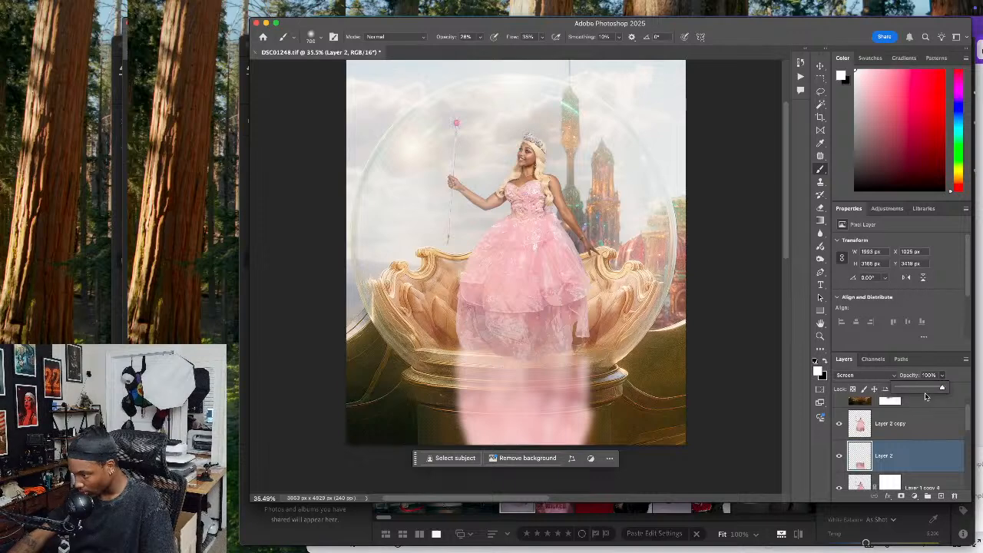
drag(919, 391, 911, 390)
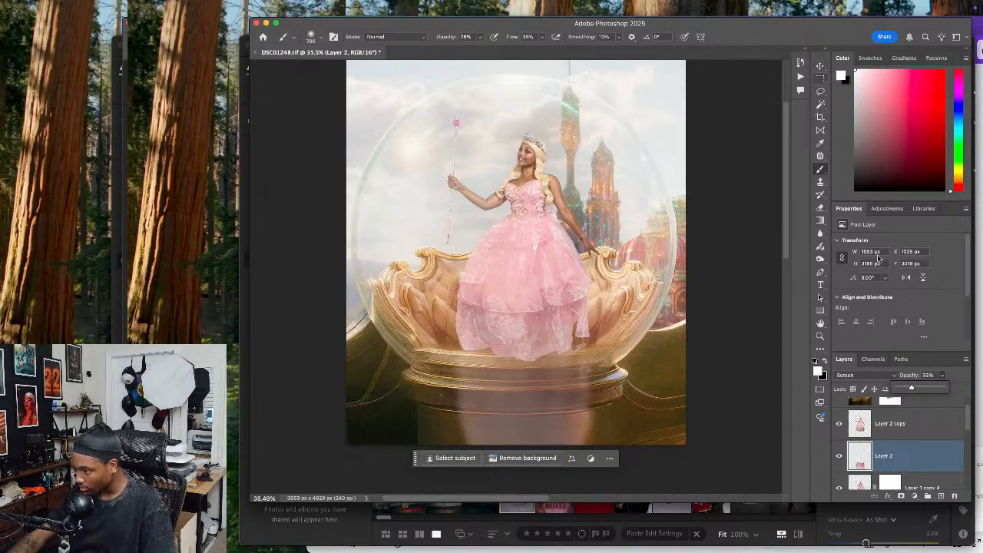
click(876, 375)
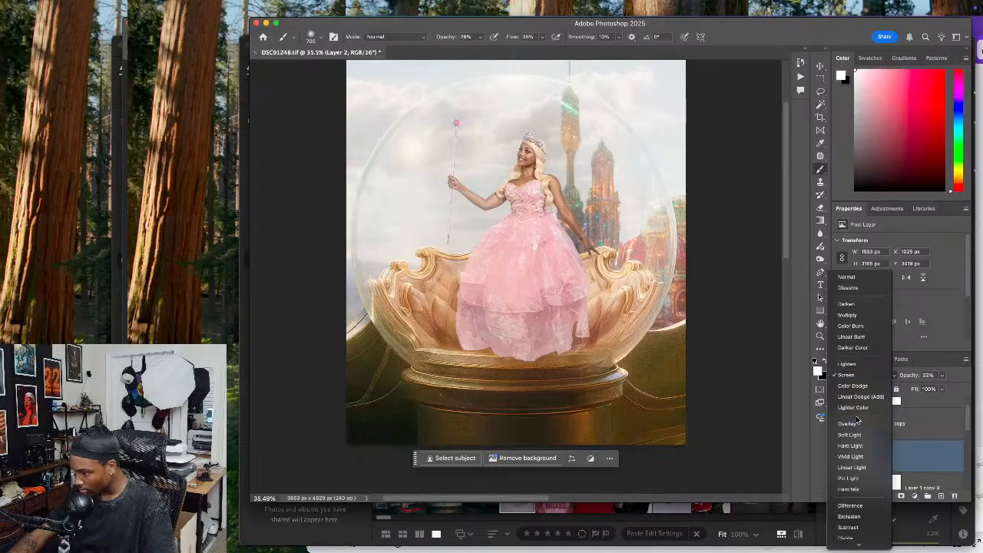
click(847, 425)
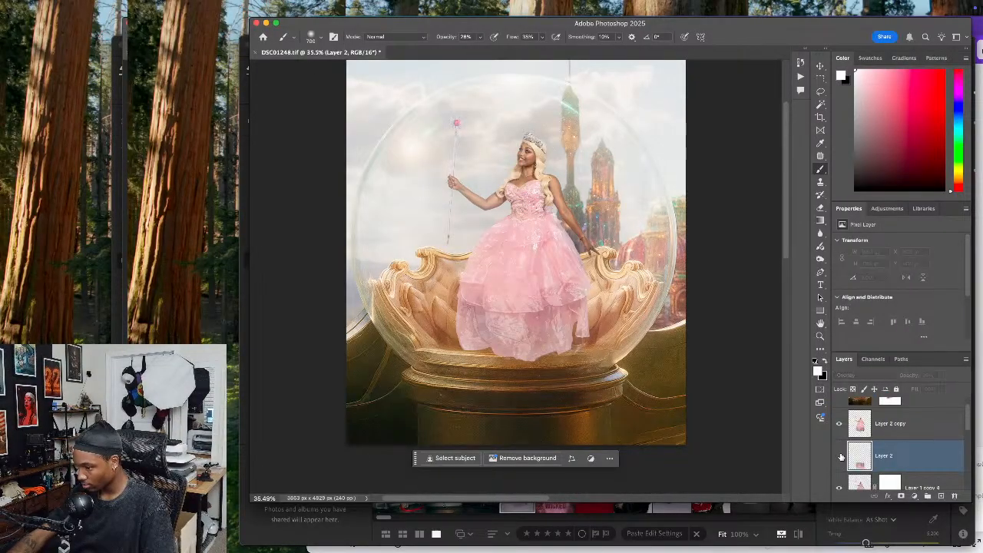
Examine the whole composite with the gown's reflection on the pedestal at several magnifications
scroll(614, 369, up, 2)
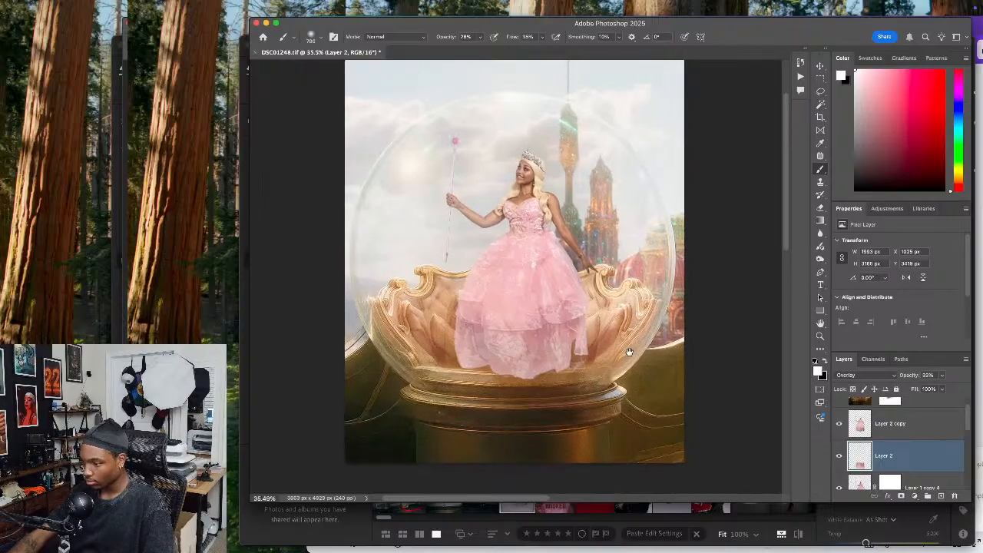
key(super+minus)
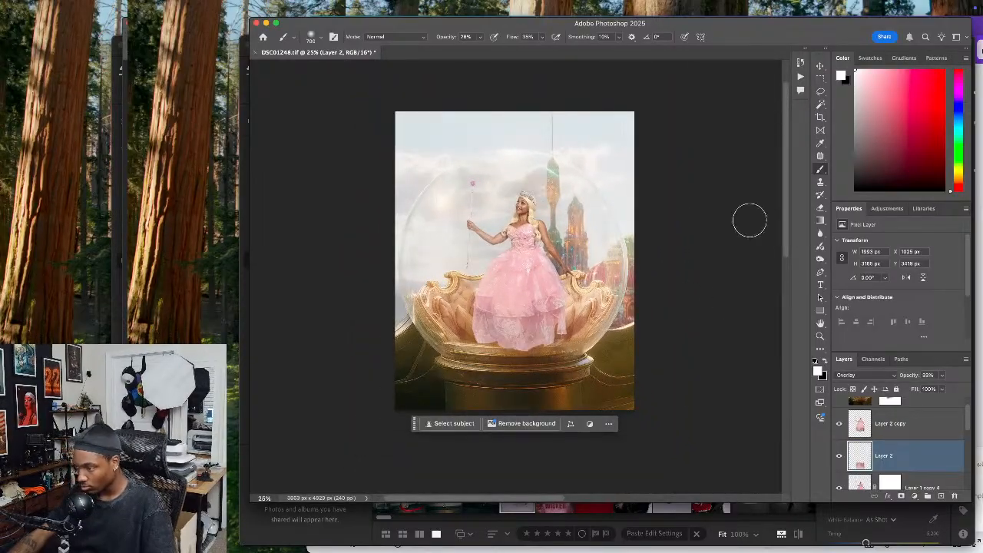
click(820, 67)
key(super+plus)
key(super+plus)
key(super+plus)
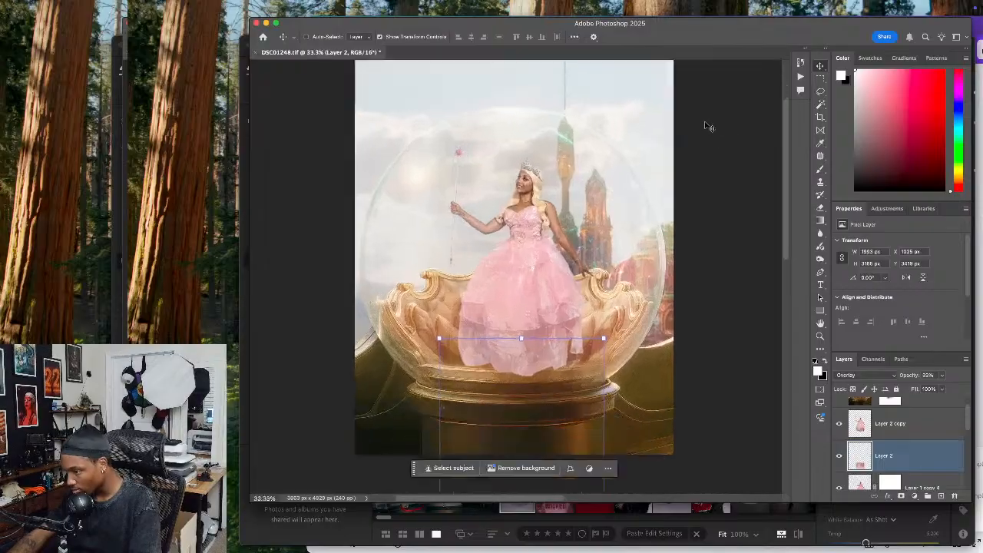
drag(554, 173, 565, 287)
key(super+0)
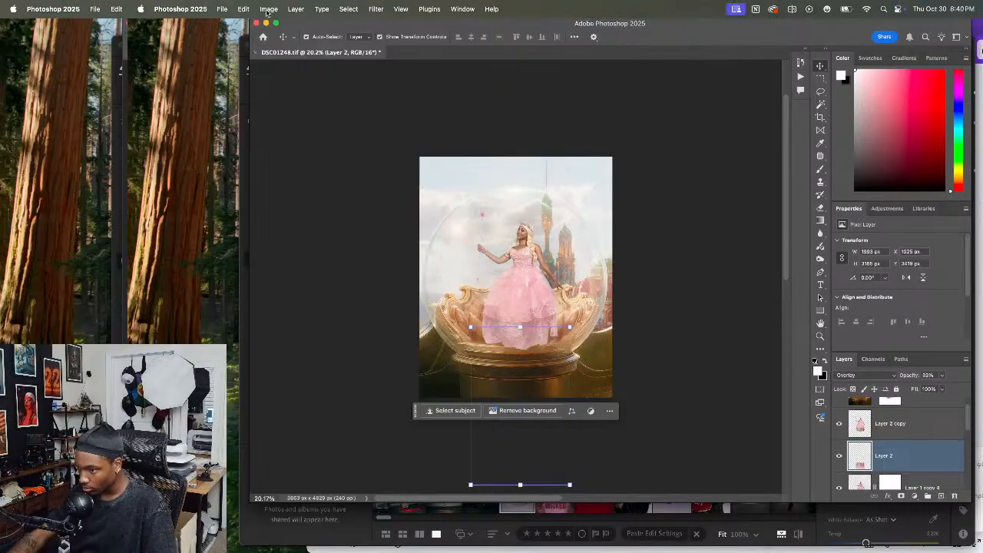
Quick-export the composite as a PNG to Downloads, named with the model's first name followed by "- Bubble VFX"
click(221, 9)
mouse_move(265, 170)
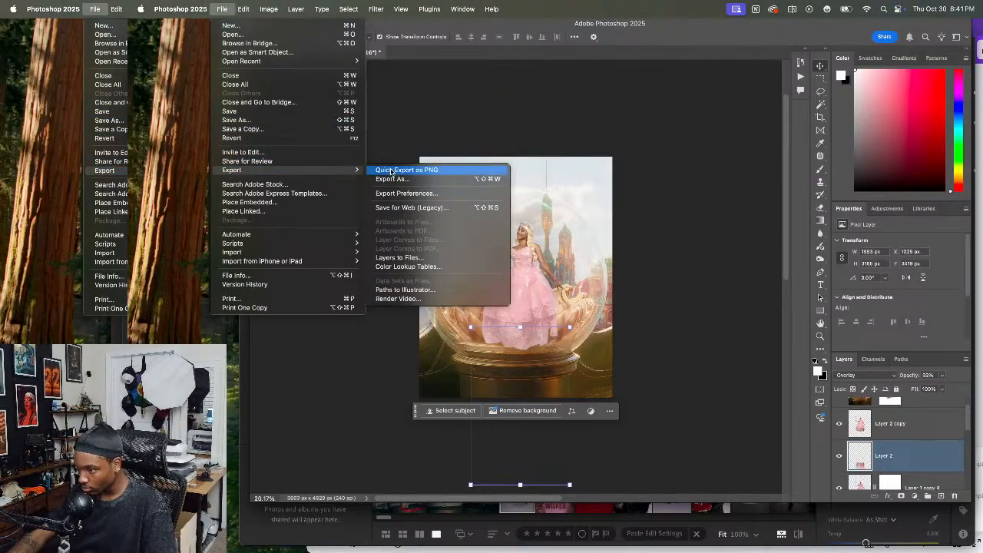
click(392, 168)
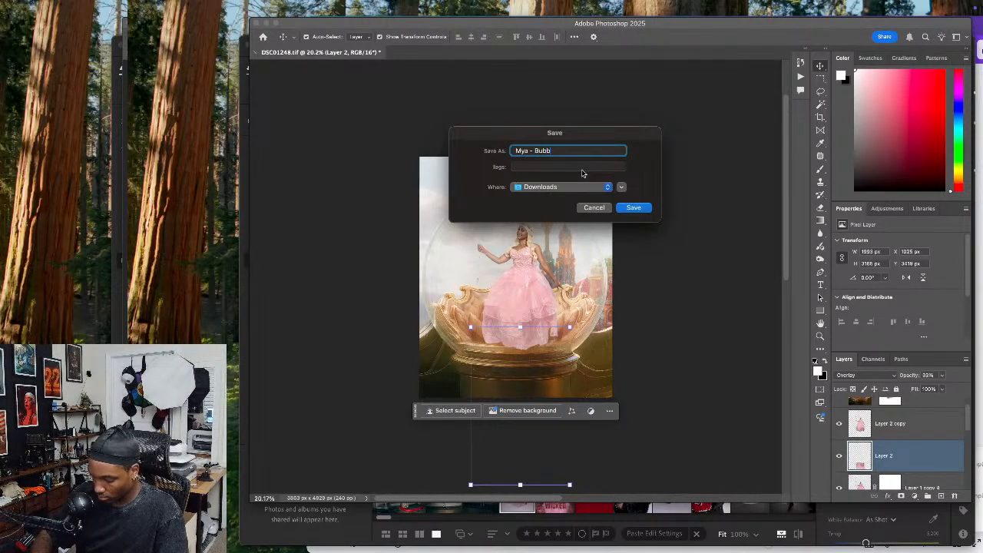
click(638, 208)
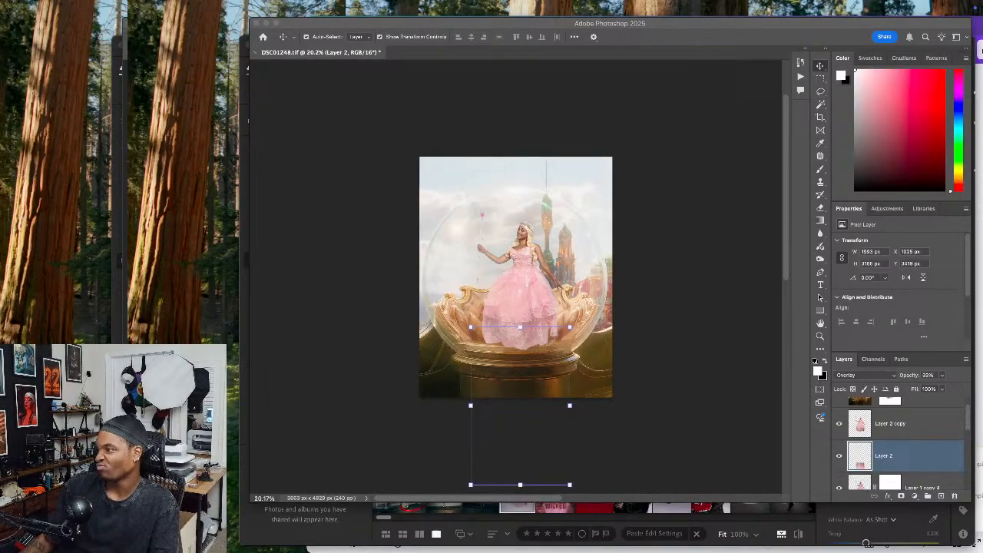
Preview the saved images, viewing the Chucky thumbnails, the exported bubble composite and the Wicked Glinda poster
key(space)
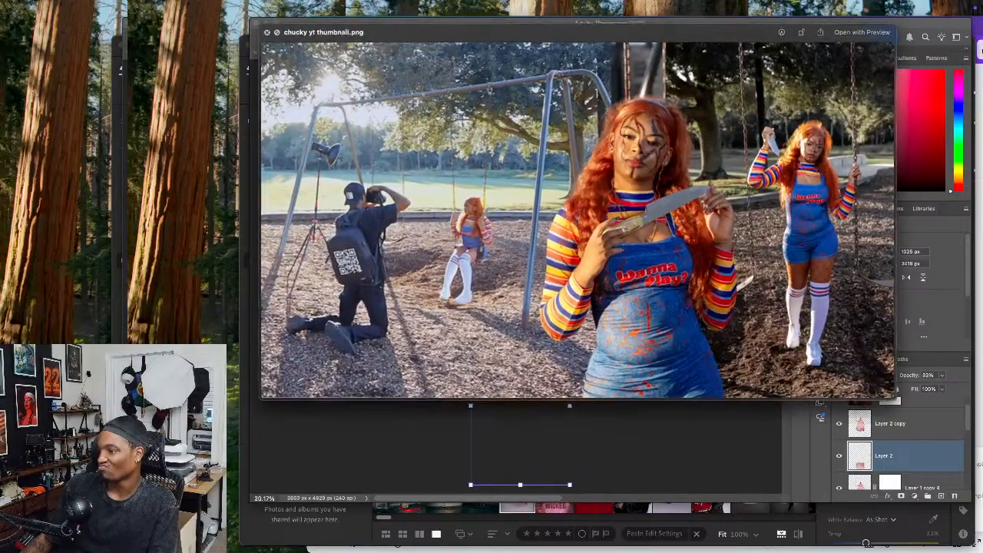
key(Down)
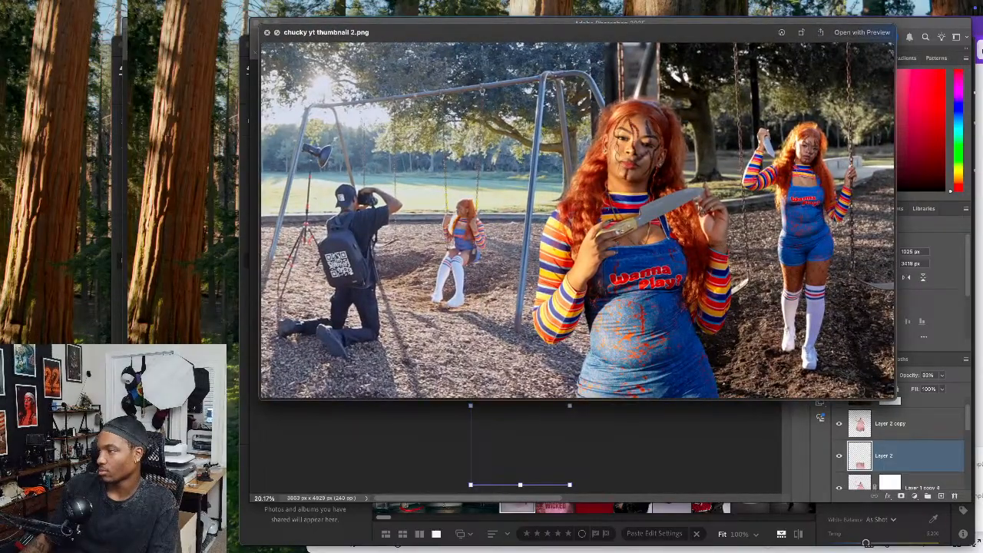
key(space)
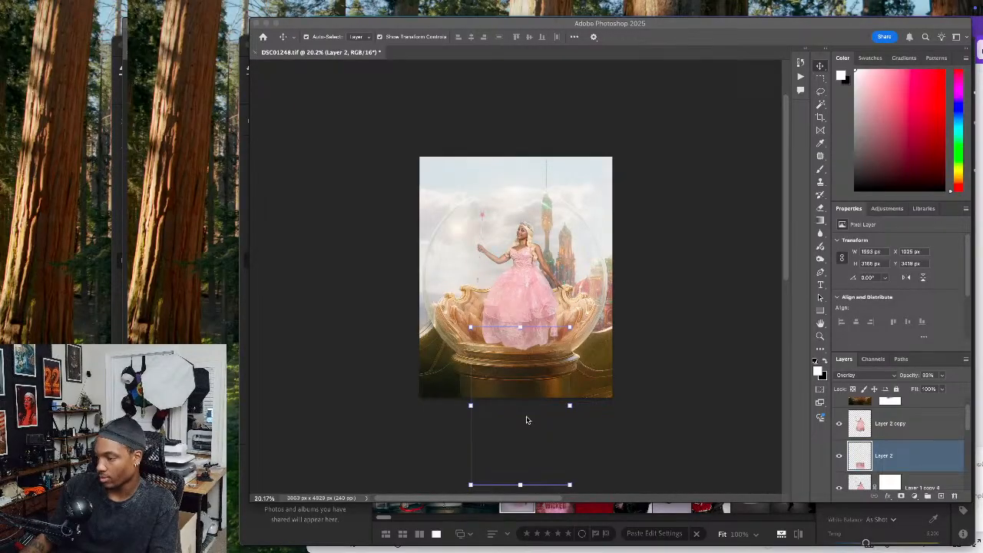
click(652, 430)
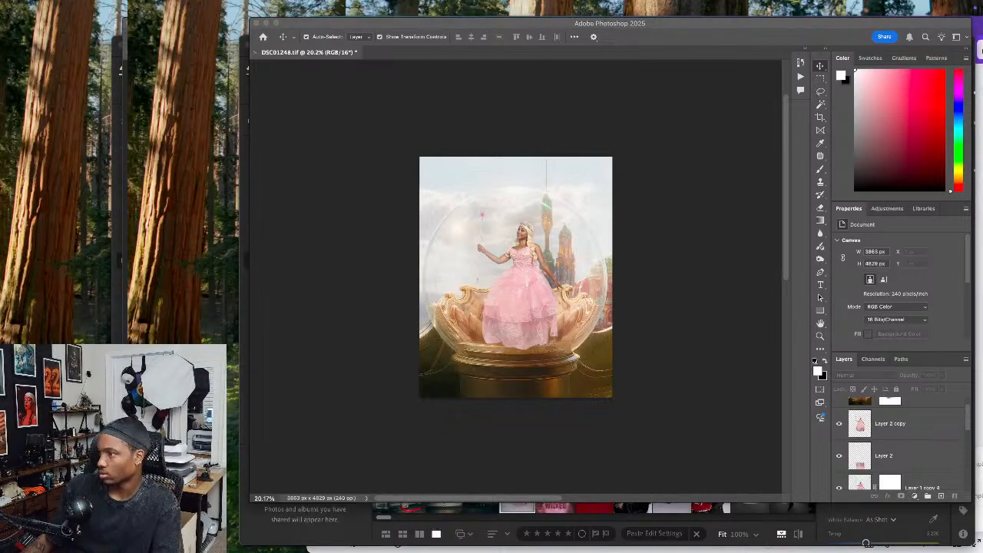
key(space)
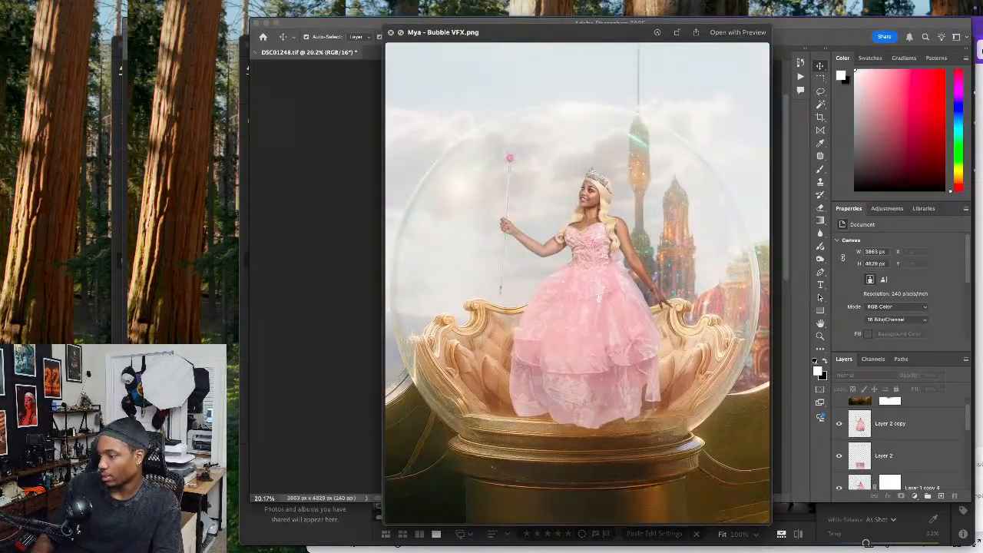
key(Down)
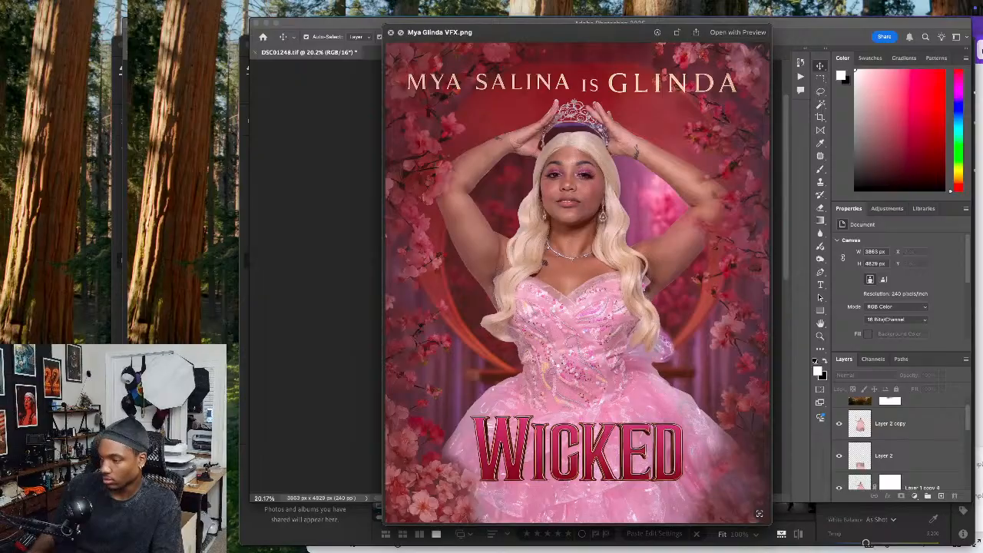
Close the Wicked poster preview, switch to Lightroom, and browse from the full-length gown photo to the poster
key(Up)
key(Down)
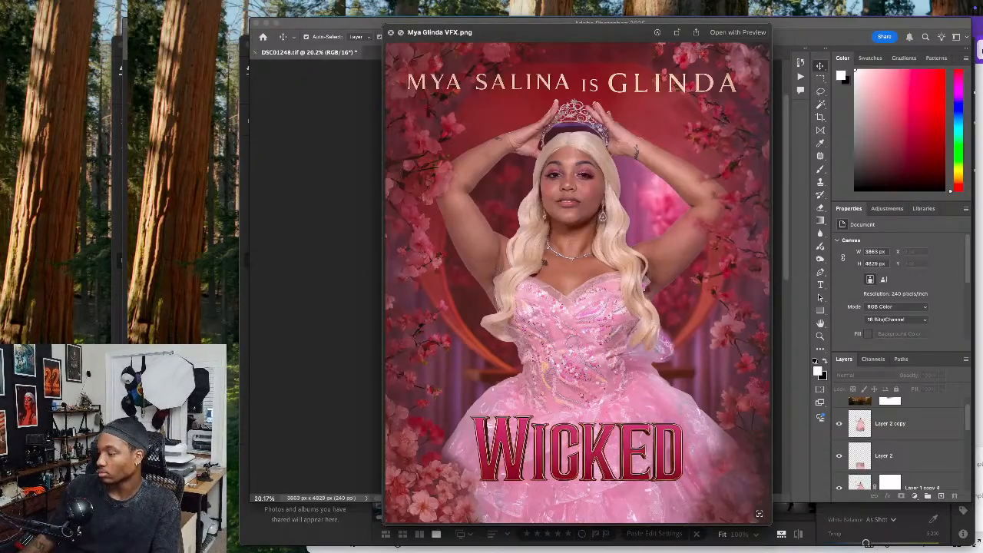
key(space)
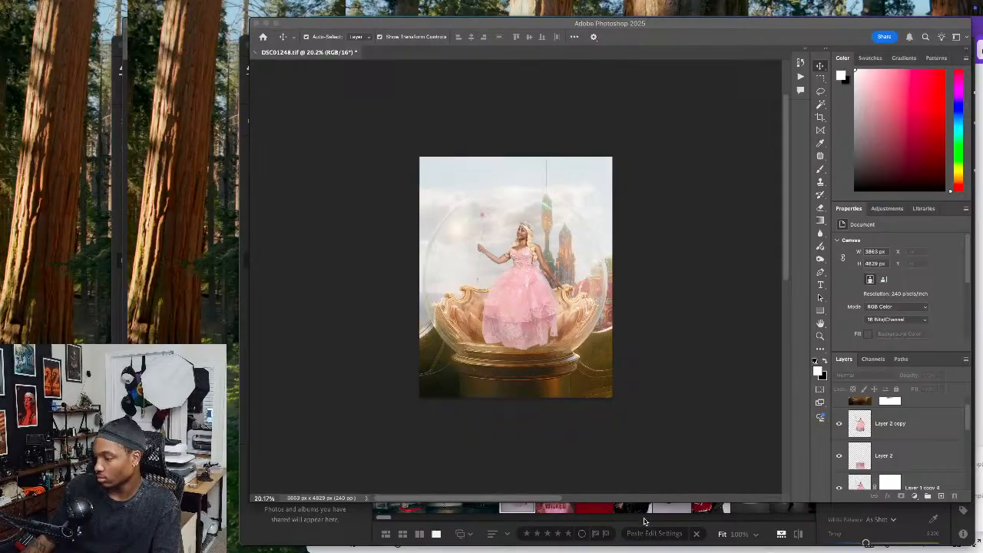
click(644, 522)
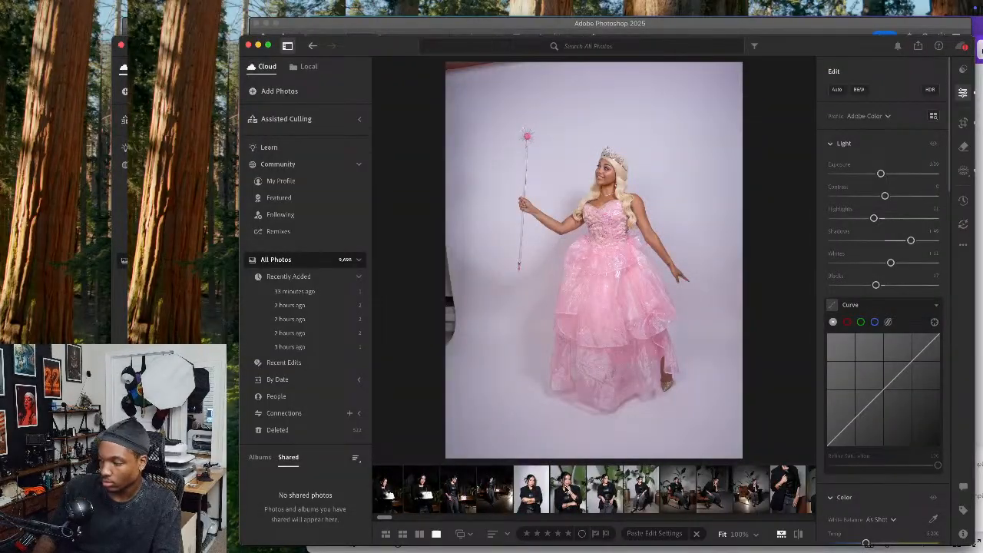
key(Left)
key(Right)
key(Right)
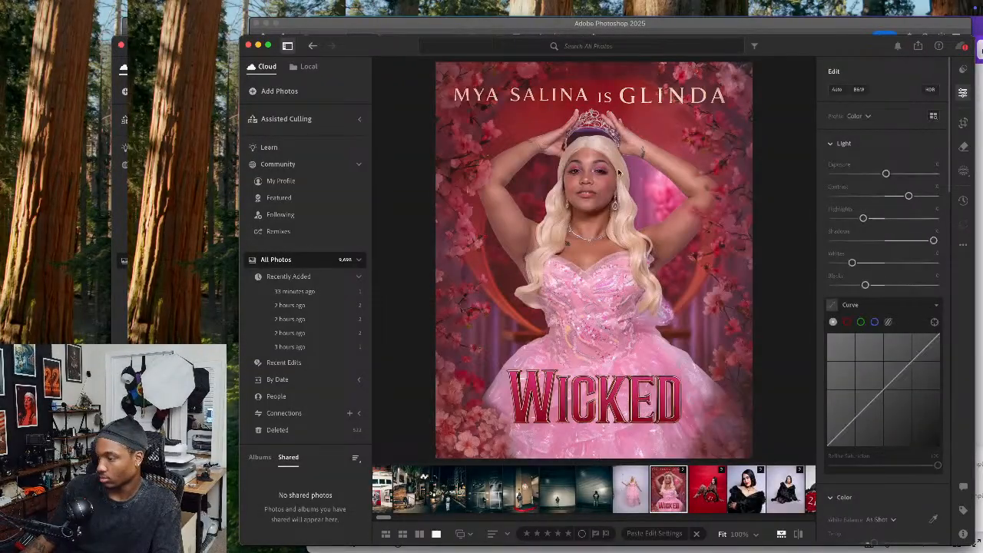
Switch to Photoshop and close the bubble composite document, saving its changes
click(533, 32)
click(254, 52)
key(Return)
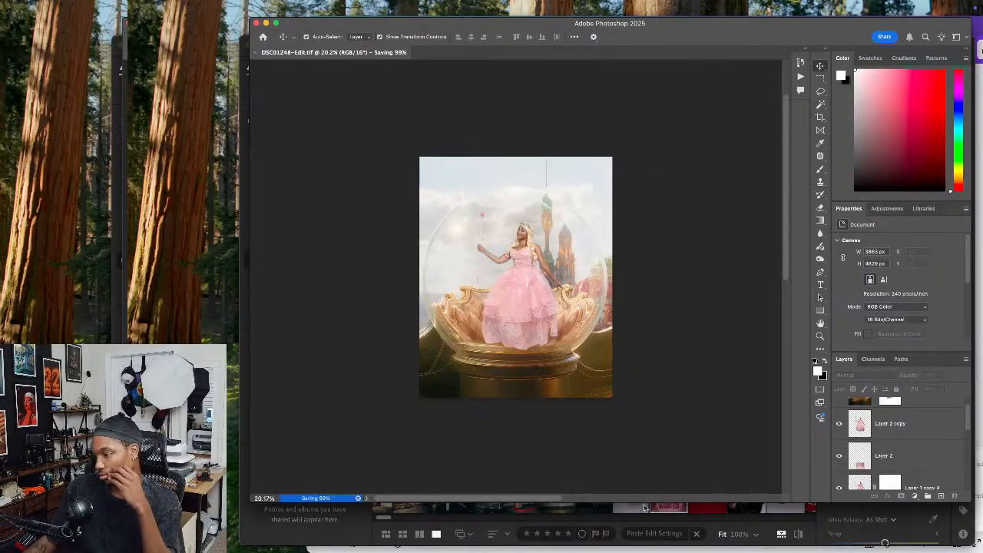
Return to Lightroom and create a subject mask on the Wicked Glinda poster
click(633, 519)
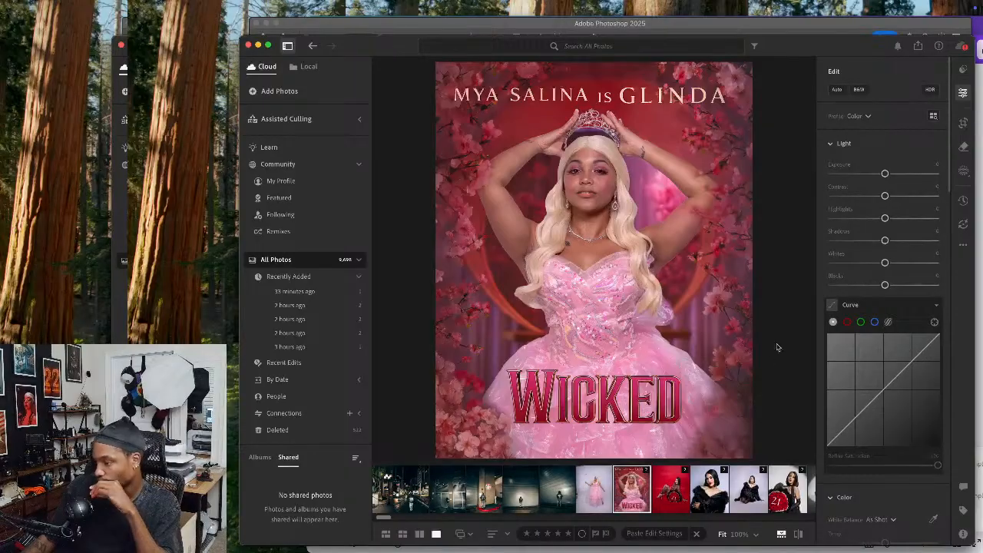
click(964, 170)
click(844, 106)
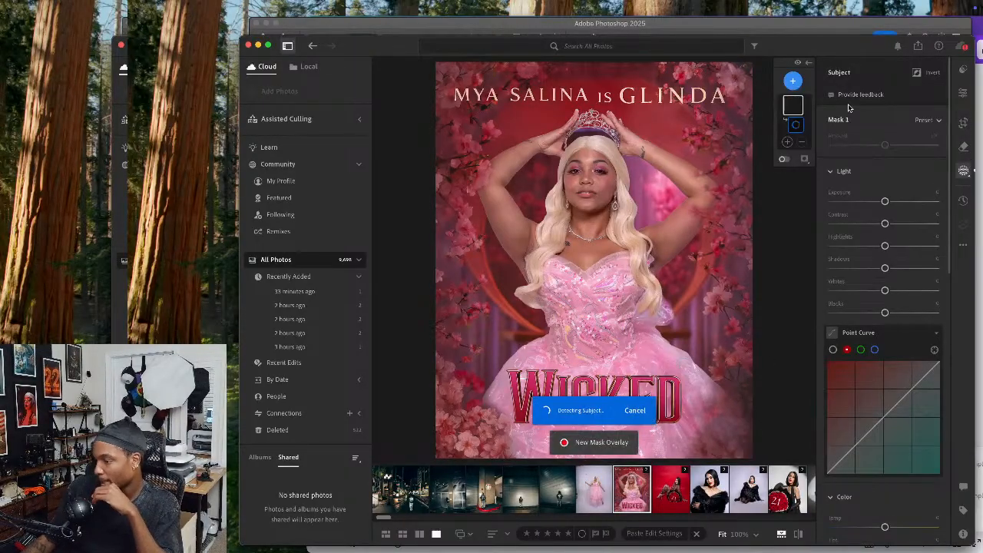
Add a second mask for the poster's person that covers only the facial skin and body skin
click(795, 82)
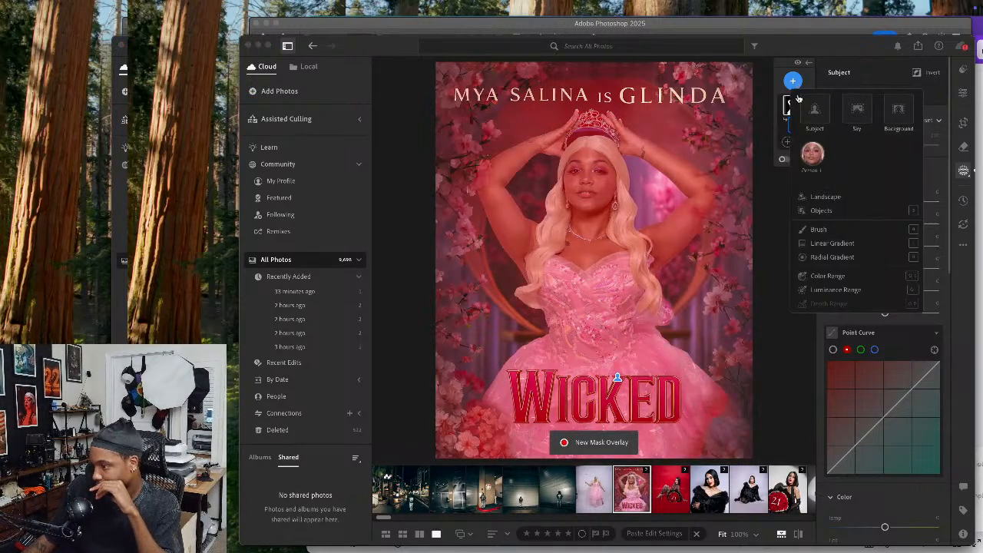
click(812, 158)
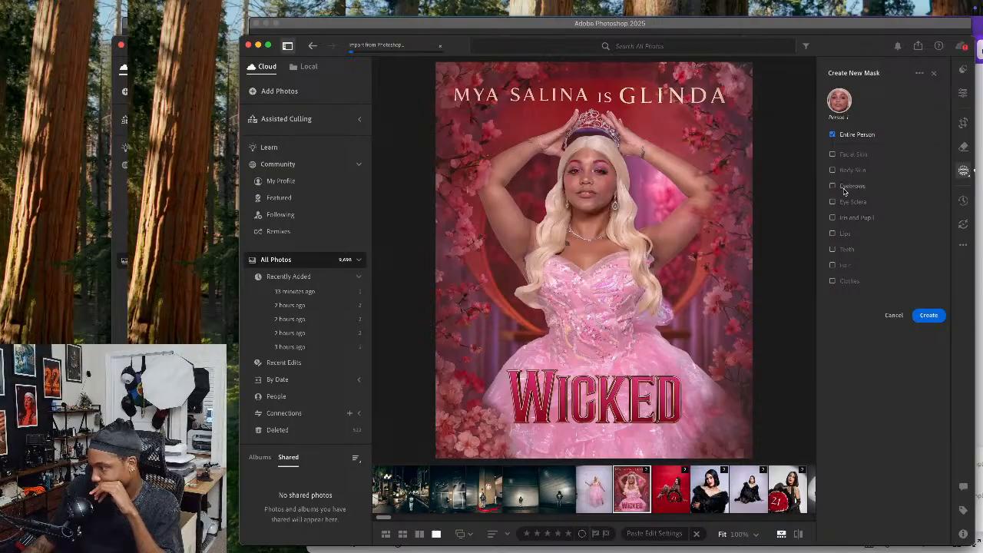
click(841, 154)
click(841, 170)
click(929, 335)
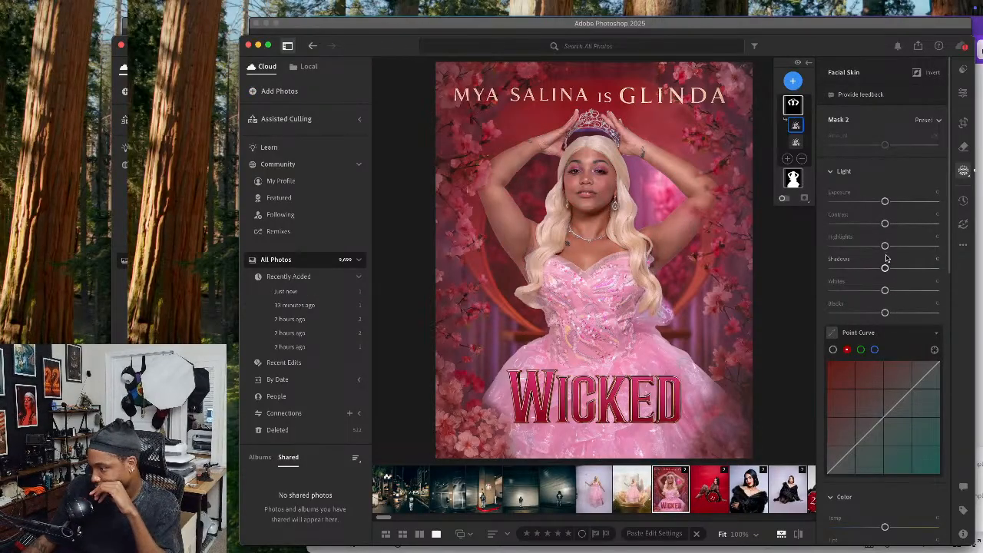
Raise the skin mask's highlights, set its shadows to +27, and compare the poster before and after the edits
drag(885, 246, 919, 245)
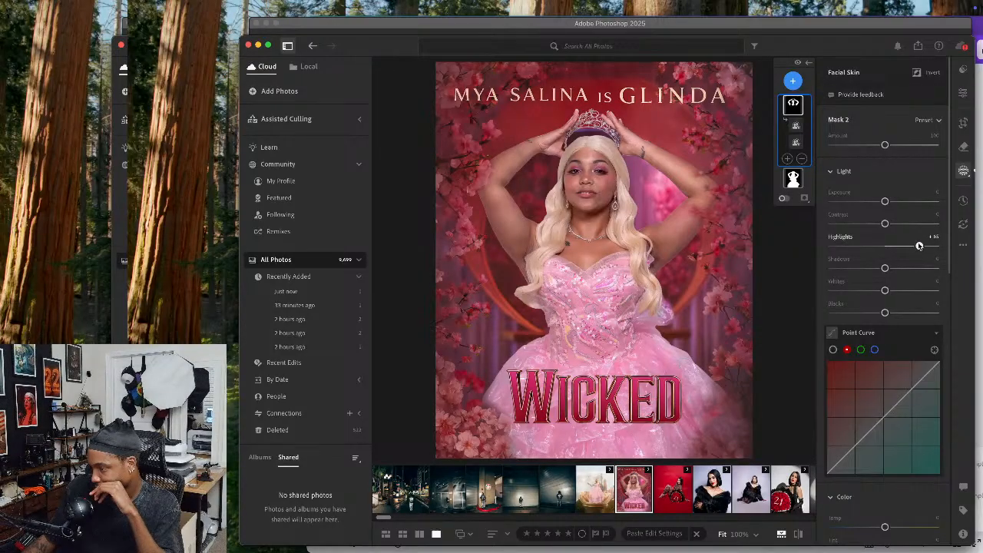
scroll(898, 313, down, 2)
scroll(898, 313, down, 15)
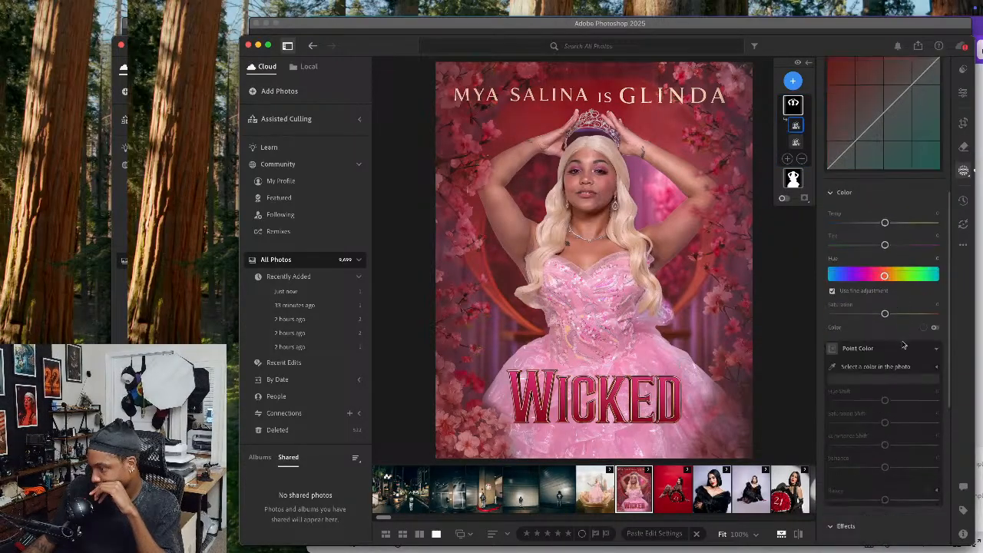
scroll(888, 338, down, 2)
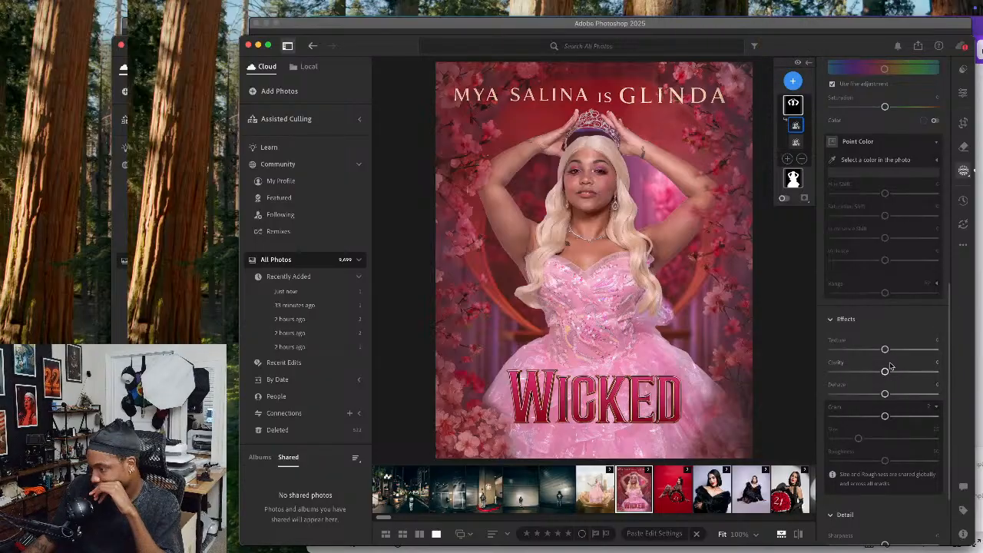
scroll(883, 380, down, 3)
scroll(883, 379, up, 15)
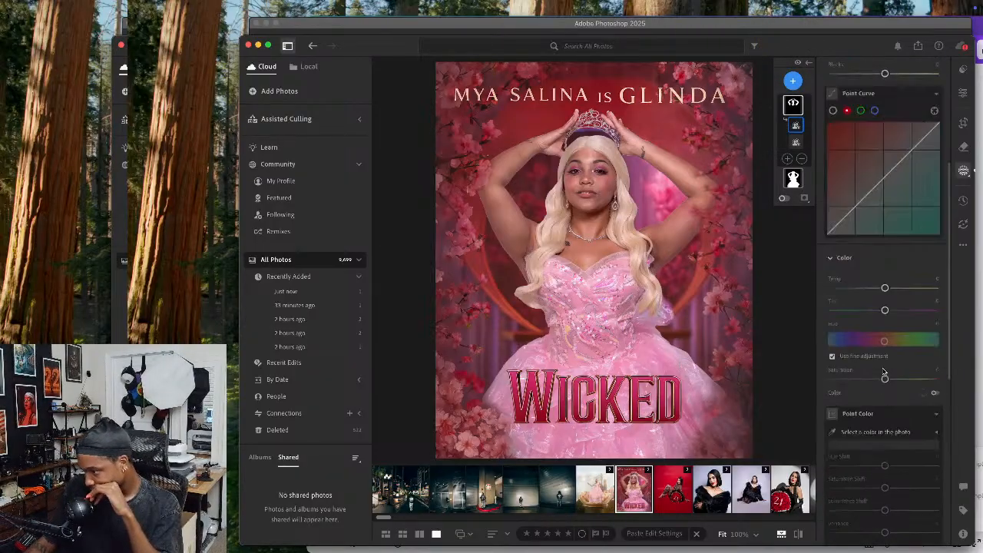
mouse_move(886, 268)
mouse_down()
mouse_move(911, 268)
mouse_move(888, 269)
mouse_move(909, 269)
mouse_move(899, 272)
mouse_up()
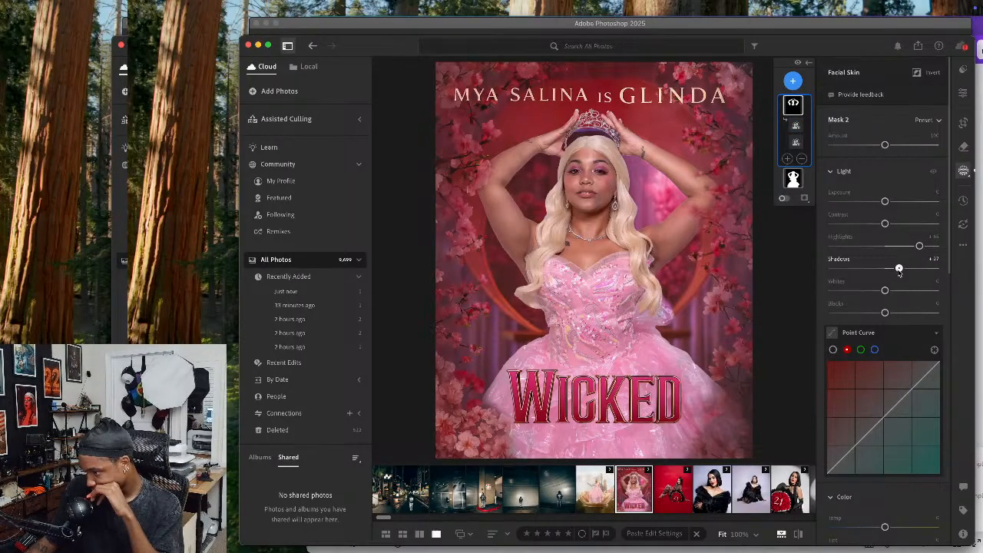
click(799, 534)
click(799, 534)
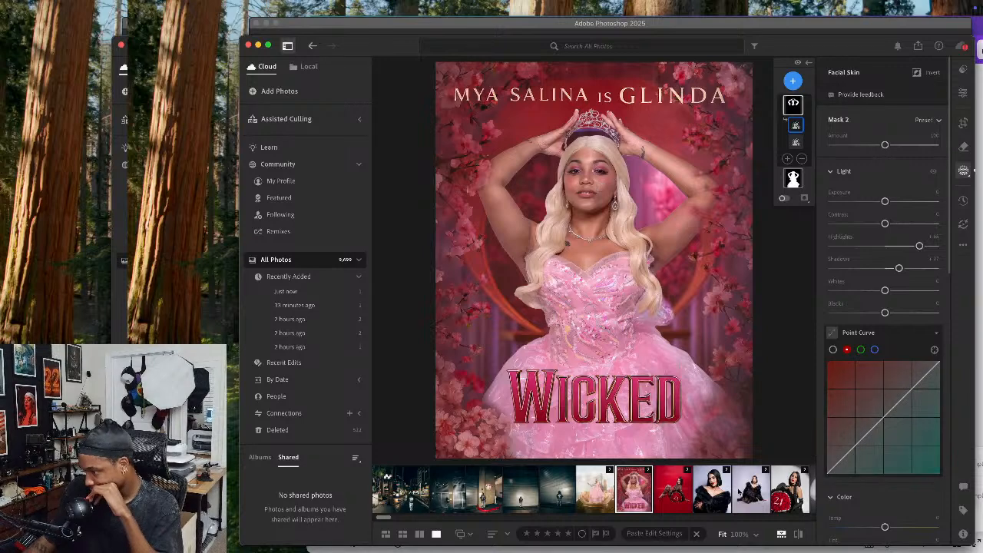
Create a subject mask on the bubble composite and try to add a separate mask for the person
click(605, 491)
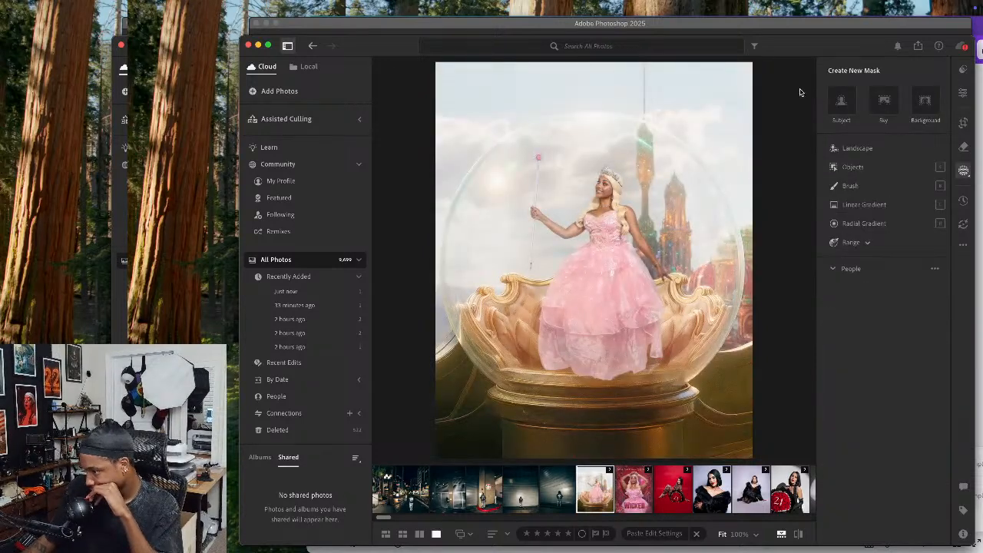
click(841, 105)
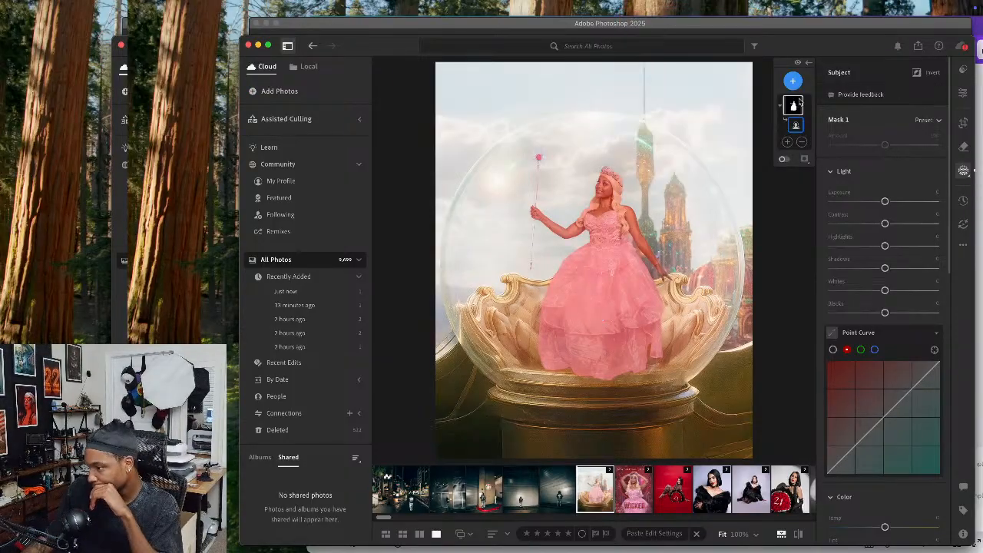
click(793, 82)
click(819, 146)
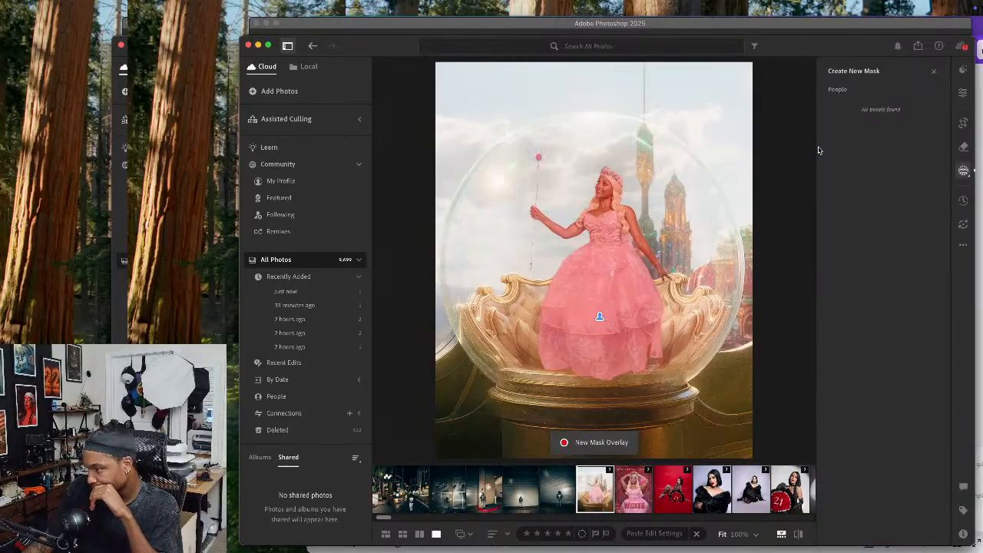
Set the composite's subject mask highlights to +11 and compare the composite with the Wicked poster
click(963, 92)
click(964, 171)
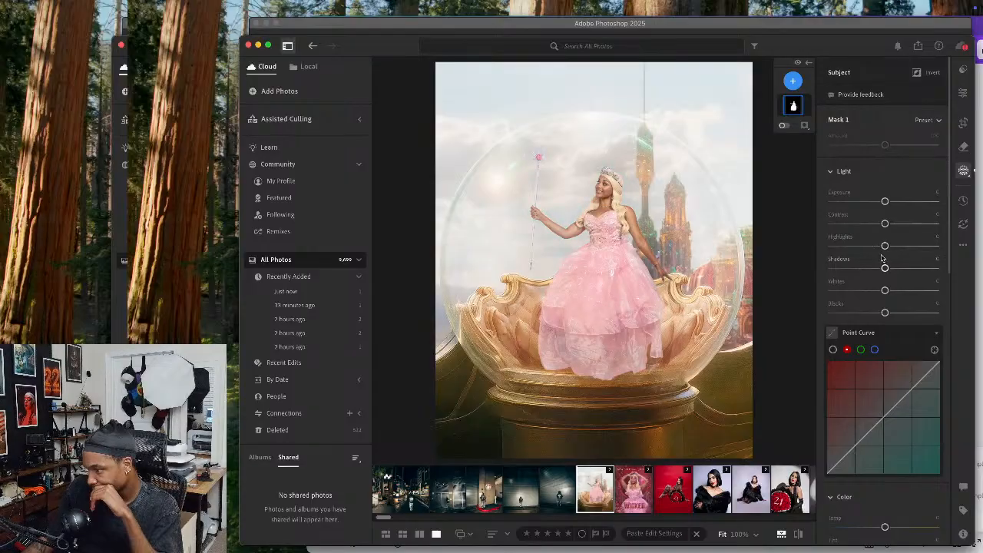
drag(885, 247, 893, 248)
click(632, 490)
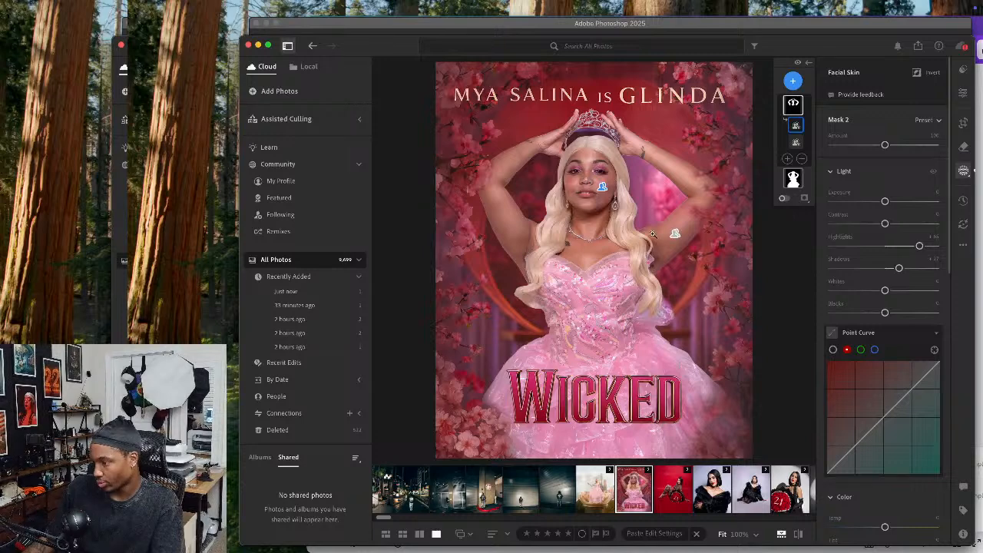
click(594, 493)
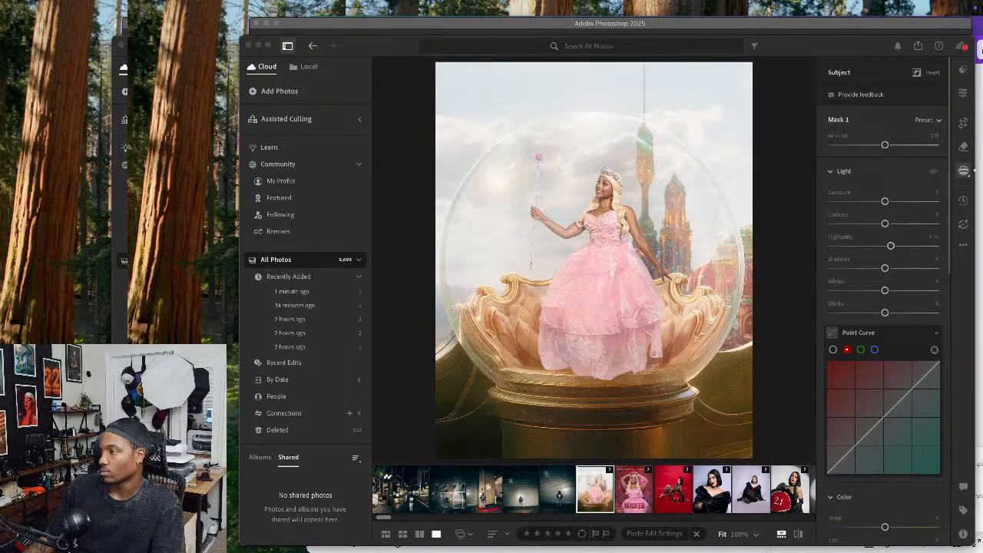
Preview the raw gown portraits, going backward from DSC01330.ARW to compare the poses
key(space)
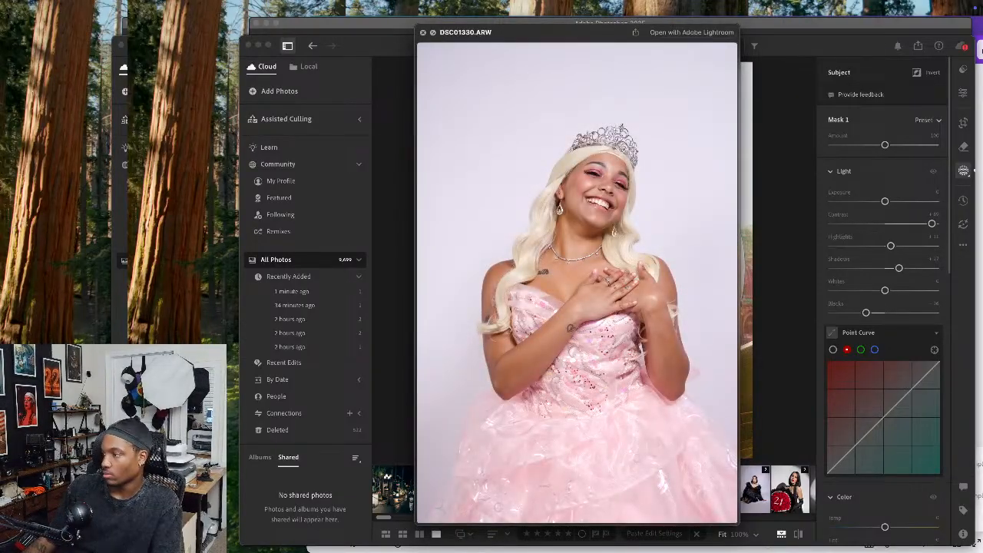
key(Left)
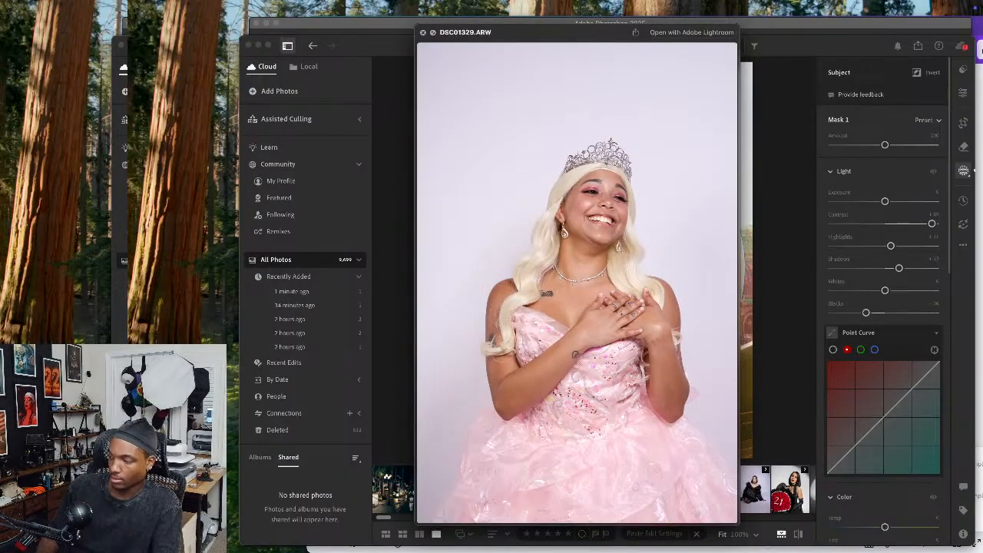
key(Left)
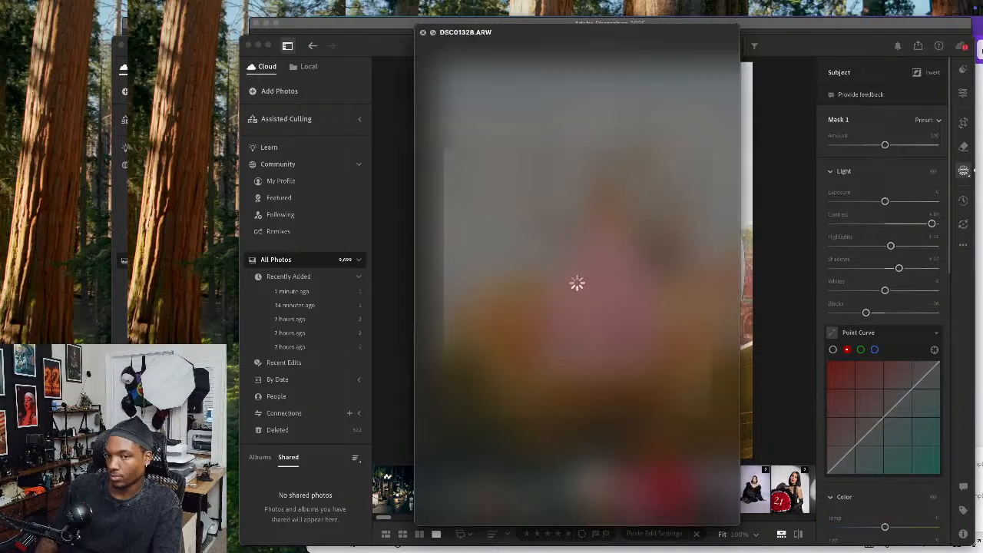
key(Left)
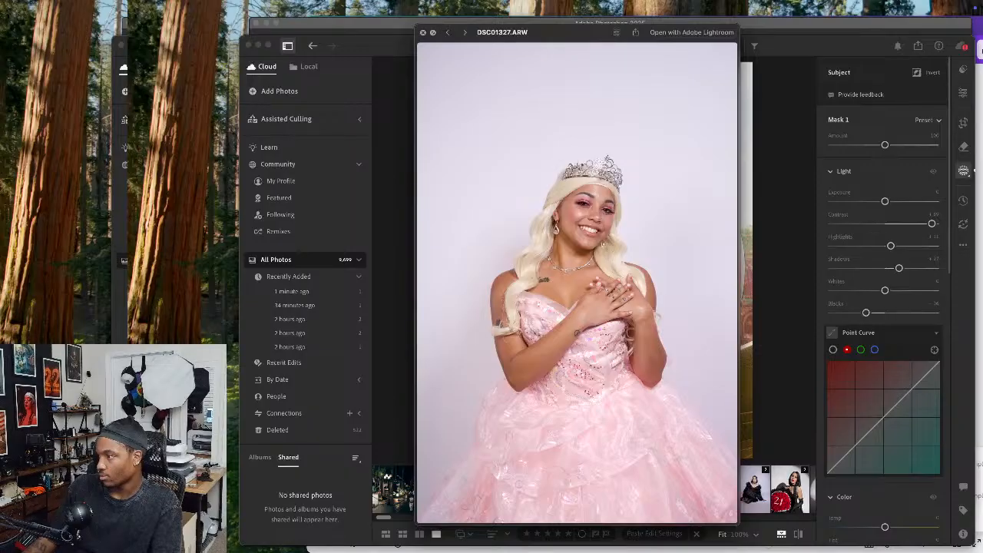
key(Left)
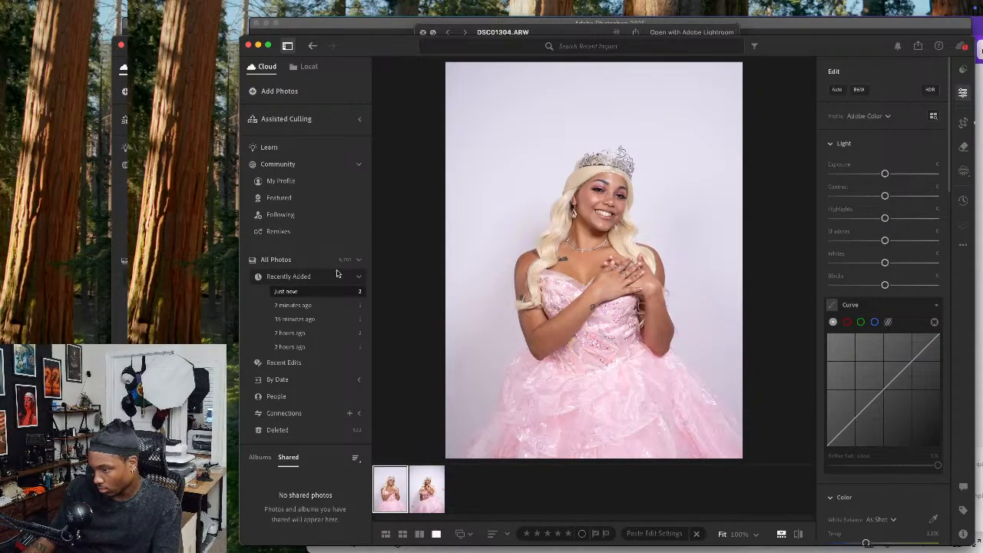
Show all photos, open the original full-length gown photo in the composite's stack, and copy its edit settings without masking or crop
click(310, 260)
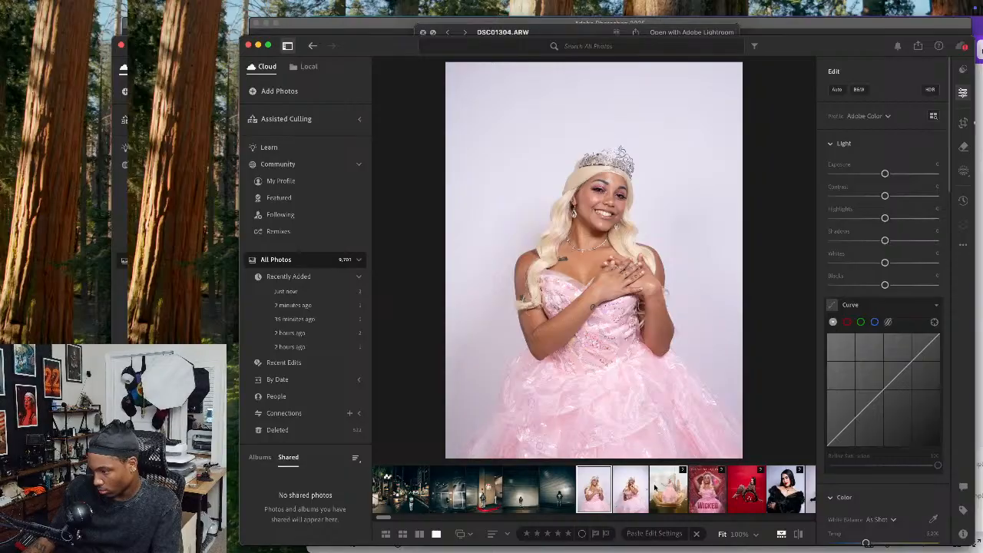
click(655, 488)
key(Right)
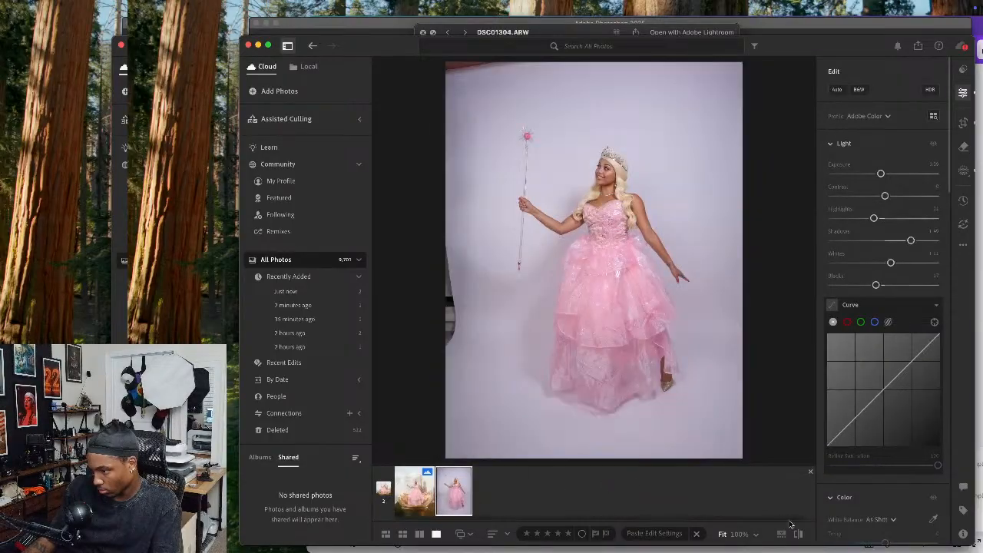
click(964, 247)
click(864, 282)
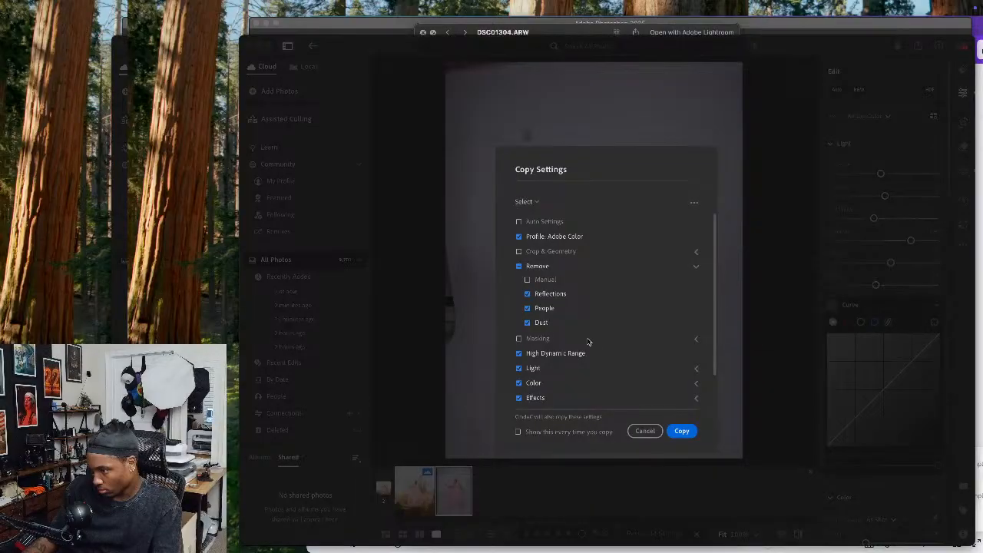
click(682, 431)
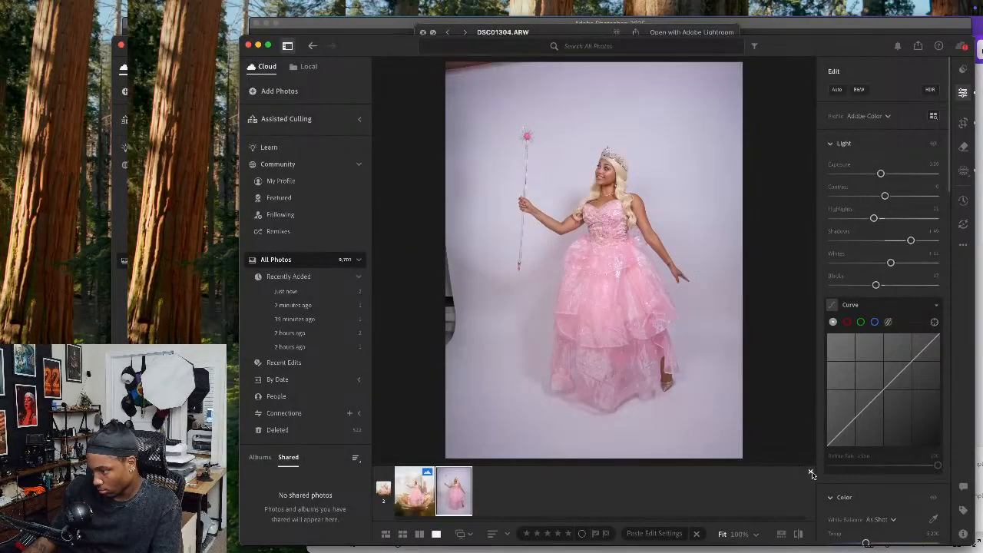
Paste the copied edit settings onto the seated wand portrait and the smiling portrait with hands on the chest
click(669, 489)
click(630, 488)
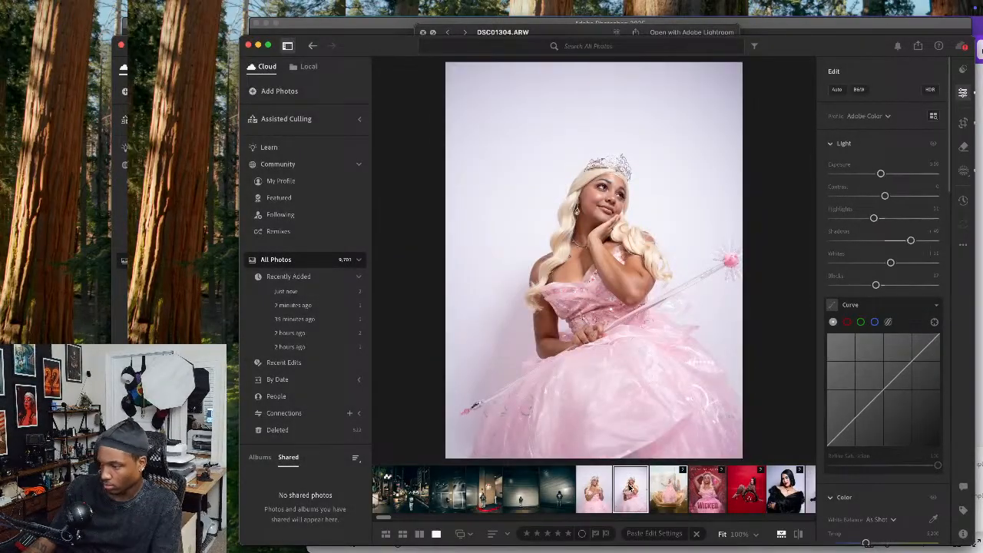
key(super+v)
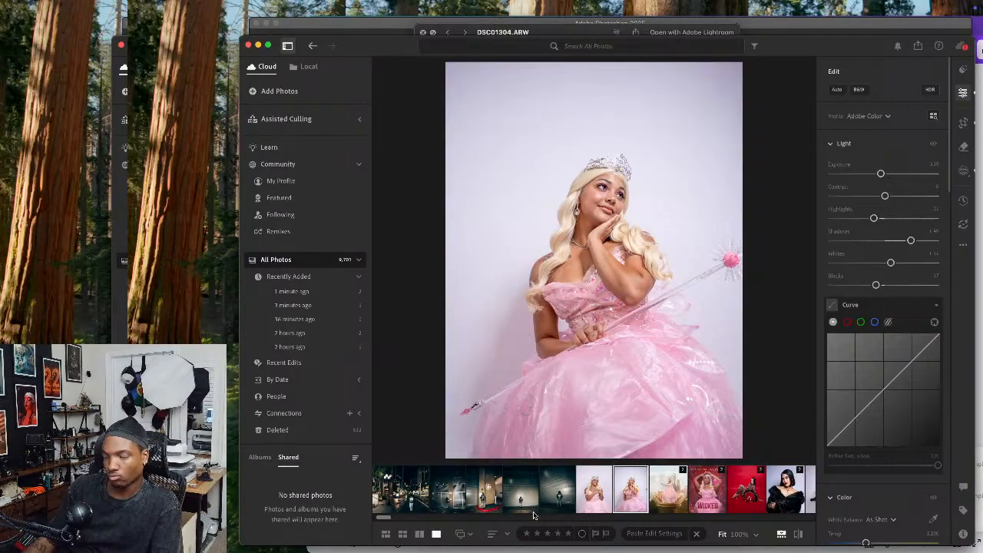
click(593, 492)
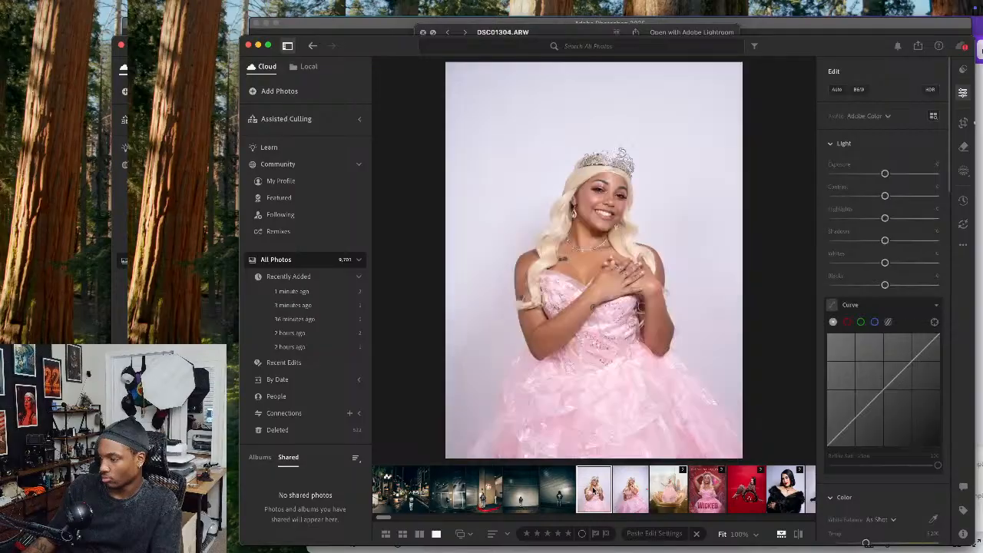
key(super+shift+v)
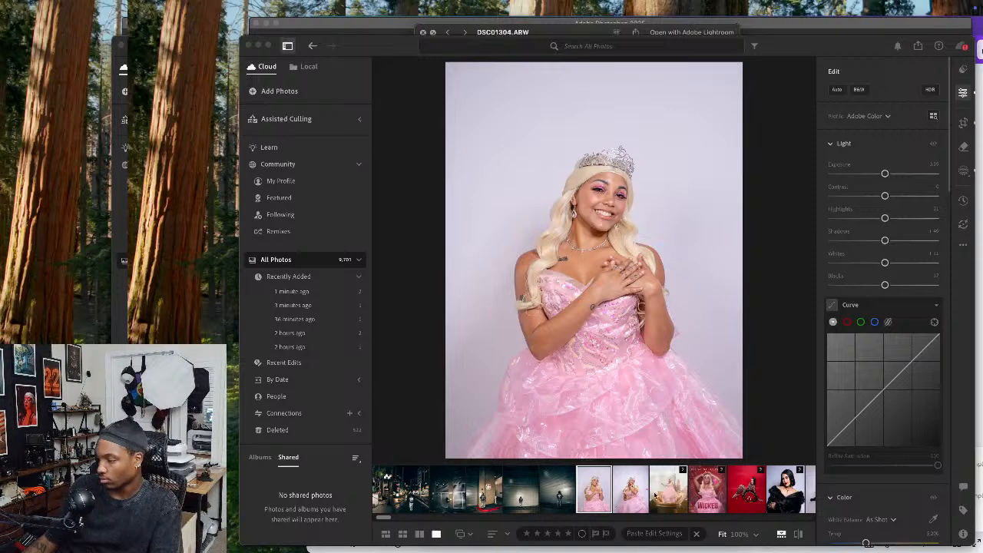
Compare the smiling portrait with its unedited version and lower its shadows slightly
click(798, 536)
click(798, 536)
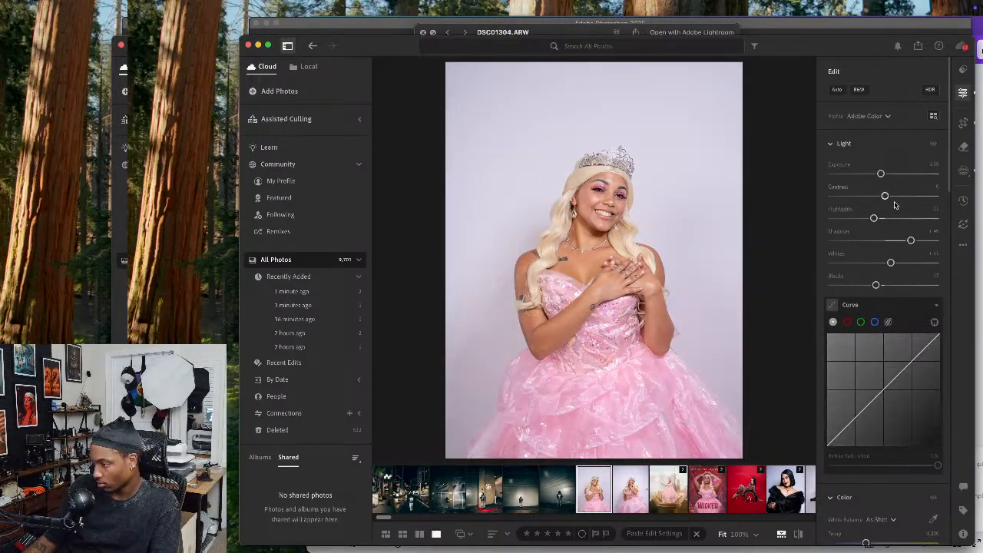
drag(911, 241, 907, 244)
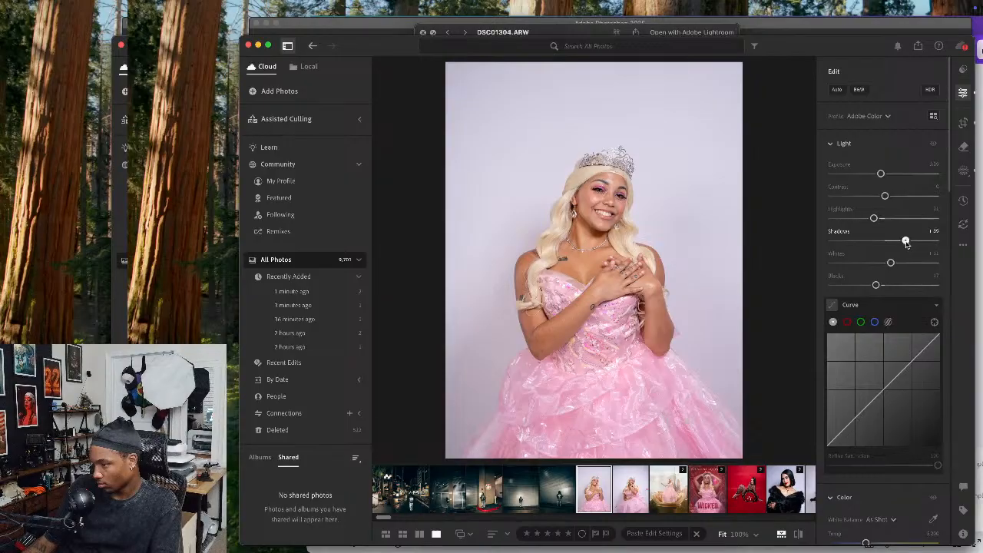
Open the smiling portrait and the seated wand portrait in Photoshop for editing
right_click(597, 266)
mouse_move(638, 338)
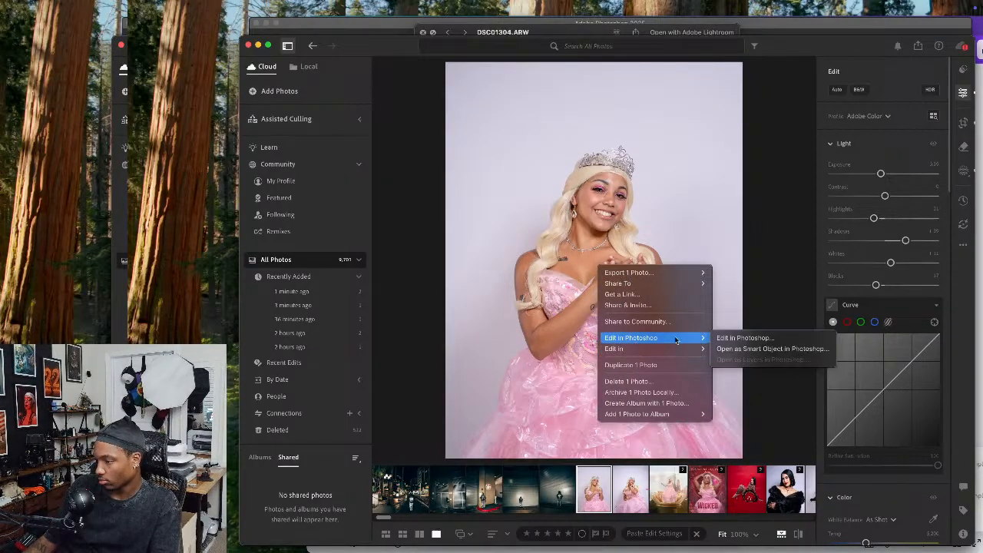
click(728, 338)
key(Right)
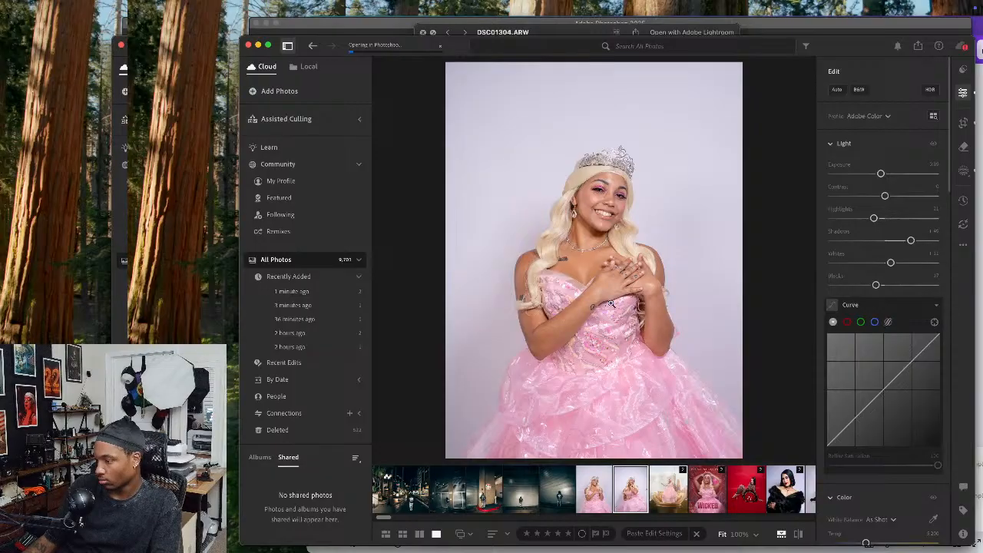
right_click(612, 307)
mouse_move(653, 375)
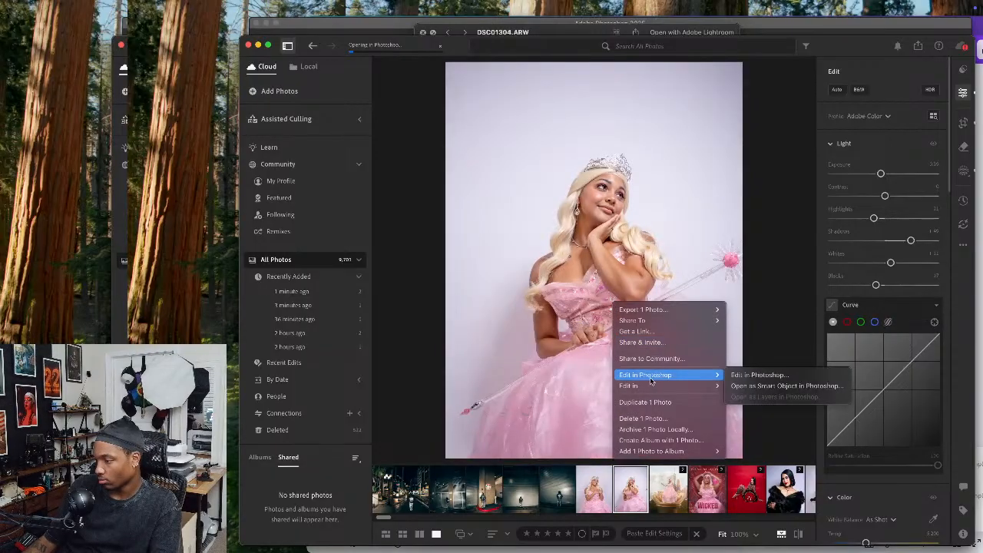
click(756, 375)
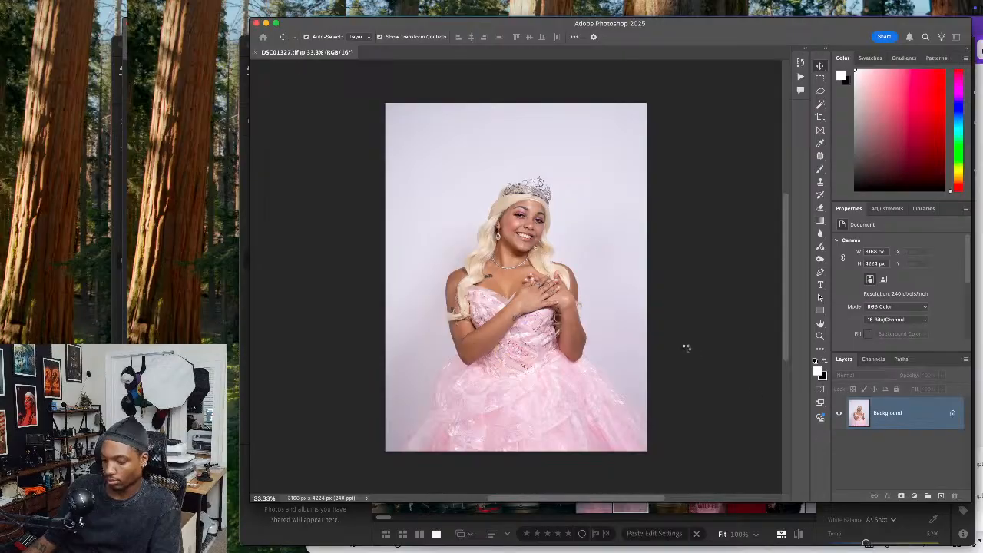
Duplicate the wand portrait's background layer twice and crop the image to a 4:5 ratio
key(ctrl+j)
key(ctrl+j)
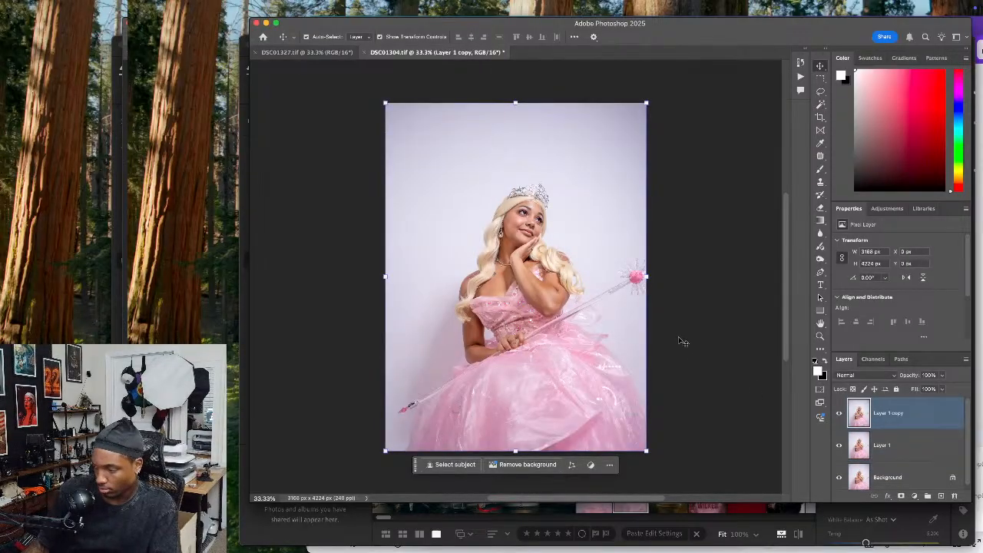
key(c)
click(587, 282)
drag(587, 283, 587, 276)
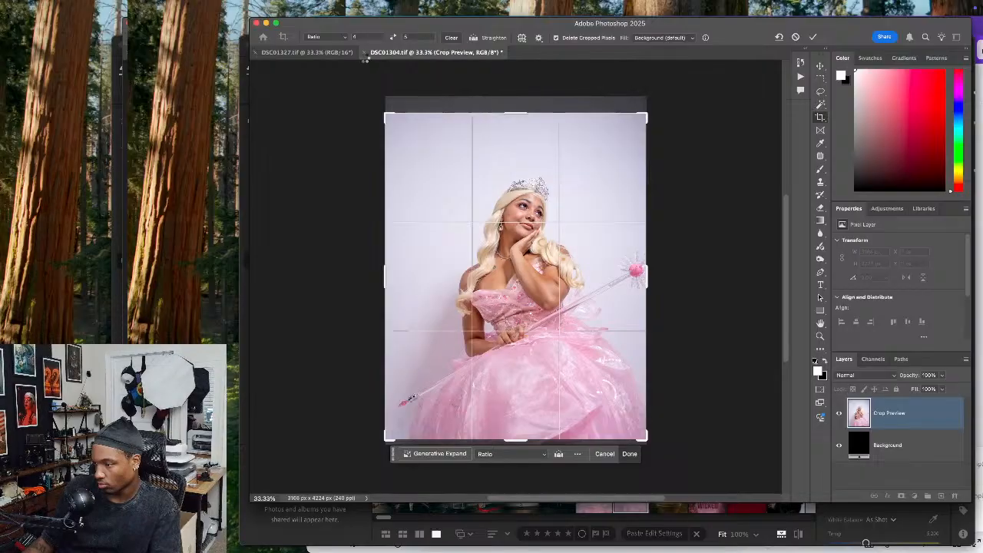
Crop the smiling portrait DSC01327.tif to a 4:5 ratio and duplicate its background layer twice
click(324, 52)
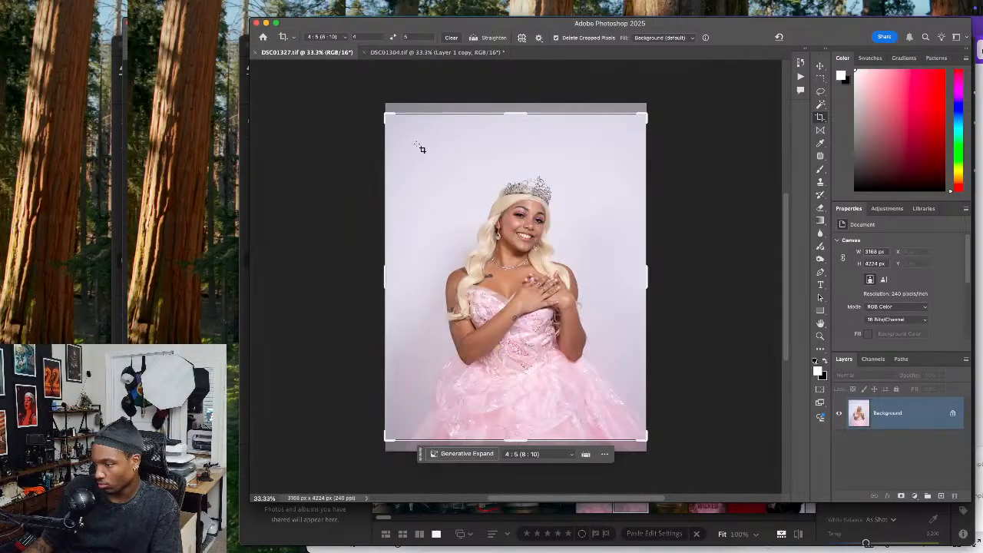
click(492, 245)
drag(491, 244, 492, 242)
key(Return)
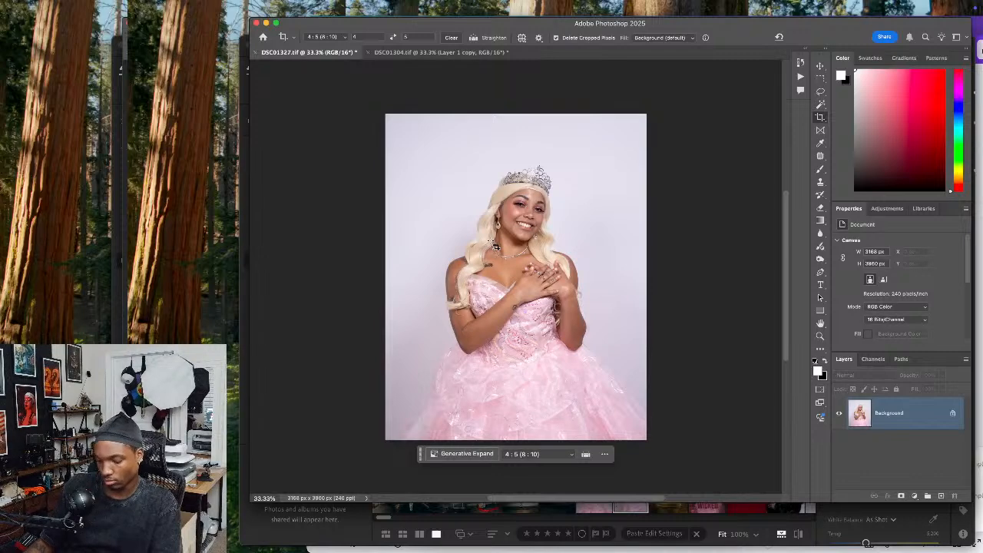
key(super+j)
key(super+j)
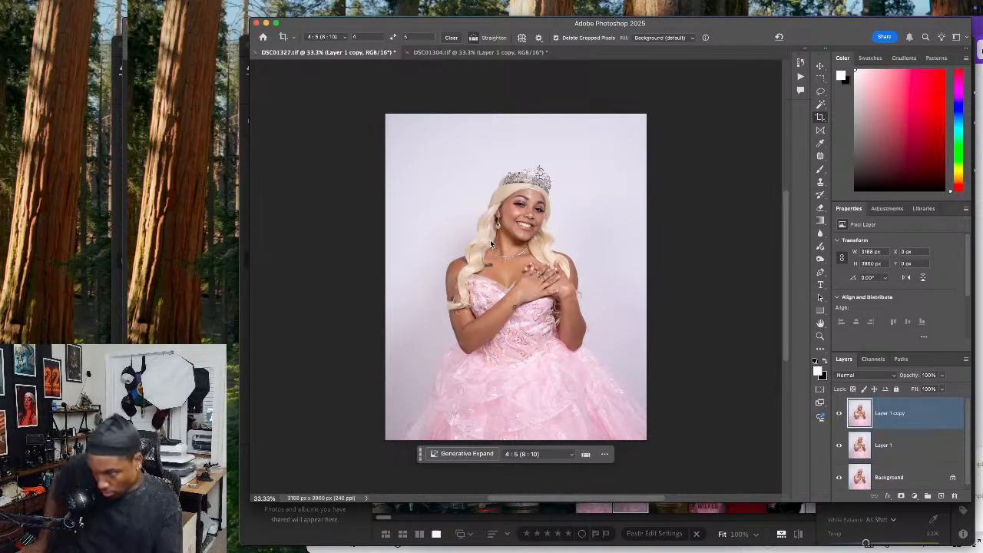
Start Liquify on the smiling portrait's top layer and push in the subject's right elbow with a small brush
key(super+shift+x)
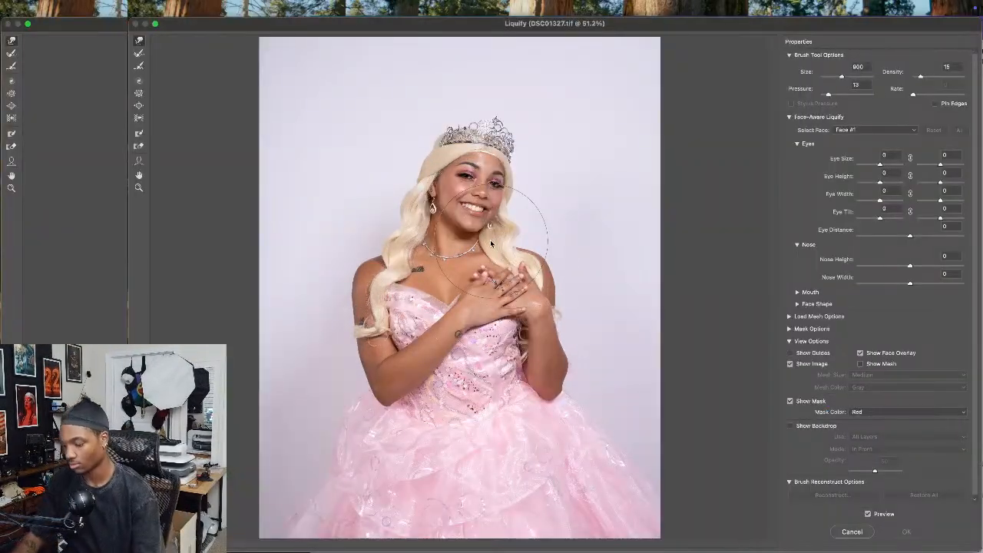
key(super+equal)
key(bracketleft)
key(bracketleft)
key(bracketleft)
key(bracketleft)
key(bracketleft)
key(super+equal)
mouse_move(618, 497)
mouse_down()
mouse_move(580, 413)
mouse_move(605, 317)
mouse_up()
key(bracketleft)
key(bracketleft)
key(bracketleft)
drag(297, 351, 300, 343)
key(bracketleft)
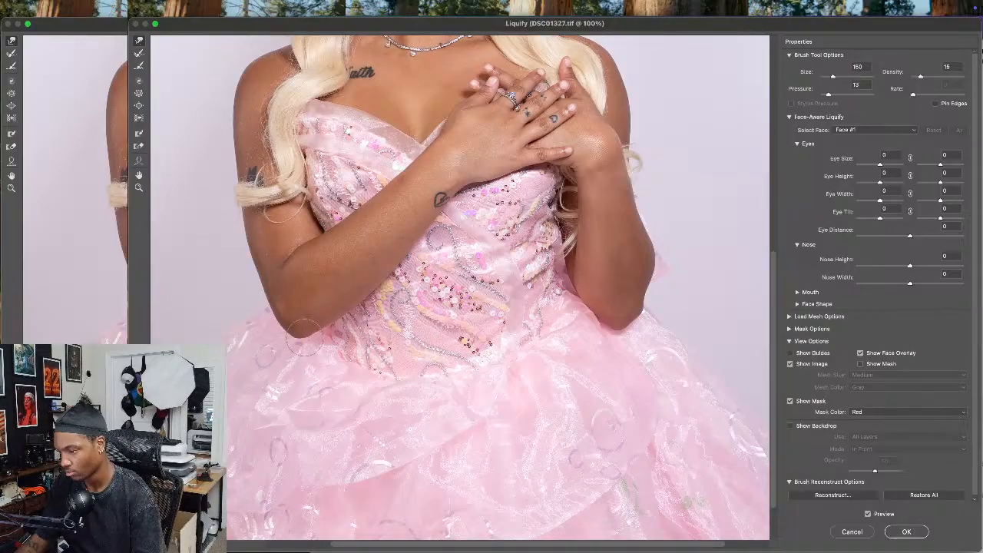
Slim the outer edge of the subject's left elbow and forearm in Liquify, adjusting the brush between size 175 and 400
key(bracketright)
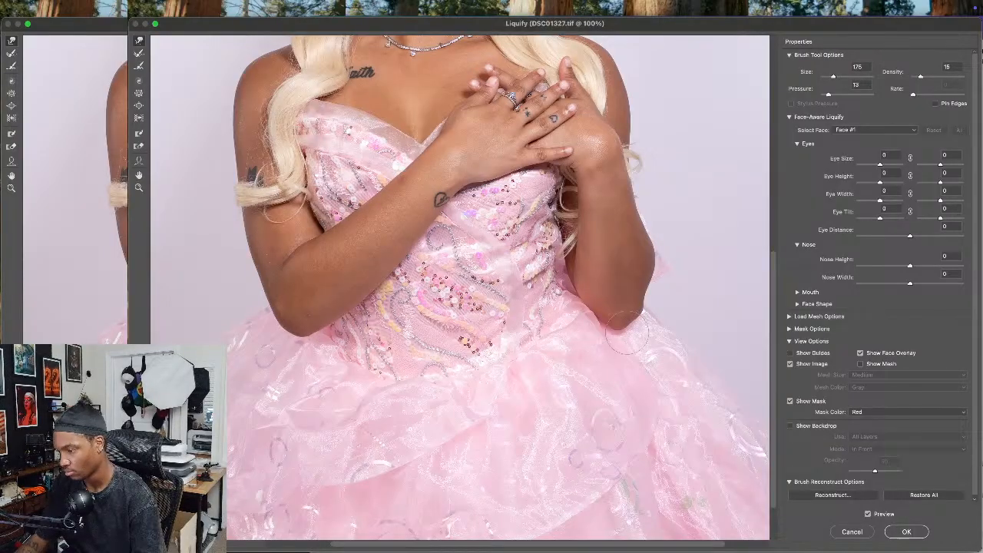
key(bracketright)
key(bracketright)
key(bracketright)
key(bracketleft)
key(bracketleft)
key(bracketleft)
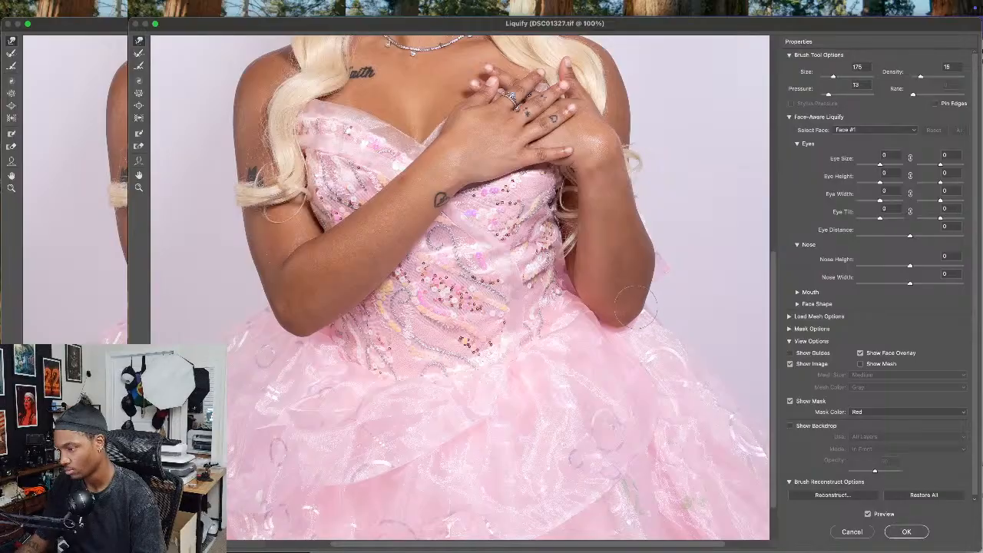
key(bracketright)
key(bracketright)
key(bracketright)
key(bracketright)
key(bracketright)
key(bracketright)
key(bracketright)
key(bracketright)
key(bracketright)
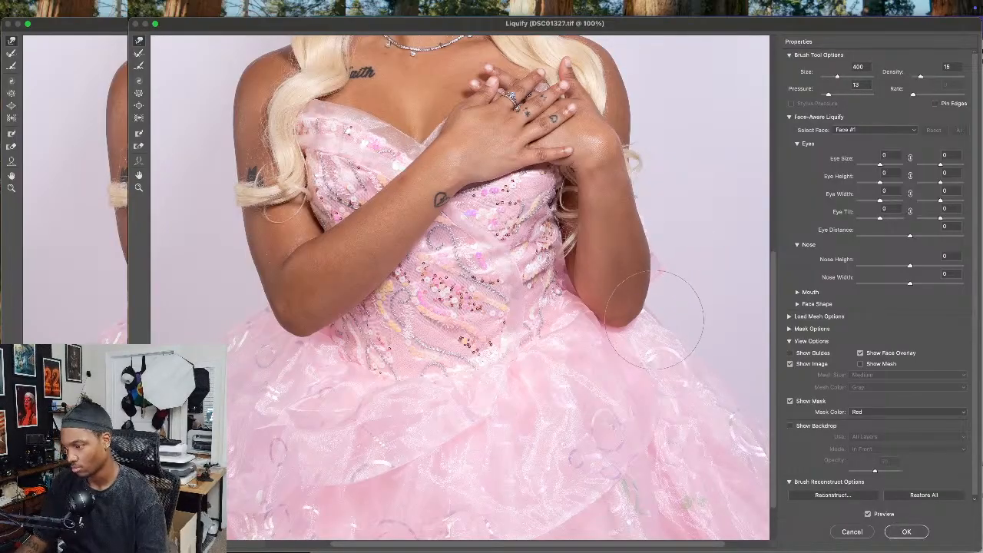
Refine the outline of the hair around the crown in Liquify with brush sizes between 300 and 175
scroll(636, 307, up, 5)
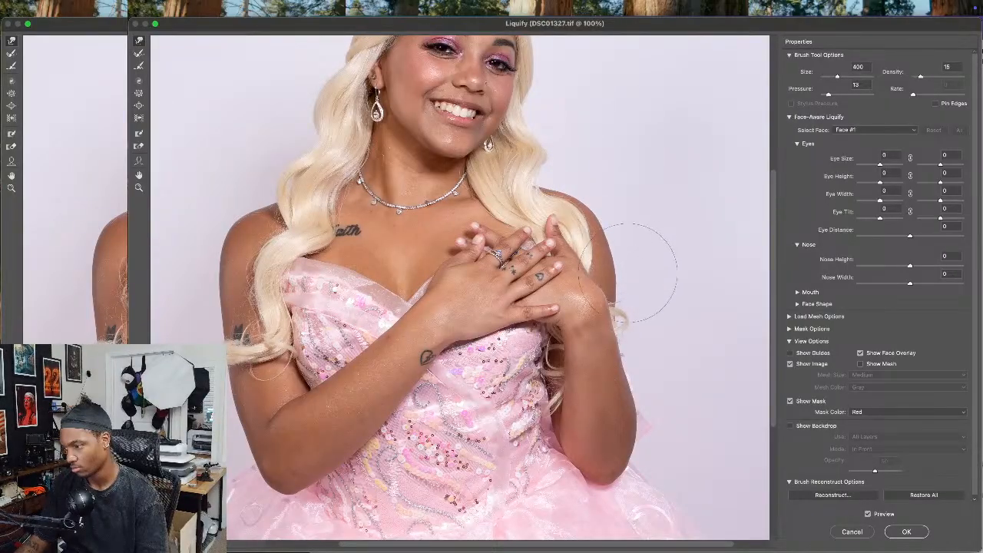
scroll(625, 274, left, 5)
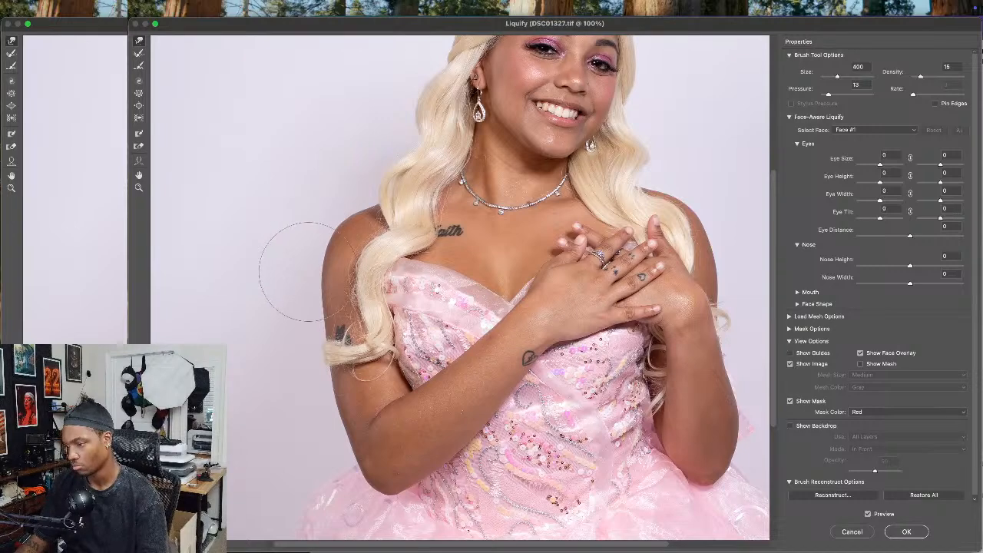
scroll(299, 271, up, 6)
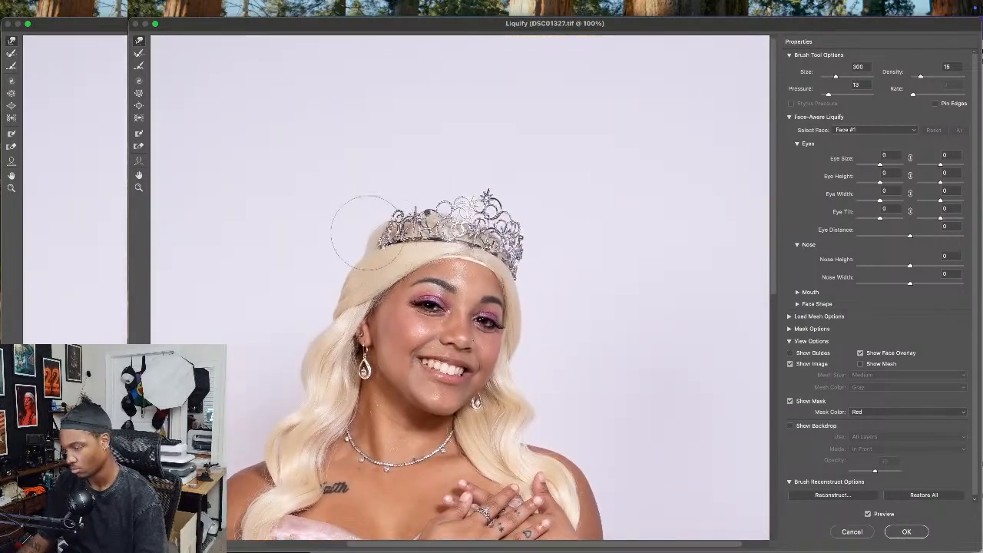
key(bracketleft)
key(bracketleft)
key(bracketleft)
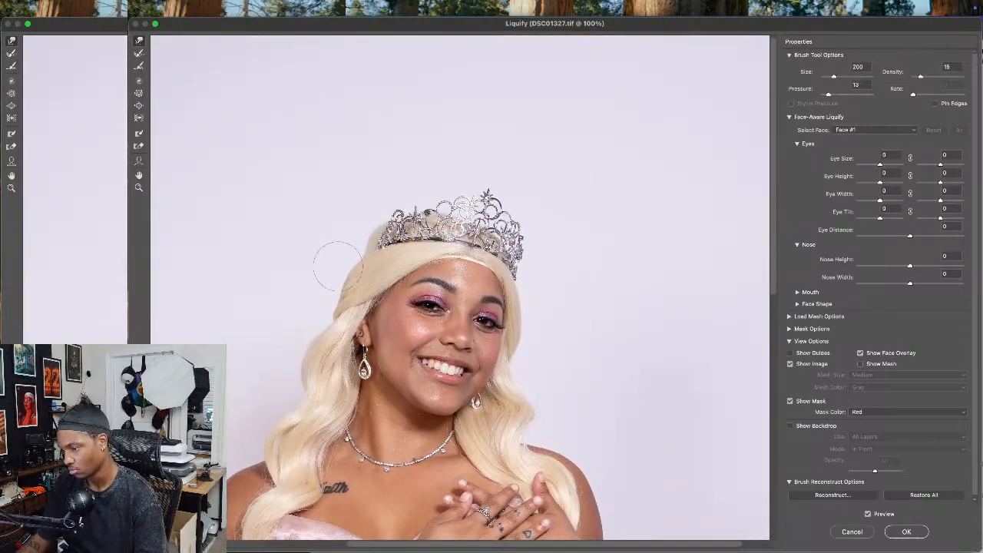
key(bracketright)
mouse_move(539, 364)
mouse_down()
mouse_move(556, 293)
mouse_move(567, 383)
mouse_move(579, 388)
mouse_up()
key(bracketleft)
key(bracketleft)
key(bracketleft)
key(bracketright)
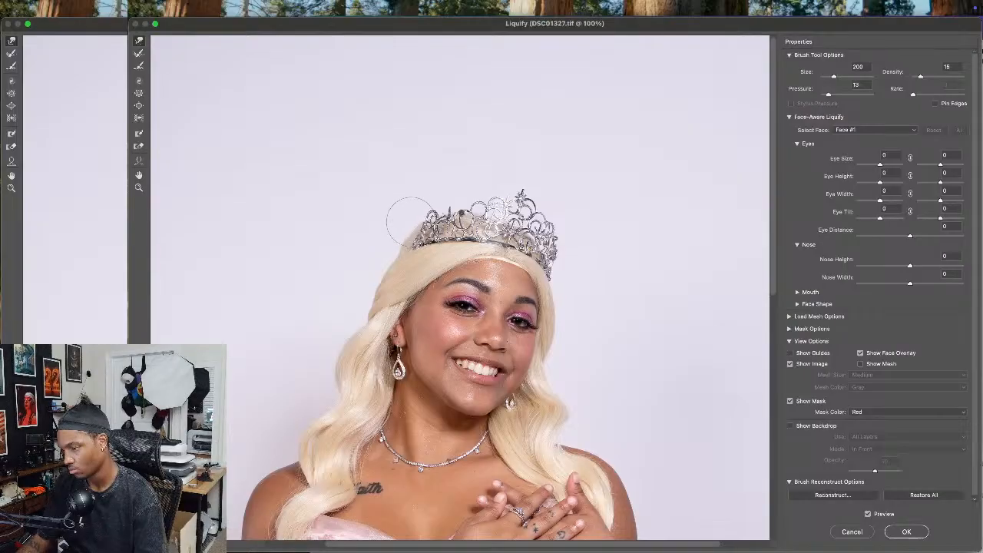
key(bracketleft)
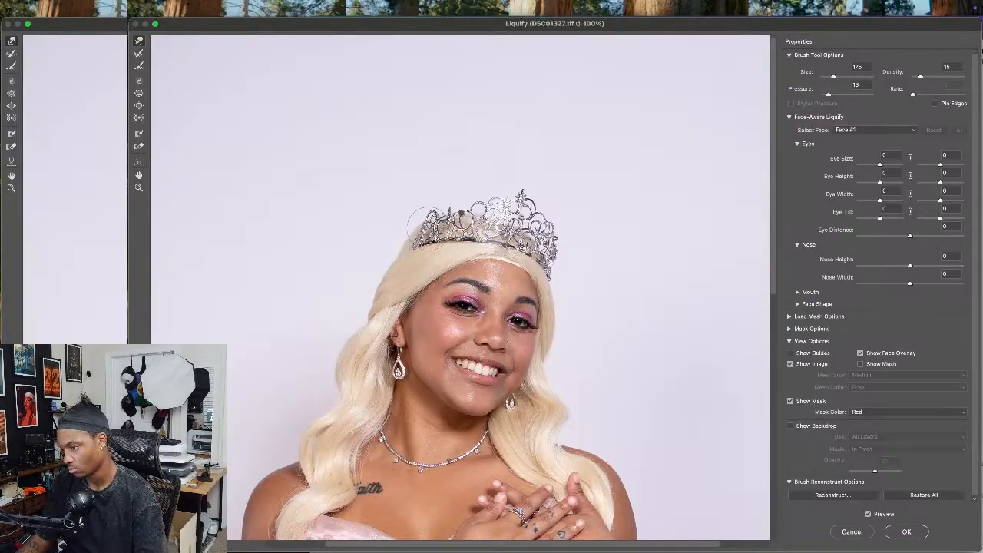
Widen the gown's skirt on both sides with a Liquify brush of about size 1200 and apply the filter
scroll(460, 203, down, 10)
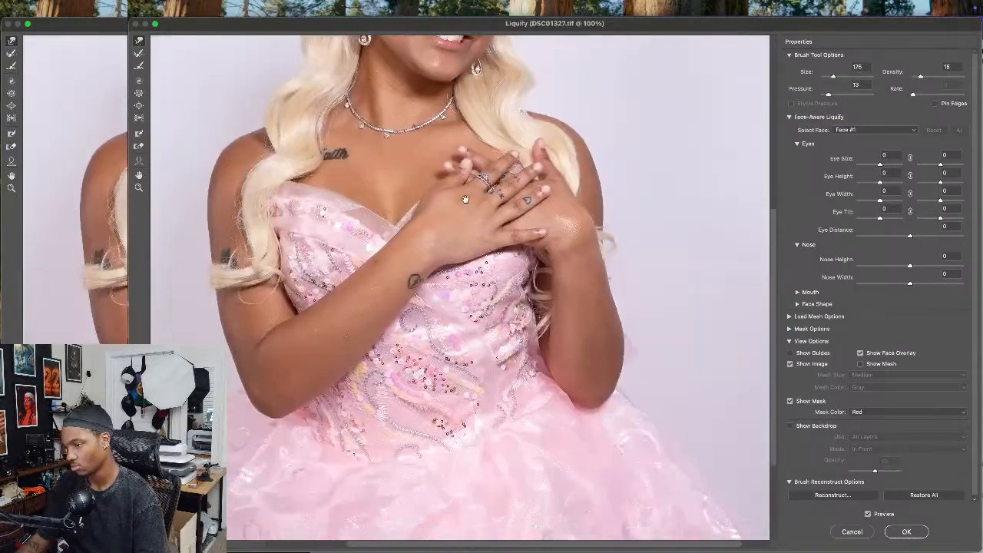
scroll(465, 198, up, 10)
scroll(477, 206, down, 13)
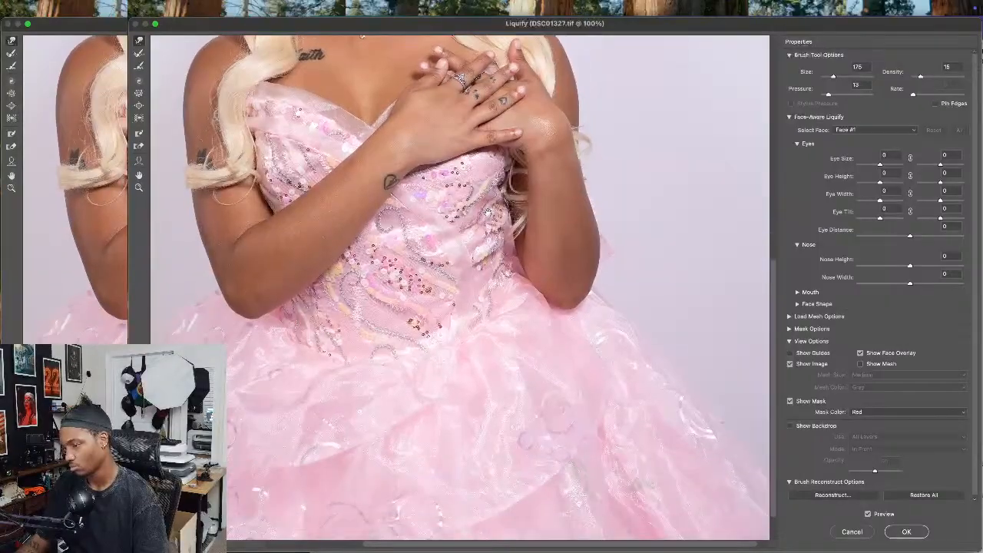
scroll(487, 211, down, 2)
key(super+0)
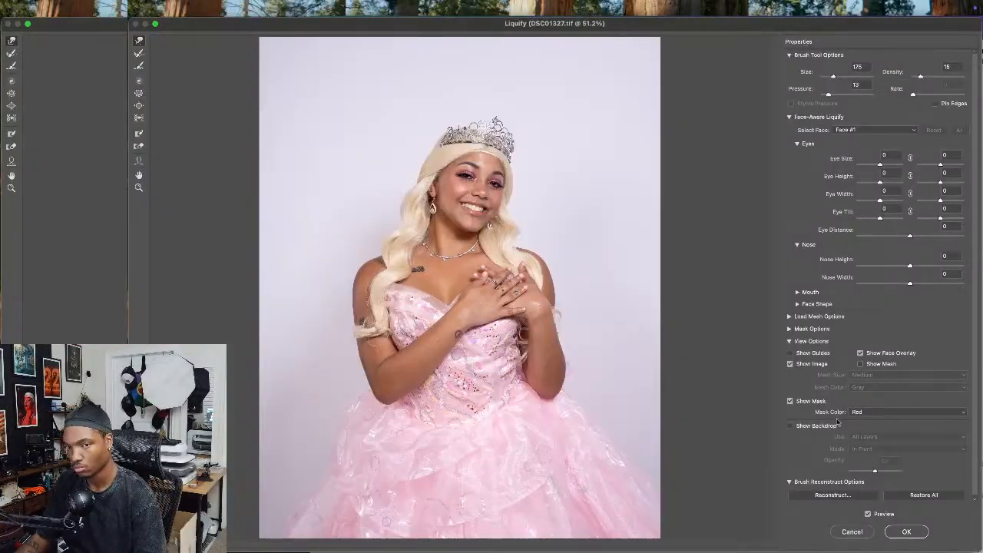
key(bracketright)
key(bracketright)
key(bracketright)
key(bracketright)
key(bracketright)
key(bracketright)
key(bracketright)
key(bracketright)
key(bracketright)
key(bracketright)
key(bracketright)
key(bracketright)
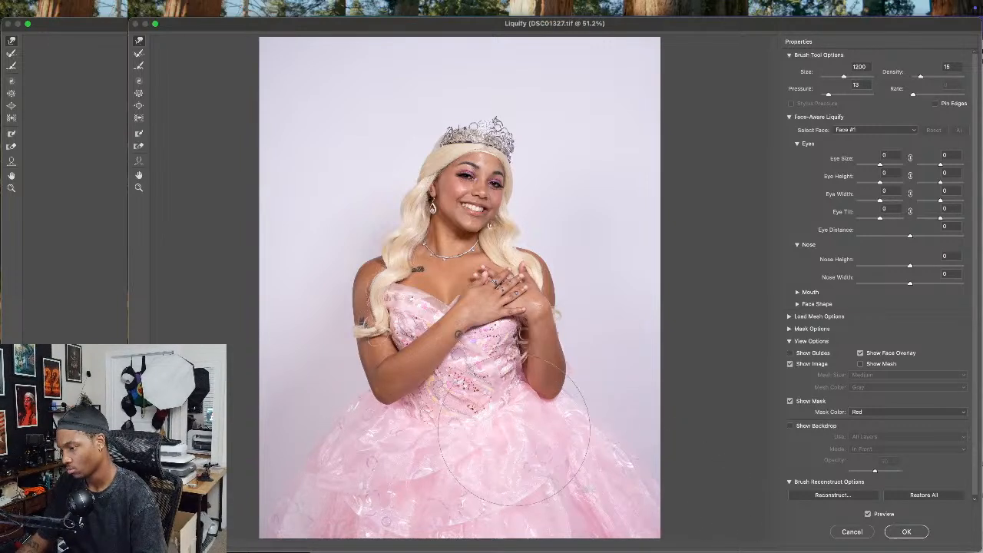
key(bracketleft)
key(bracketleft)
key(bracketleft)
key(bracketleft)
key(bracketleft)
key(bracketleft)
key(bracketleft)
key(bracketleft)
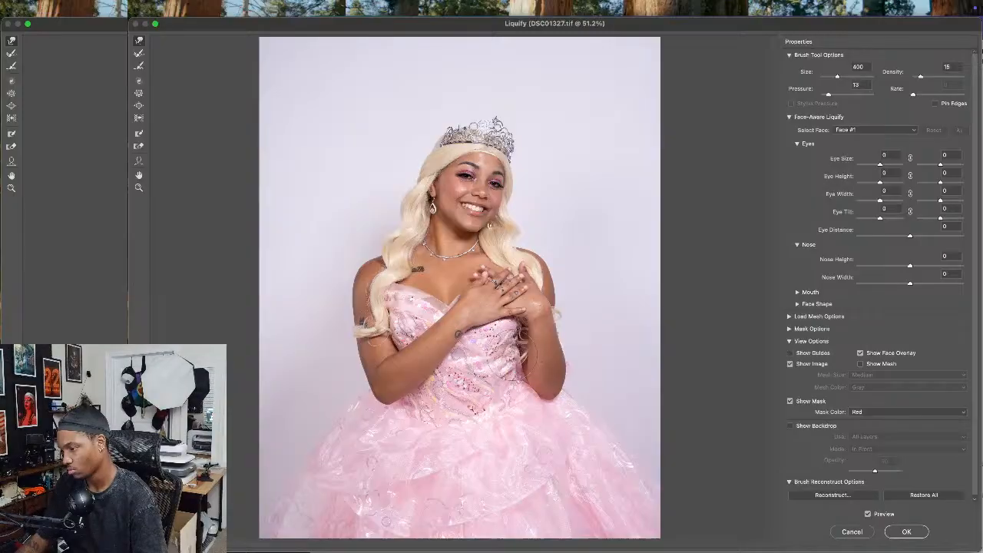
click(907, 532)
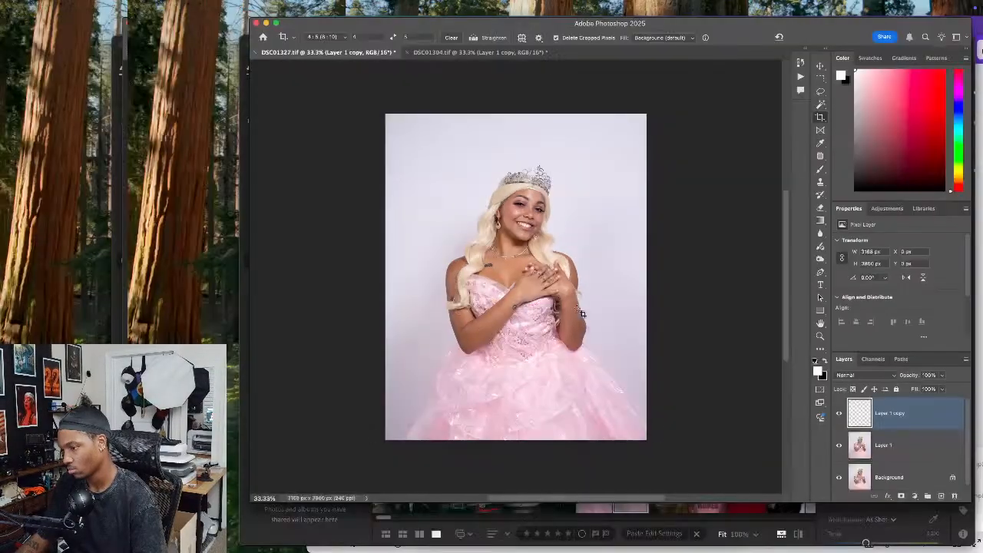
Start Liquify on the wand portrait DSC01304.tif and push both sides of the skirt outward with a size 1200 brush
click(465, 52)
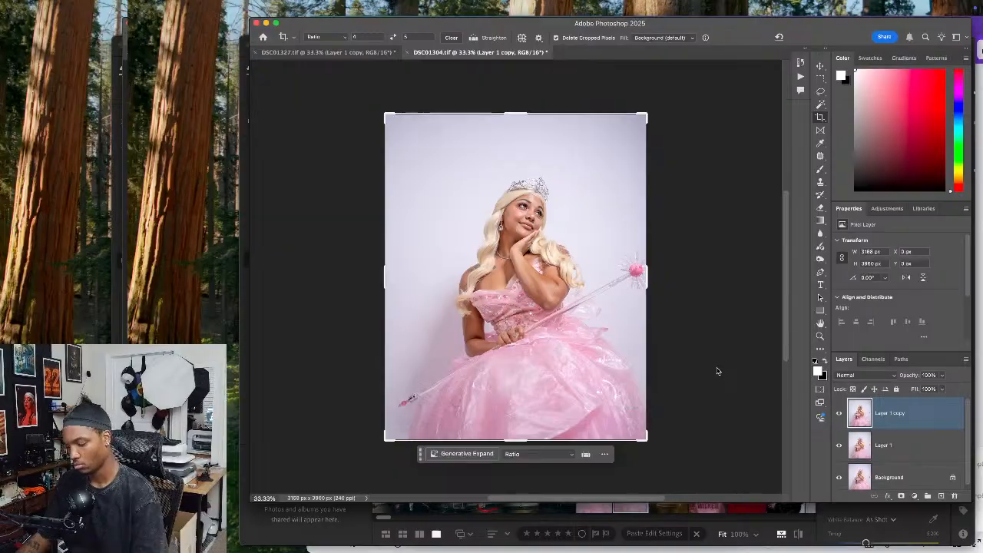
key(super+shift+x)
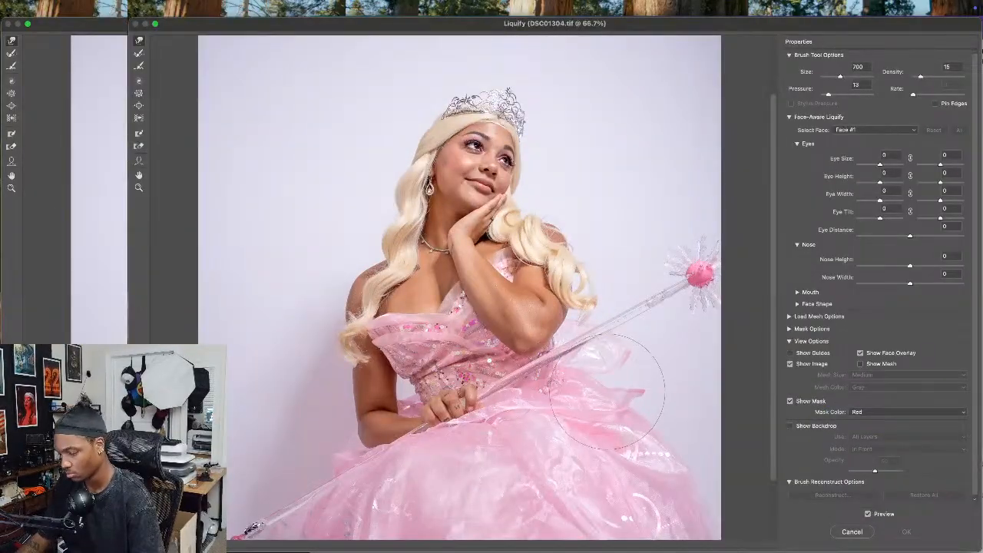
key(super+minus)
key(])
key(])
drag(603, 438, 678, 463)
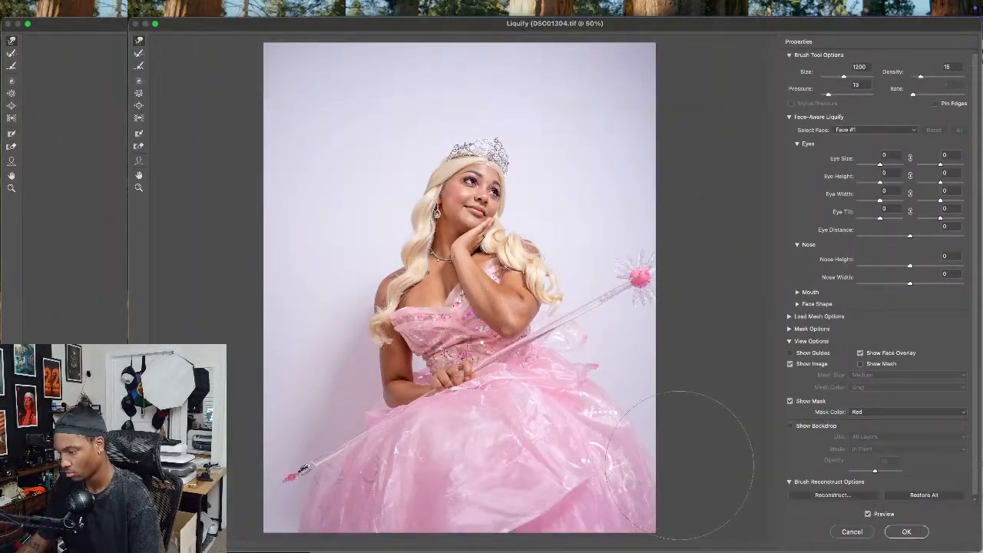
drag(607, 438, 656, 467)
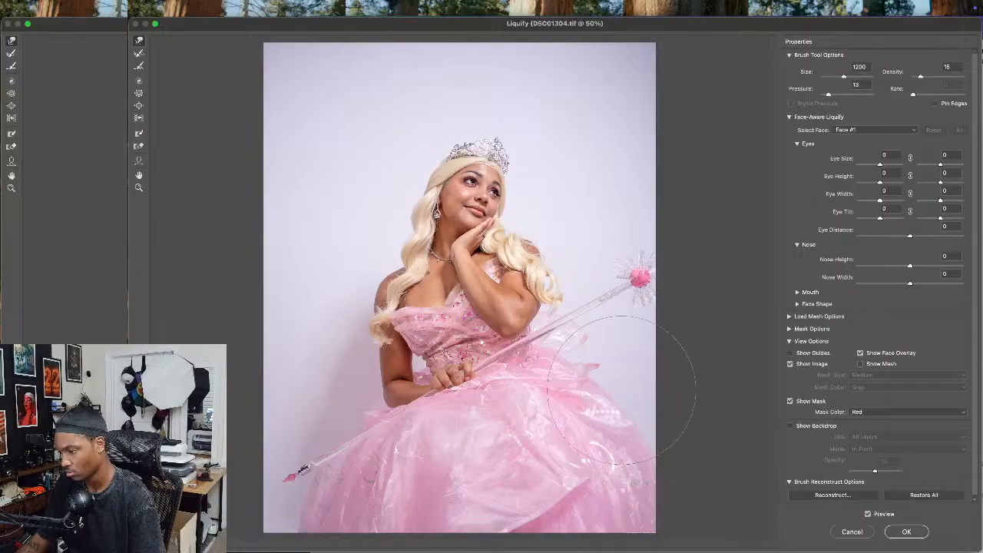
drag(372, 476, 343, 484)
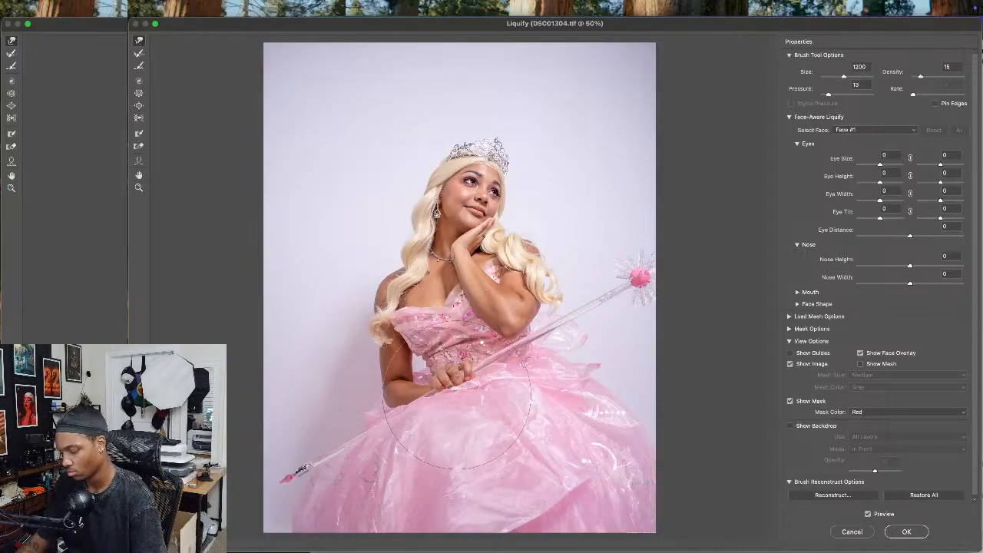
Push the bodice's outer bust edge beside the lowered arm outward in Liquify, using brush sizes from 900 down to 175
key(super+plus)
drag(434, 433, 512, 374)
key(bracketleft)
key(bracketleft)
key(bracketleft)
key(bracketleft)
key(bracketleft)
key(bracketleft)
key(bracketleft)
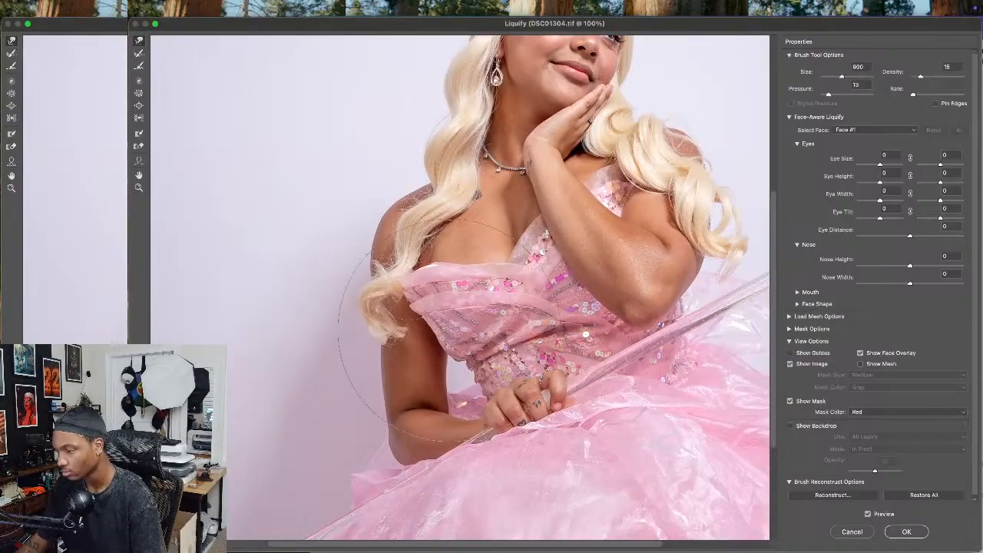
drag(428, 323, 417, 328)
key(bracketleft)
key(bracketleft)
key(bracketleft)
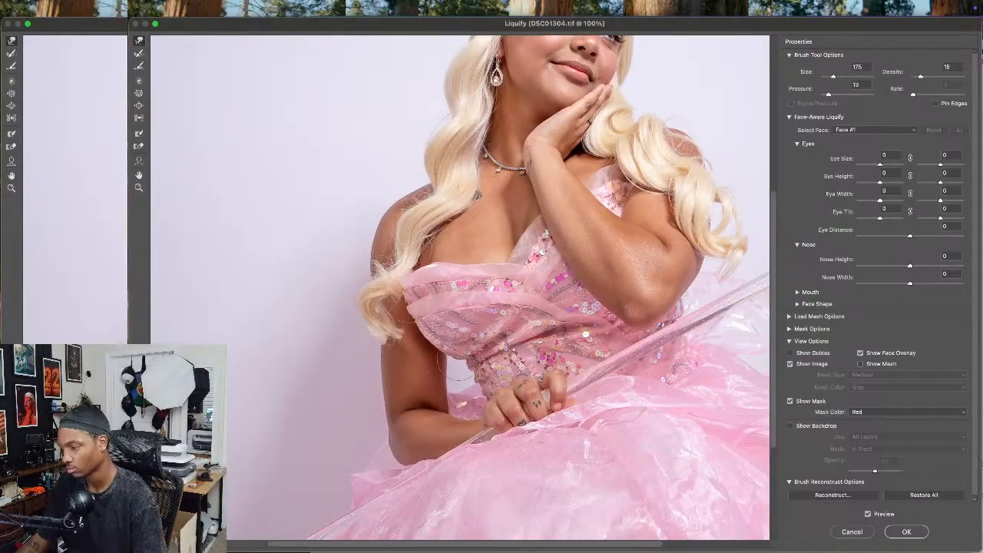
key(bracketright)
key(bracketright)
key(bracketright)
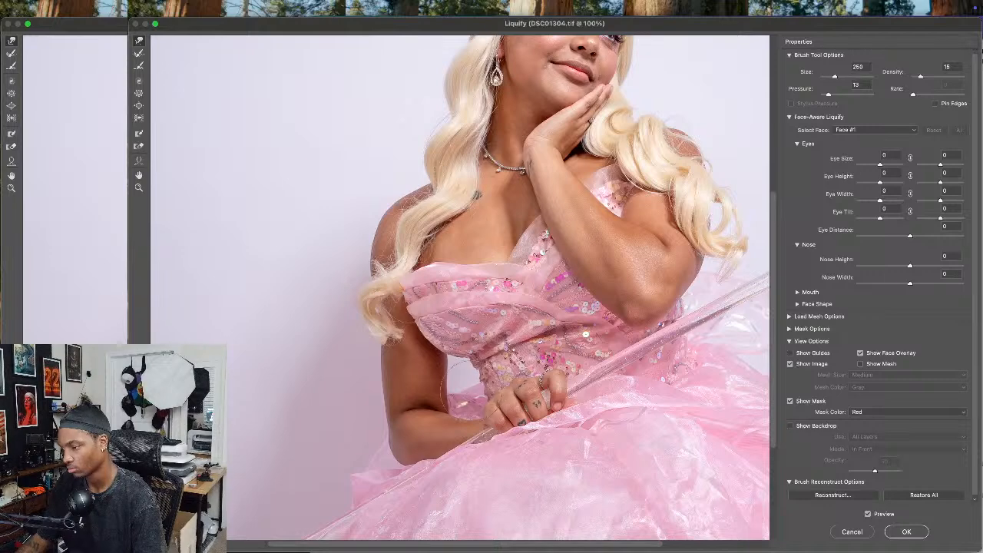
Slim the elbow of the raised arm in Liquify with brush sizes between 300 and 500
drag(634, 247, 518, 343)
key(bracketright)
key(bracketright)
key(bracketright)
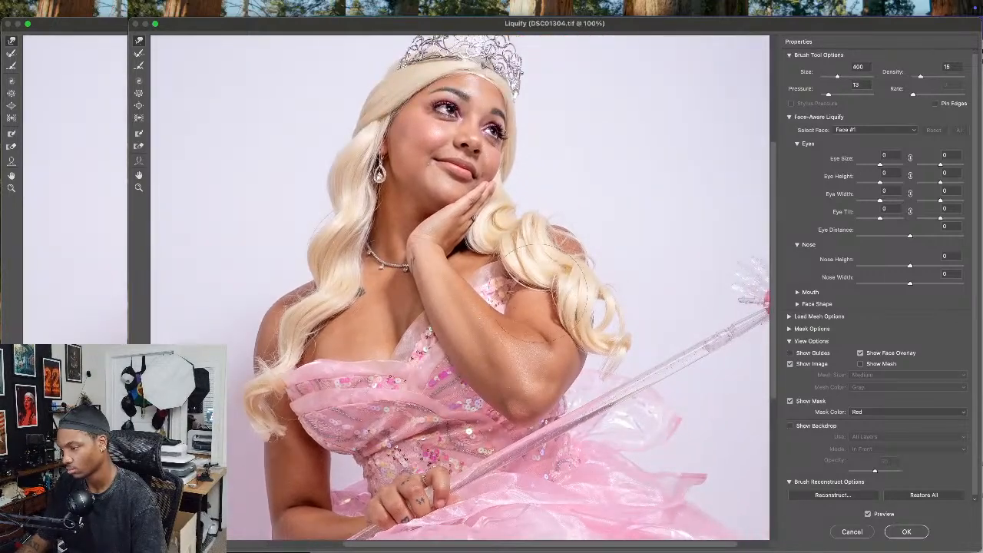
drag(600, 357, 589, 362)
key(bracketleft)
key(bracketleft)
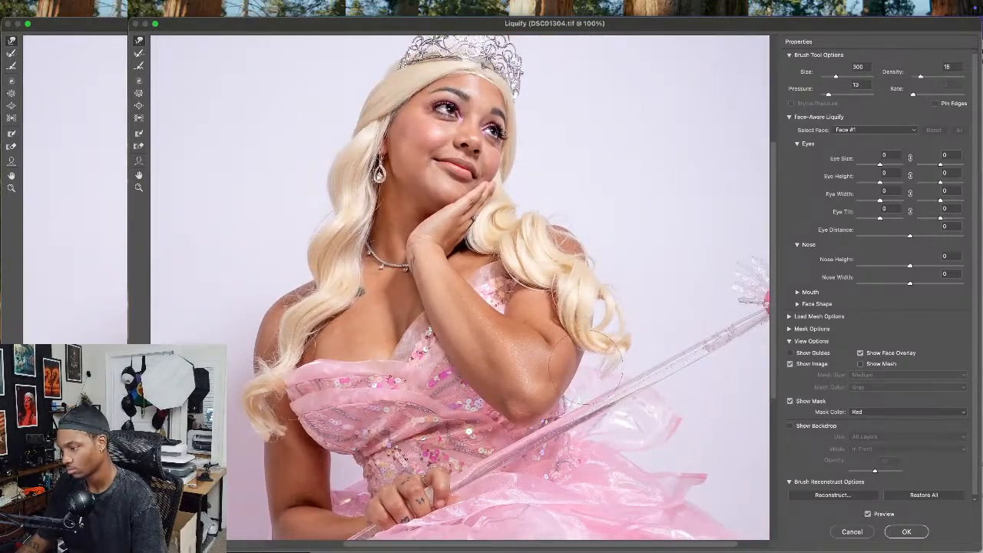
key(bracketright)
key(bracketright)
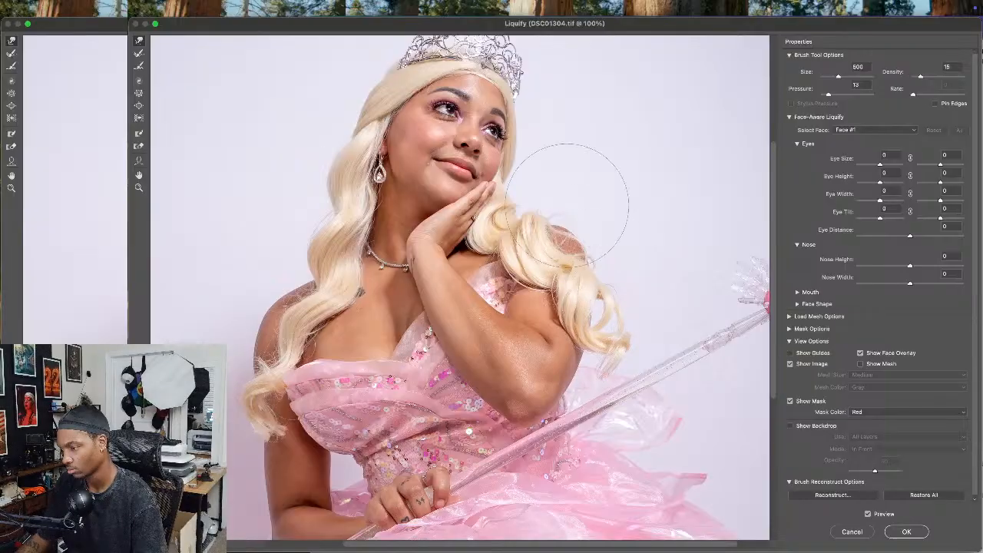
Refine the outline of the hair beside the tiara in Liquify with a brush of size 200
scroll(599, 223, up, 5)
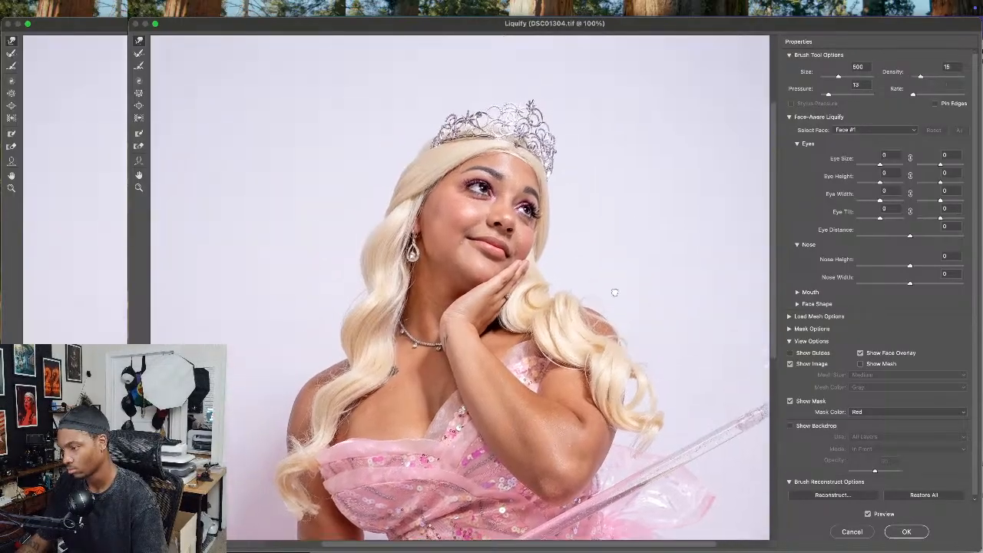
key(bracketleft)
key(bracketleft)
key(bracketleft)
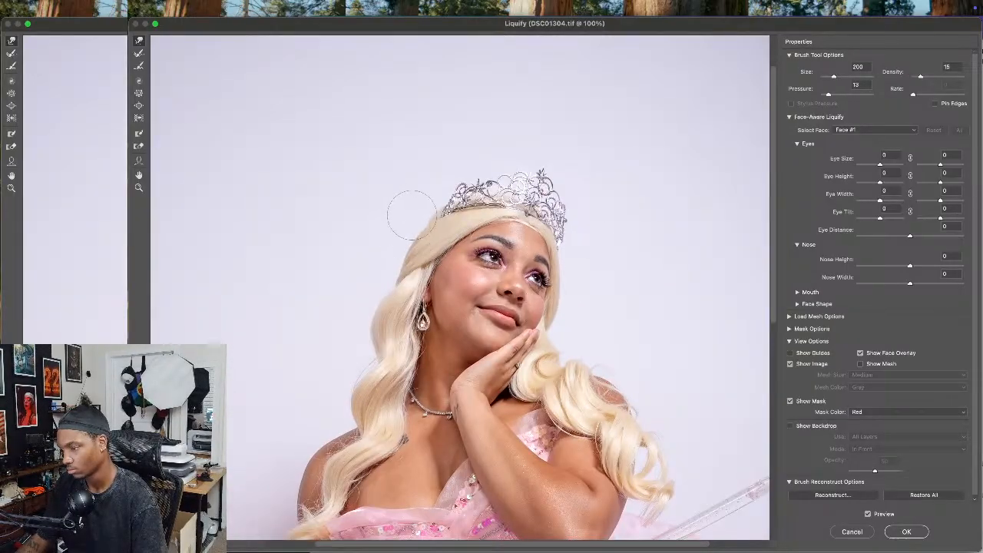
Push the outer edge of the lowered arm's shoulder and upper arm inward with a size 600 Liquify brush
scroll(421, 208, down, 5)
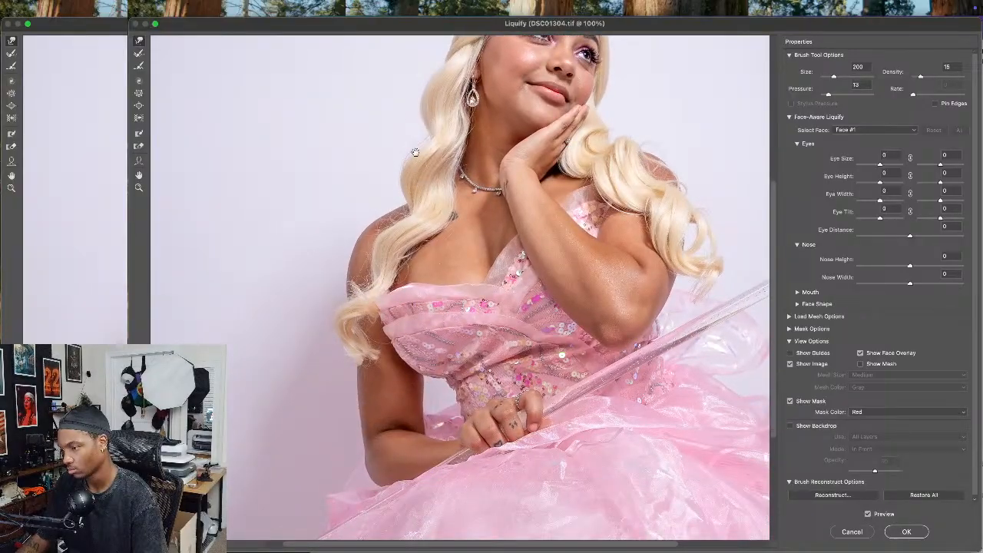
mouse_move(419, 146)
mouse_down()
mouse_move(458, 114)
mouse_move(441, 231)
mouse_up()
key(bracketright)
key(bracketright)
key(bracketright)
key(bracketright)
key(bracketright)
key(bracketright)
key(bracketright)
key(bracketright)
drag(344, 256, 358, 254)
drag(389, 311, 369, 253)
mouse_move(422, 299)
mouse_down()
mouse_move(325, 272)
mouse_move(314, 244)
mouse_up()
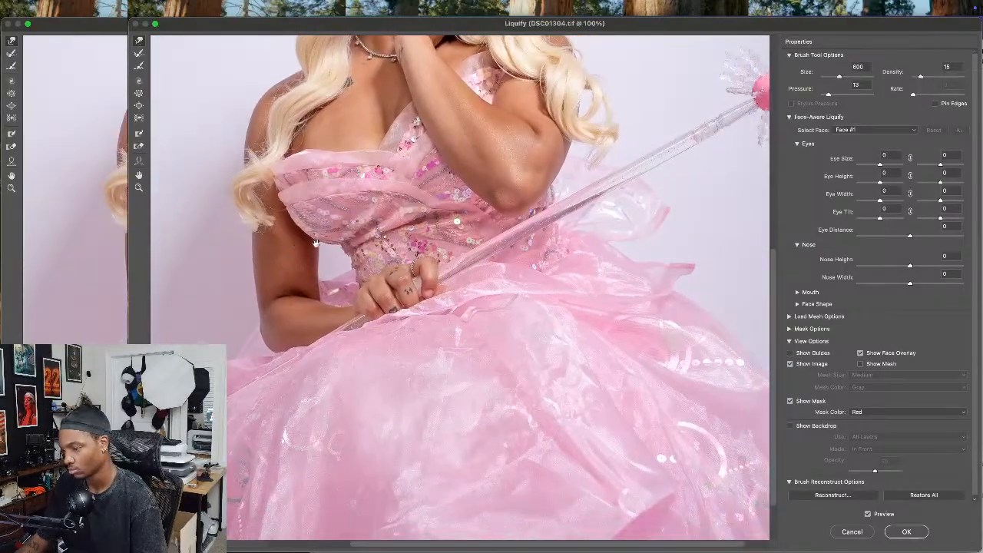
key(super+0)
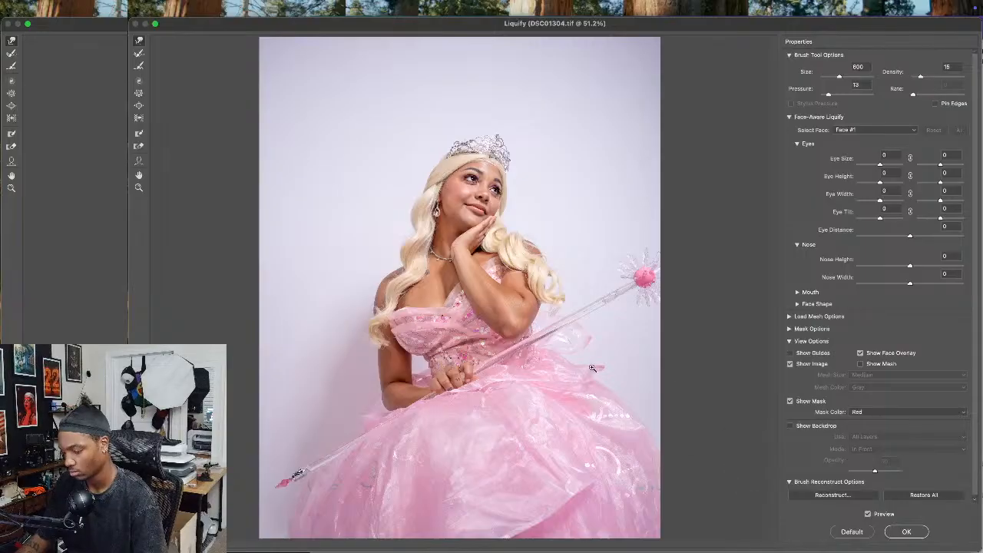
Refine the bodice's upper edge below the collarbone in Liquify with brush sizes 250 and 400
scroll(430, 341, up, 5)
scroll(430, 341, left, 10)
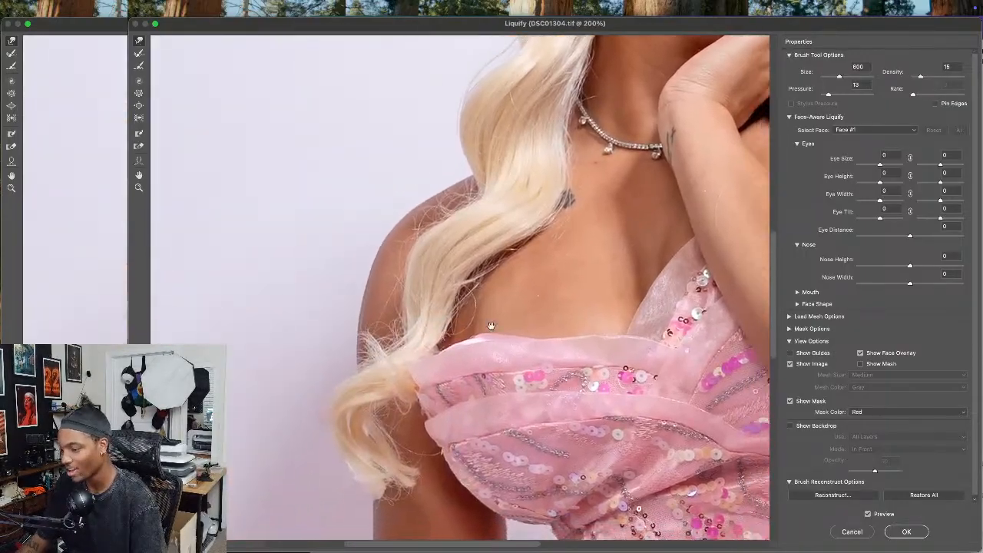
key(bracketleft)
key(bracketleft)
key(bracketleft)
key(bracketleft)
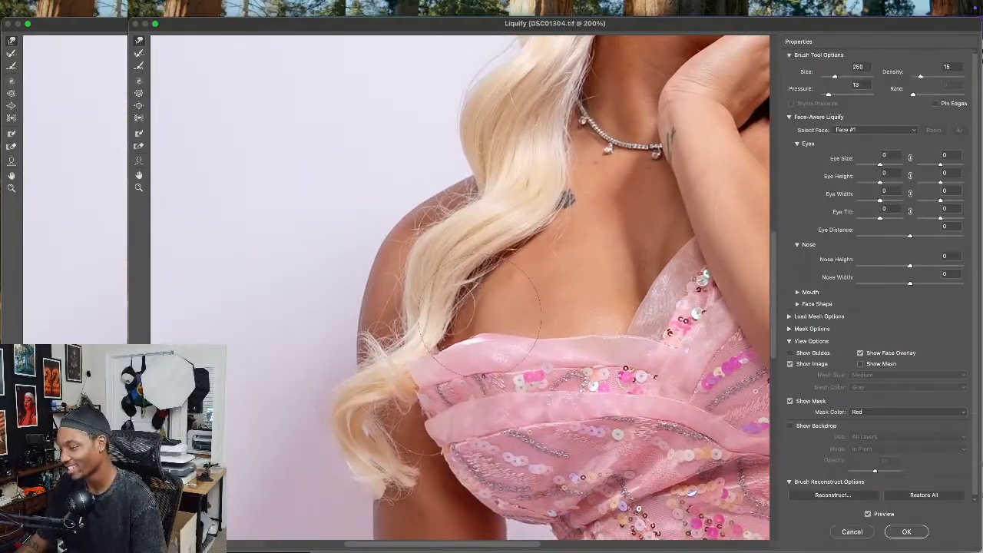
key(bracketright)
key(bracketright)
key(super+0)
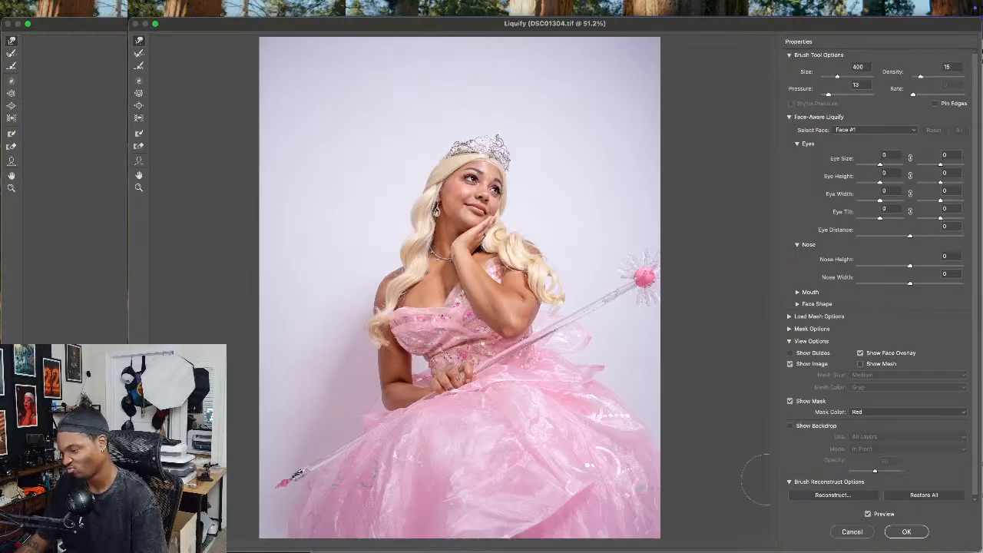
Smooth the bodice's waist edge beside the resting hand with Liquify brushes of size 90 and 70, and apply the filter
key(super+equal)
key(super+equal)
key(super+equal)
key(super+equal)
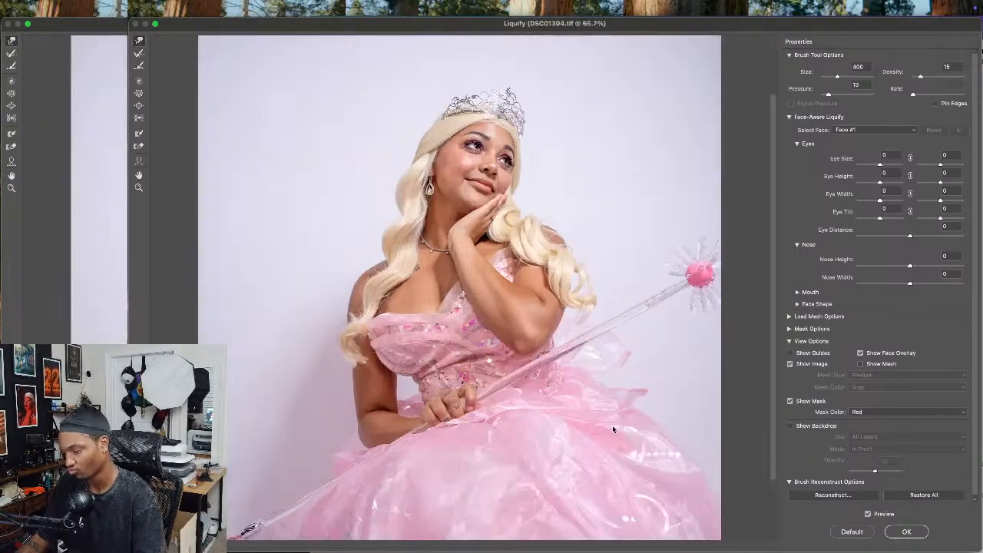
scroll(573, 340, down, 10)
key(bracketleft)
key(bracketleft)
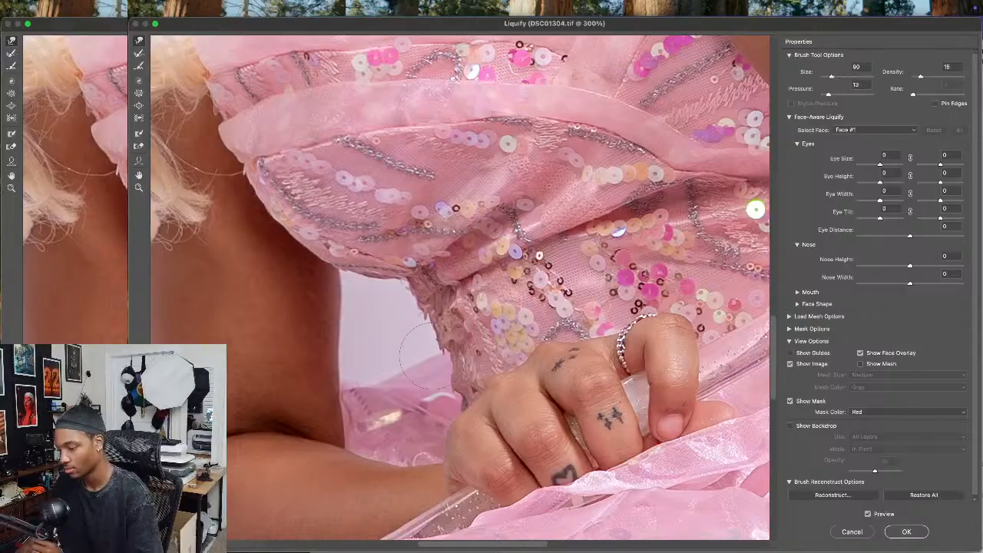
key(bracketleft)
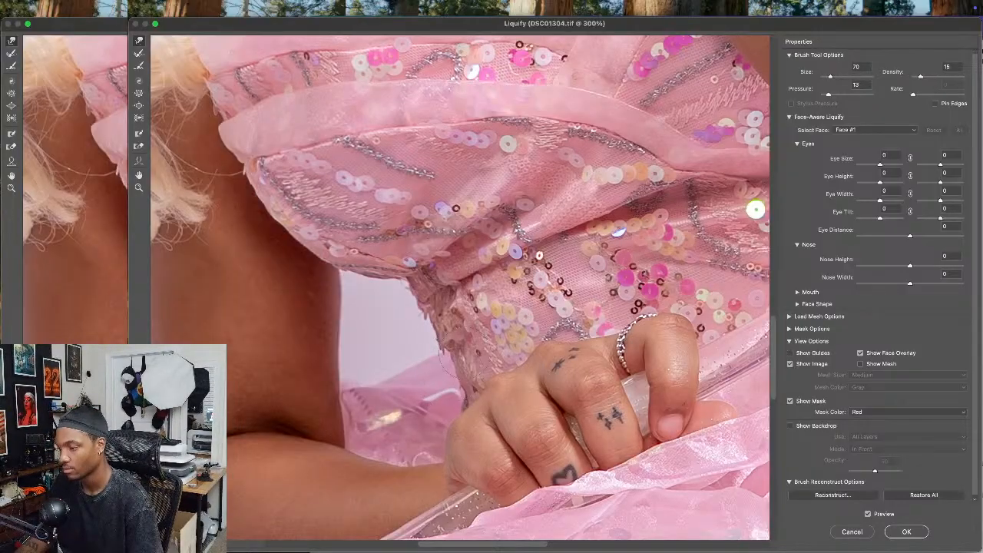
key(super+0)
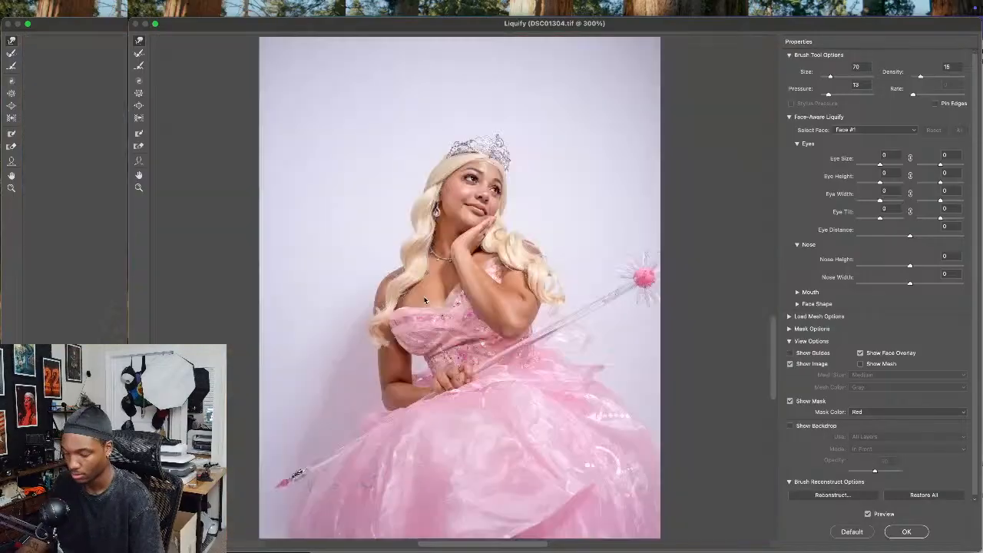
click(888, 530)
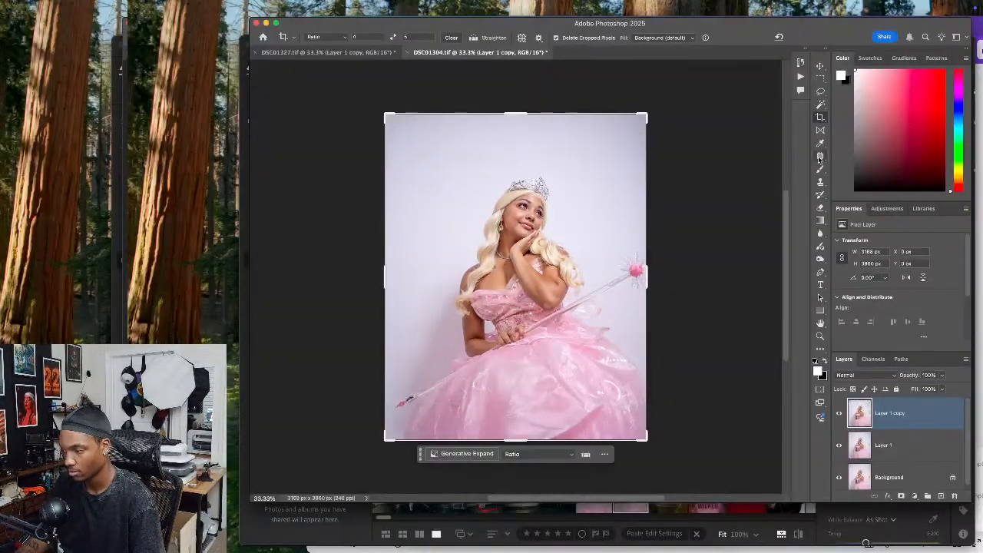
Clone out the light blemish beside the corner of the mouth on Layer 1 copy with the Clone Stamp
click(820, 182)
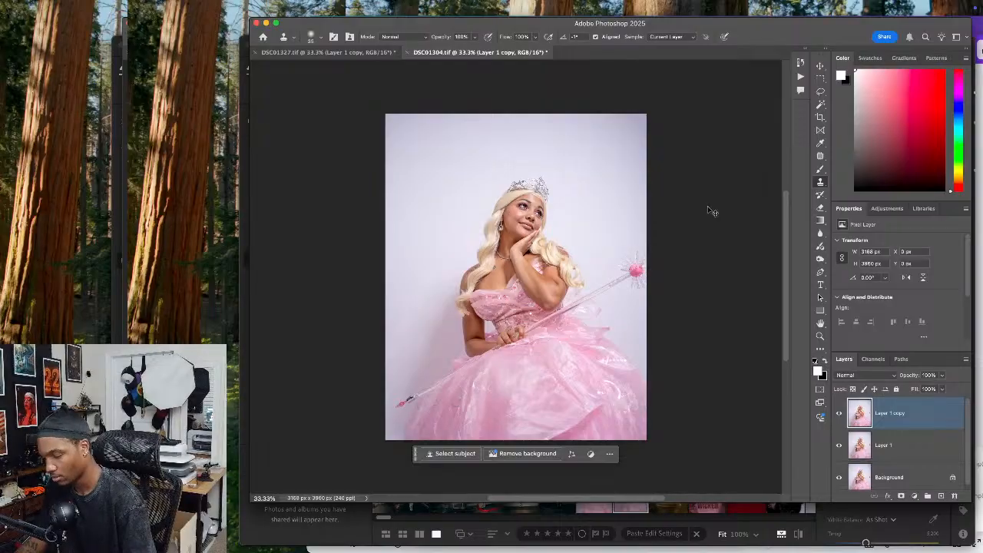
key(super+1)
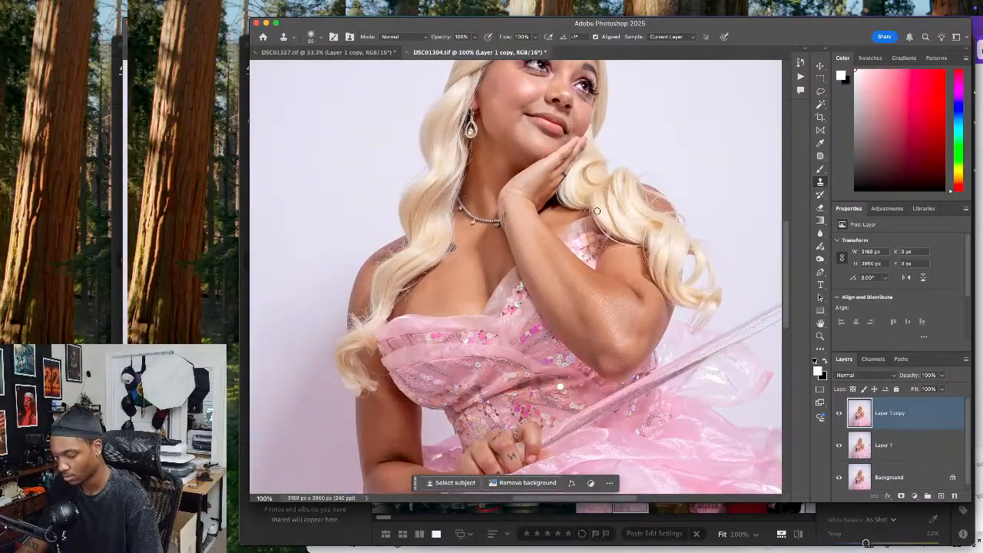
key(super+plus)
drag(574, 201, 542, 463)
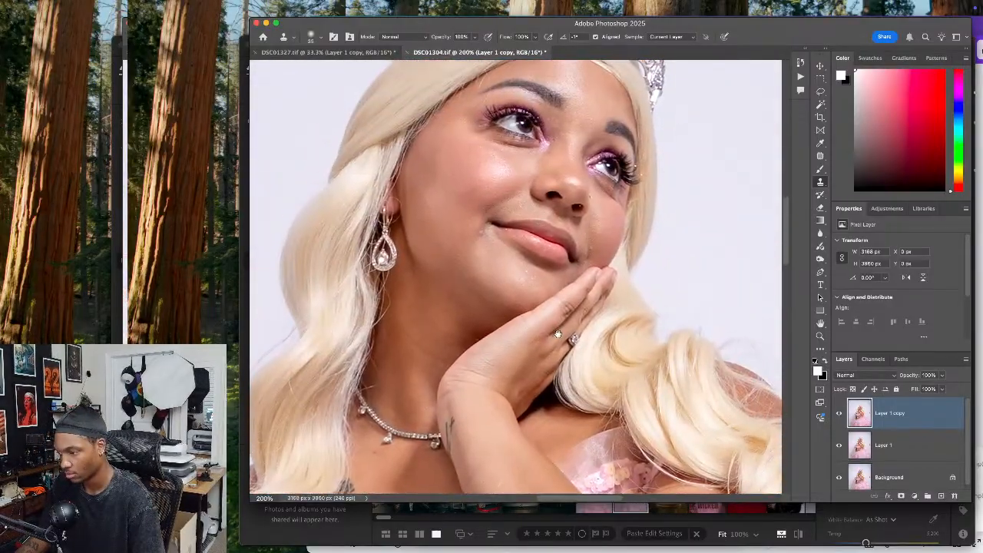
drag(530, 277, 531, 305)
key(super+plus)
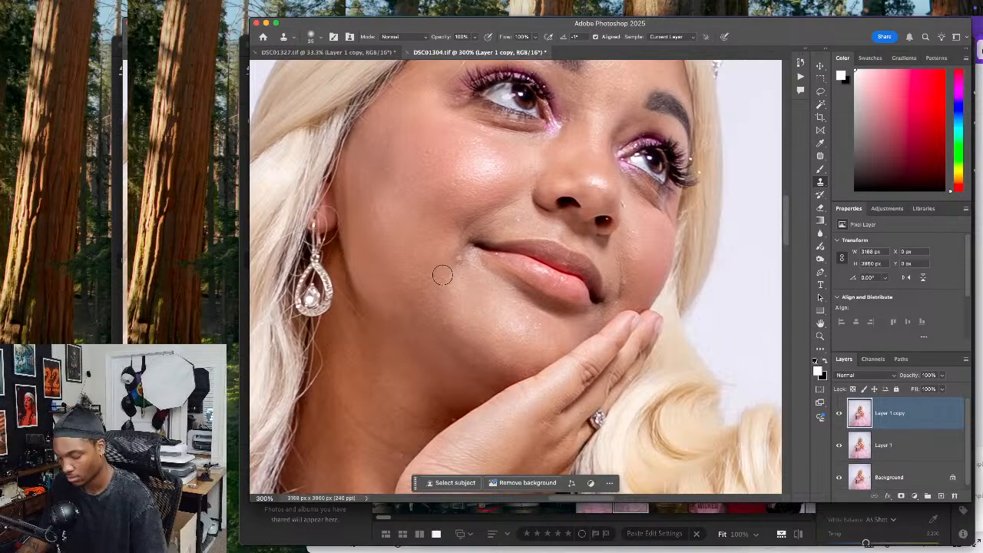
alt+click(452, 271)
drag(463, 259, 459, 262)
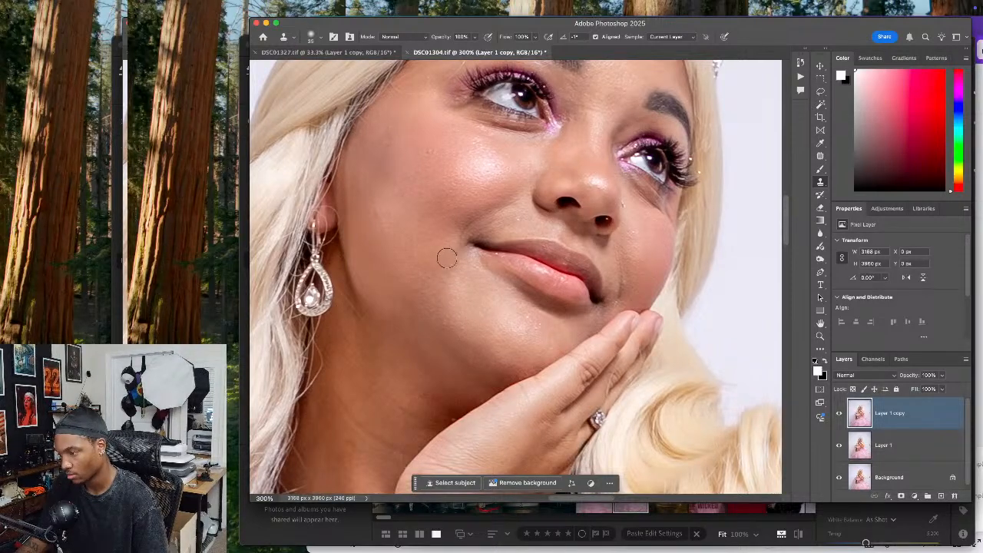
Clone out further small skin blemishes on the lower face of the wand portrait
scroll(450, 184, right, 8)
scroll(456, 226, down, 2)
alt+click(465, 256)
drag(460, 250, 454, 263)
click(459, 254)
alt+click(467, 233)
alt+click(454, 250)
click(452, 261)
scroll(477, 216, up, 2)
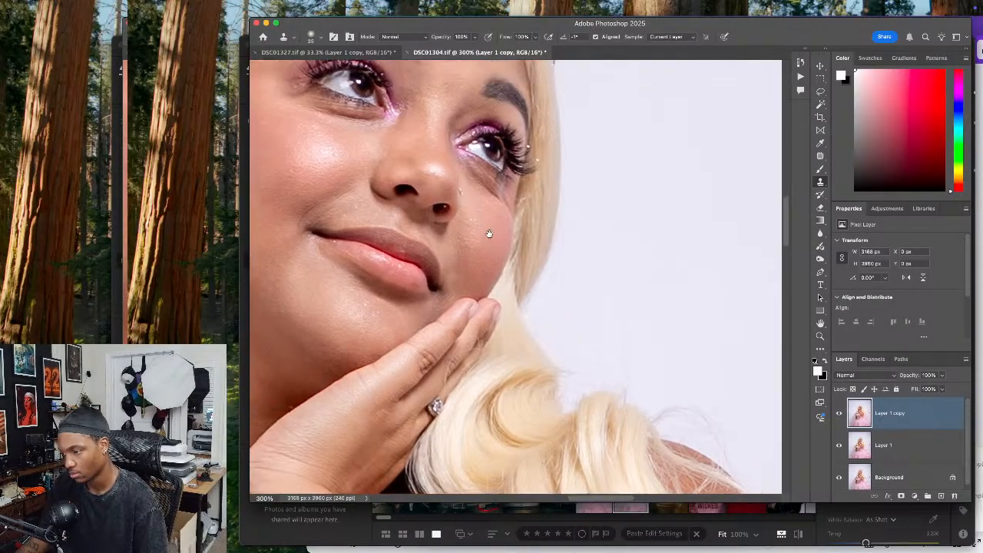
Clone forehead skin over the pale wig edge along the hairline below the tiara
scroll(477, 222, up, 5)
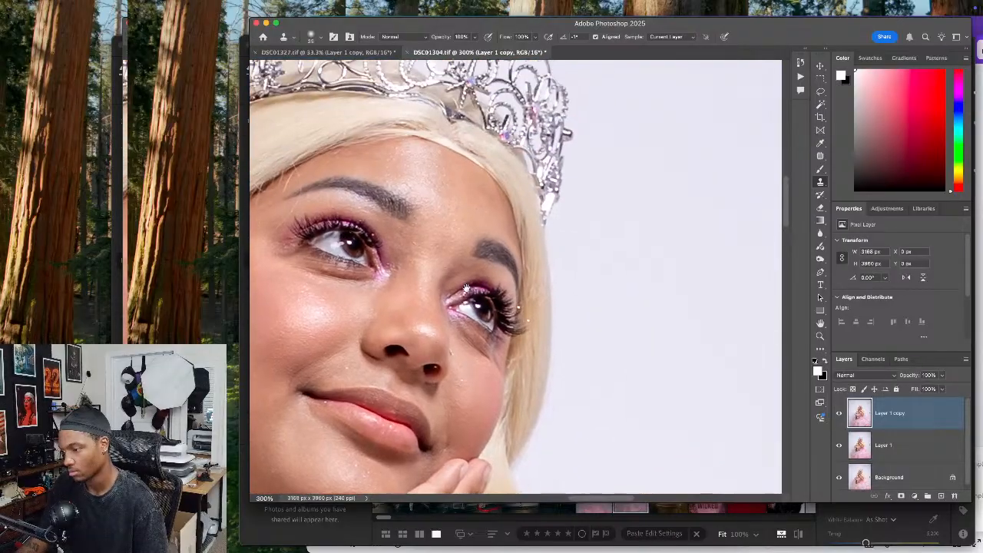
scroll(458, 263, up, 1)
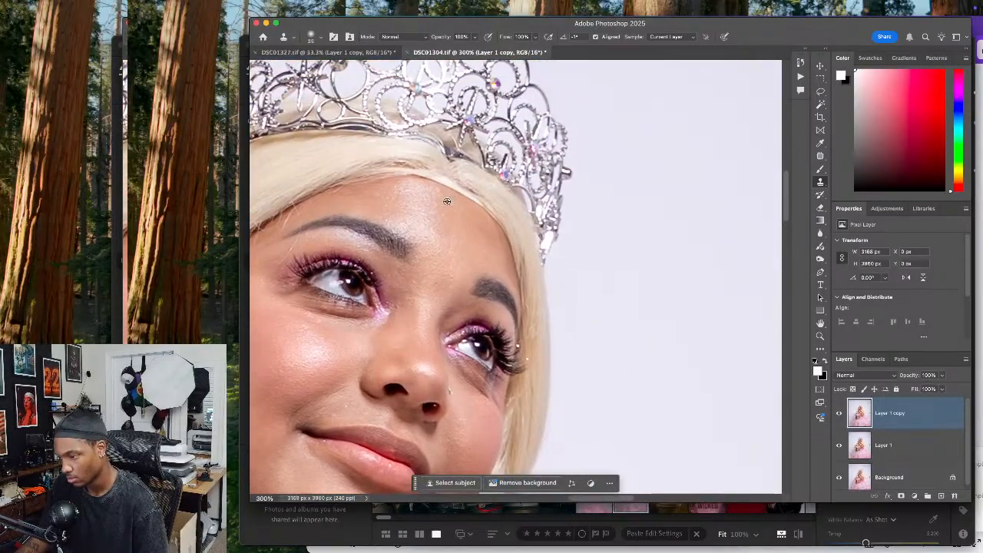
alt+click(434, 203)
click(434, 187)
drag(441, 185, 475, 216)
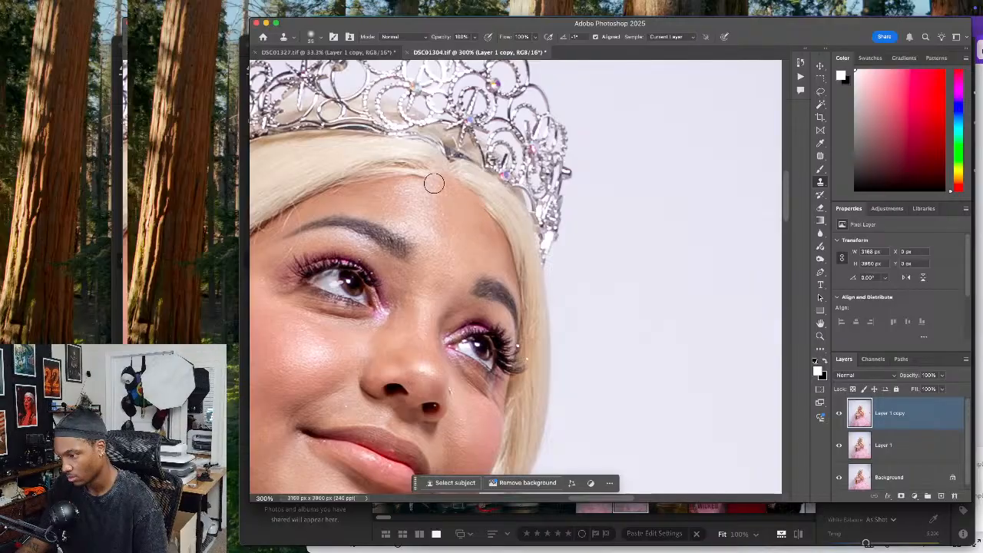
drag(431, 183, 401, 183)
alt+click(479, 205)
key(super+0)
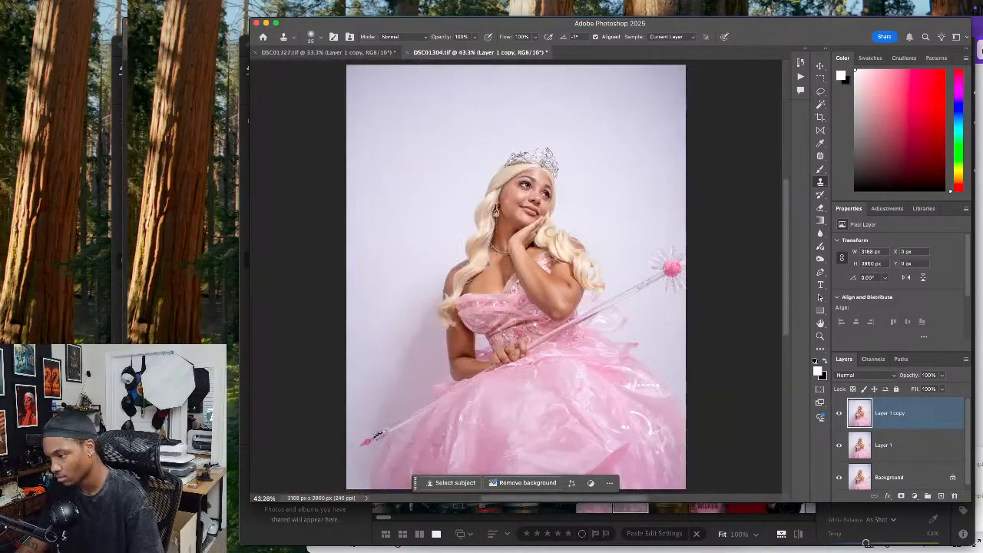
Switch to the DSC01327.tif portrait and clone the skin smooth beside the corner of the smiling mouth
click(328, 52)
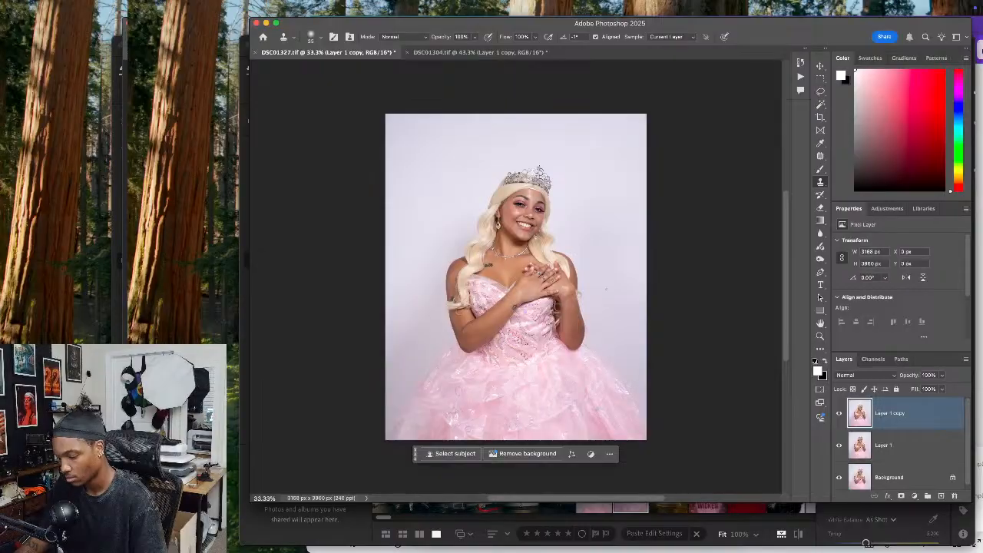
key(super+plus)
key(super+plus)
key(super+plus)
key(super+plus)
key(super+plus)
key(super+plus)
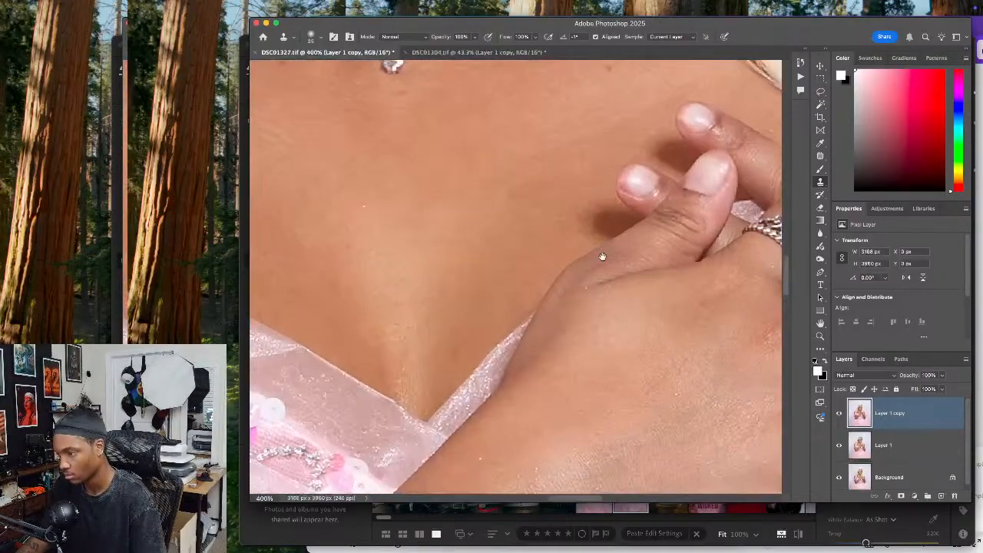
mouse_move(601, 257)
mouse_down()
mouse_move(592, 320)
mouse_move(546, 302)
mouse_move(575, 312)
mouse_up()
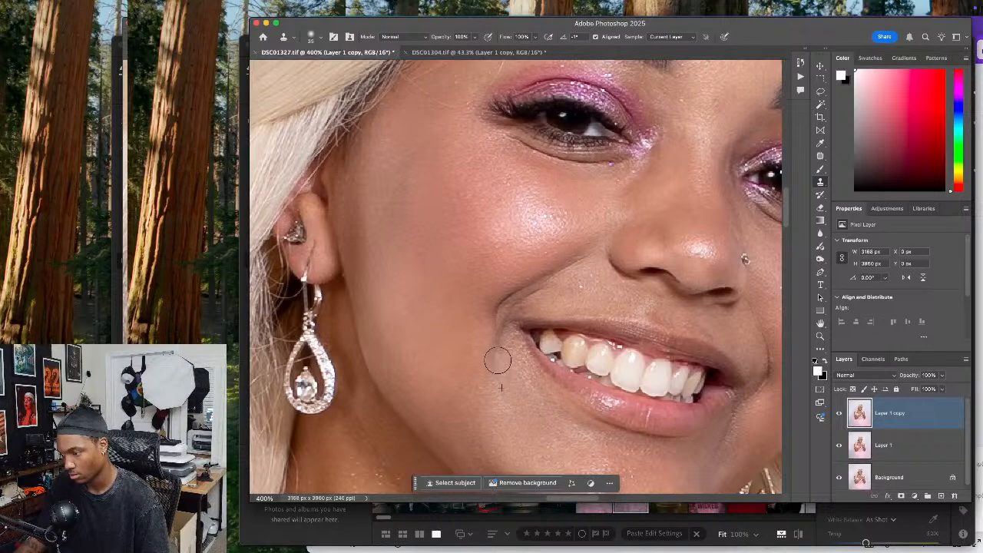
Clone skin over the white wig edge along the forehead hairline in the smiling portrait
scroll(507, 415, up, 10)
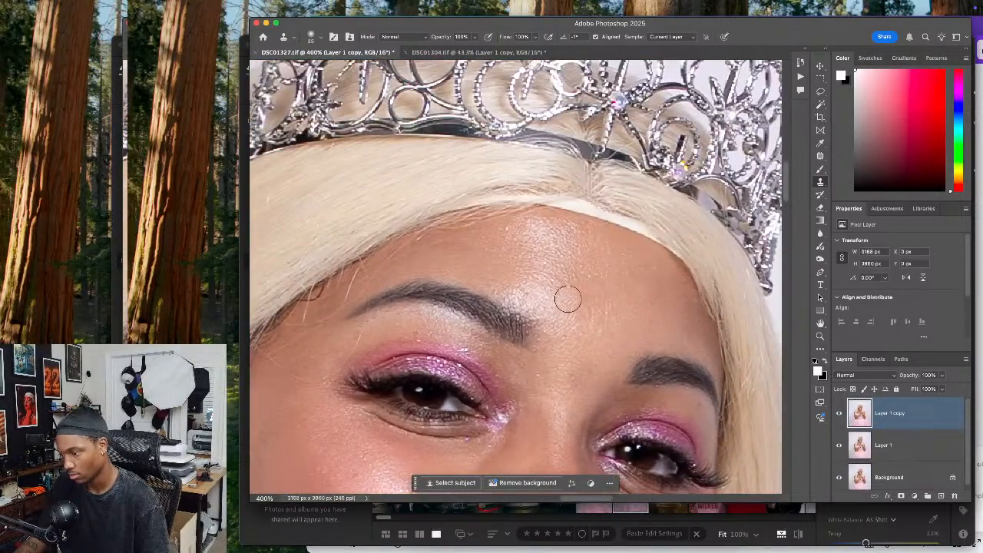
mouse_move(548, 220)
mouse_down()
mouse_move(548, 208)
mouse_move(587, 215)
mouse_move(656, 251)
mouse_up()
mouse_move(613, 228)
mouse_down()
mouse_move(564, 213)
mouse_move(461, 216)
mouse_up()
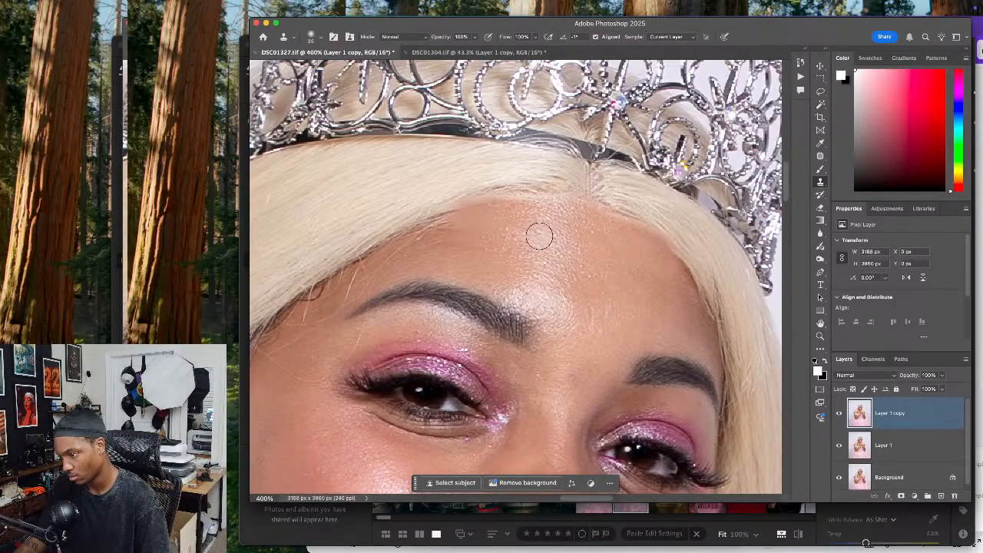
mouse_move(607, 259)
mouse_down()
mouse_move(566, 268)
mouse_move(513, 252)
mouse_up()
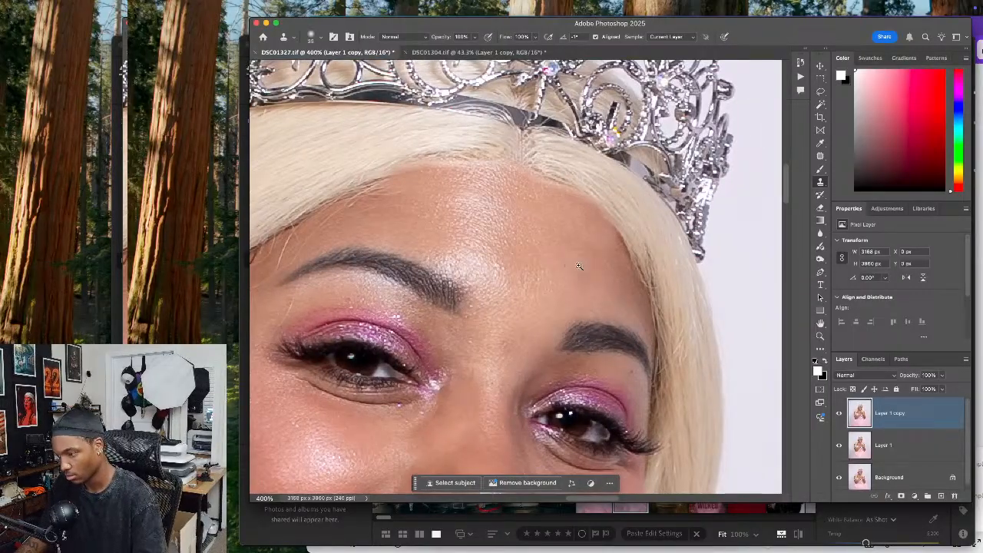
drag(551, 256, 599, 248)
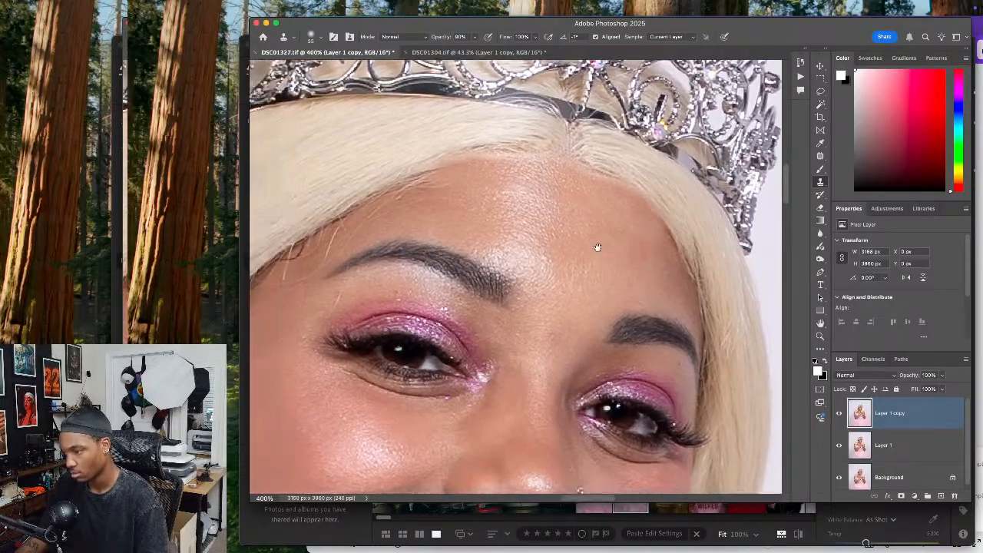
Fit the smiling portrait in view and compare it with and without the retouched top layer
key(super+0)
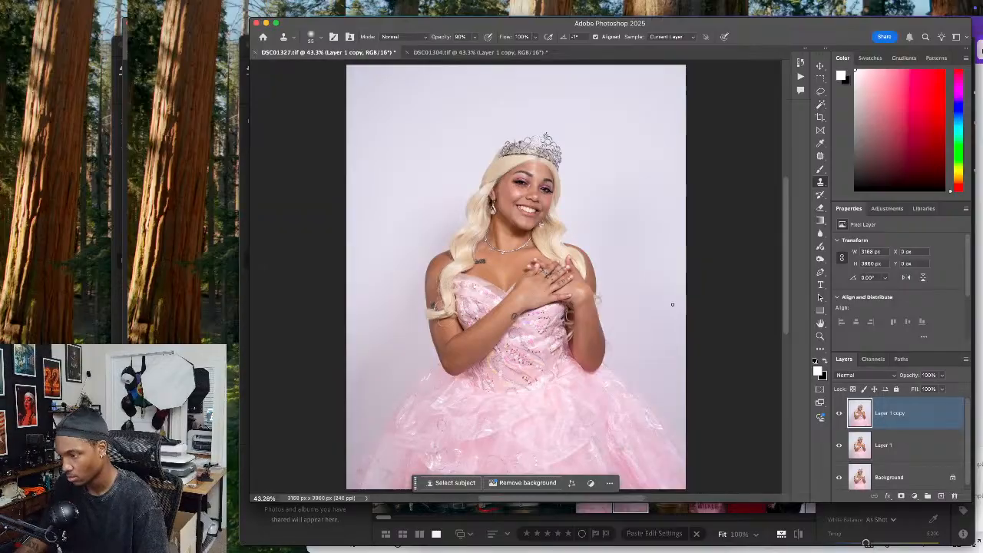
click(839, 413)
click(839, 413)
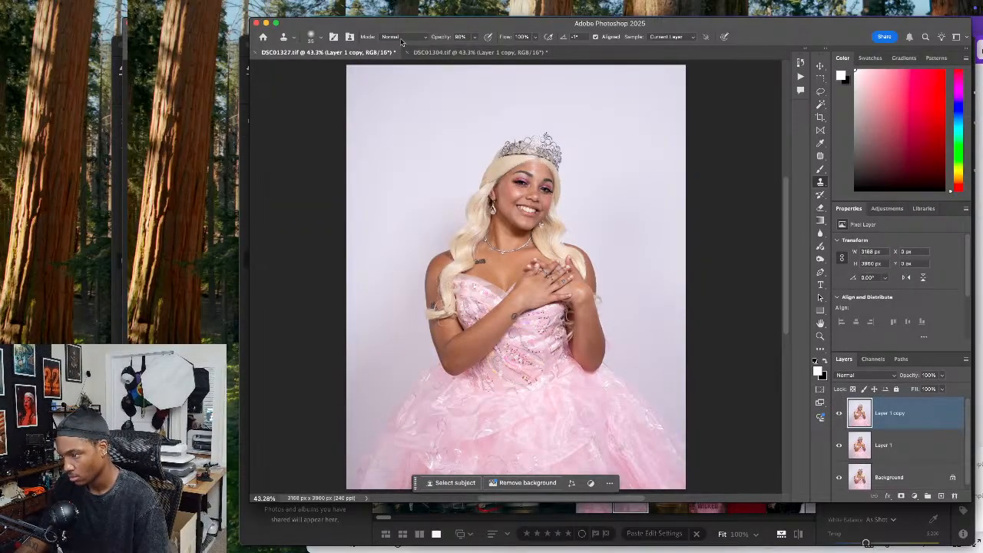
Close the DSC01327.tif and DSC01304.tif documents, saving the changes to both
click(254, 56)
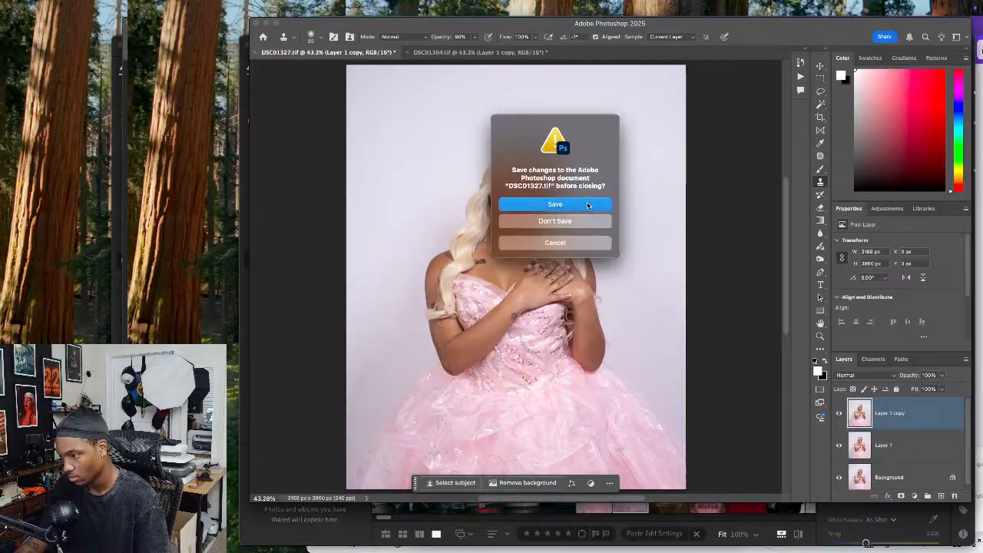
key(Return)
click(454, 54)
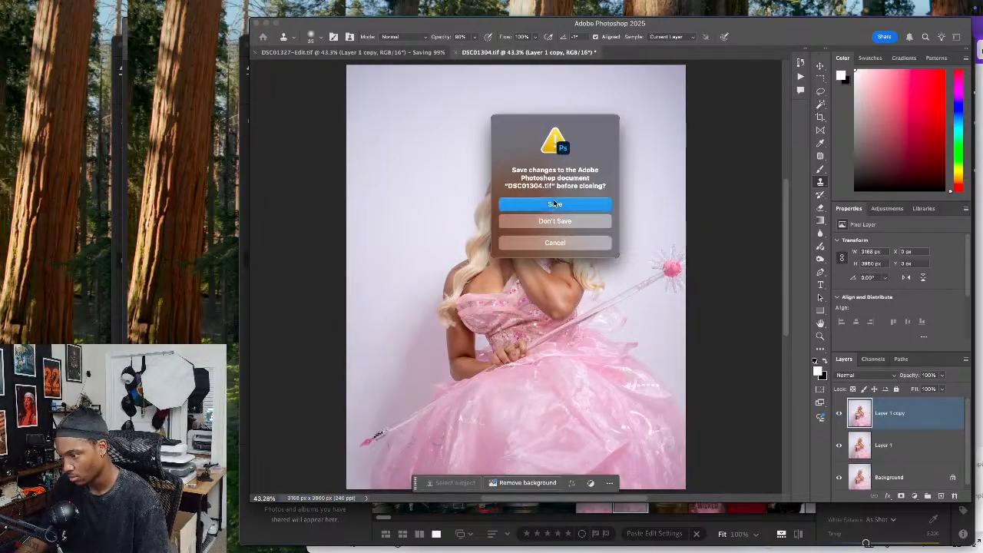
key(Return)
Switch to Lightroom, select the finished pink-gown images in the filmstrip and export them to the Downloads folder
click(315, 540)
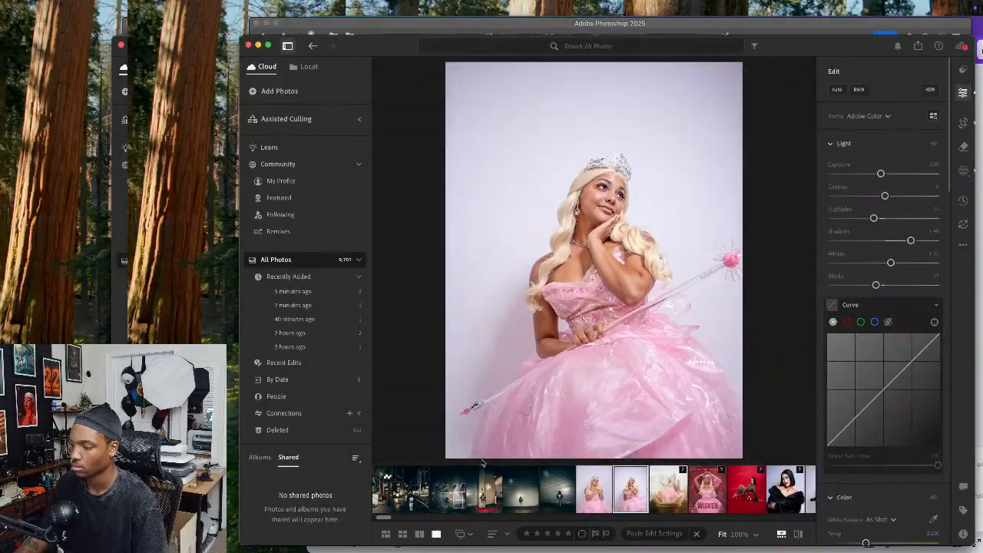
click(588, 495)
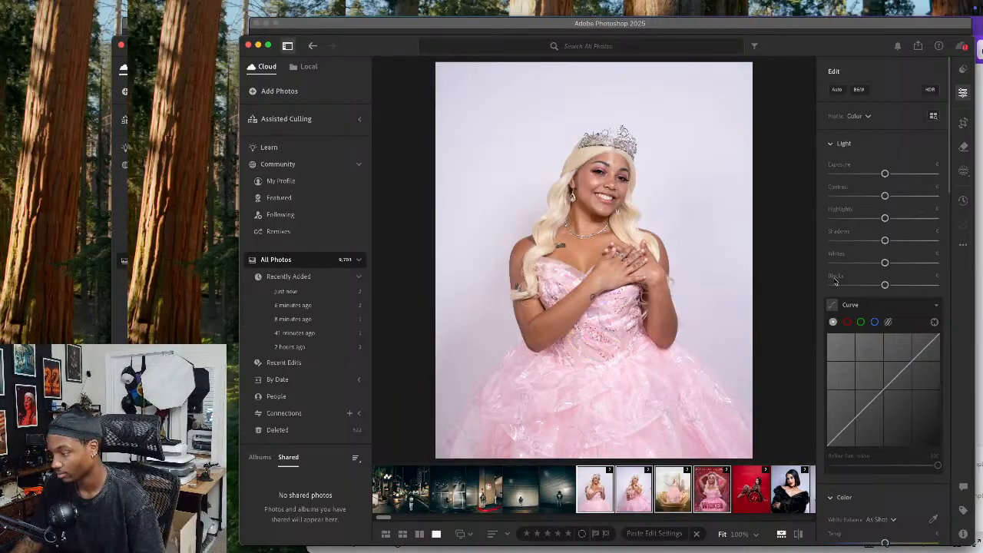
click(918, 46)
click(874, 151)
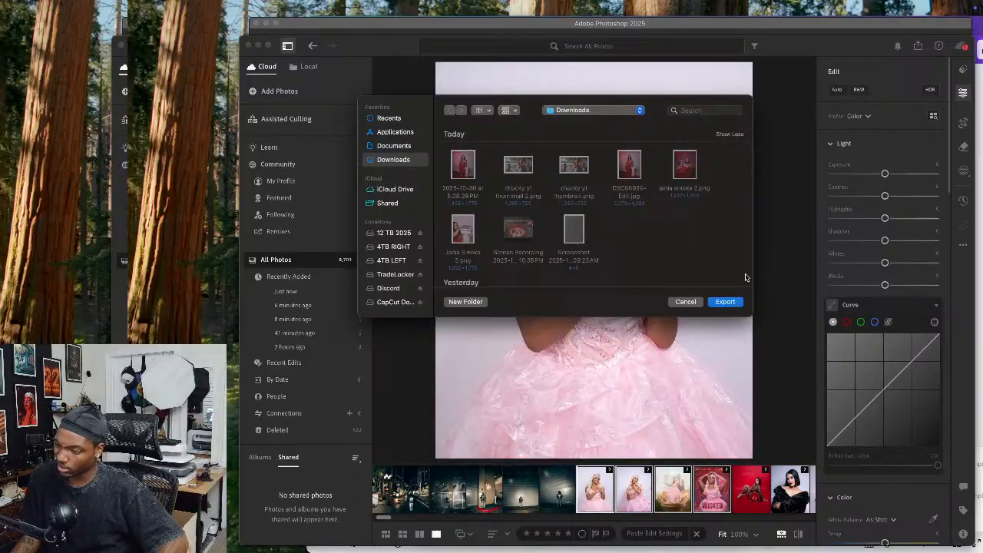
click(726, 301)
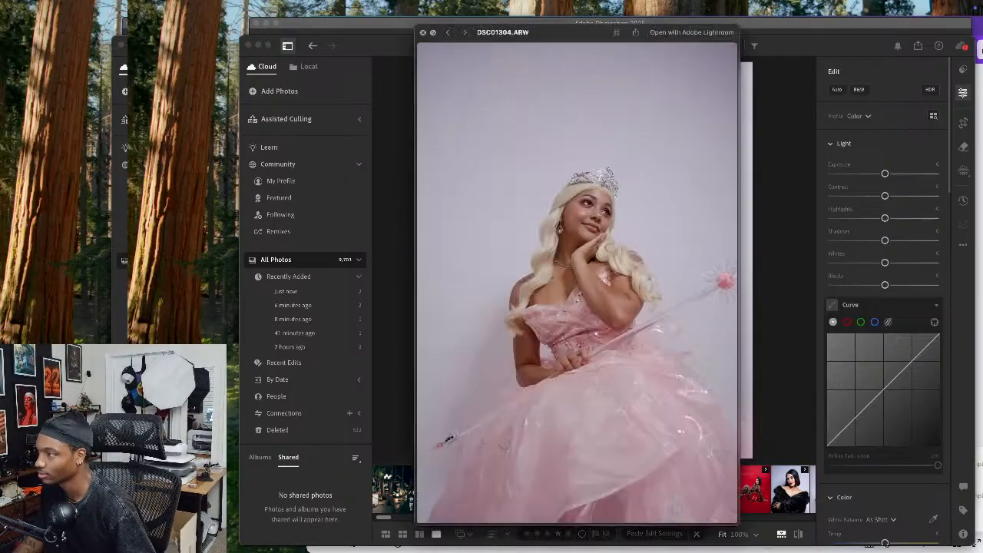
Preview the image files in Finder with Quick Look to check the exported smiling portrait
key(Right)
key(Right)
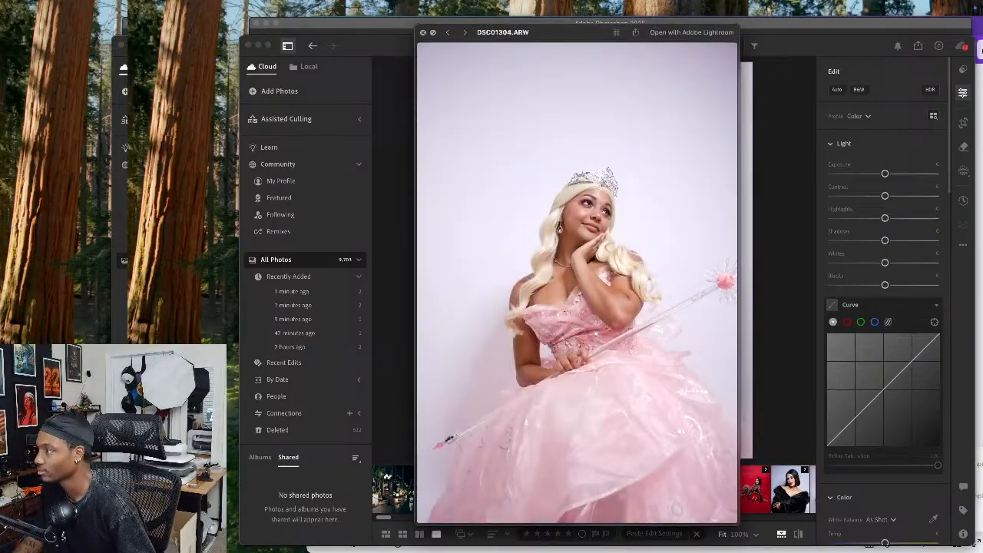
key(Down)
key(Down)
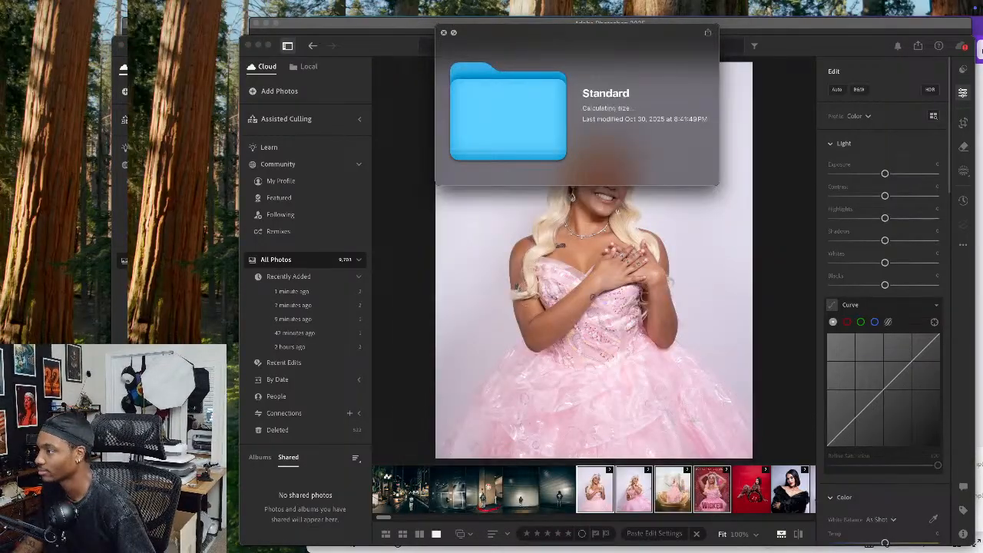
key(Down)
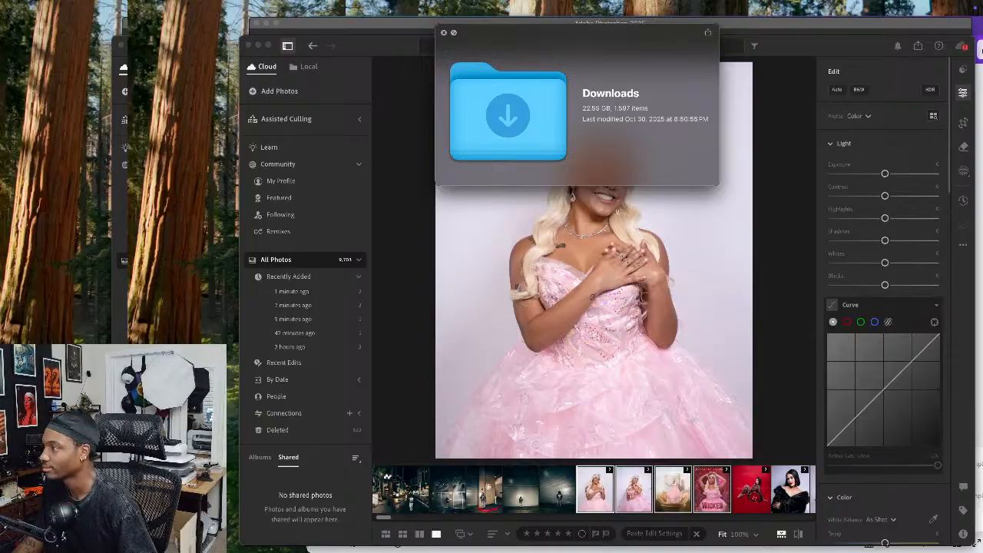
key(Down)
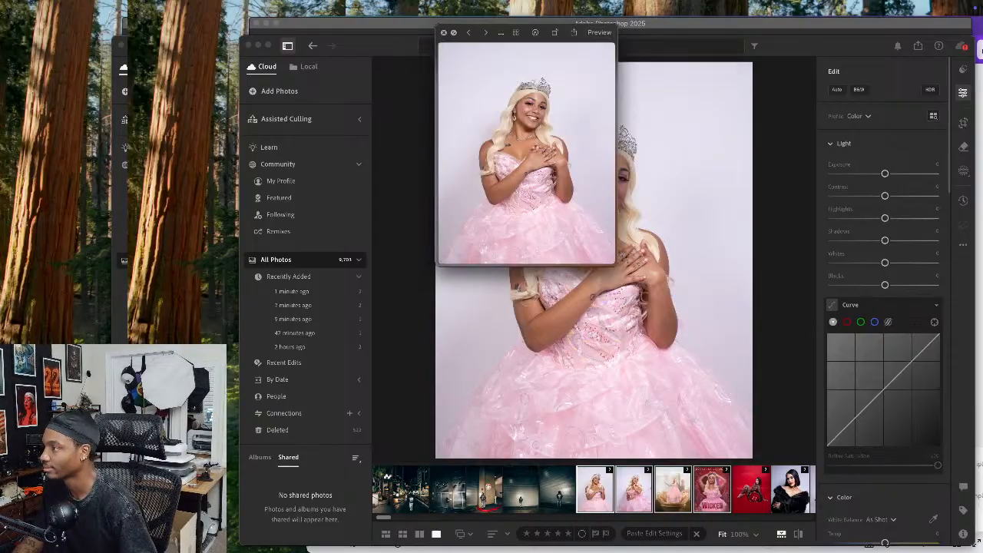
key(space)
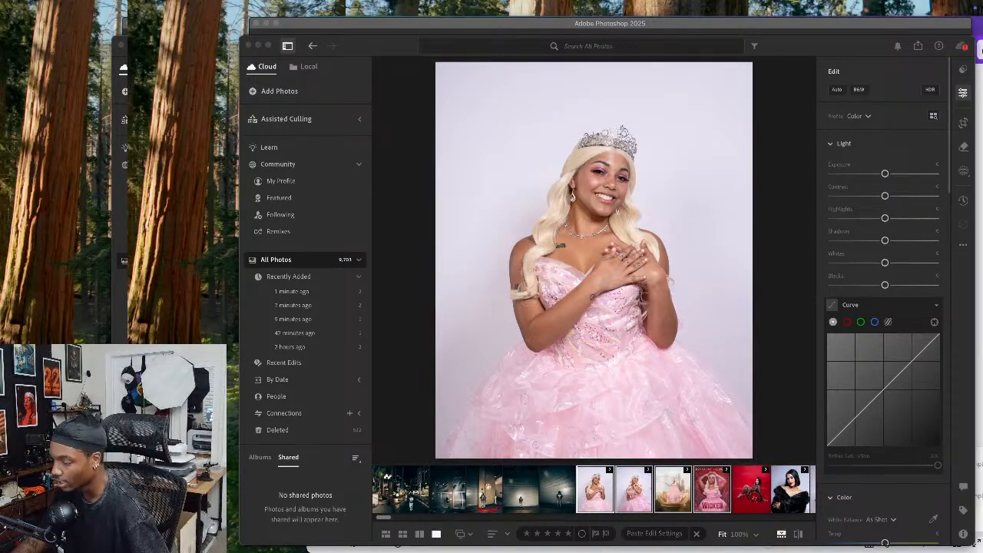
Select only the smiling portrait in the Lightroom filmstrip and close the Photoshop window
click(558, 491)
click(595, 492)
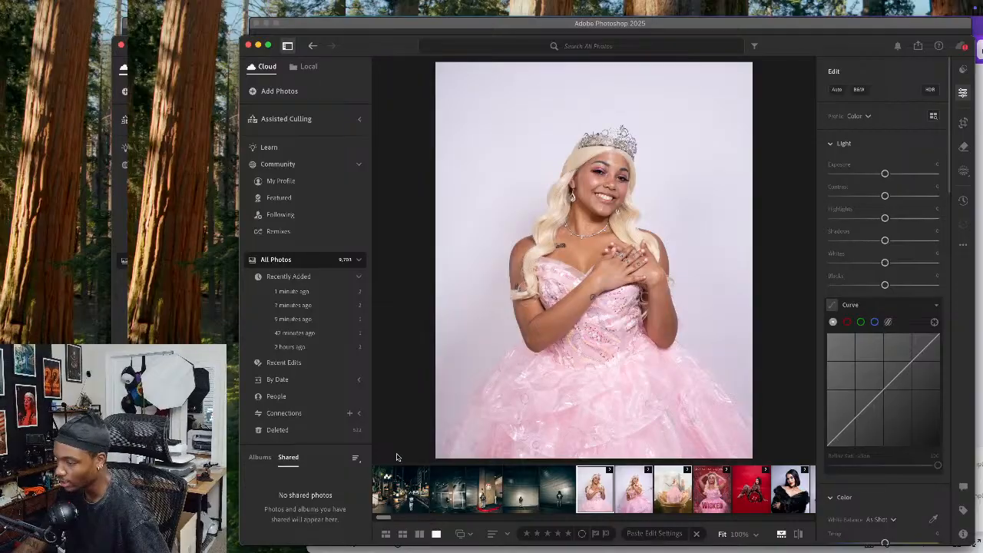
click(646, 28)
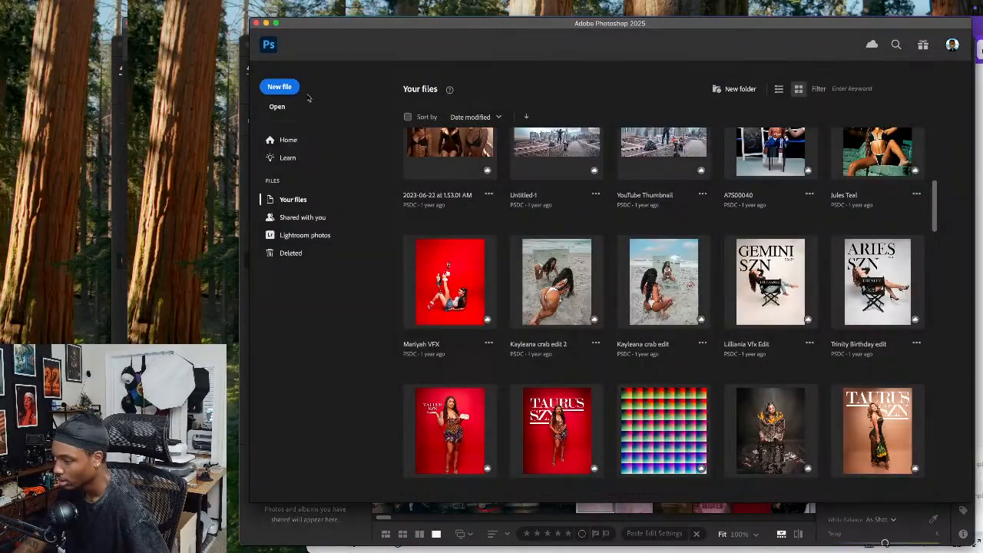
click(257, 24)
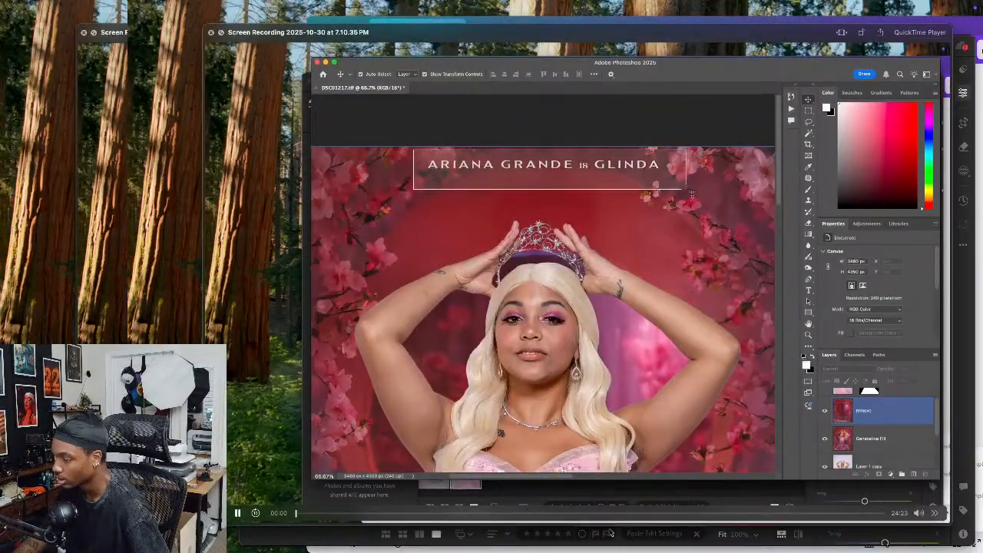
drag(595, 516, 737, 0)
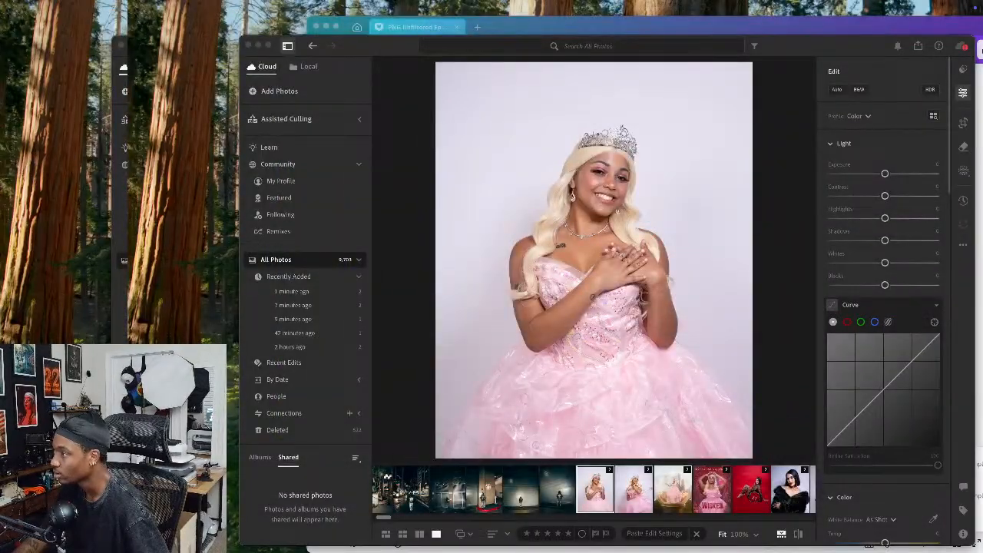
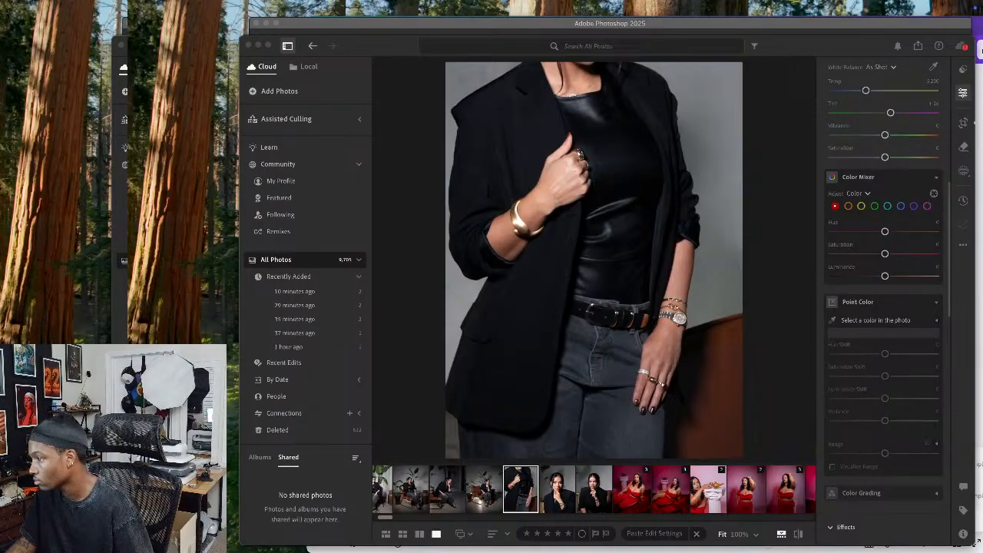
Expand the stack of the reclining red-dress photo with the lamp and column, and display its unedited original
click(668, 493)
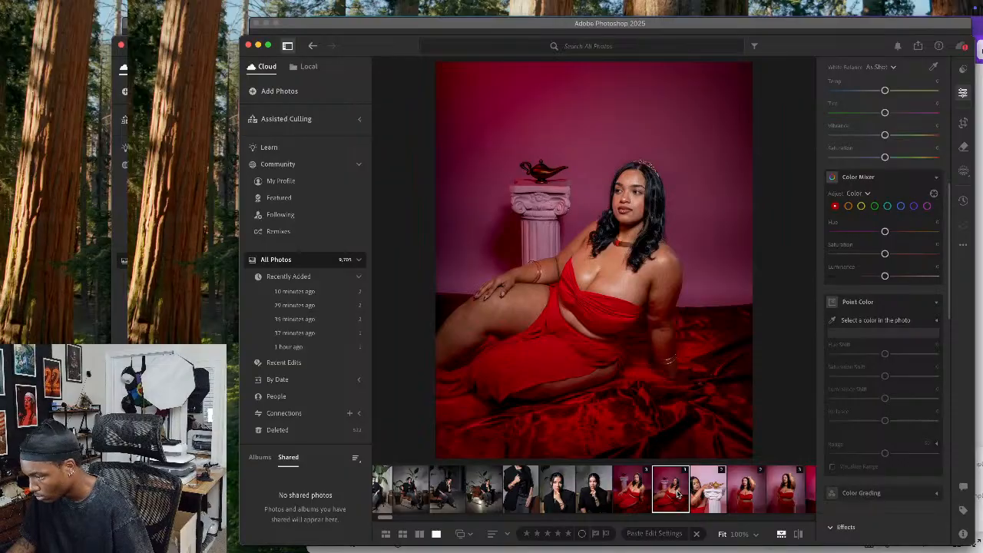
click(578, 495)
double_click(597, 495)
click(490, 486)
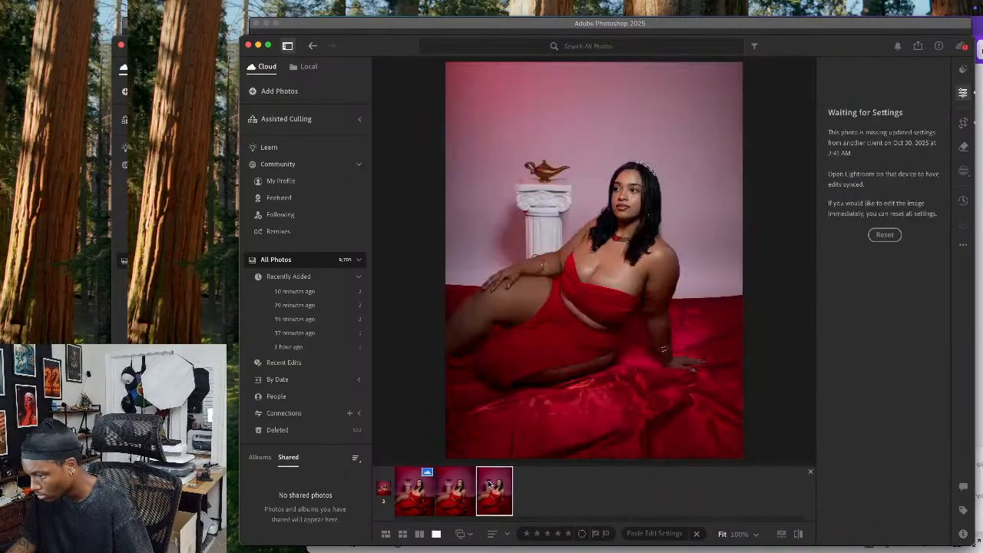
Compare the edited versions in the red-dress photo's stack by switching back and forth between them
key(Left)
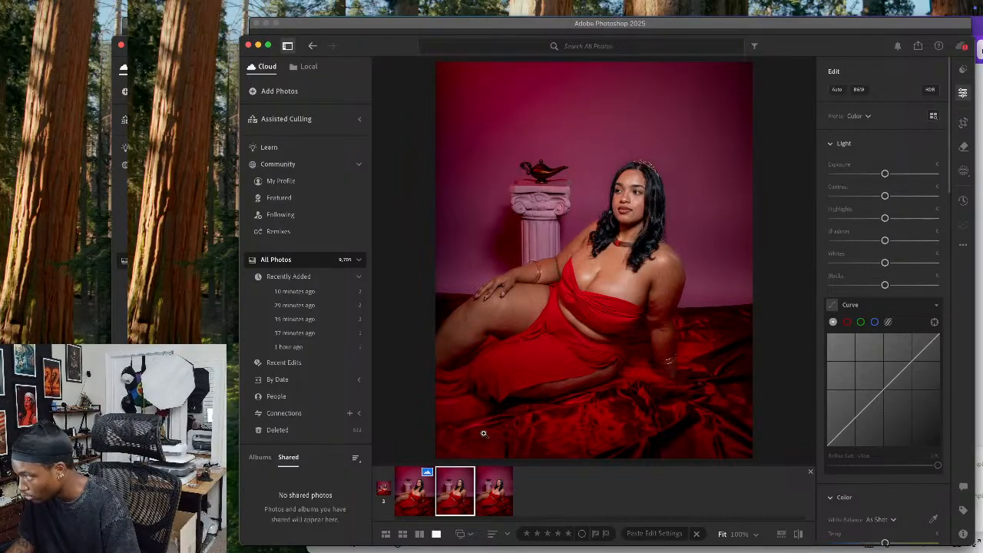
key(Left)
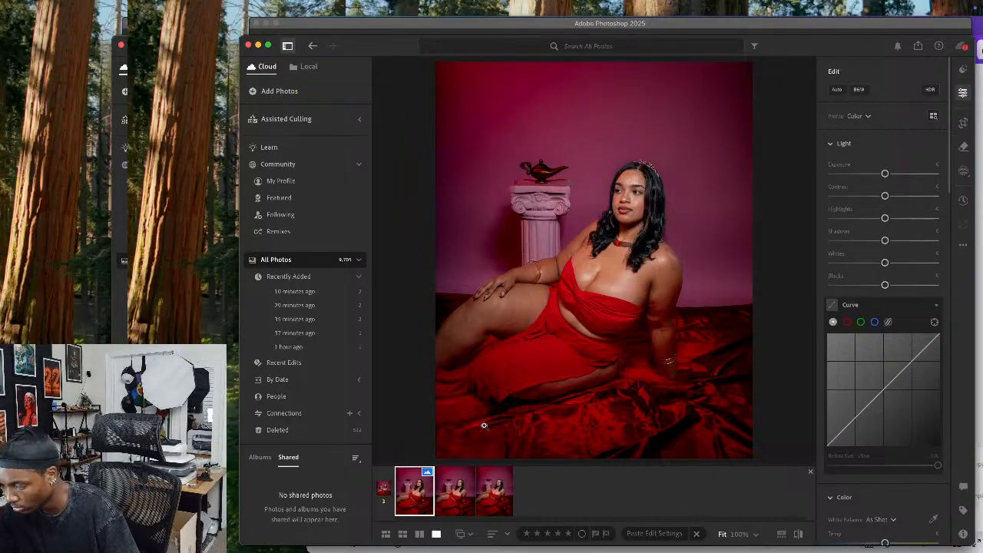
key(Right)
key(Left)
key(Right)
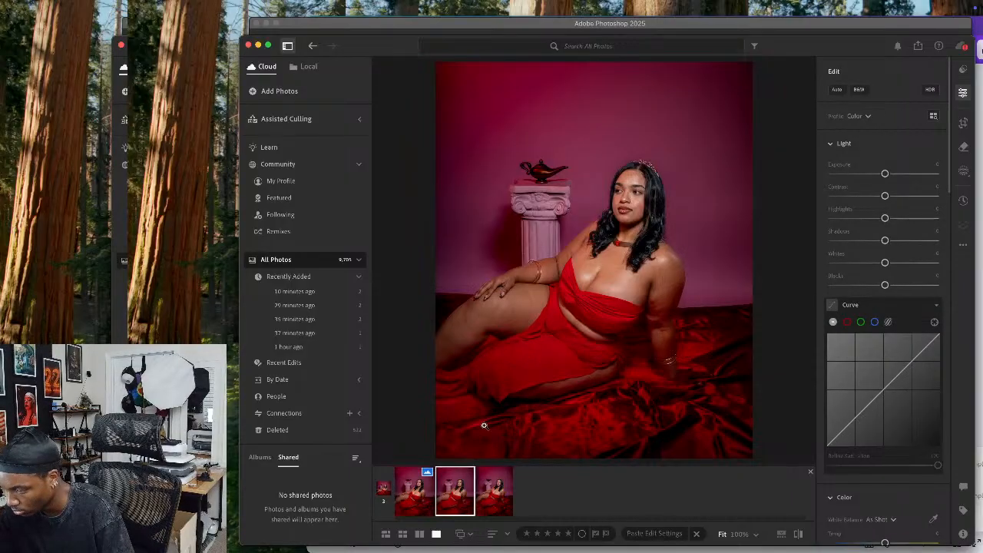
key(Left)
key(Right)
key(Left)
key(Right)
key(Left)
key(Right)
key(Left)
key(Right)
key(Left)
key(Right)
key(Left)
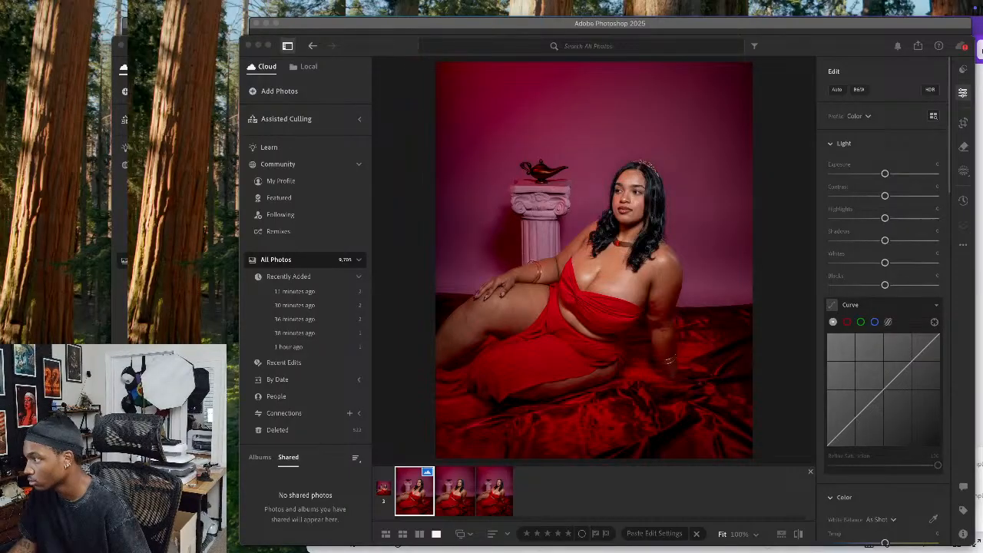
Preview the red-dress image files with Quick Look in Finder
key(space)
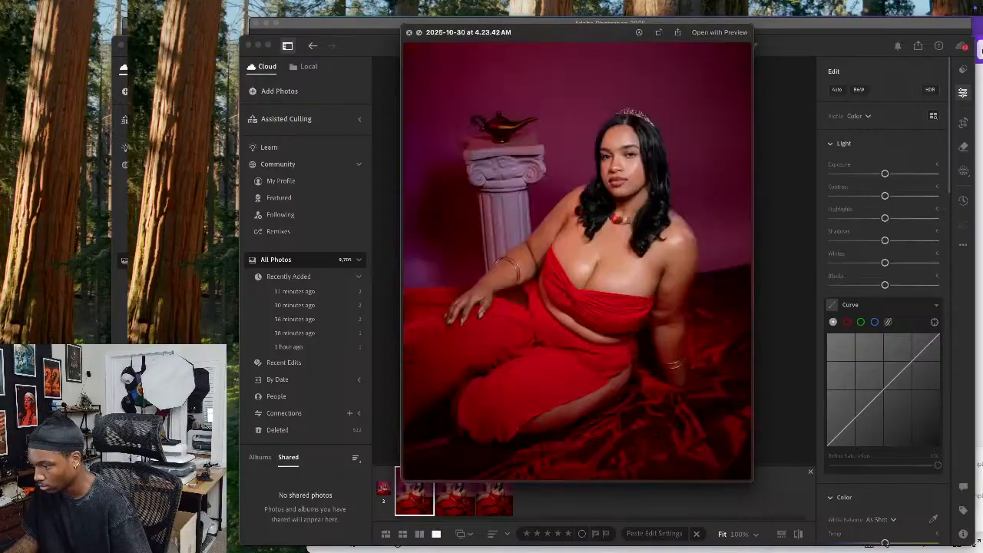
key(space)
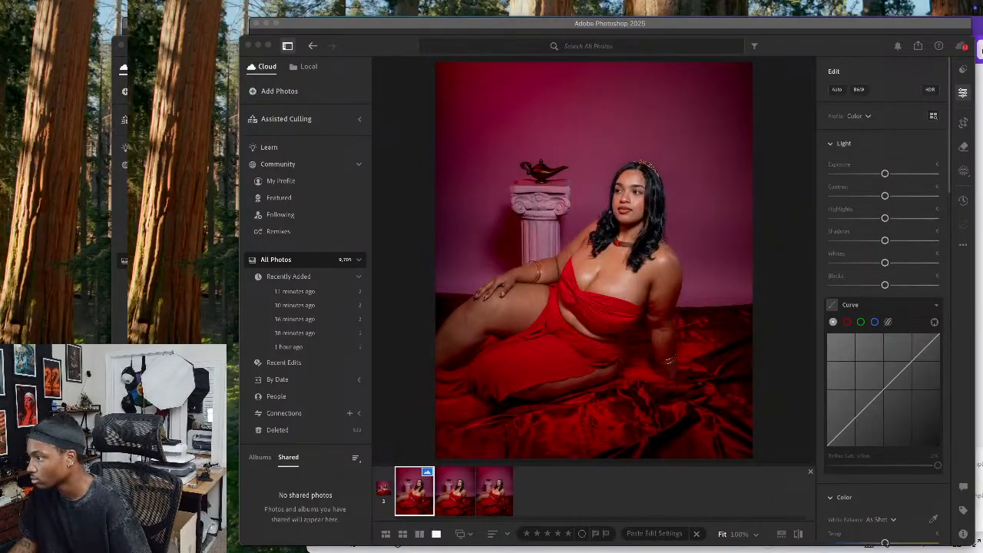
key(space)
key(Down)
key(Down)
key(Down)
key(Down)
key(space)
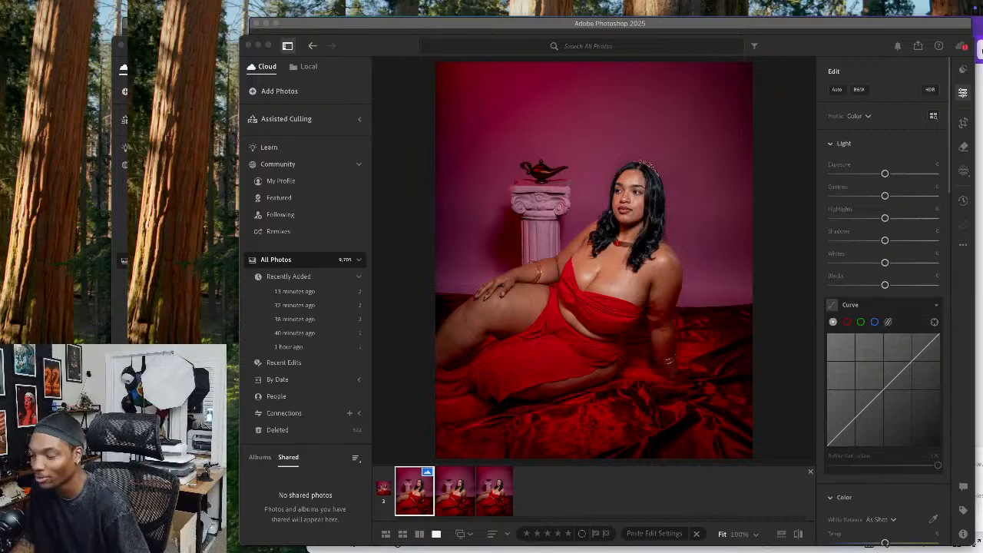
Collapse the red-dress stack in Lightroom and browse the filmstrip for other shoots, viewing the red-haired swing photo
click(811, 472)
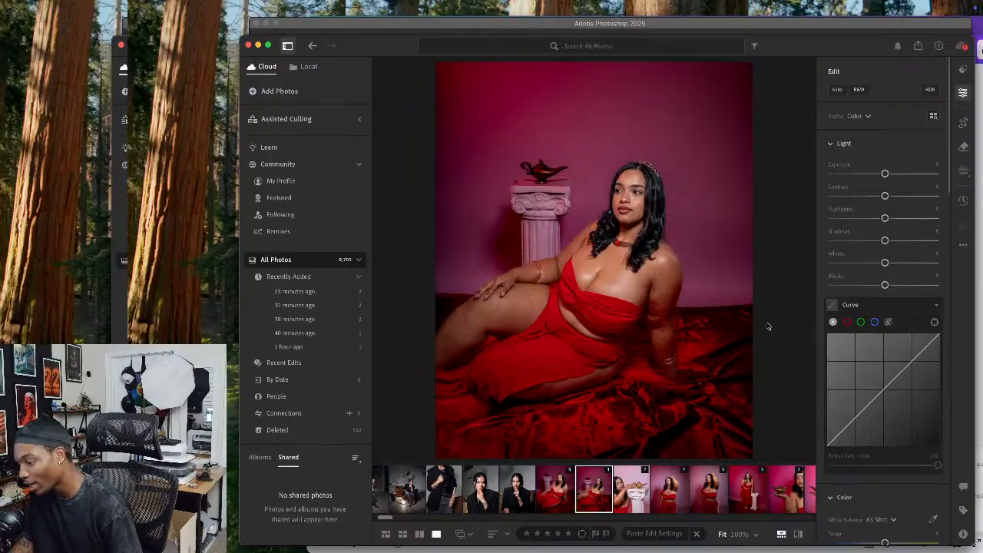
scroll(553, 492, left, 10)
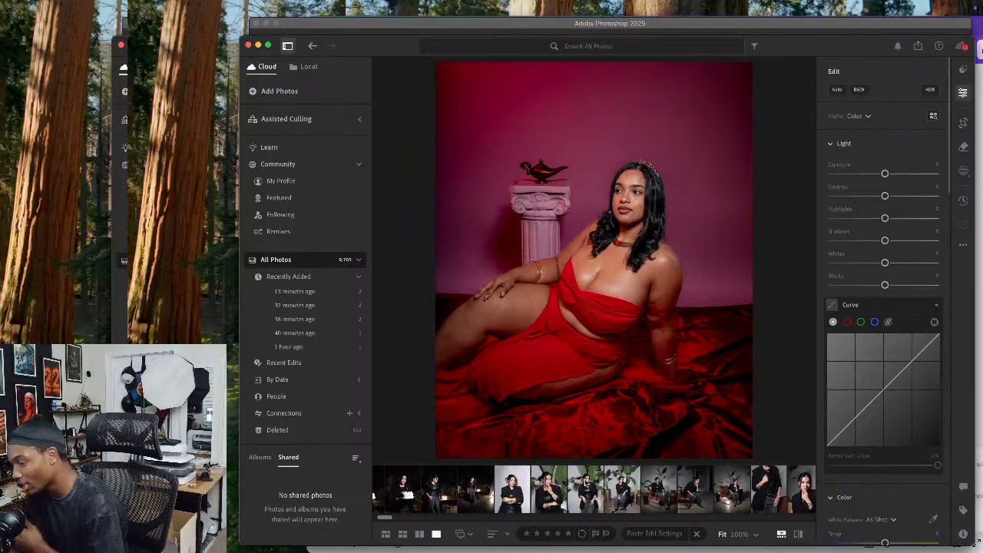
scroll(554, 491, left, 10)
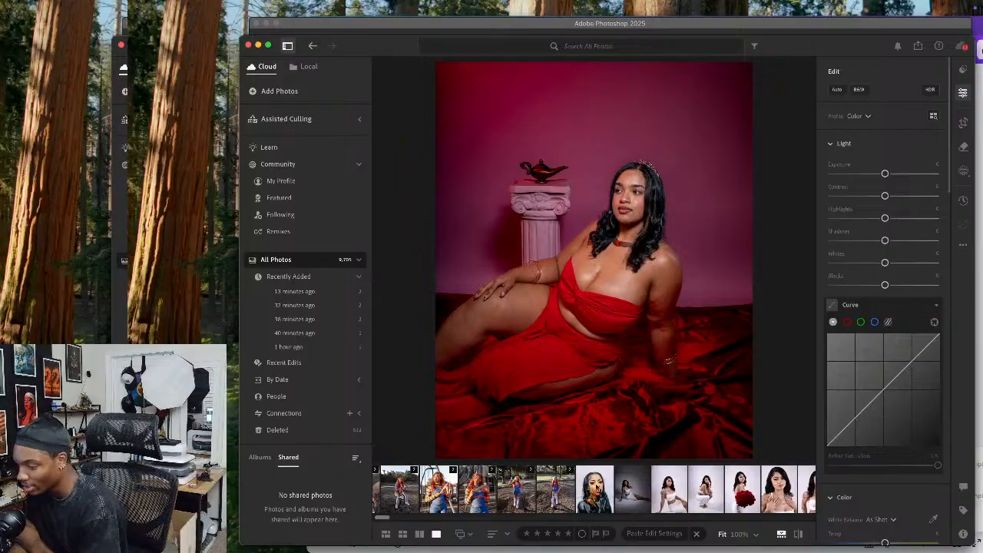
click(573, 483)
scroll(569, 486, left, 3)
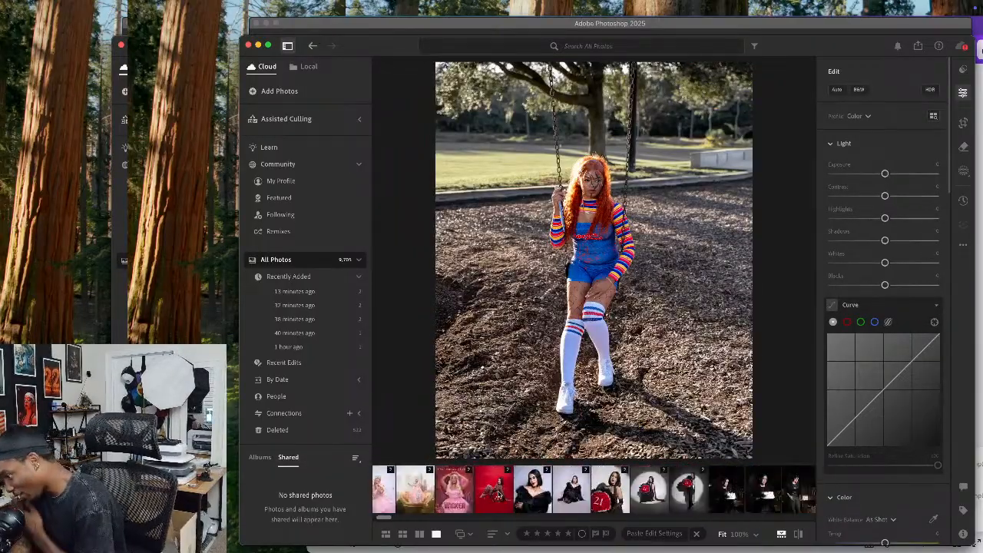
scroll(498, 496, right, 3)
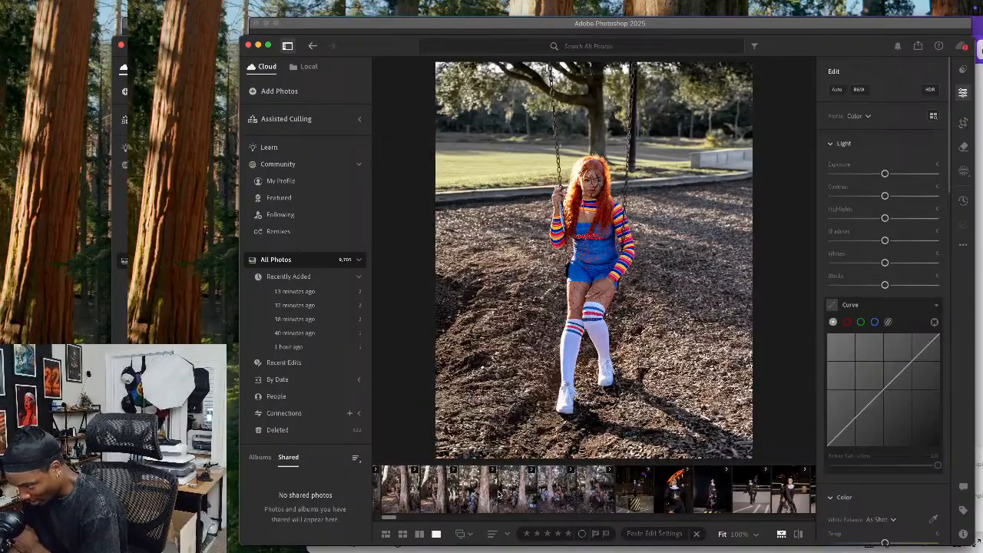
scroll(498, 495, right, 3)
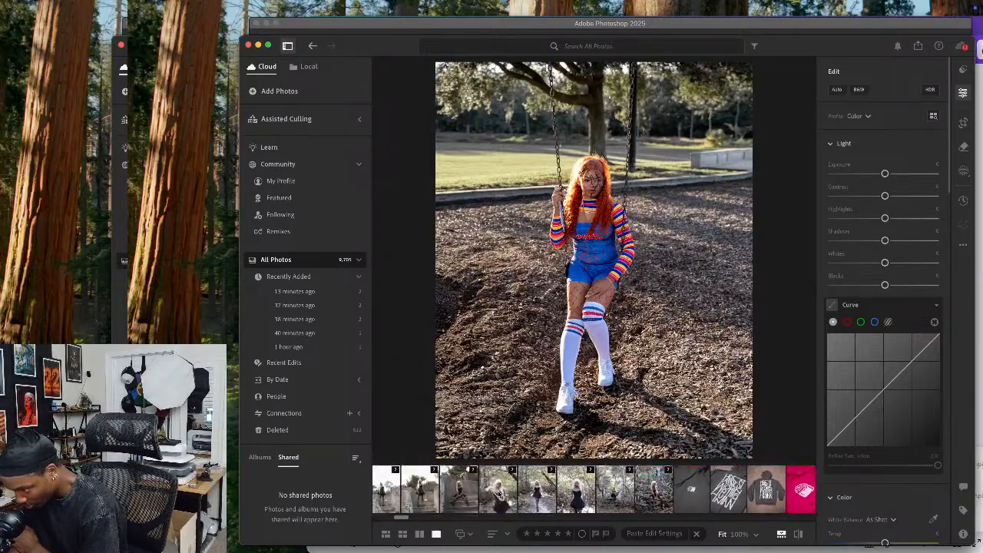
Review the photos of the white-haired model in a black corset dress at the stone ruins
click(608, 489)
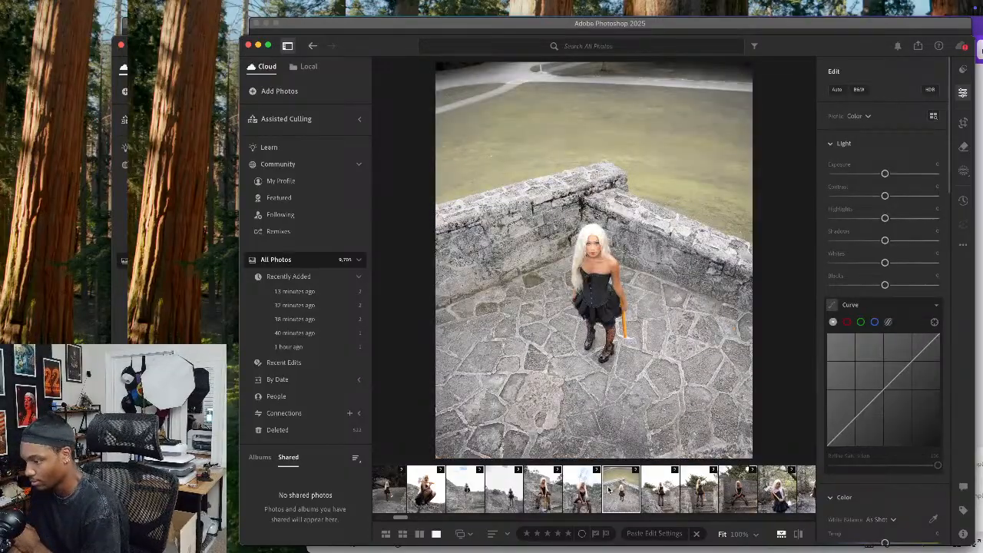
click(510, 495)
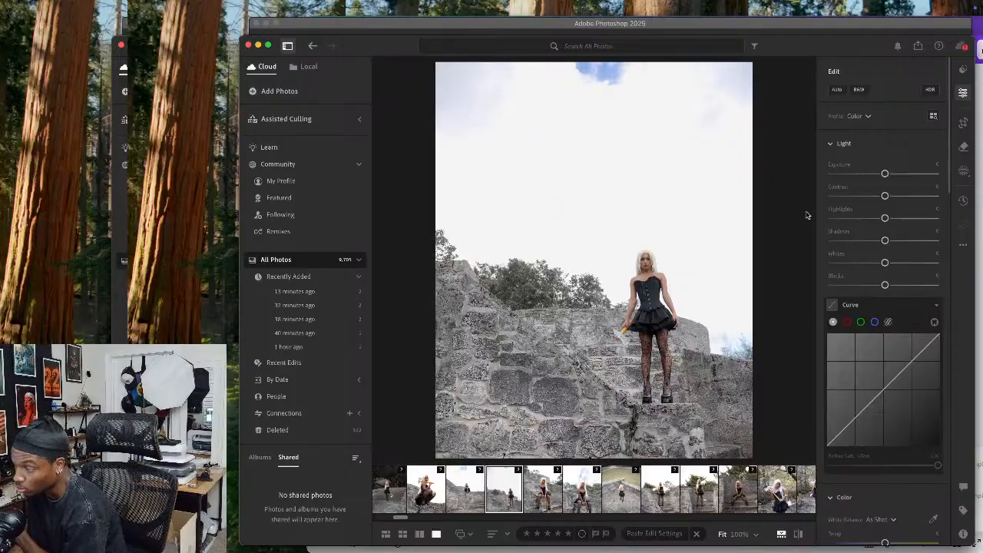
click(463, 500)
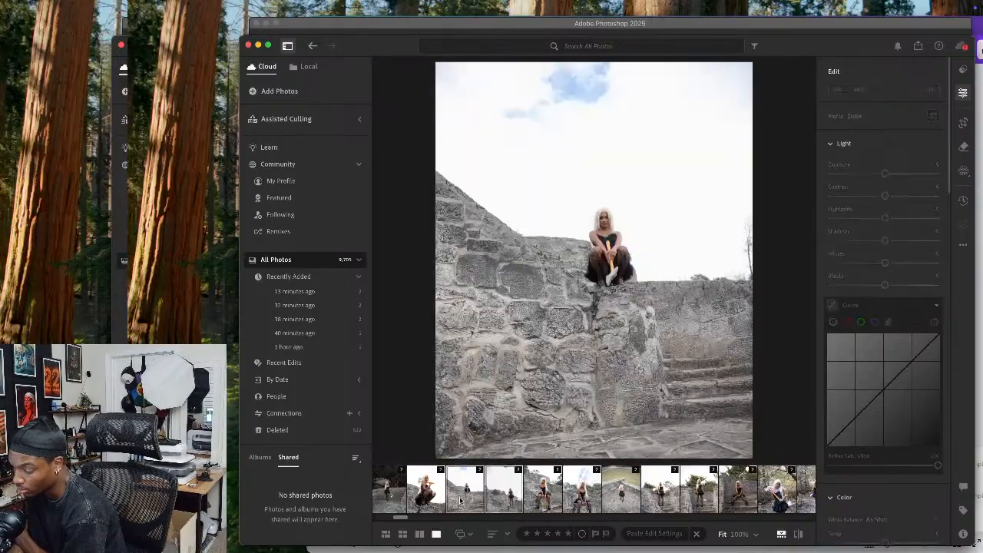
click(512, 487)
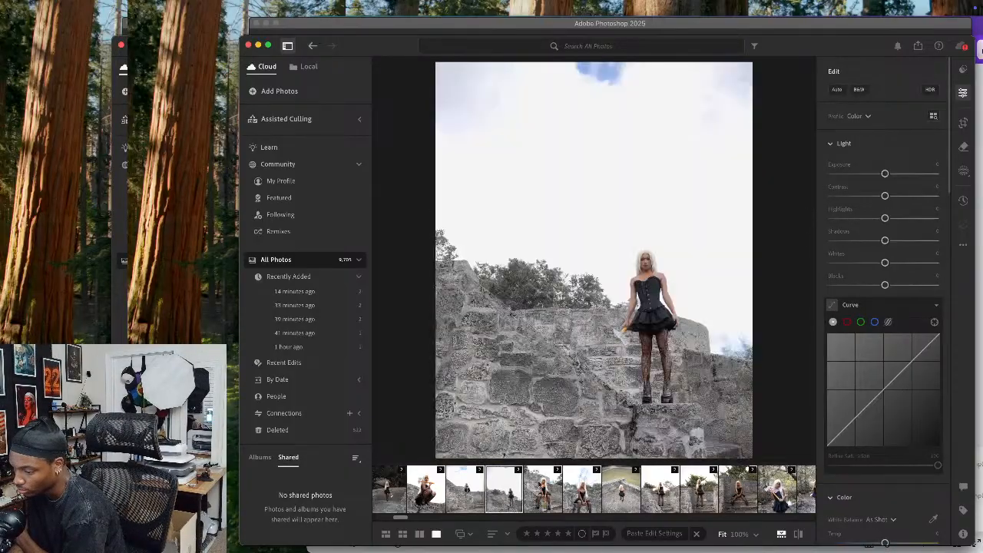
click(544, 486)
click(582, 492)
Select the high-angle photo of the white-haired model on the stone terrace and open it for editing in Photoshop
click(622, 486)
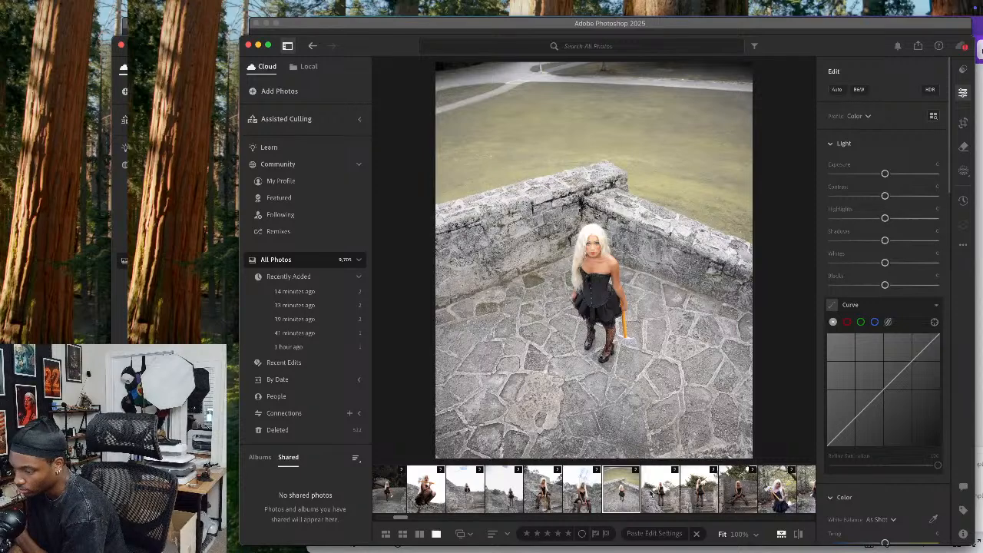
right_click(607, 300)
mouse_move(635, 365)
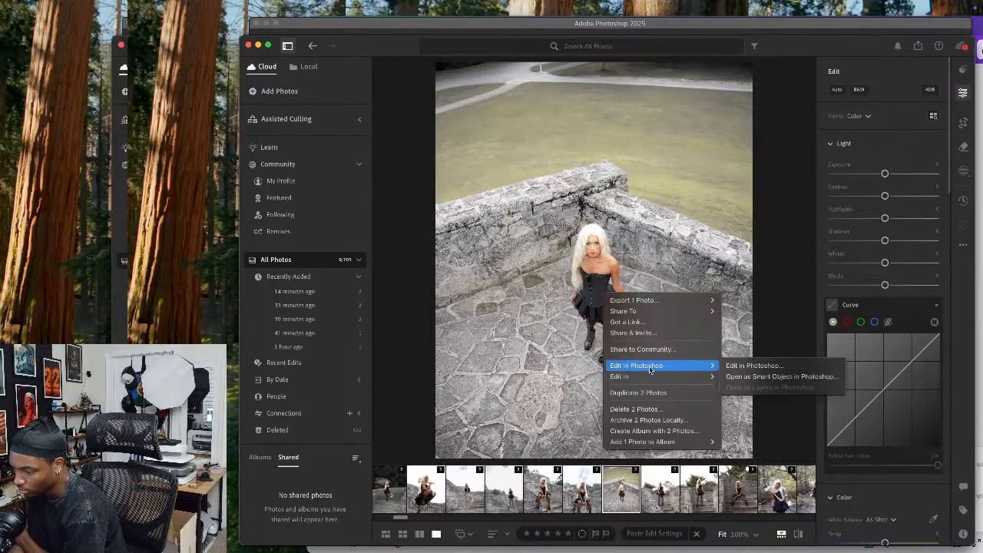
click(752, 367)
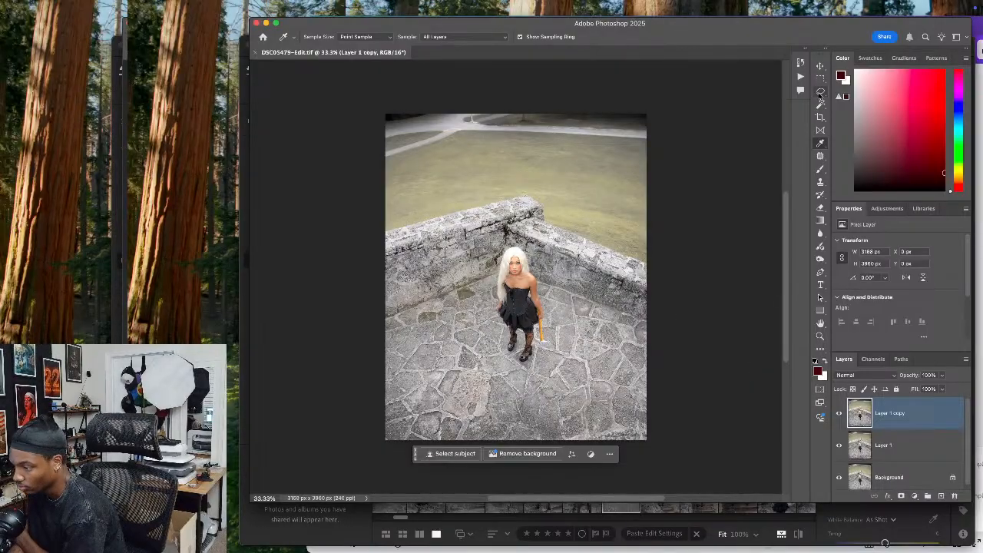
click(821, 104)
click(641, 179)
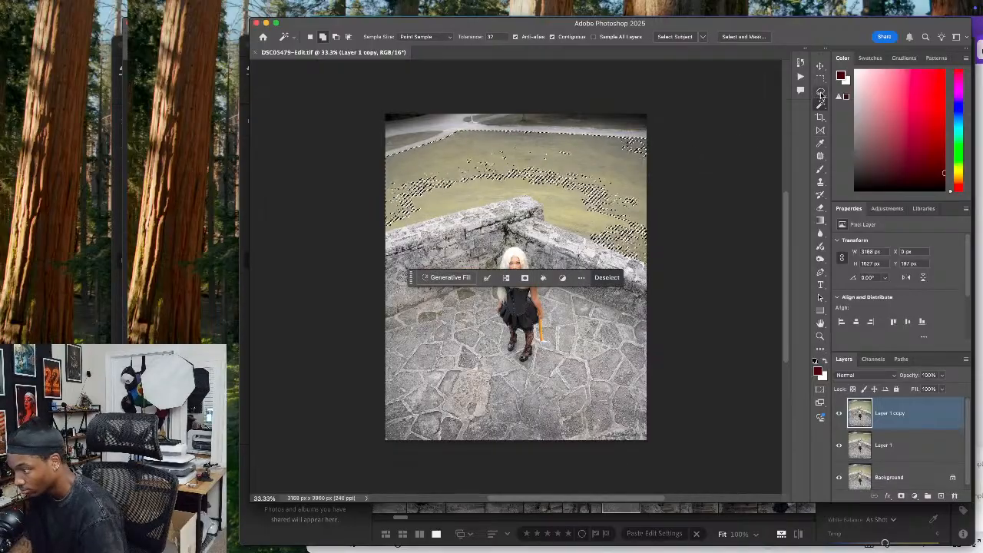
key(super+d)
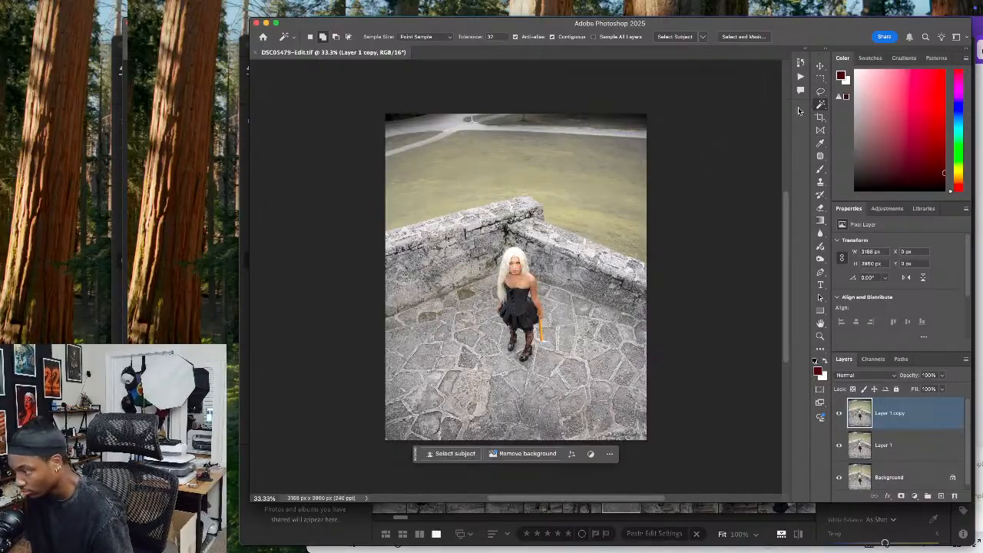
Select the whole field and path background above the stone walls with the Quick Selection tool
click(821, 104)
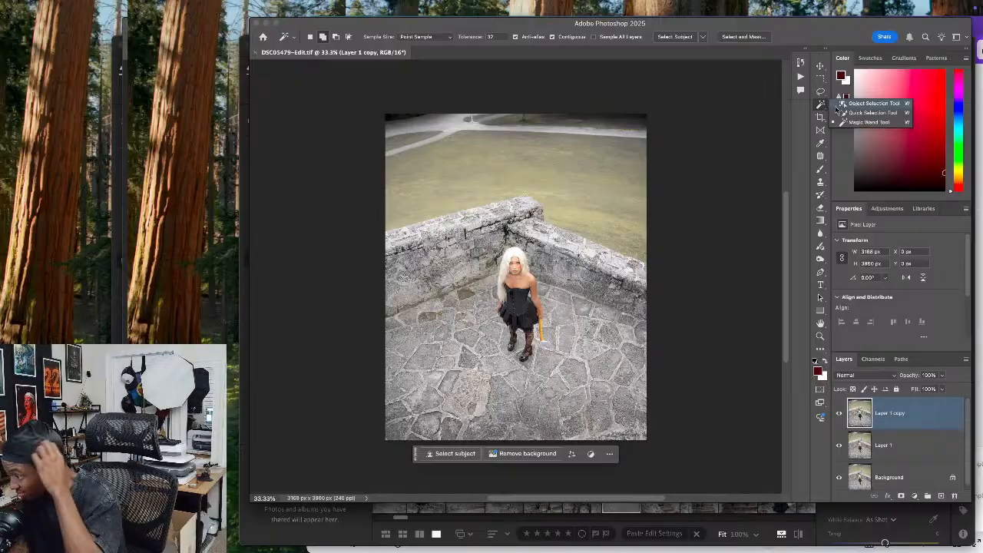
click(853, 112)
mouse_move(606, 185)
mouse_down()
mouse_move(368, 183)
mouse_move(437, 118)
mouse_move(367, 123)
mouse_move(550, 102)
mouse_move(533, 119)
mouse_up()
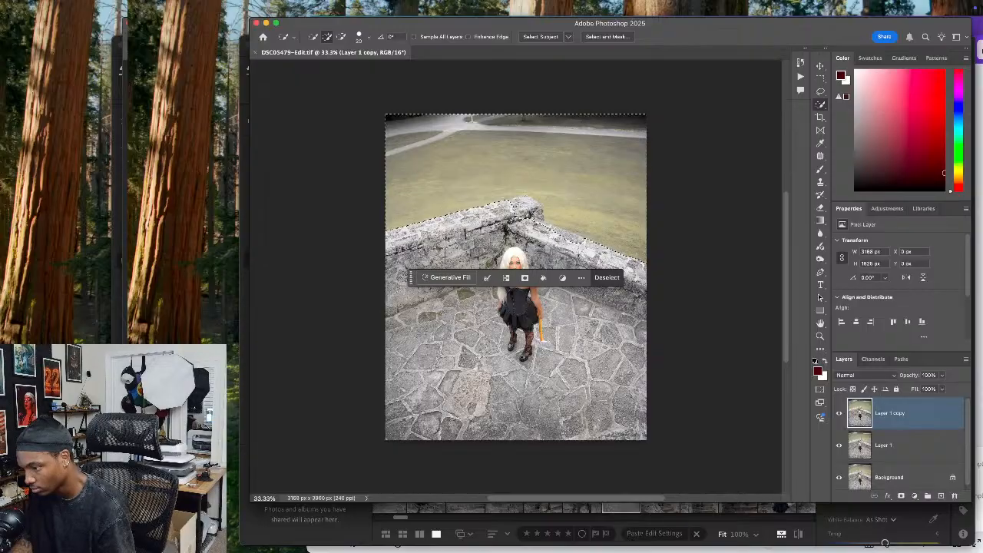
key(alt)
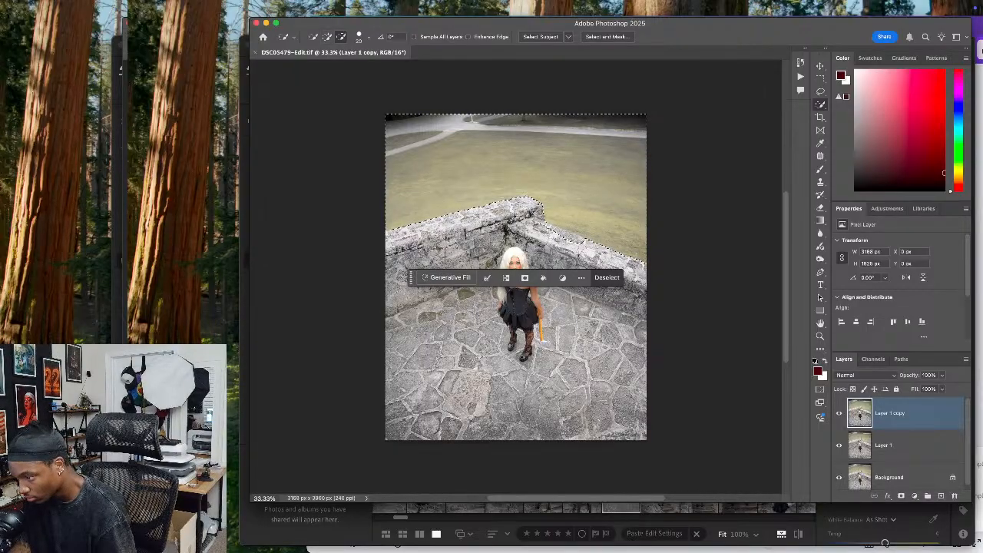
key(alt)
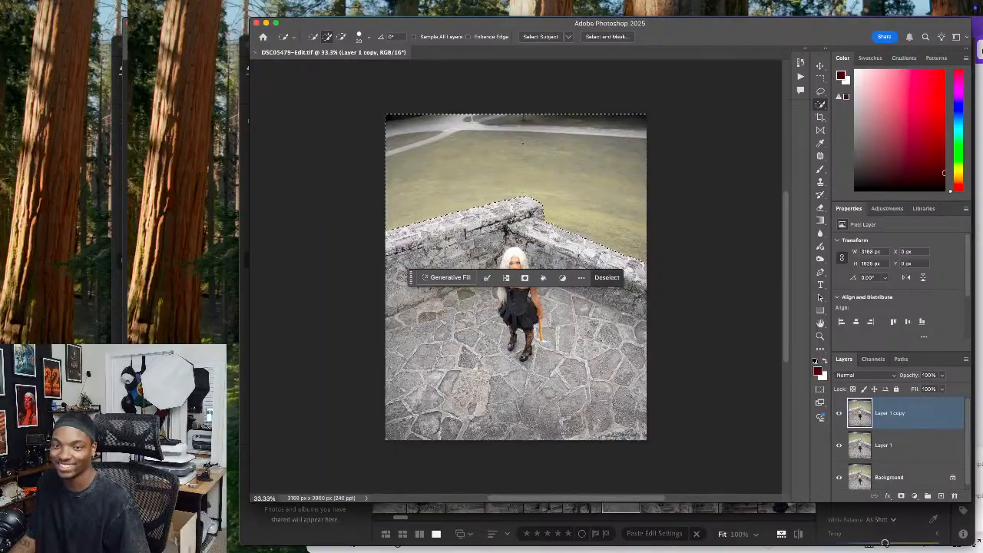
Fill the selected background using Generative Fill with the prompt "dark sky" and choose the second variation
click(449, 277)
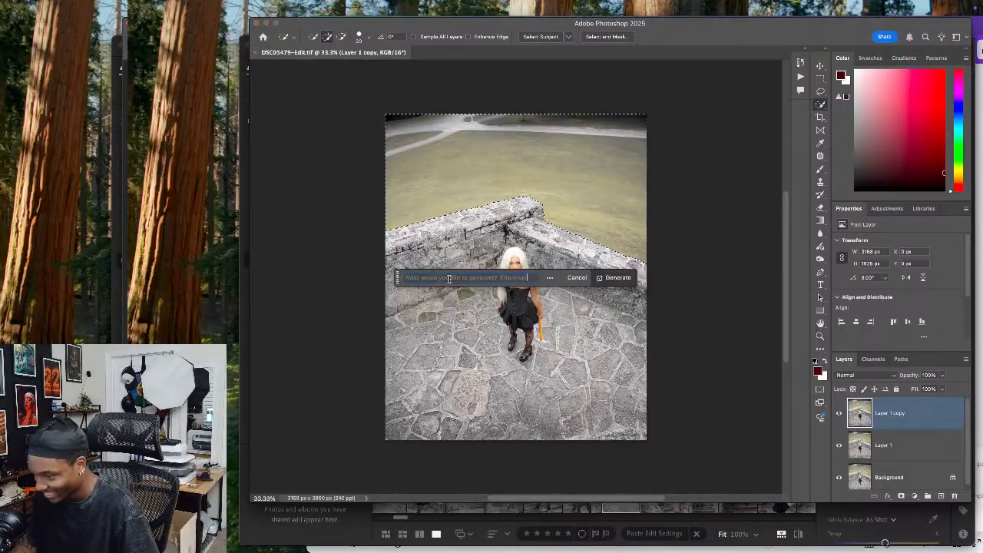
text(dar)
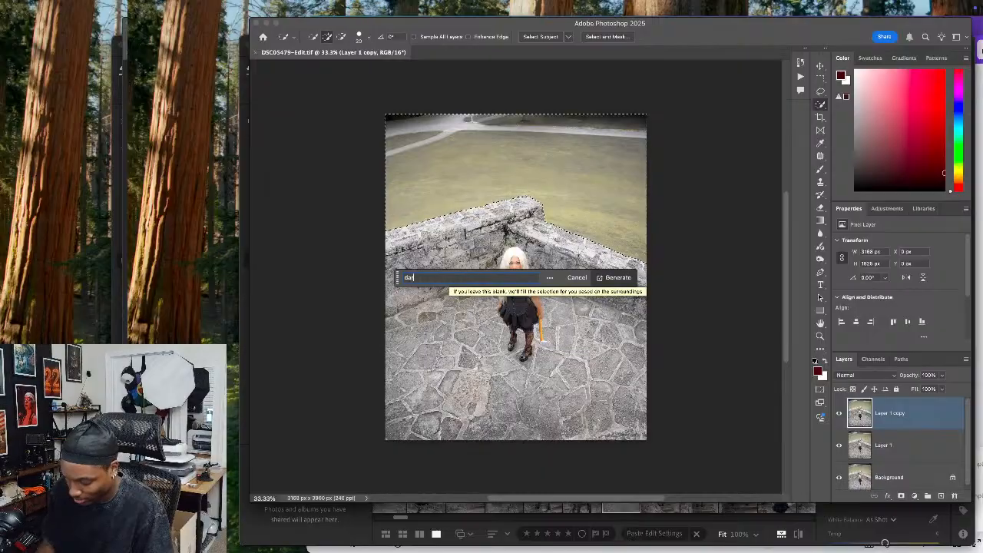
text(k sky)
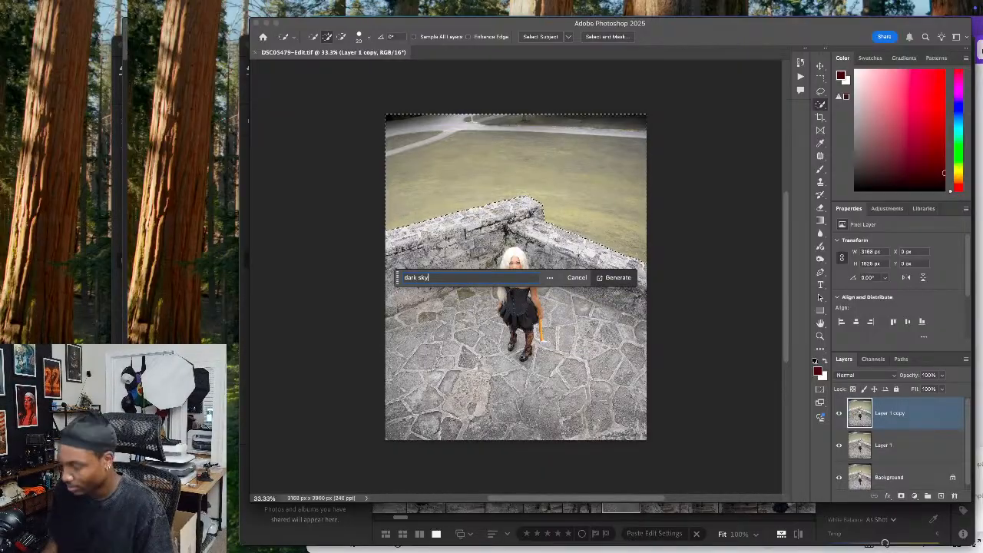
key(Return)
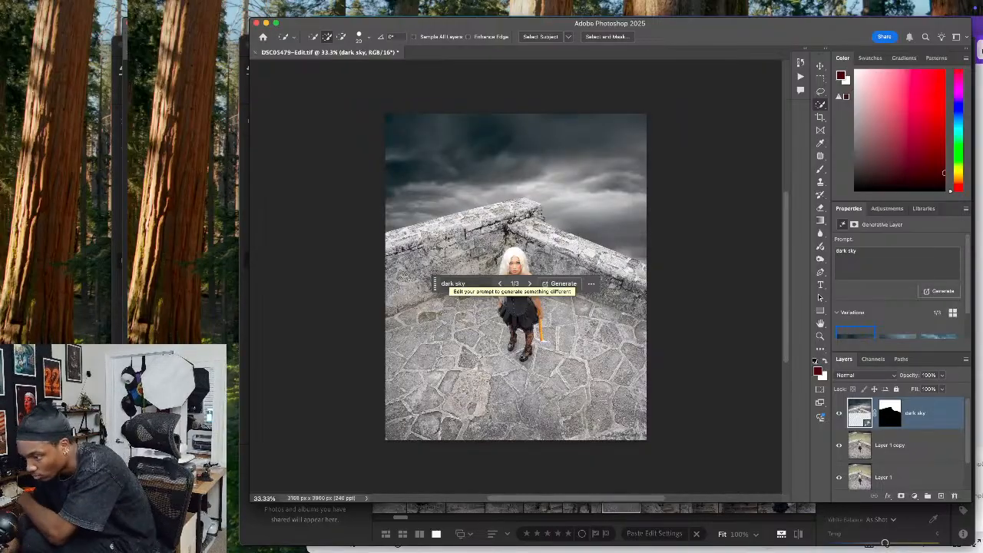
click(528, 285)
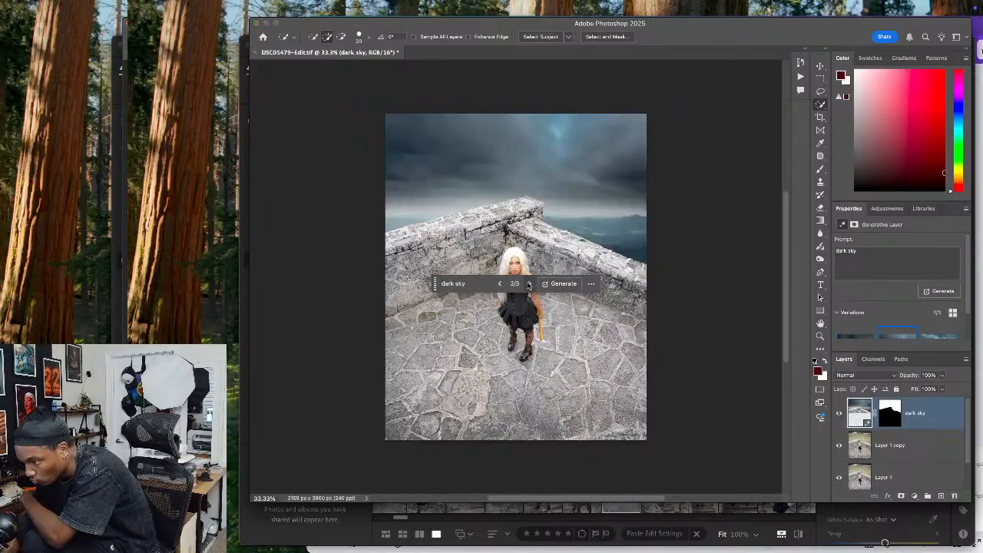
click(528, 284)
click(499, 285)
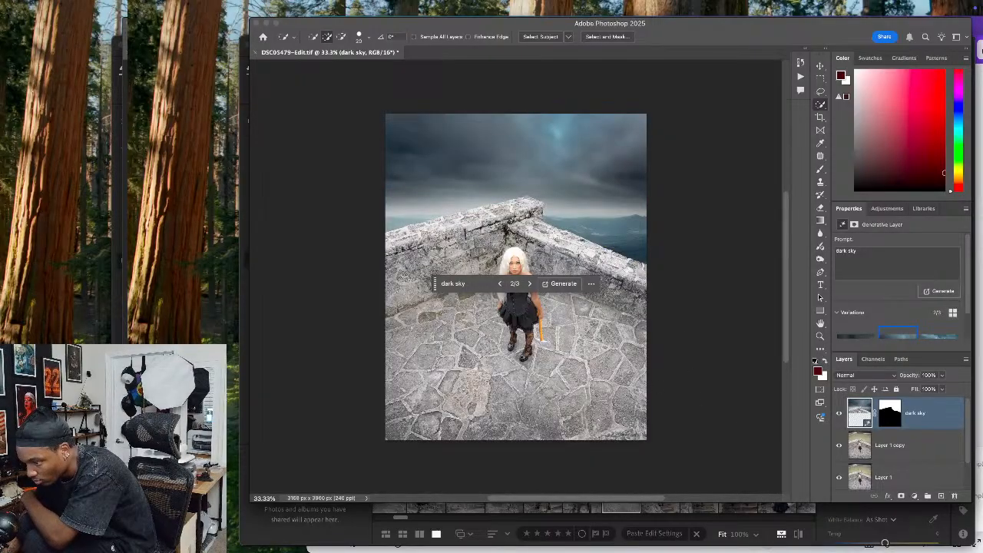
Switch to Lightroom, select the photo of the white-haired model seated on the stone wall, and open it for editing in Photoshop
click(511, 532)
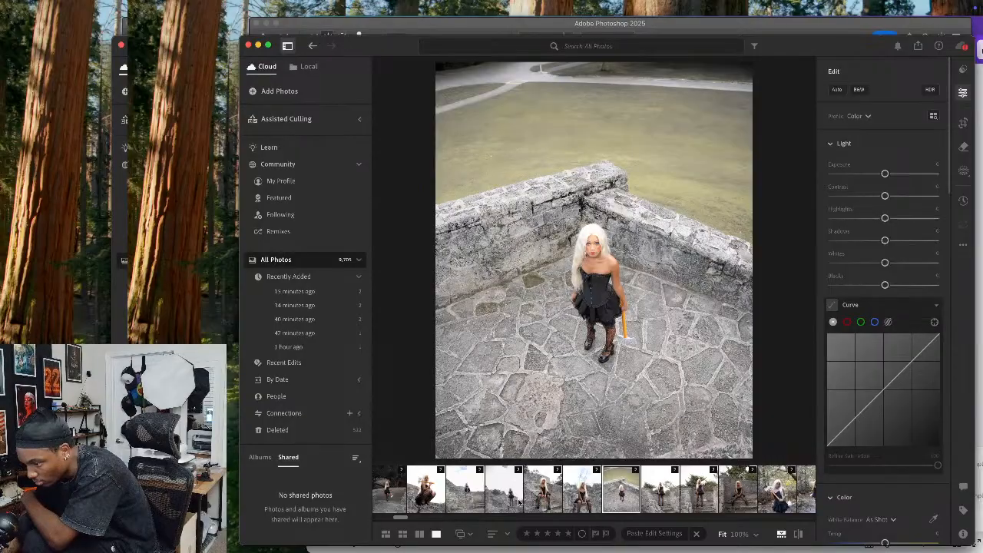
click(519, 501)
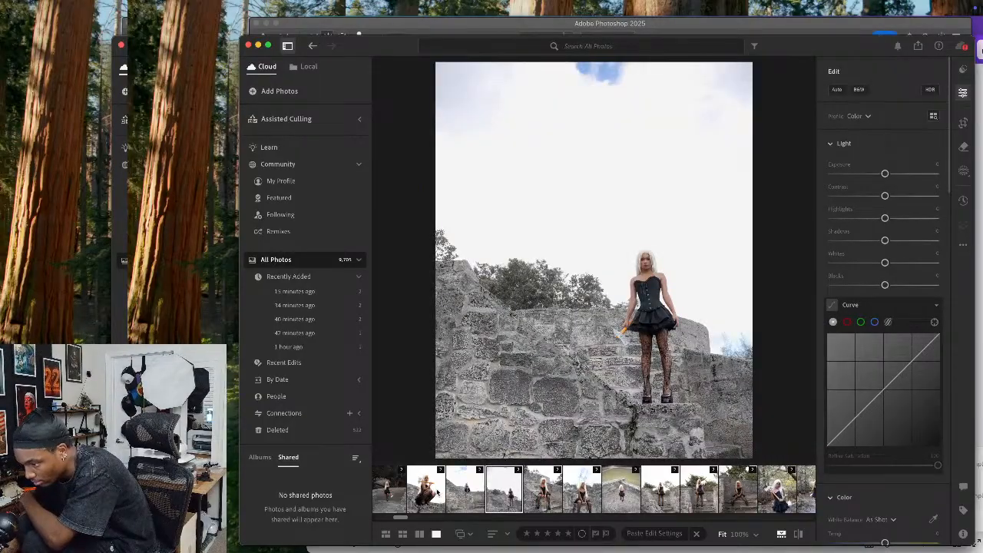
click(582, 490)
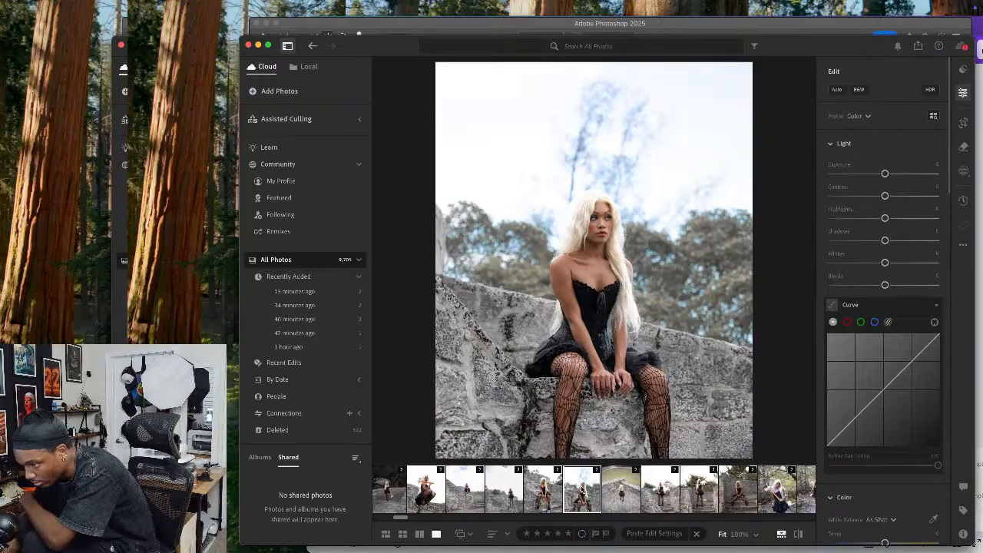
right_click(563, 324)
mouse_move(599, 394)
click(692, 394)
Select the wider photo of the model standing on the stone steps with the axe and open it for editing in Photoshop
click(700, 496)
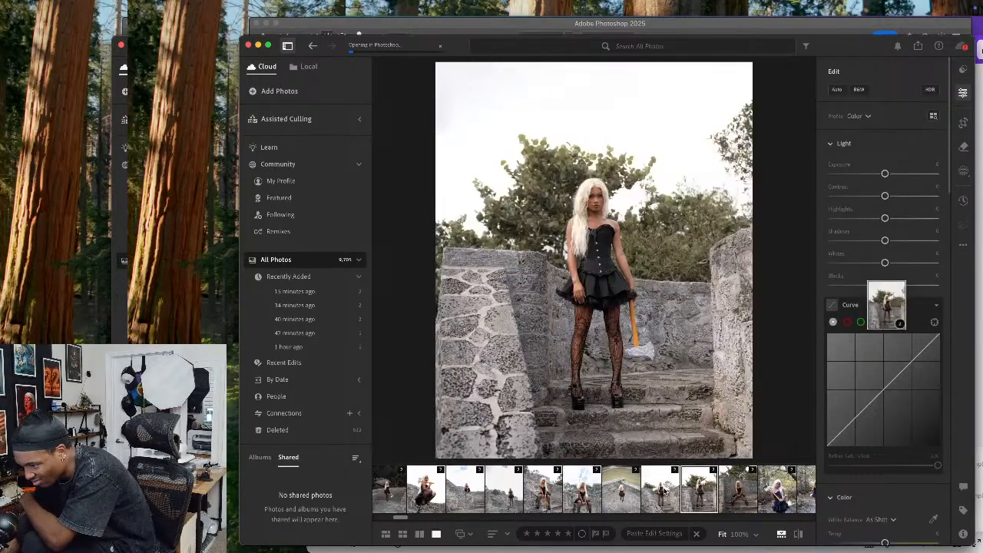
click(663, 492)
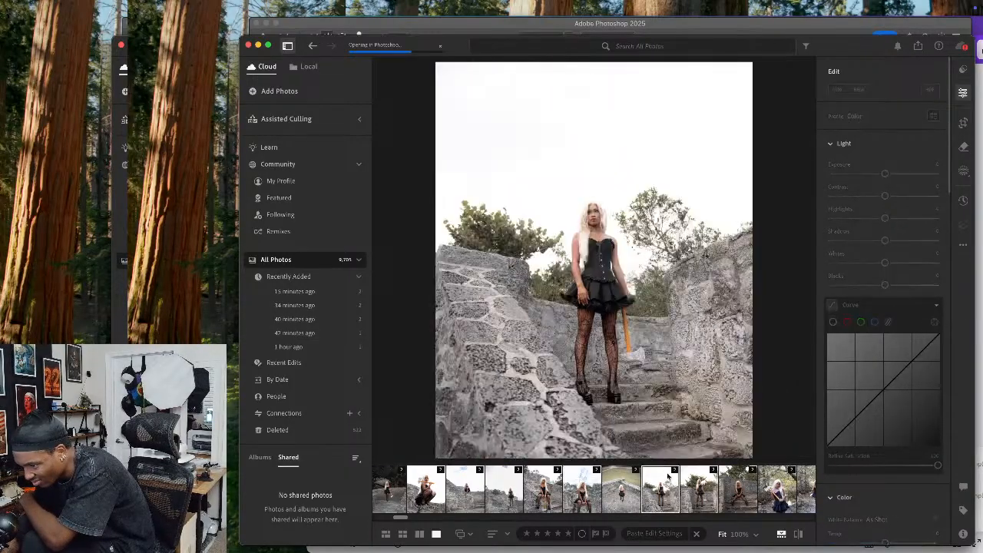
right_click(689, 425)
mouse_move(693, 410)
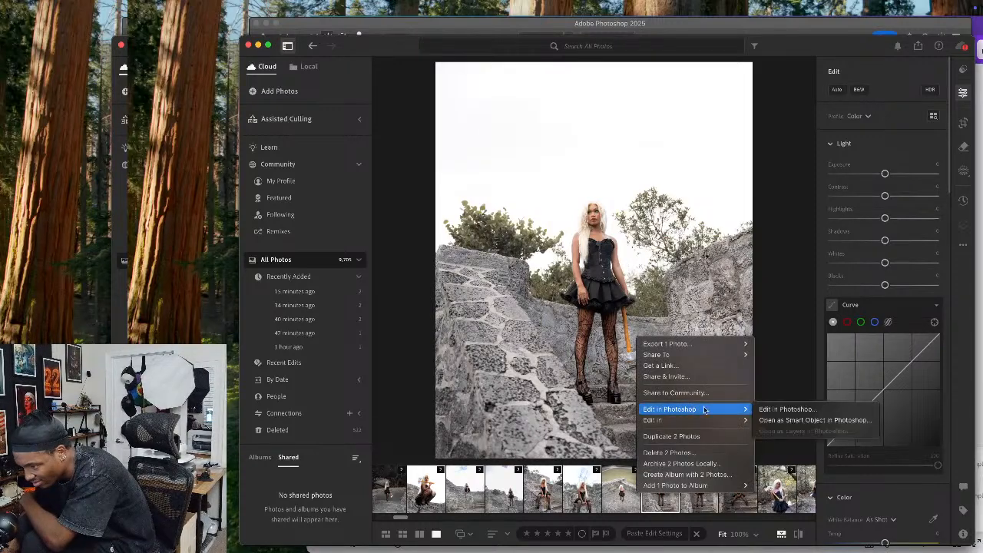
click(787, 409)
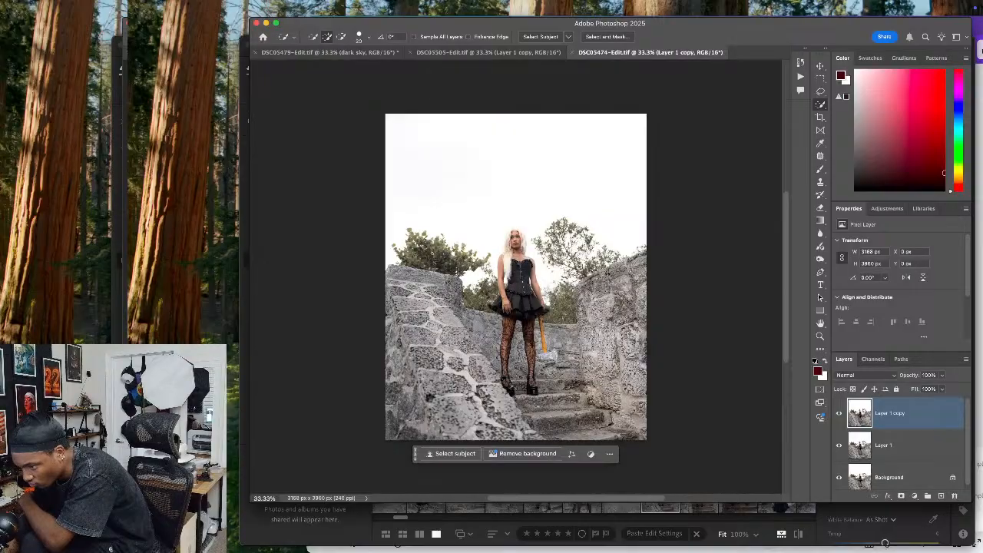
Select the sky above the trees and model with the Lasso tool and fill it using Generative Fill with the prompt "dark clouds"
click(821, 91)
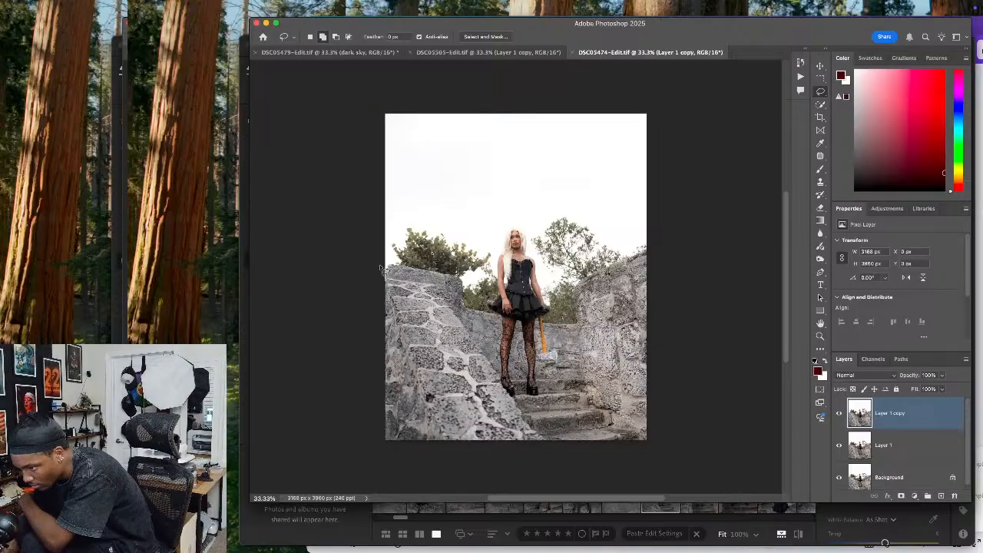
mouse_move(389, 266)
mouse_down()
mouse_move(415, 231)
mouse_move(488, 250)
mouse_move(512, 226)
mouse_move(534, 223)
mouse_move(539, 234)
mouse_move(570, 217)
mouse_move(643, 243)
mouse_move(692, 187)
mouse_move(696, 106)
mouse_move(592, 56)
mouse_move(354, 37)
mouse_up()
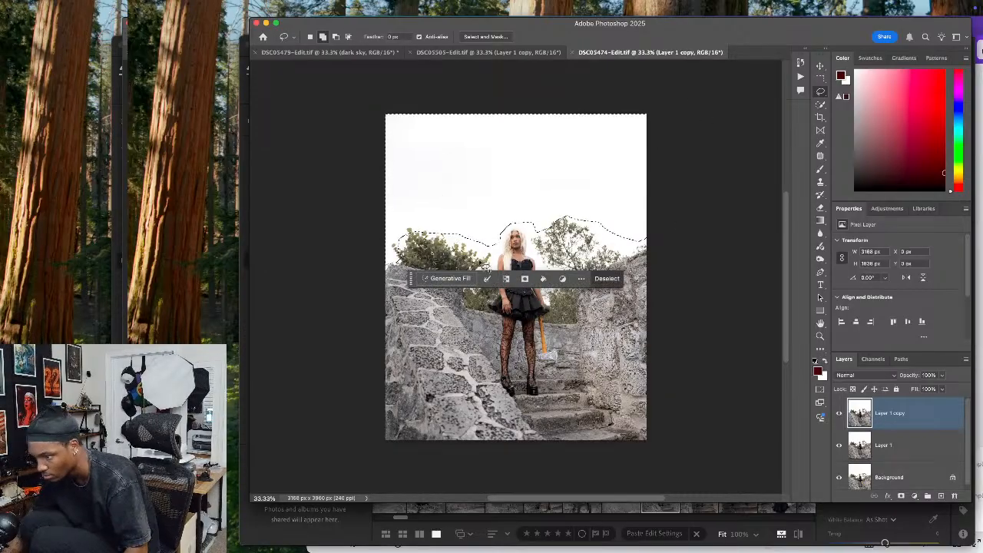
click(451, 279)
text(da)
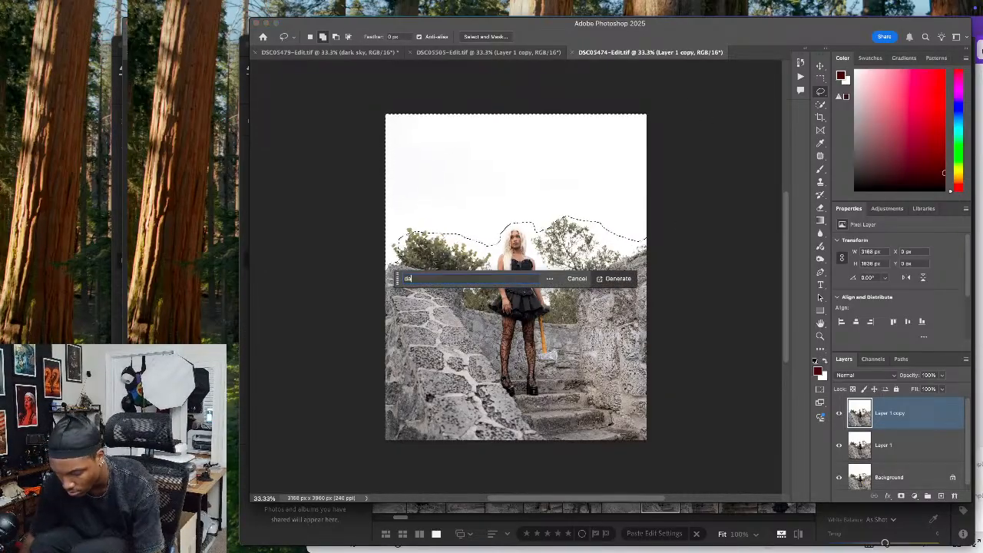
text(rk clouds)
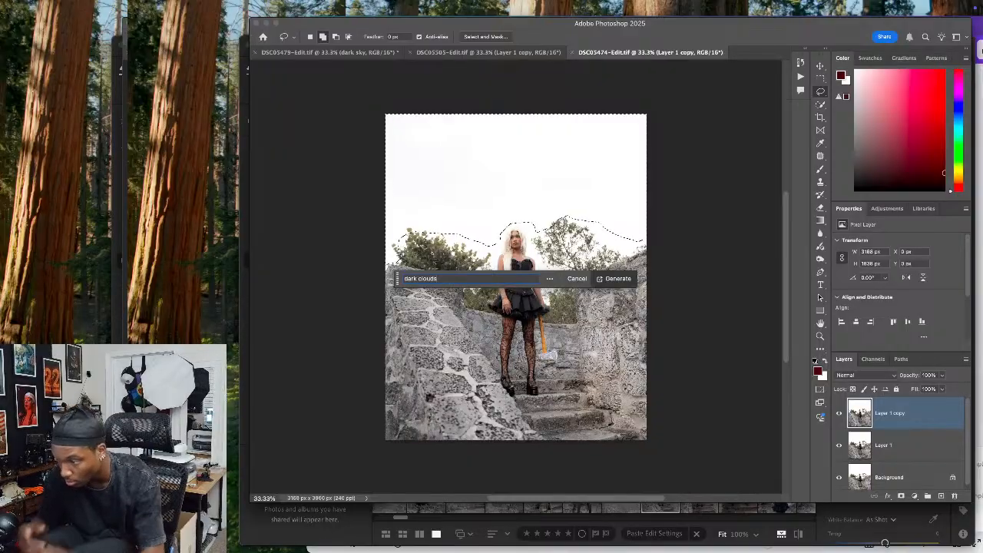
key(Return)
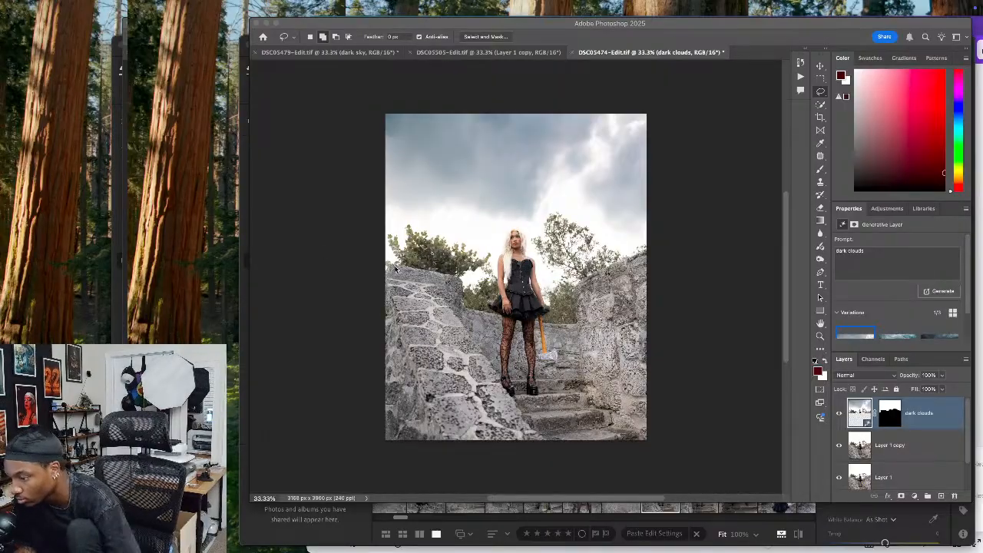
Choose the third dark clouds variation for the stone-steps photo
click(928, 412)
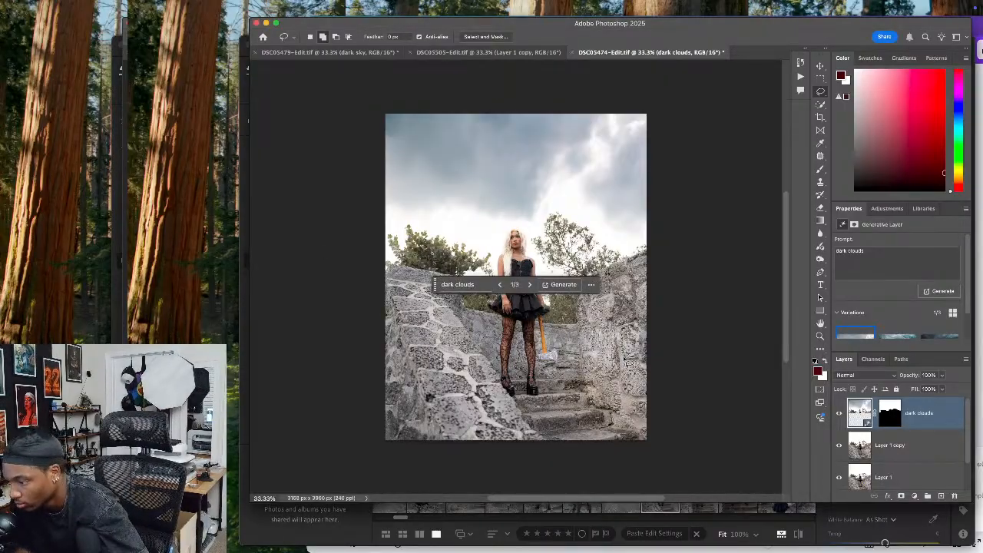
click(529, 285)
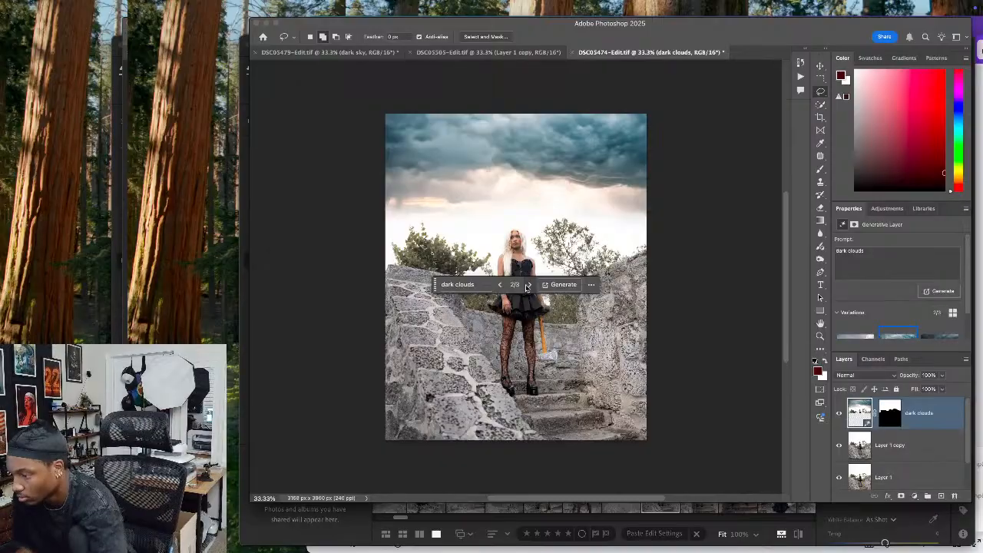
click(528, 285)
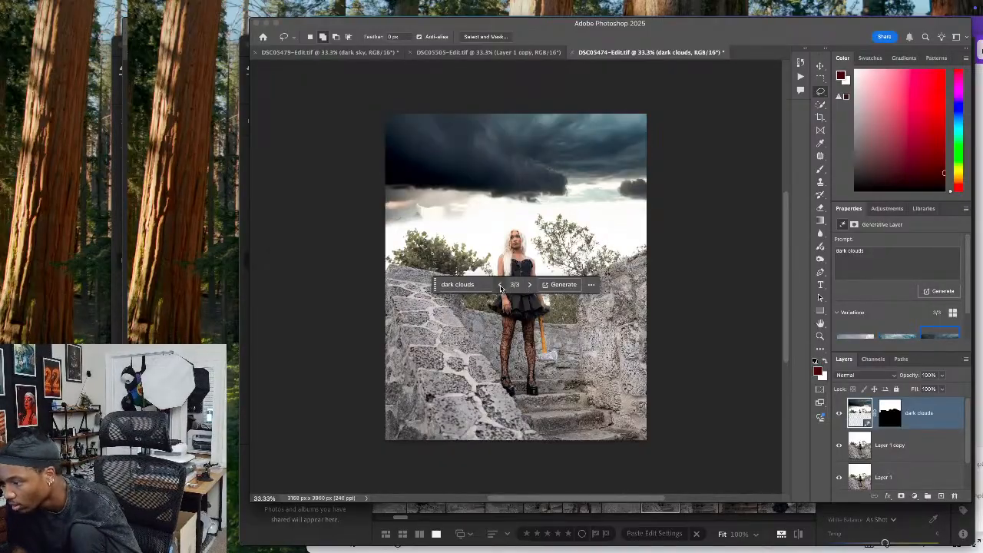
In the seated photo, lasso the sky above the model and trees and fill it using Generative Fill with the prompt "dark clouds"
click(523, 54)
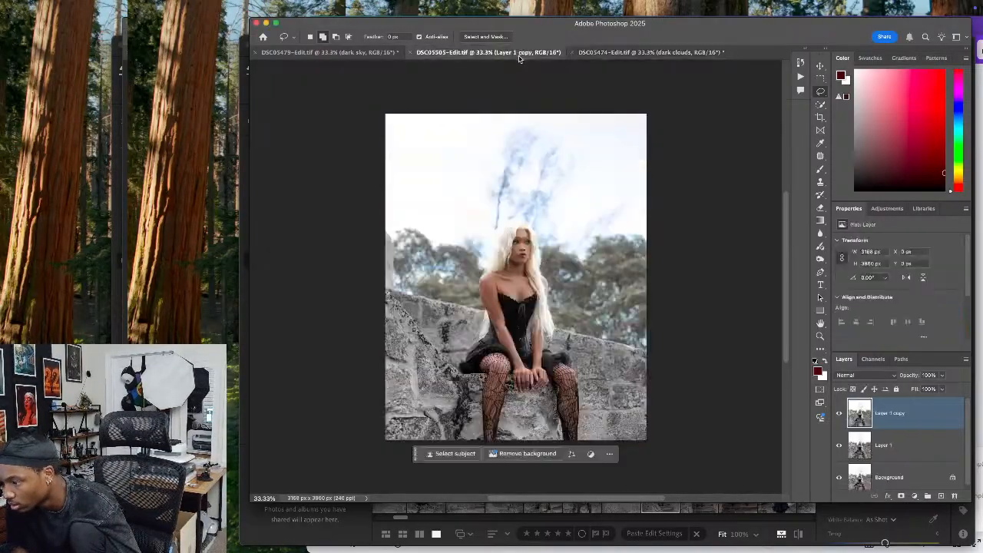
mouse_move(667, 91)
mouse_down()
mouse_move(356, 97)
mouse_move(337, 199)
mouse_move(376, 231)
mouse_move(454, 241)
mouse_move(523, 218)
mouse_move(568, 246)
mouse_move(608, 232)
mouse_move(665, 232)
mouse_move(641, 72)
mouse_move(351, 55)
mouse_move(342, 115)
mouse_up()
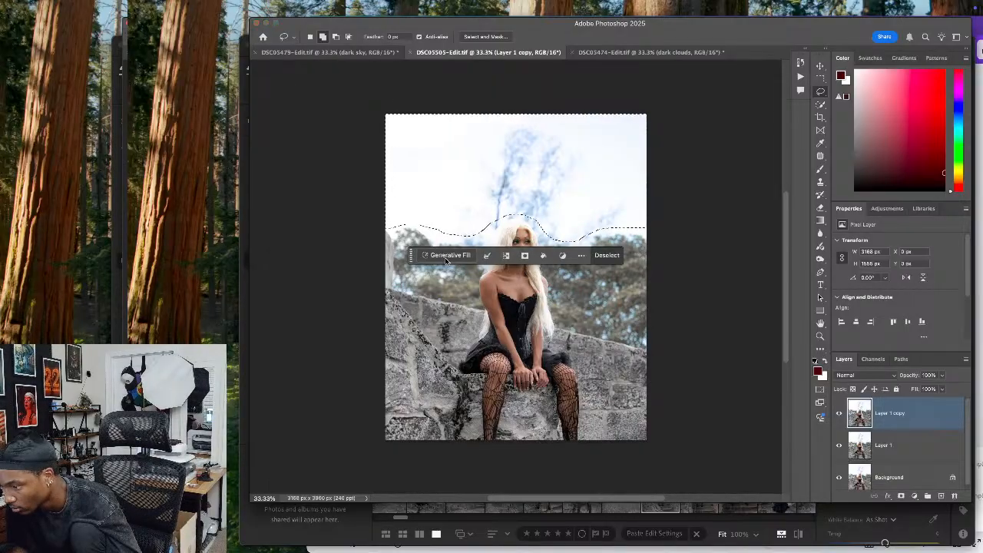
click(445, 256)
text(dar)
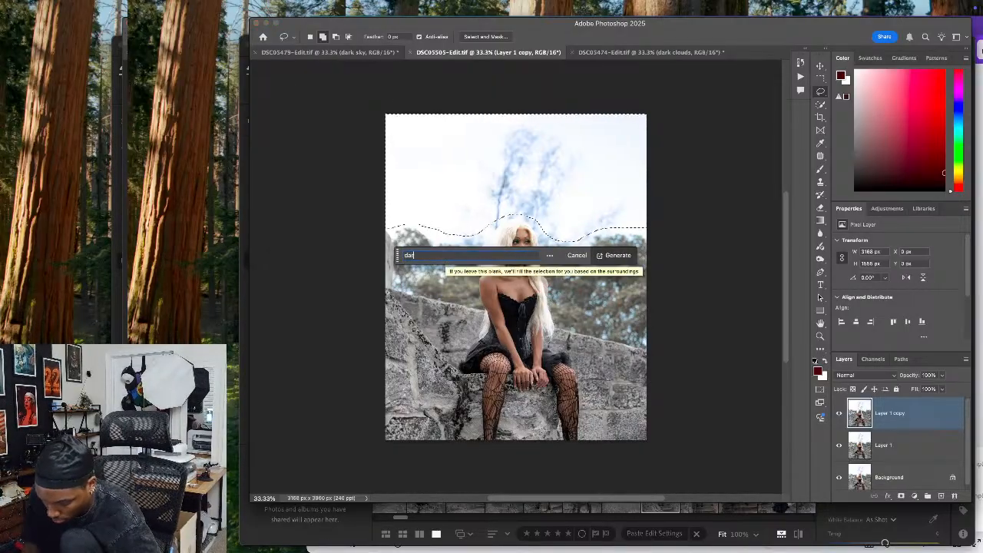
text(k clouds)
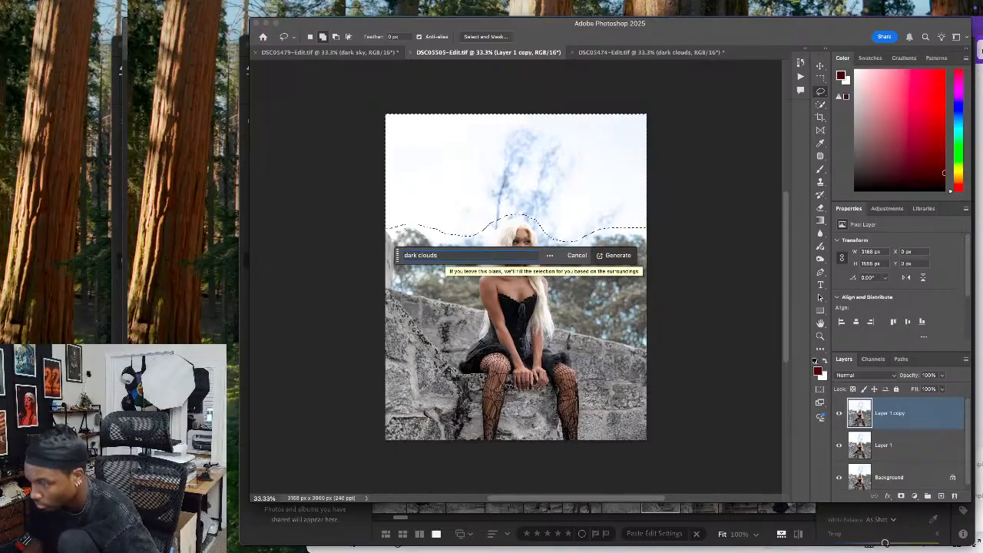
key(Return)
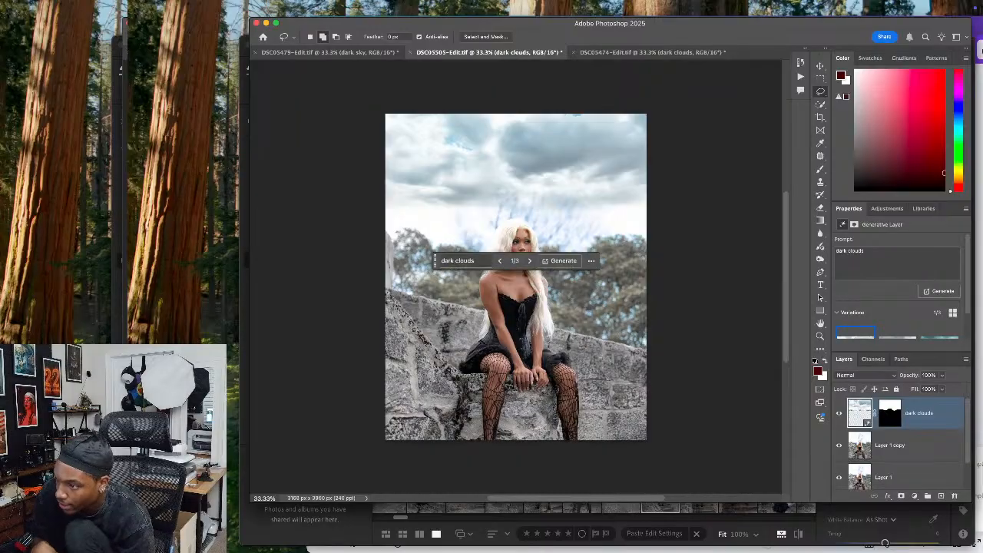
Compare the three generated cloud variations on the seated photo, ending on the first
click(529, 262)
click(529, 261)
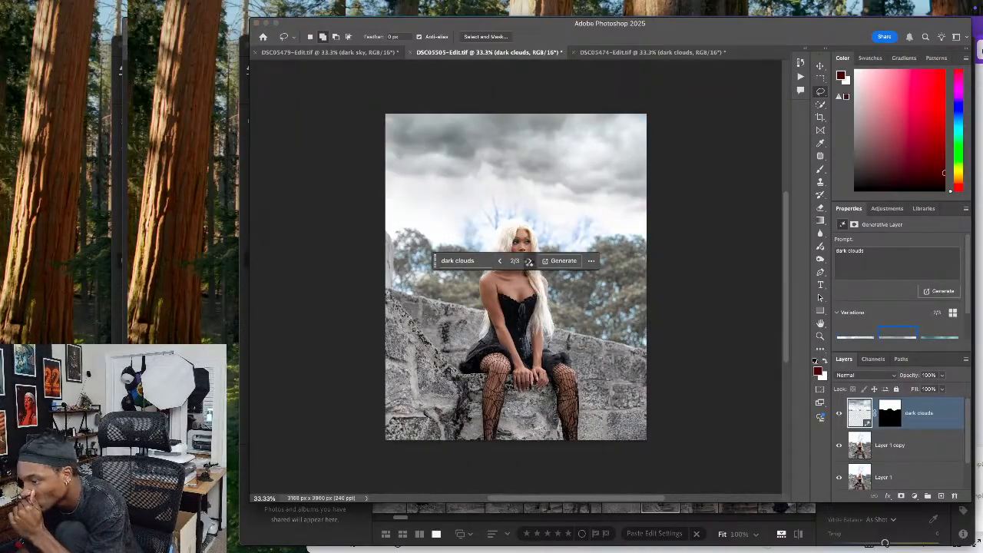
click(529, 261)
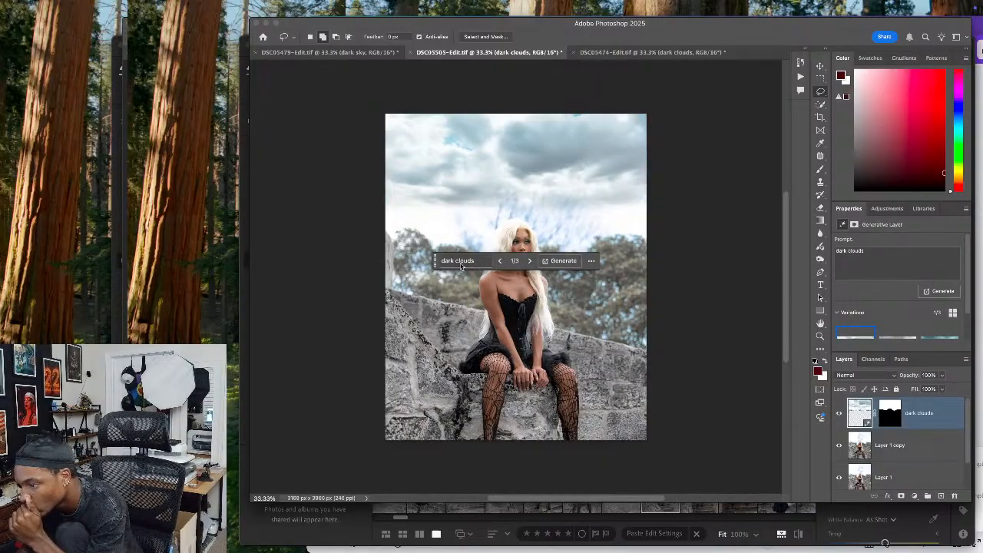
Compare the dark clouds variations on the stone-steps photo again, ending on the third
click(625, 54)
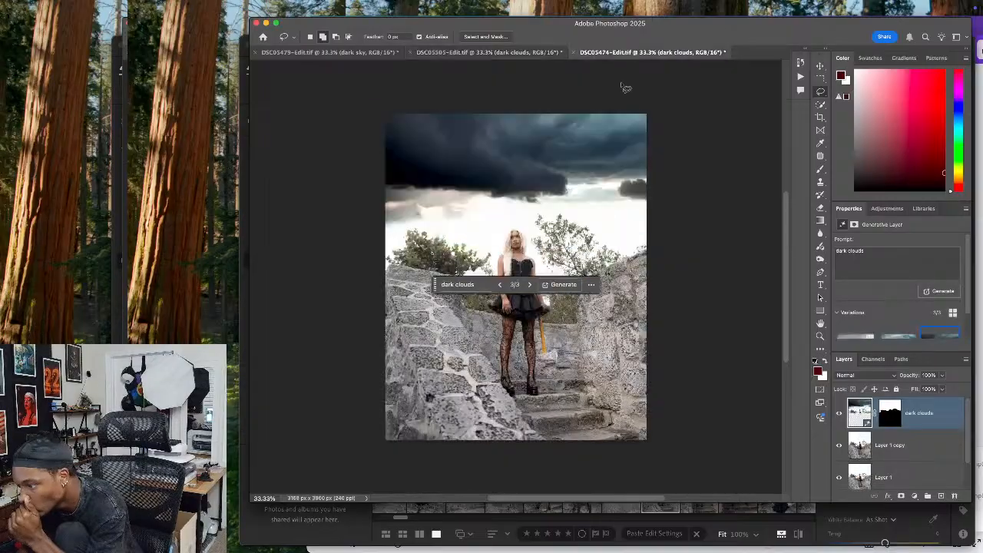
click(530, 284)
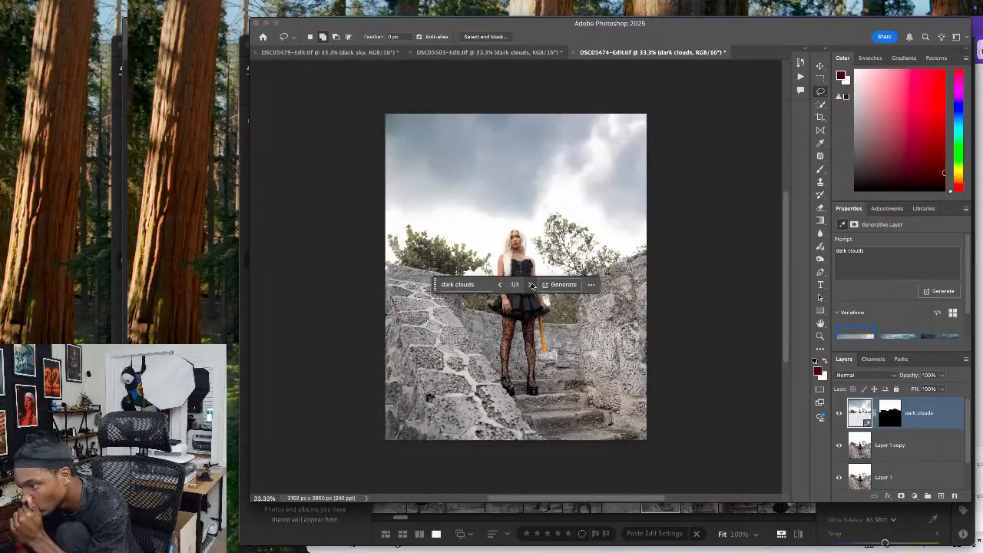
click(531, 285)
click(530, 285)
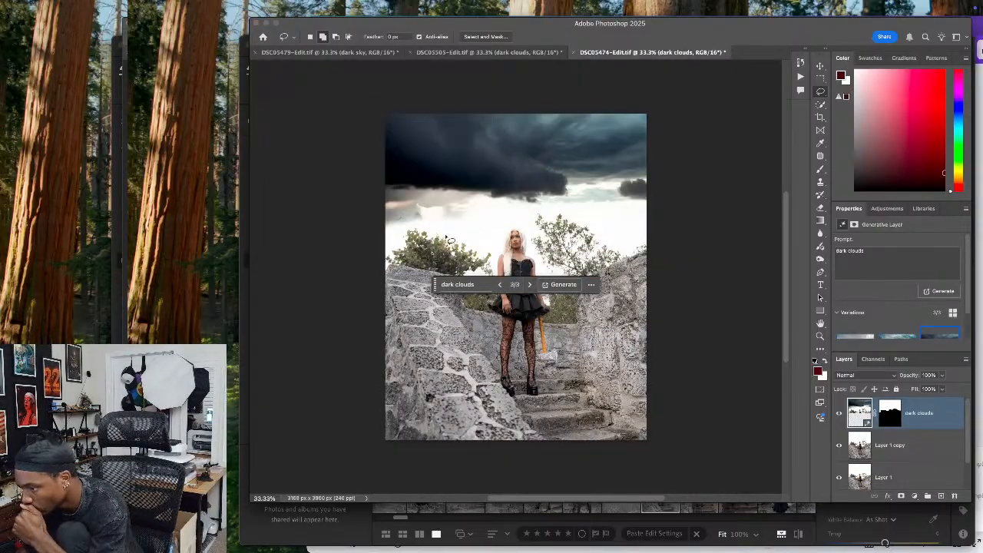
Generate more dark sky variations for the high-angle terrace photo and choose the fourth of six
click(381, 53)
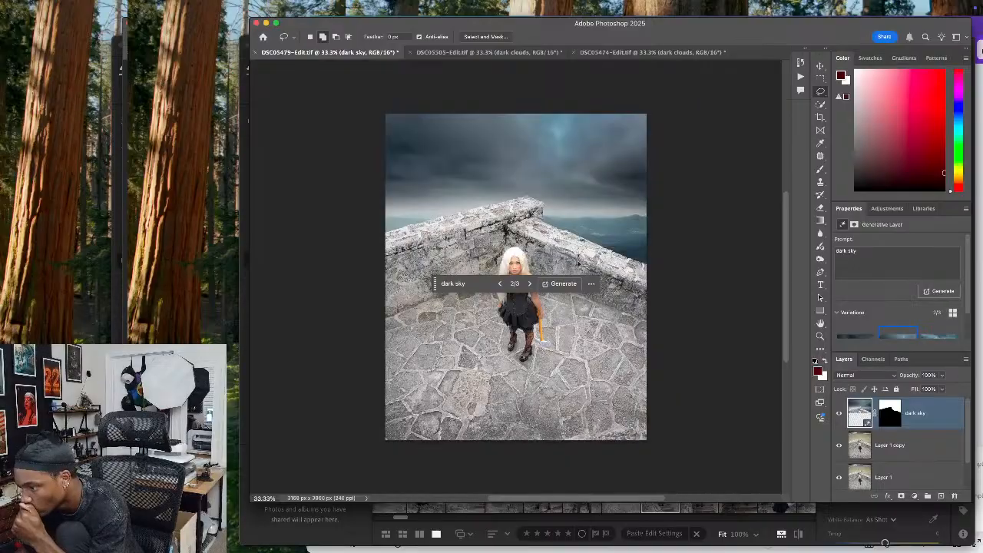
click(562, 284)
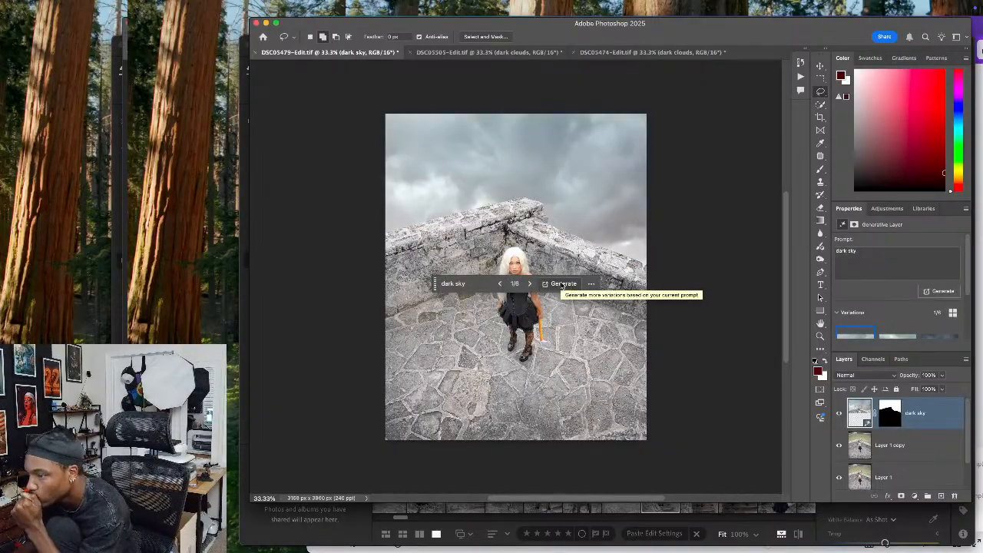
click(529, 284)
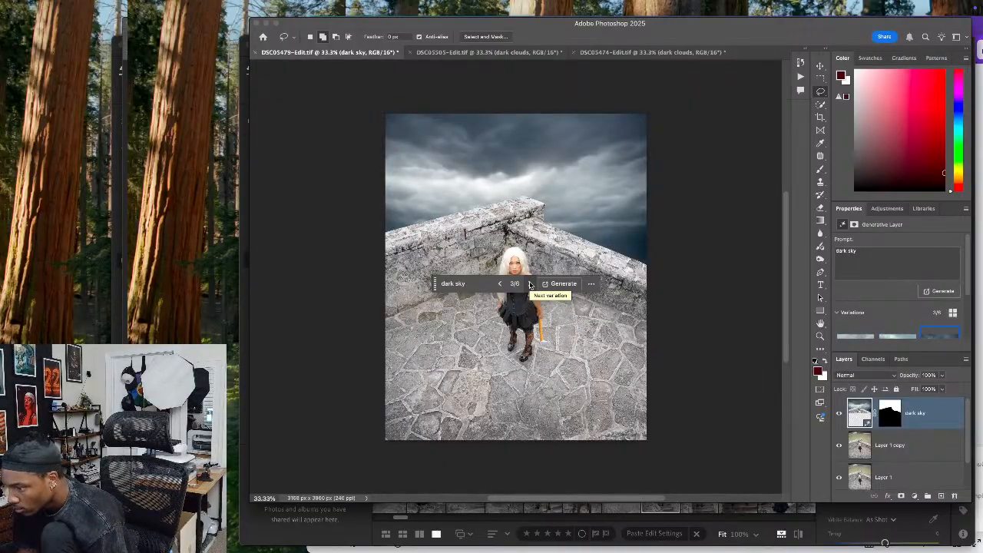
click(529, 284)
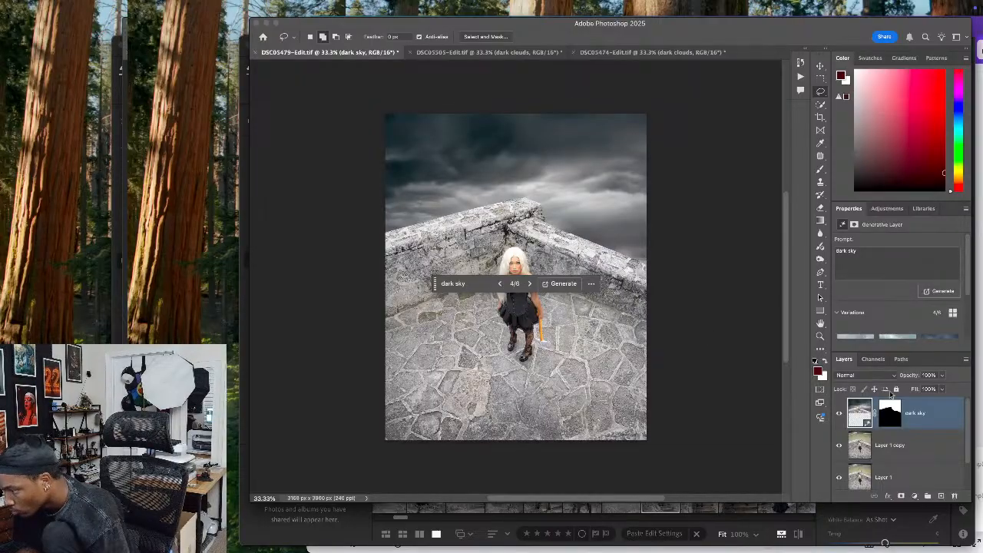
Lower the opacity of the dark sky layer to blend it with the original field background
click(942, 375)
drag(936, 388, 929, 388)
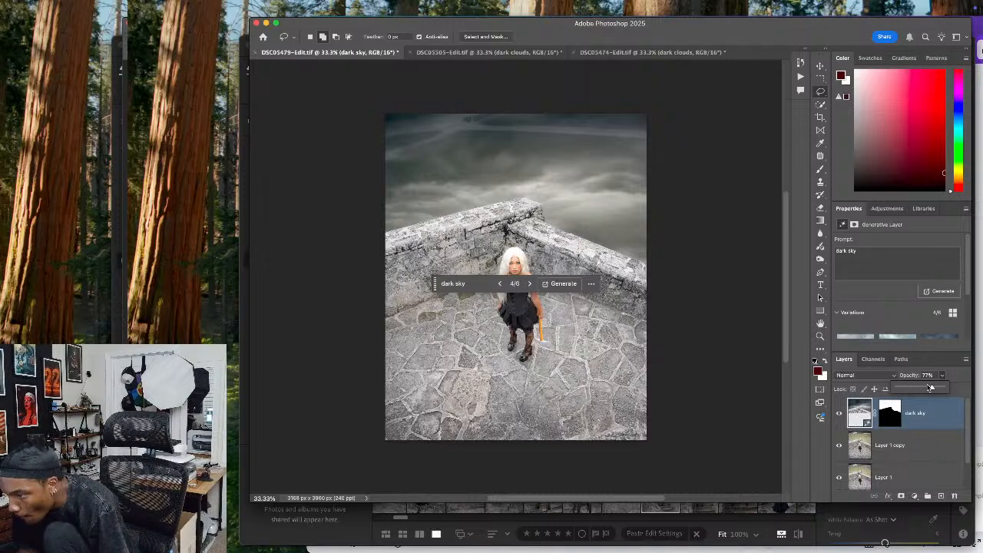
drag(930, 388, 900, 389)
On Layer 1 copy, lasso the paths at the photo's upper edge, remove them using Generative Fill without a prompt, and choose the second variation
click(920, 445)
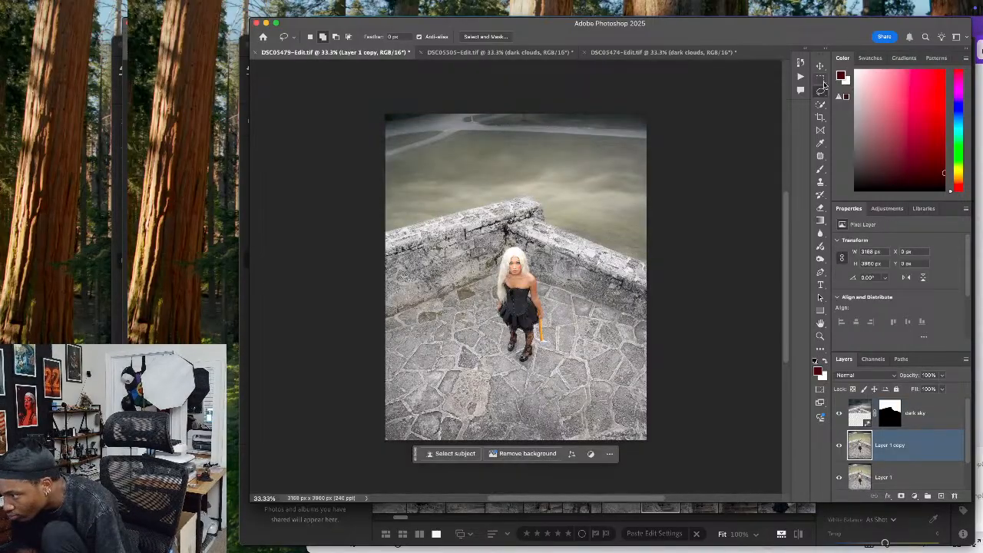
mouse_move(659, 131)
mouse_down()
mouse_move(412, 114)
mouse_move(388, 115)
mouse_move(381, 143)
mouse_move(385, 157)
mouse_move(407, 158)
mouse_move(467, 140)
mouse_move(637, 152)
mouse_move(689, 135)
mouse_up()
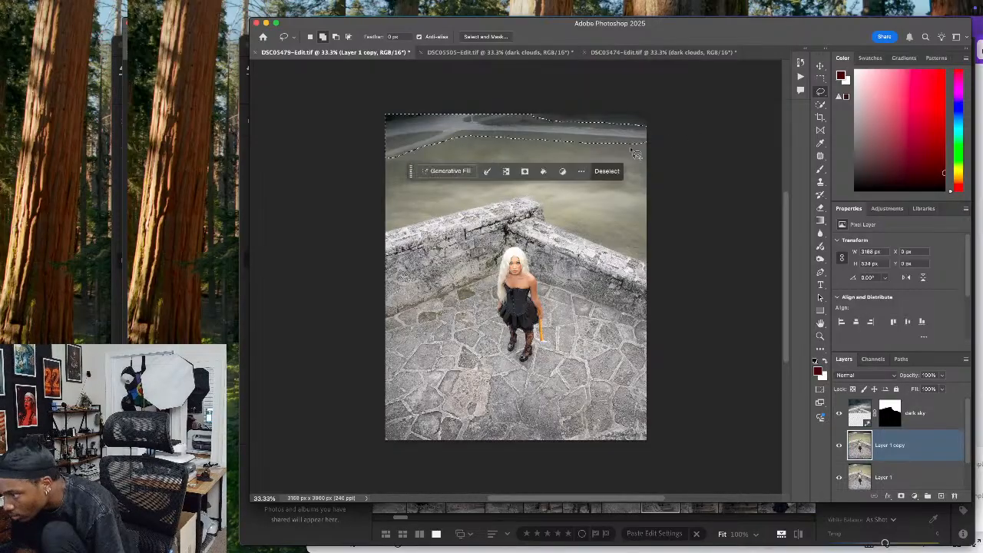
click(456, 171)
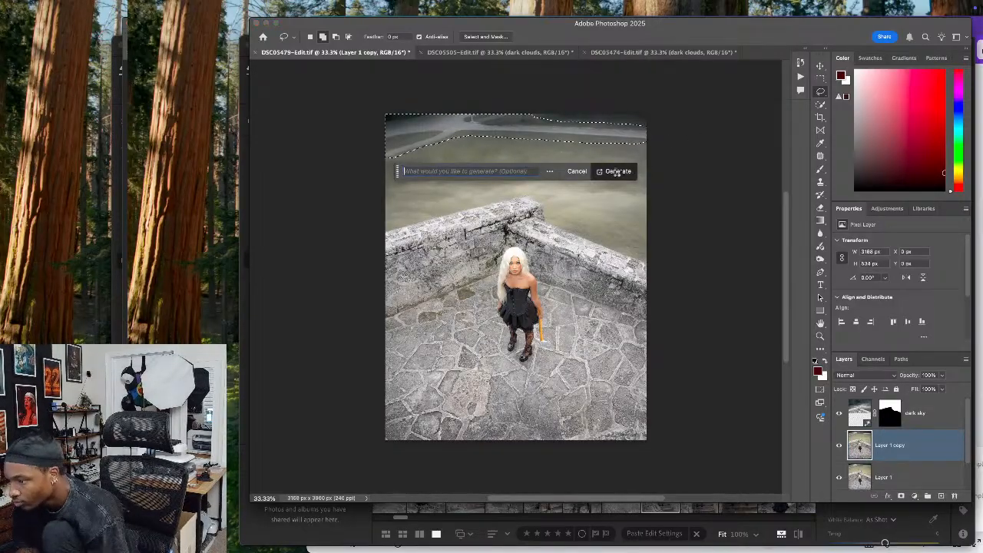
click(620, 172)
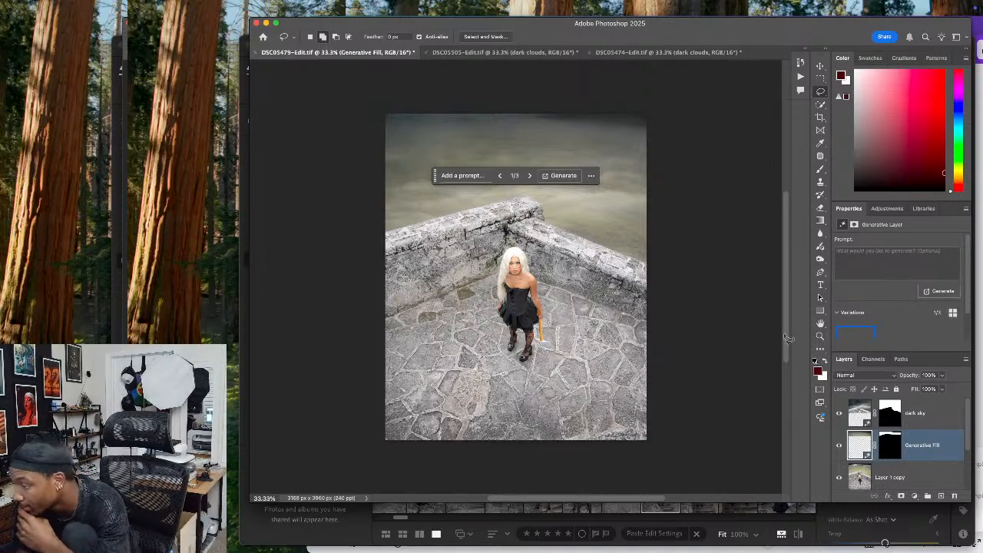
click(530, 176)
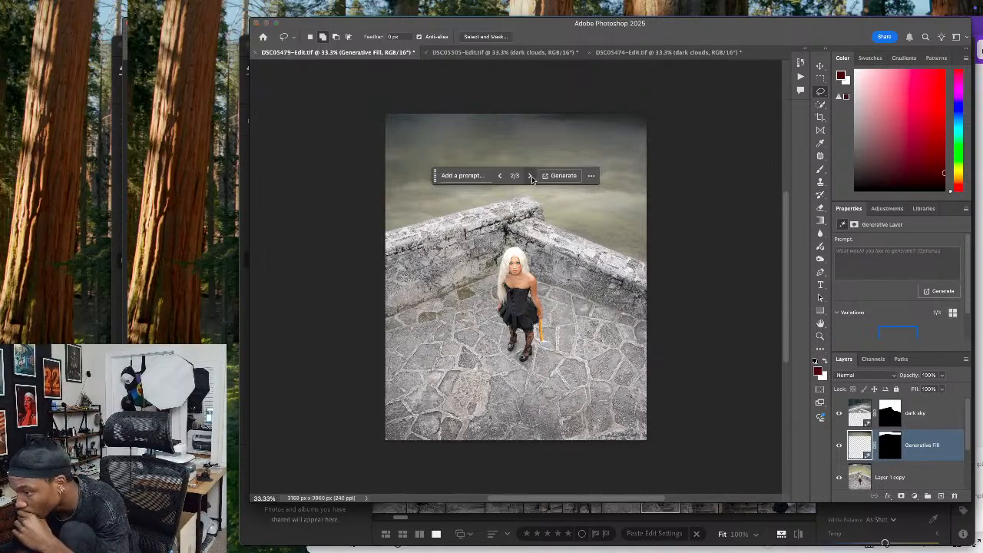
Choose the third variation of the Generative Fill layer and merge it with Layer 1 copy below
click(530, 176)
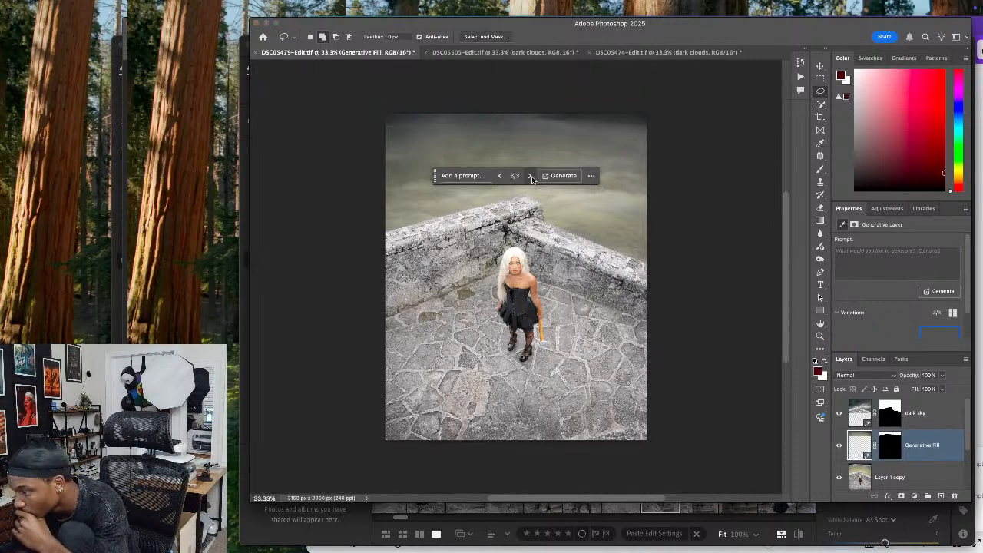
right_click(922, 447)
click(942, 441)
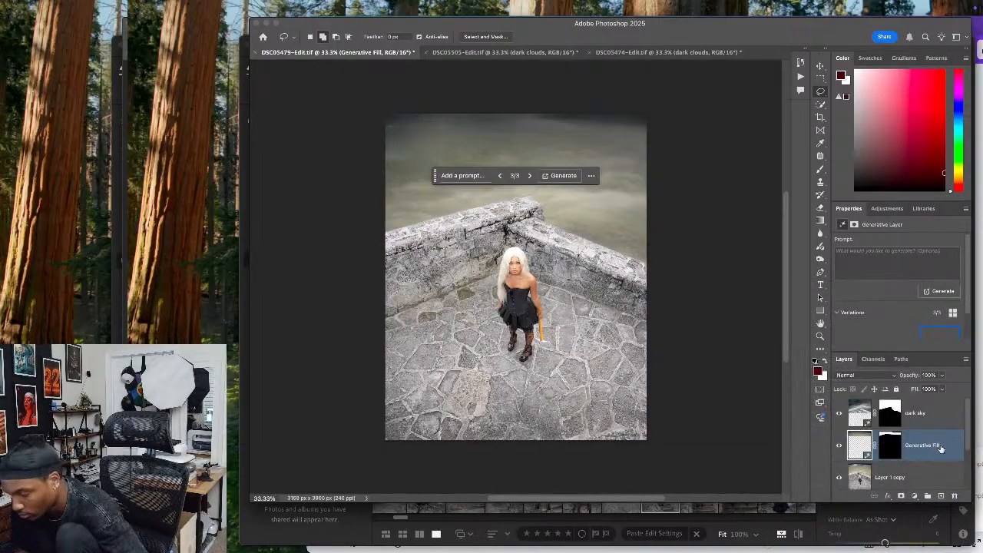
super+click(933, 463)
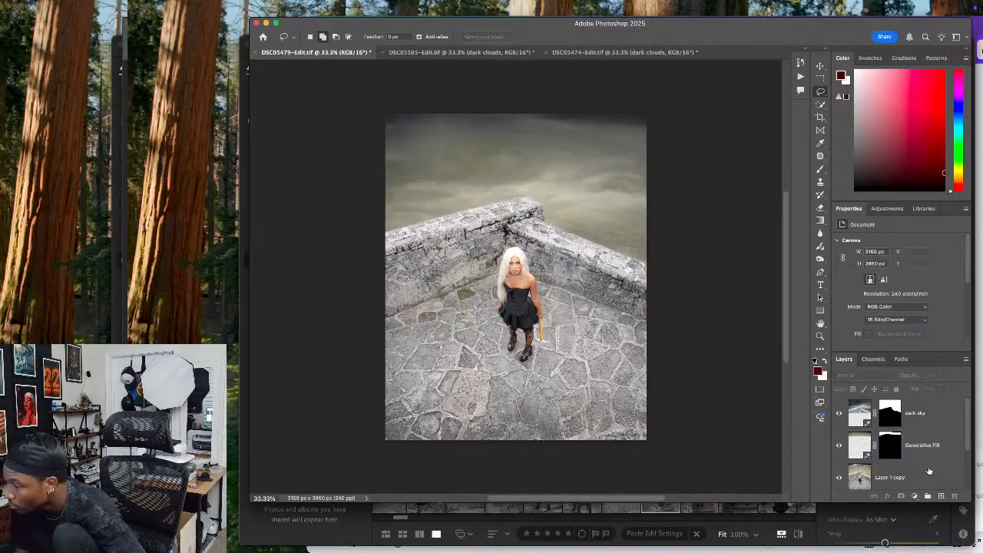
click(922, 450)
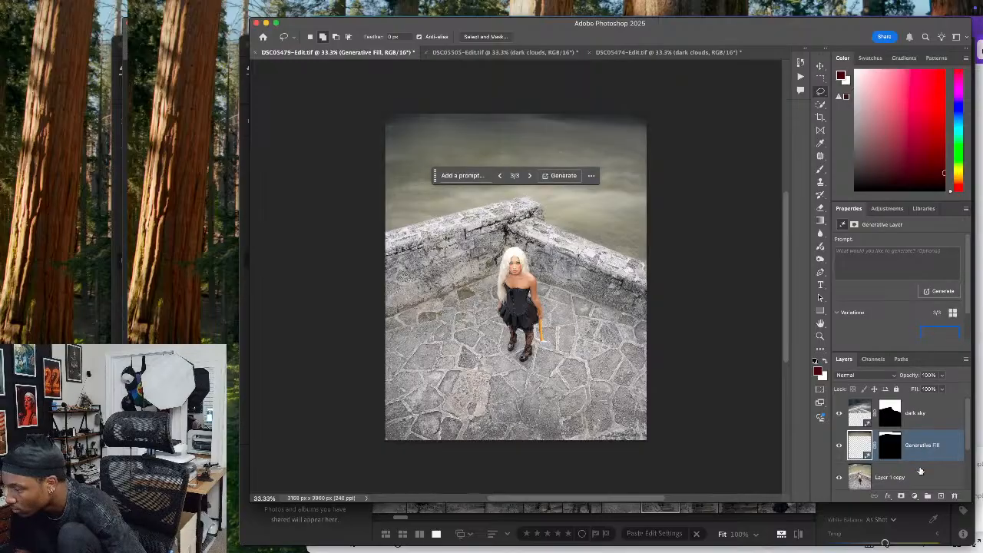
super+click(920, 471)
key(super+e)
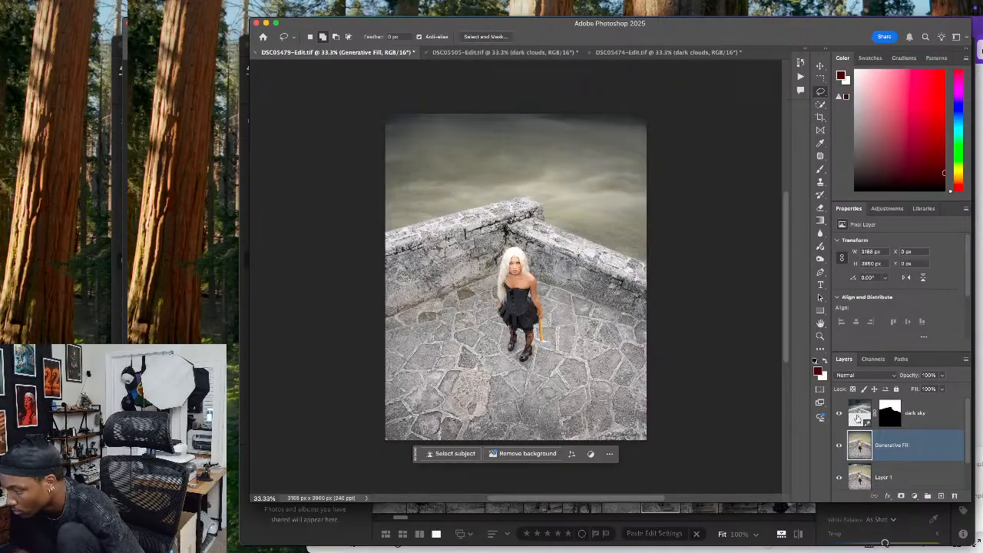
Raise the dark sky layer's opacity to 64%
click(942, 407)
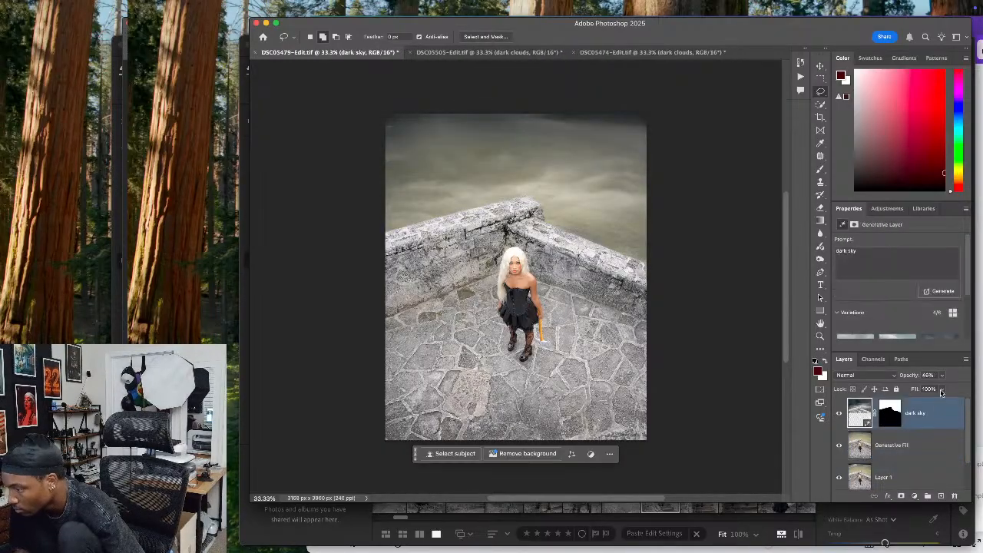
click(942, 376)
drag(938, 390, 949, 392)
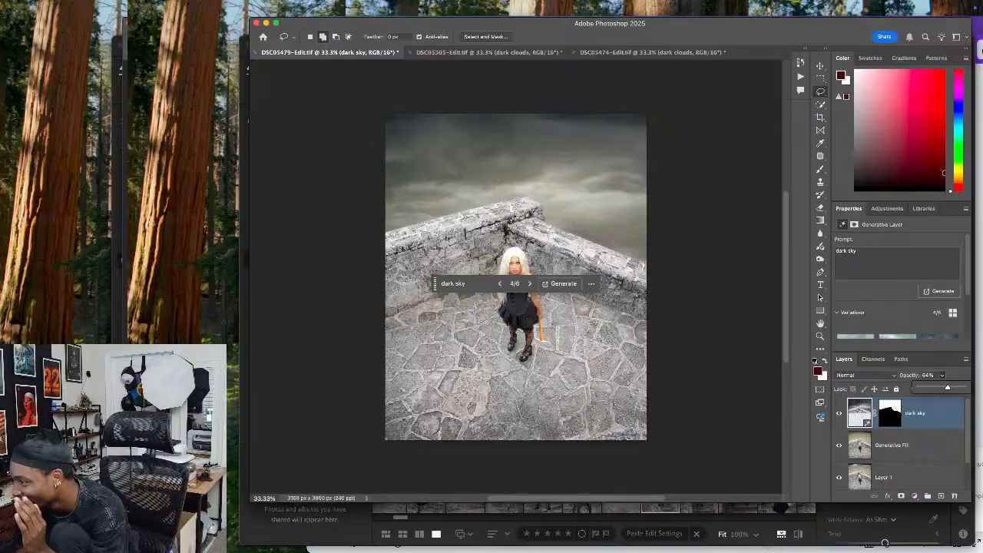
key(super+Tab)
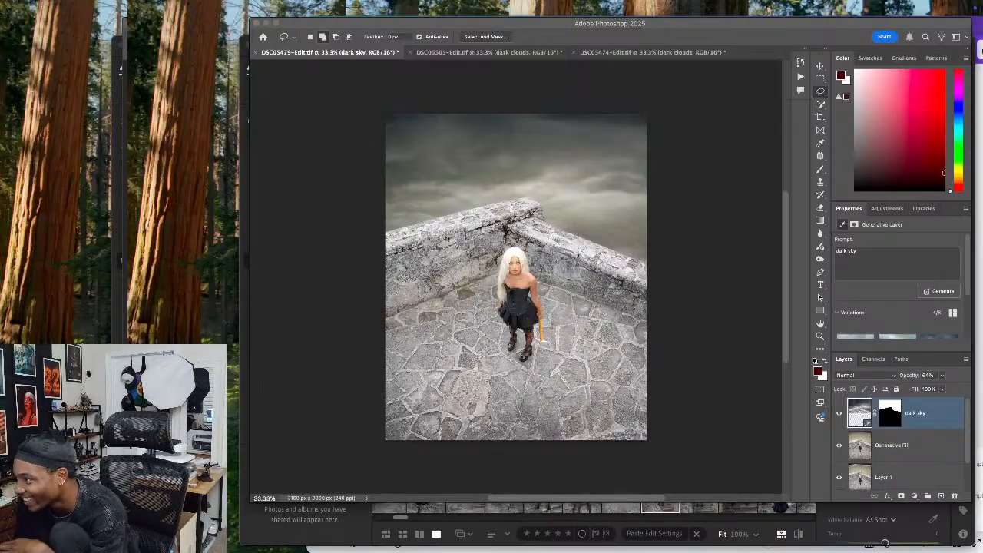
click(748, 221)
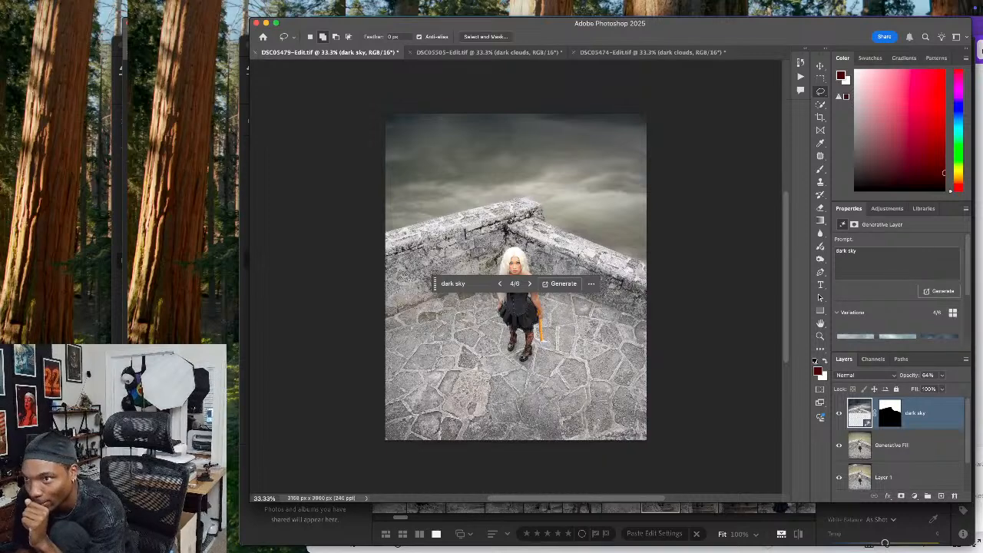
key(super+Tab)
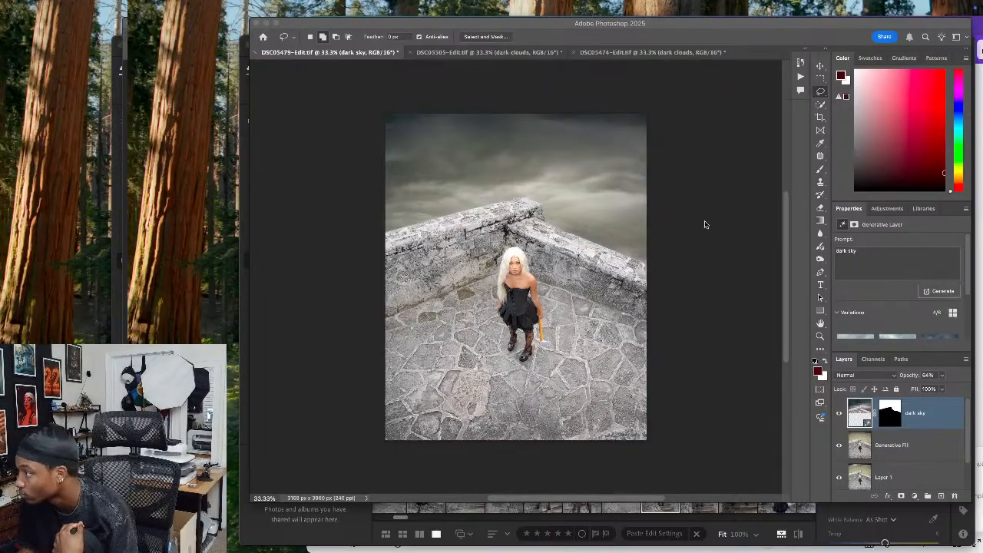
Compare the terrace photo with and without the dark sky layer
click(704, 333)
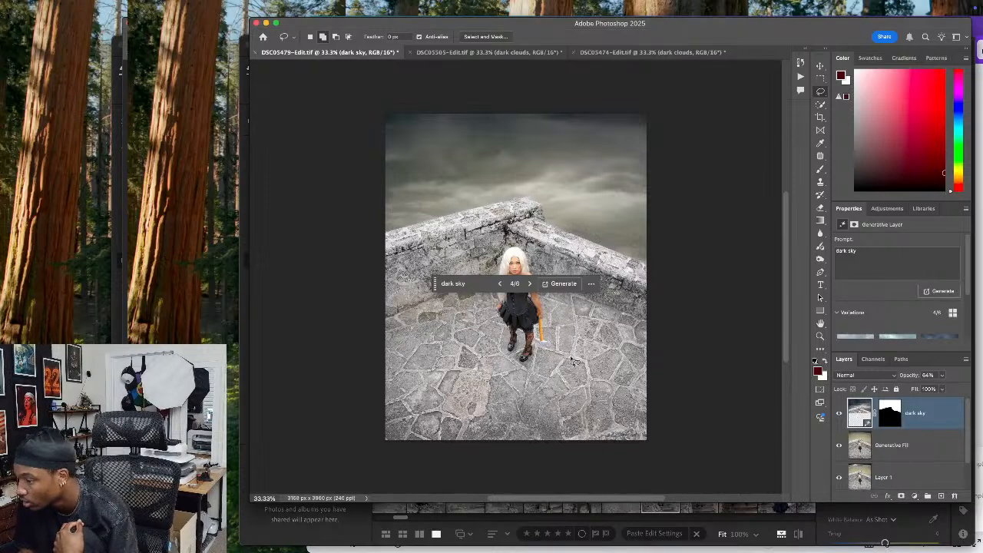
click(838, 413)
click(839, 413)
click(839, 414)
click(839, 413)
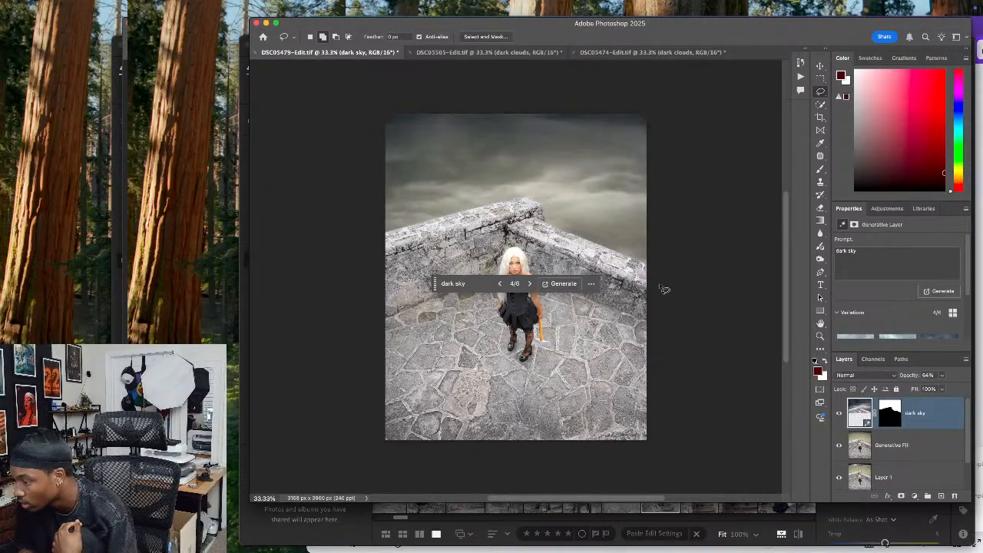
Switch to DSC05505-Edit.tif and review its three dark clouds variations
click(466, 52)
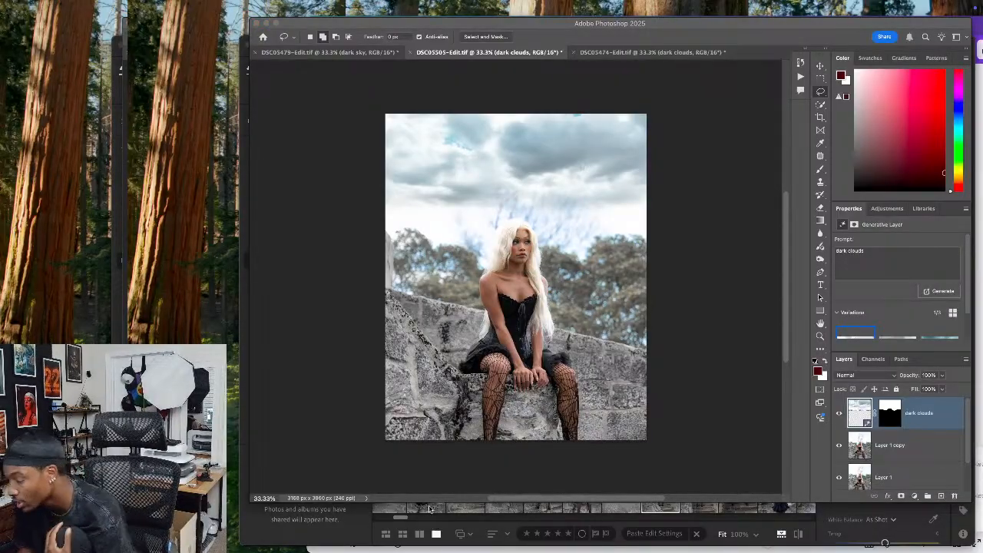
click(729, 338)
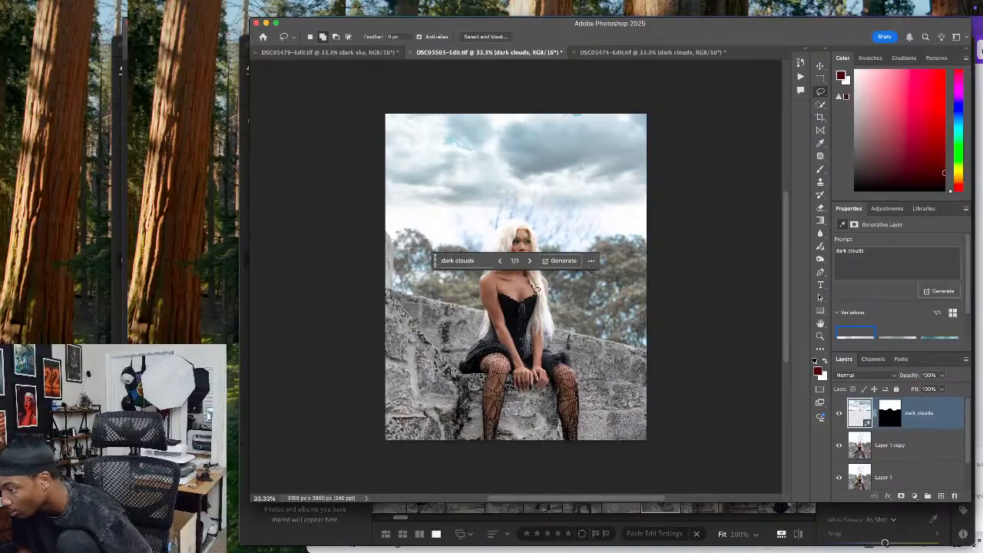
click(530, 260)
click(530, 261)
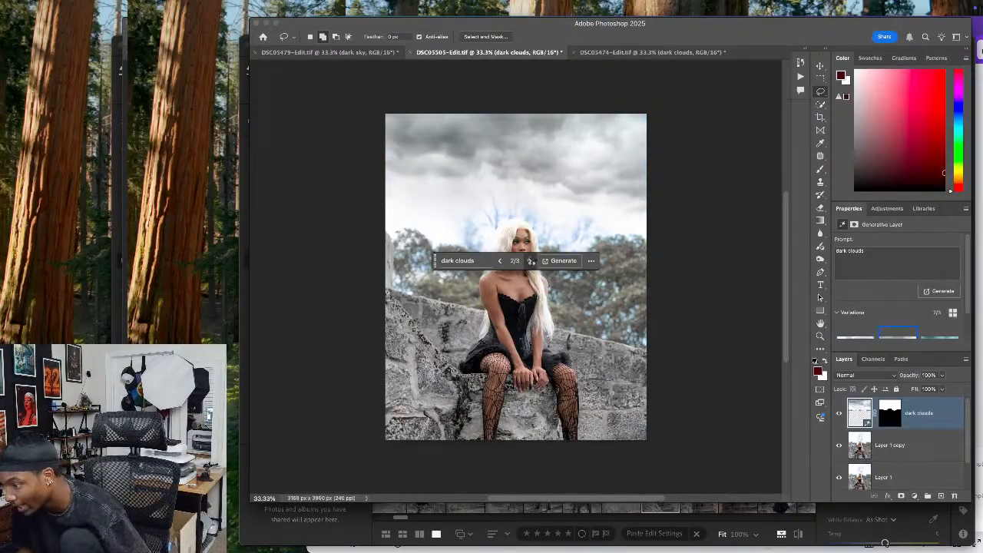
click(530, 260)
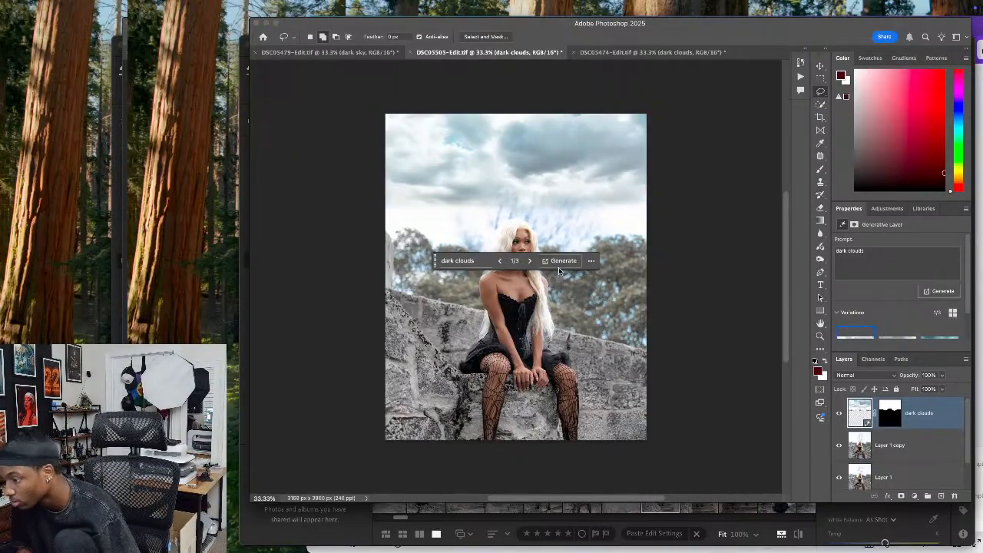
Generate more dark clouds variations for the seated portrait and choose the fifth of six
click(561, 262)
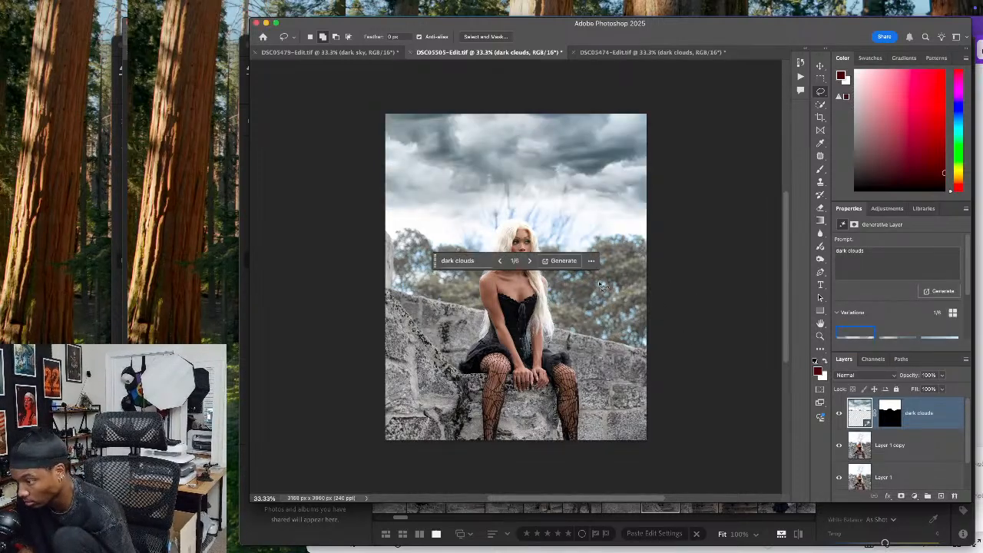
click(529, 261)
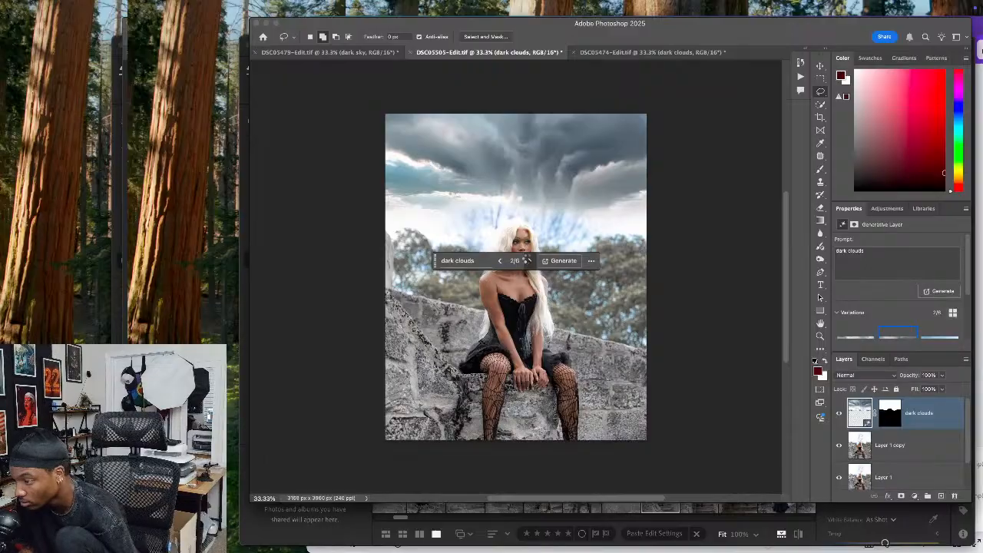
click(528, 261)
click(528, 261)
click(529, 261)
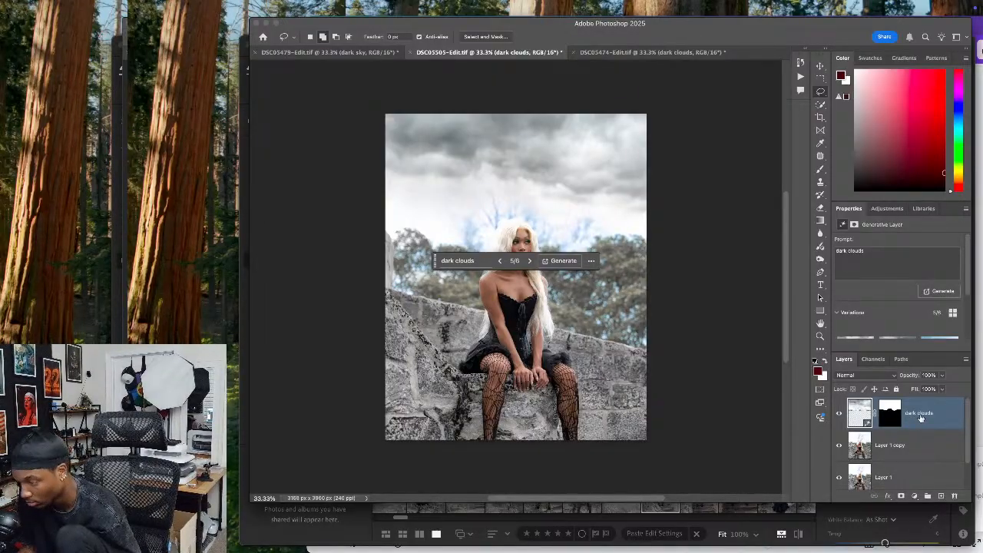
Merge the dark clouds layer with Layer 1 copy
shift+click(920, 440)
right_click(921, 422)
click(938, 420)
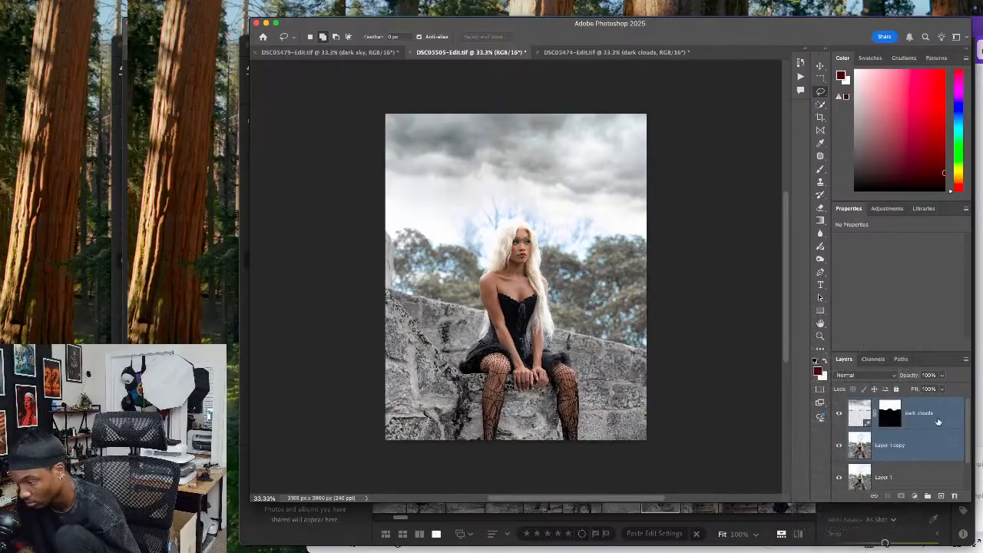
key(ctrl+e)
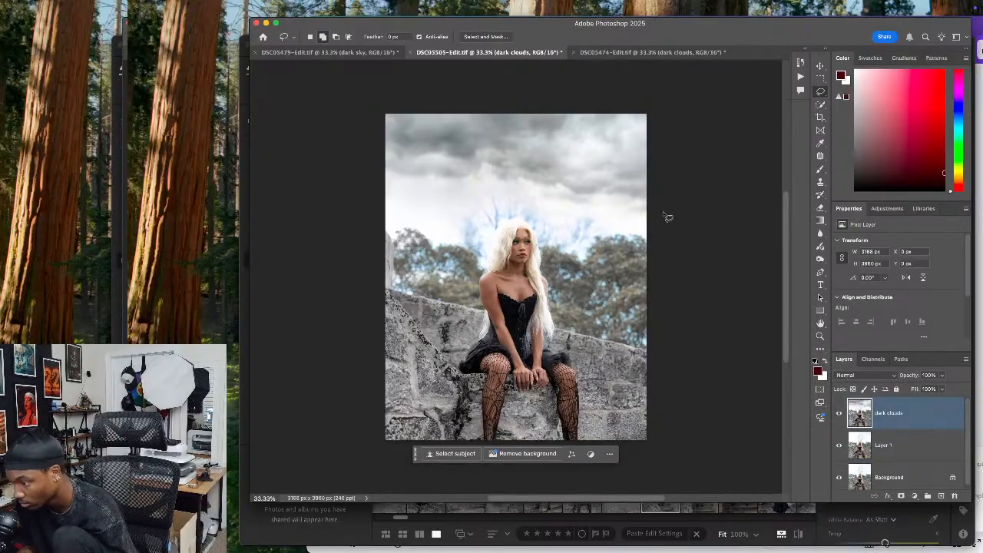
Lasso the bright sky band above the trees and around the hair, and fill it using Generative Fill with the prompt "dark clouds"
mouse_move(651, 200)
mouse_down()
mouse_move(438, 163)
mouse_move(391, 167)
mouse_move(377, 194)
mouse_move(396, 246)
mouse_move(416, 232)
mouse_move(439, 253)
mouse_move(478, 256)
mouse_move(496, 222)
mouse_move(523, 210)
mouse_move(565, 257)
mouse_move(585, 263)
mouse_move(601, 246)
mouse_move(666, 244)
mouse_move(673, 204)
mouse_up()
click(436, 277)
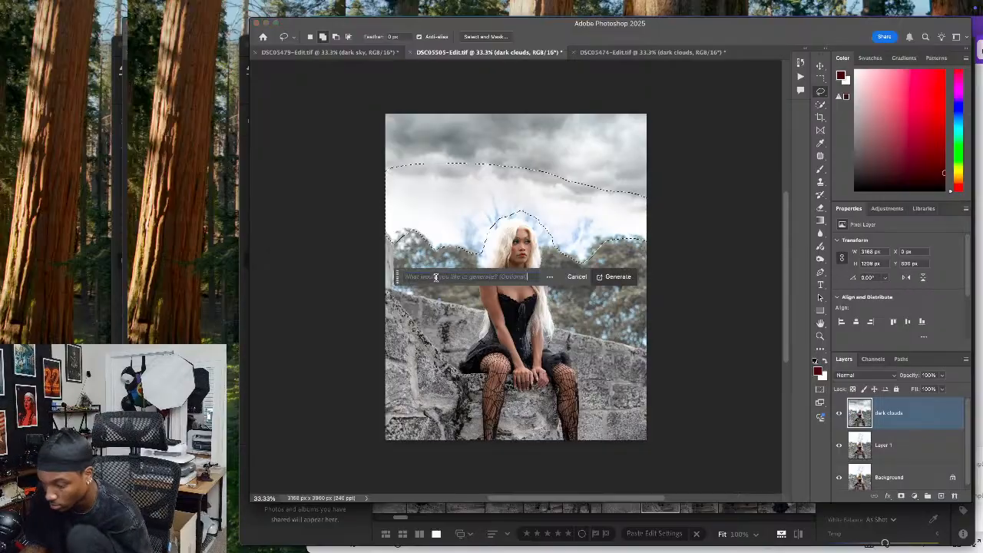
text(dark)
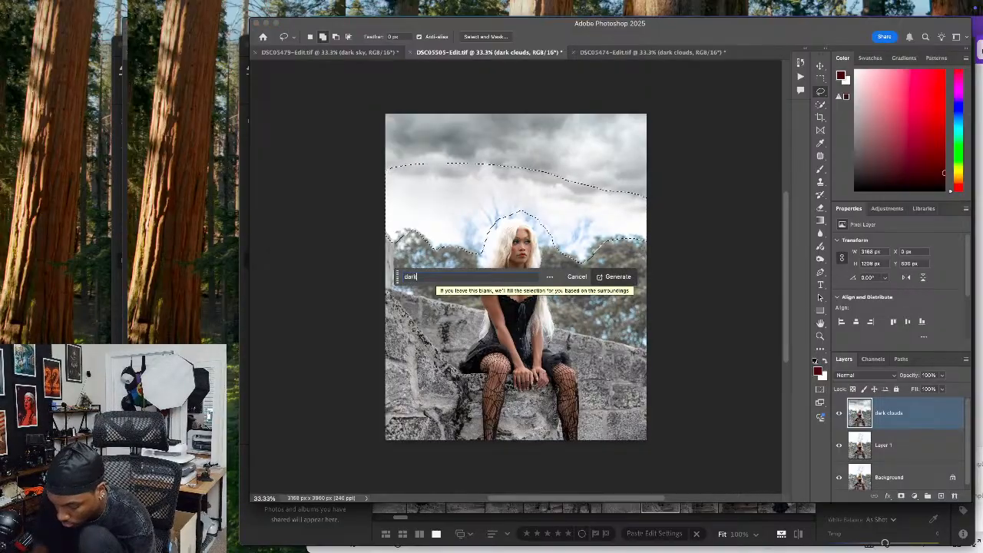
text( c)
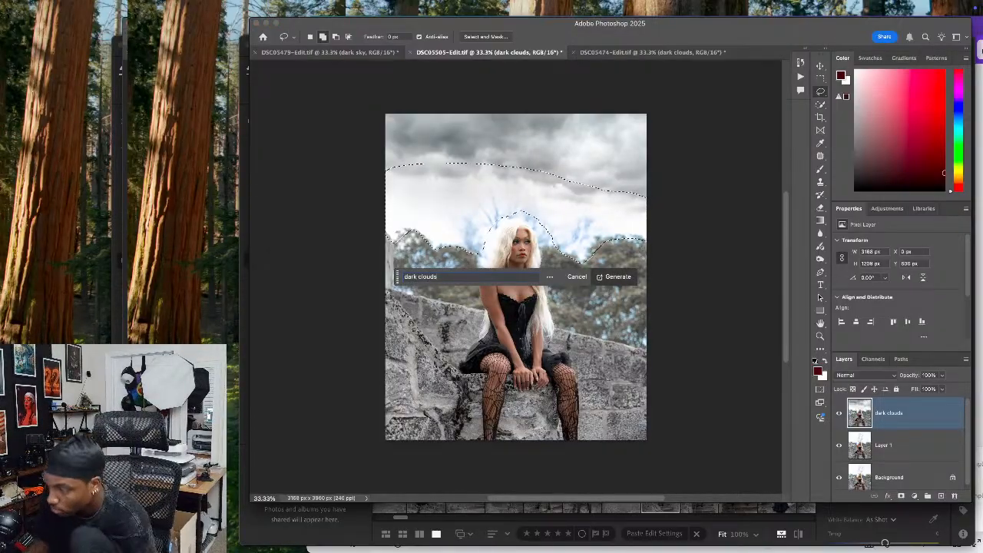
text(louds)
key(Return)
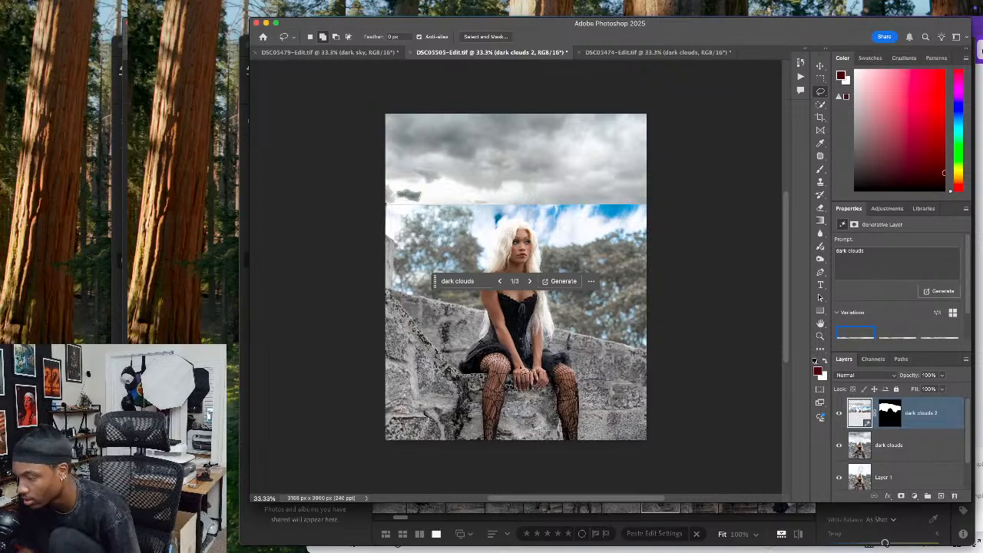
Compare the dark clouds 2 variations, choose the third, and merge the layer down into the dark clouds layer
click(529, 282)
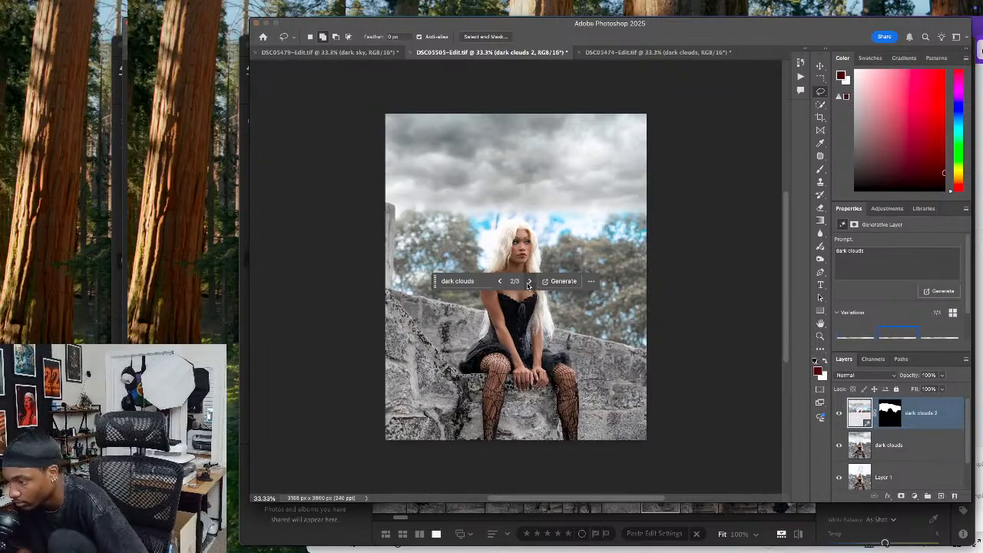
click(529, 282)
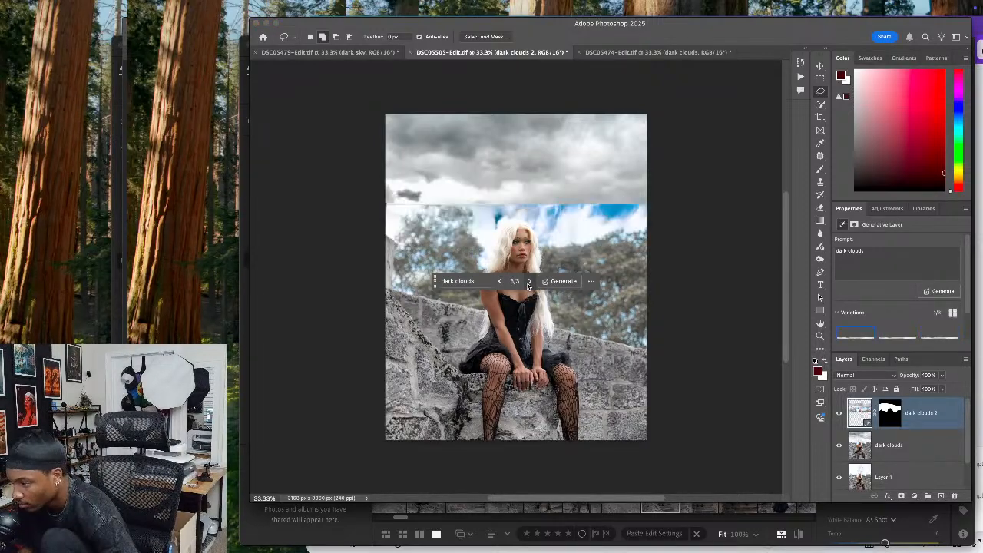
click(529, 284)
click(838, 414)
click(838, 414)
click(838, 414)
click(837, 413)
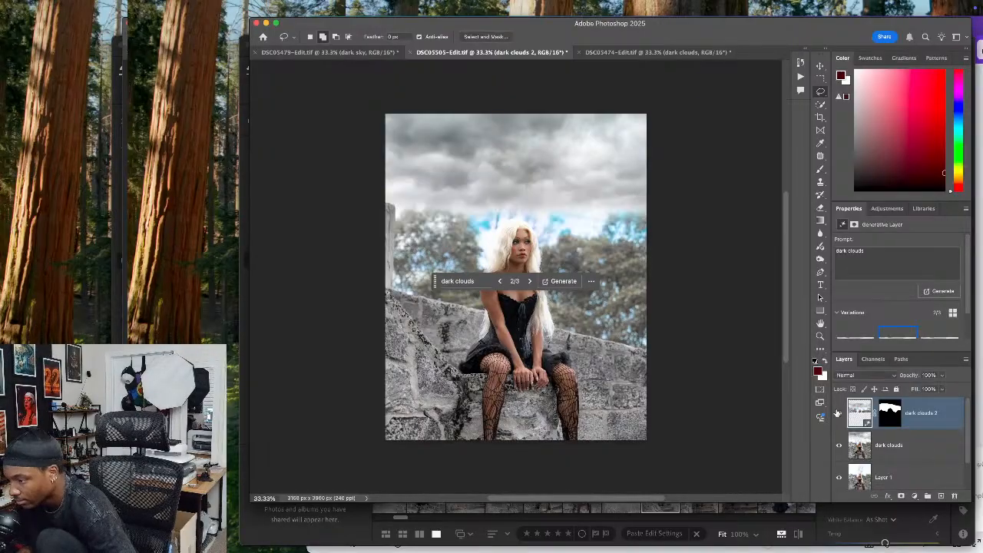
click(529, 282)
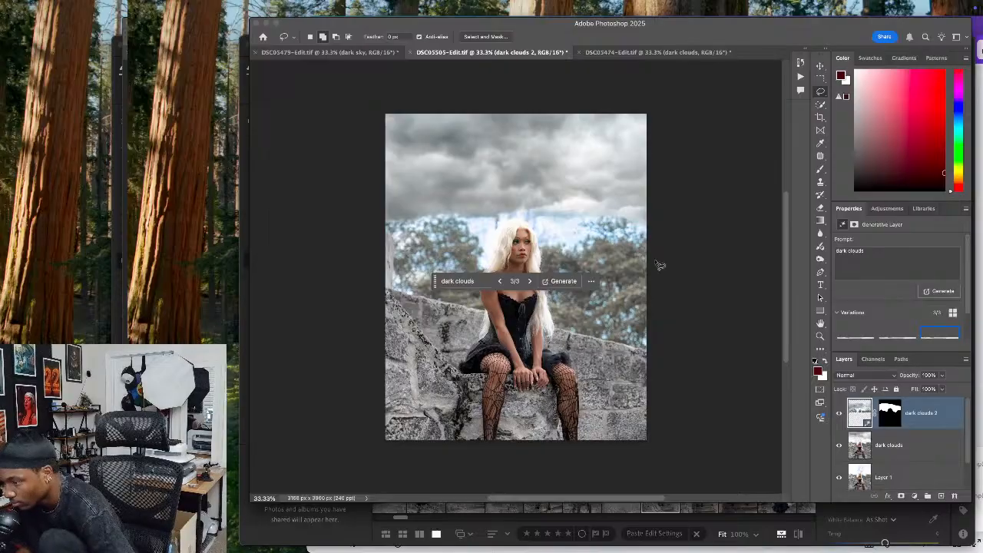
right_click(925, 430)
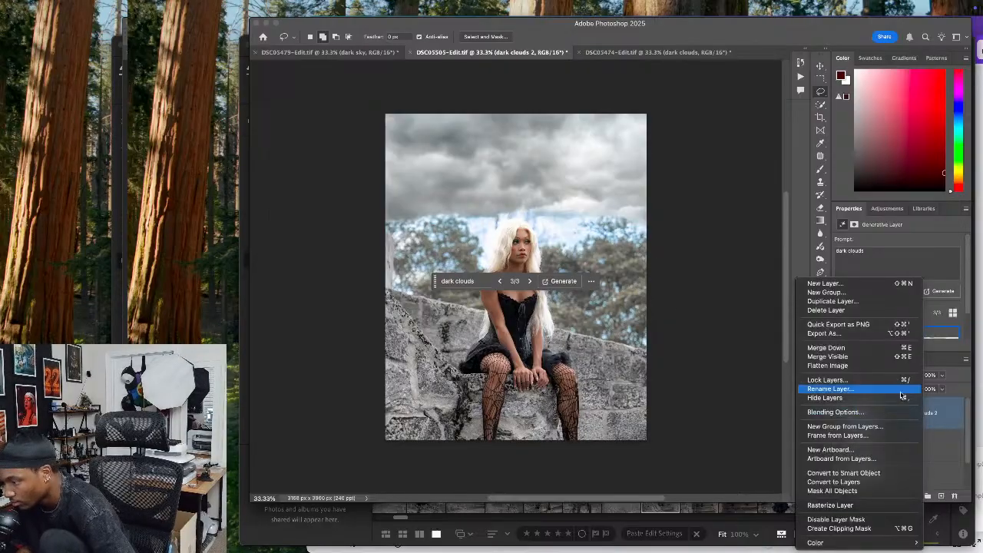
click(876, 352)
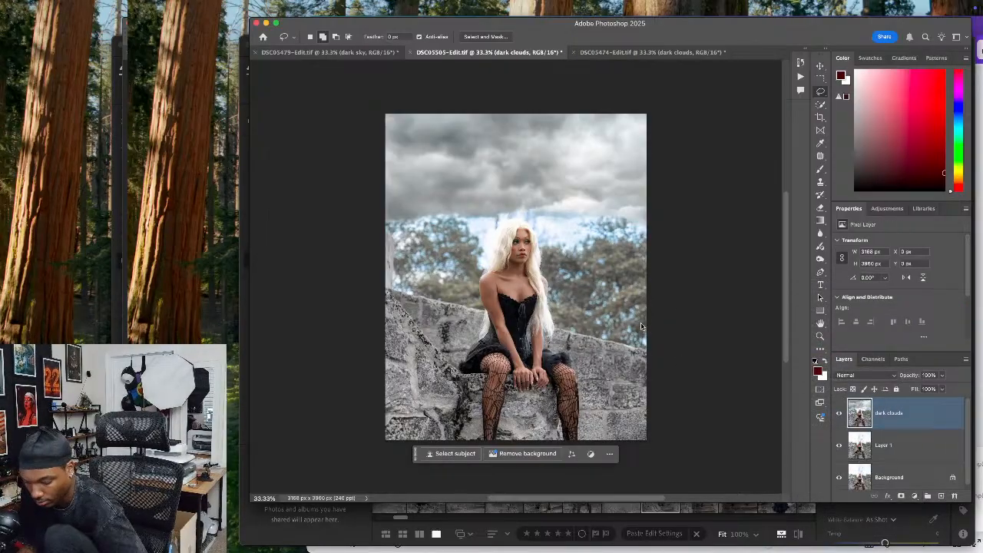
Open Liquify on the seated portrait's dark clouds layer and warp the clouds above the trees, varying the brush size between 250 and 900
key(super+shift+x)
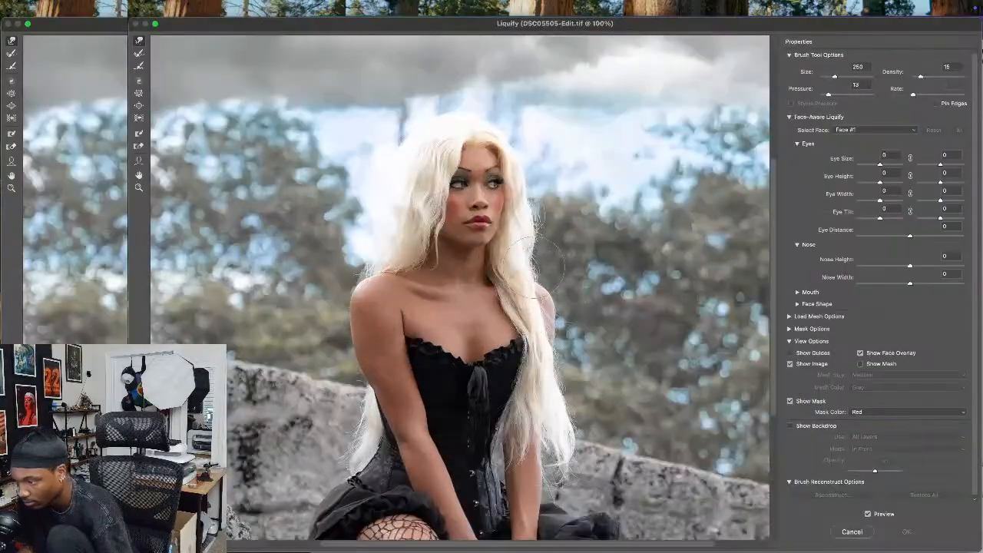
key(super+0)
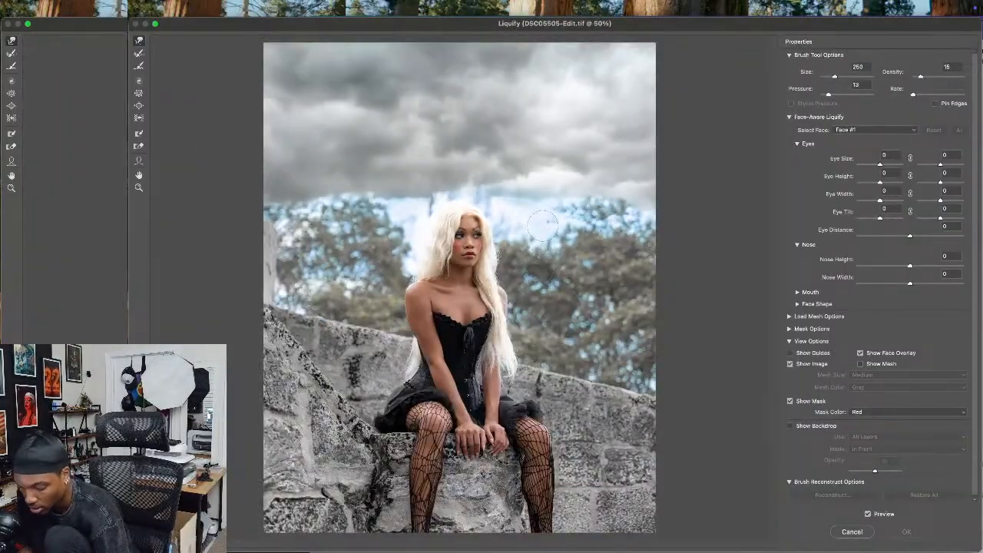
key(bracketright)
key(bracketright)
key(bracketright)
key(bracketright)
drag(508, 186, 534, 177)
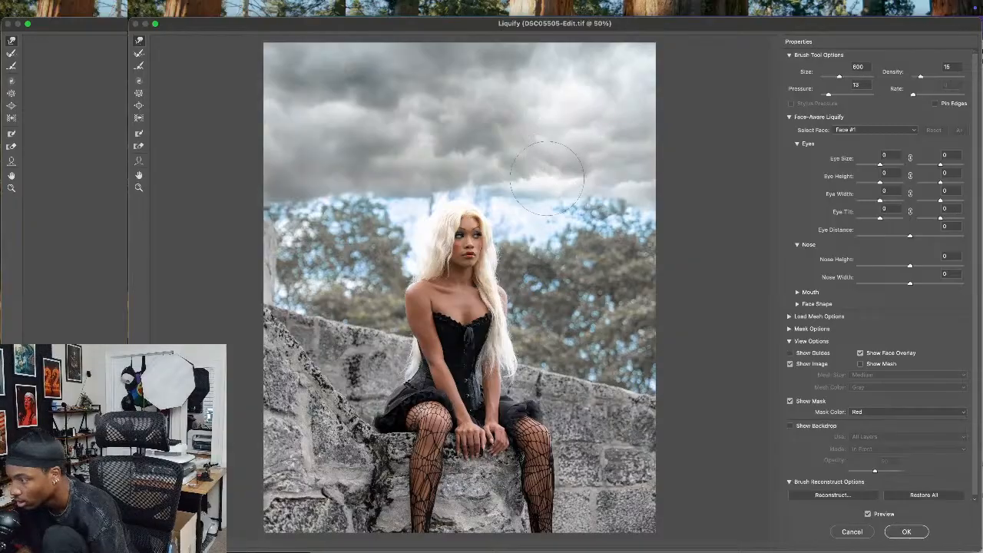
key(bracketleft)
key(bracketleft)
key(bracketleft)
key(bracketleft)
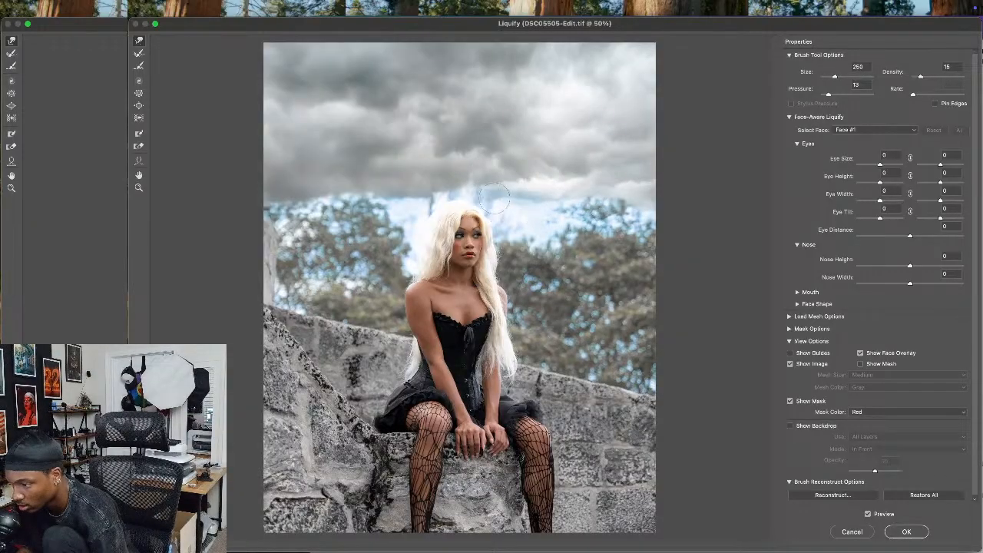
key(bracketright)
key(bracketright)
key(bracketright)
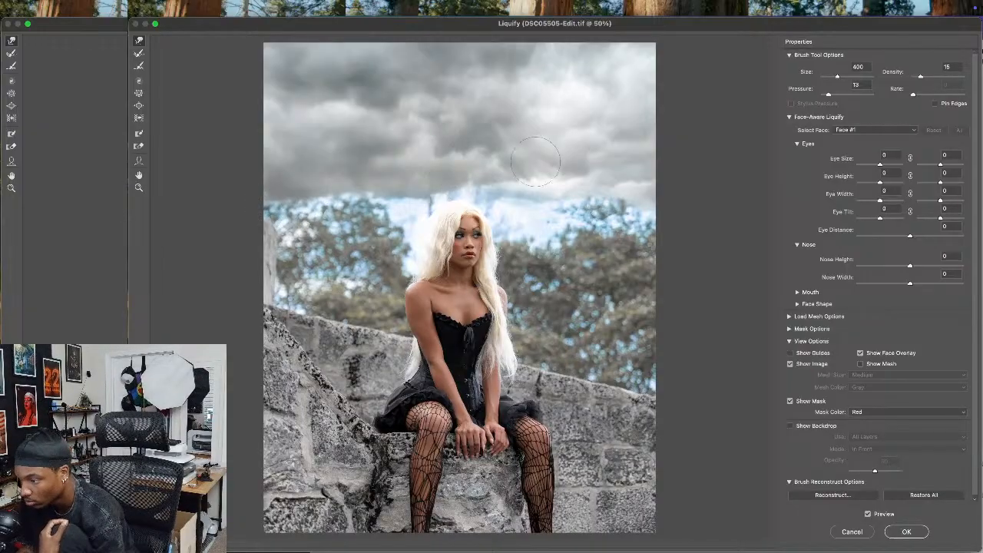
key(bracketright)
key(bracketright)
key(bracketright)
key(bracketright)
key(bracketright)
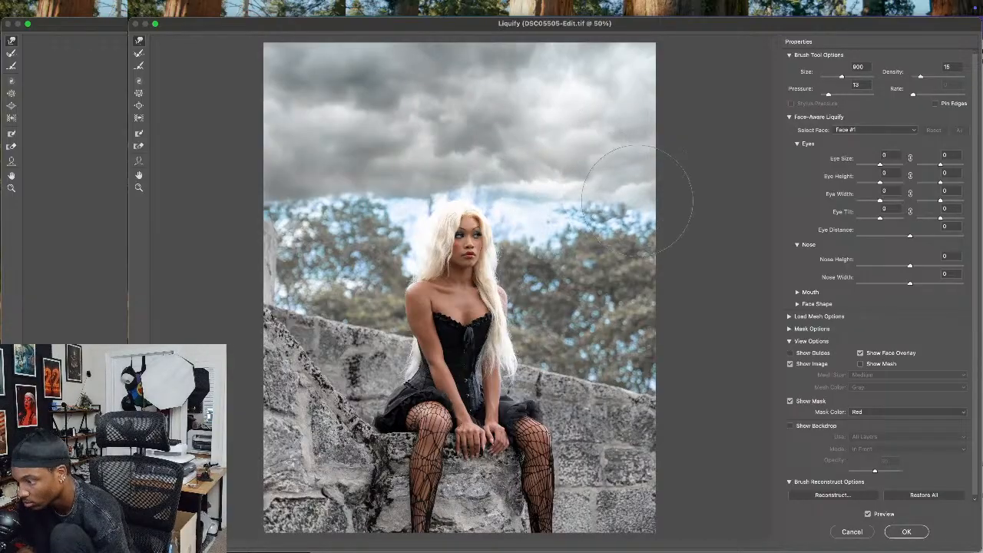
Reduce the Liquify brush size to 300 for close work around the model's hair and shoulders
key(super+equal)
key(super+equal)
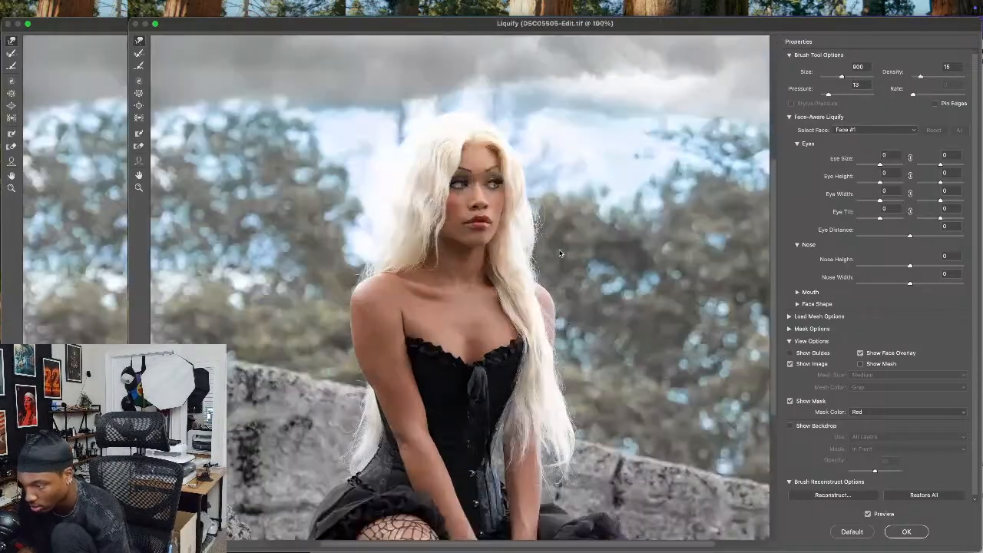
key(bracketleft)
key(bracketleft)
key(bracketleft)
key(bracketleft)
key(bracketleft)
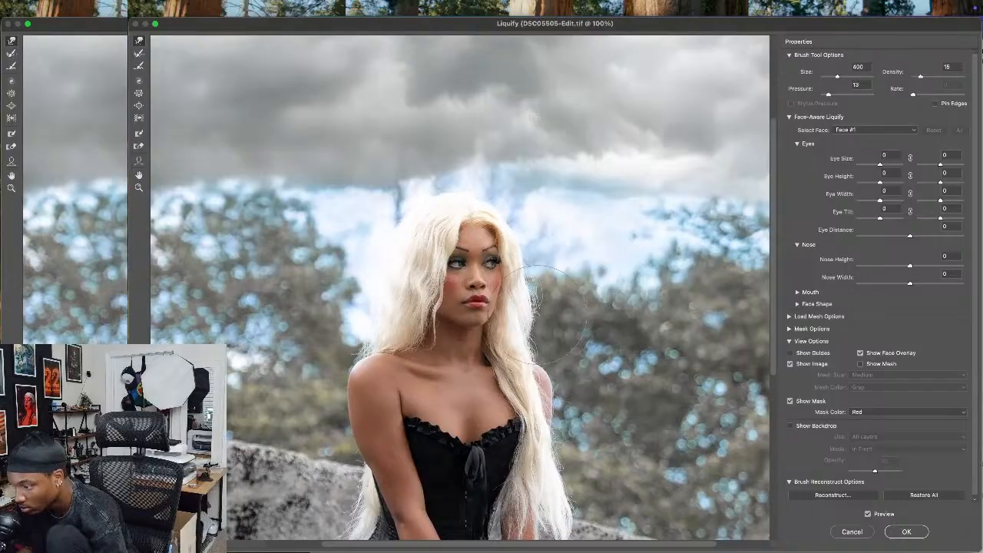
key(bracketleft)
key(bracketleft)
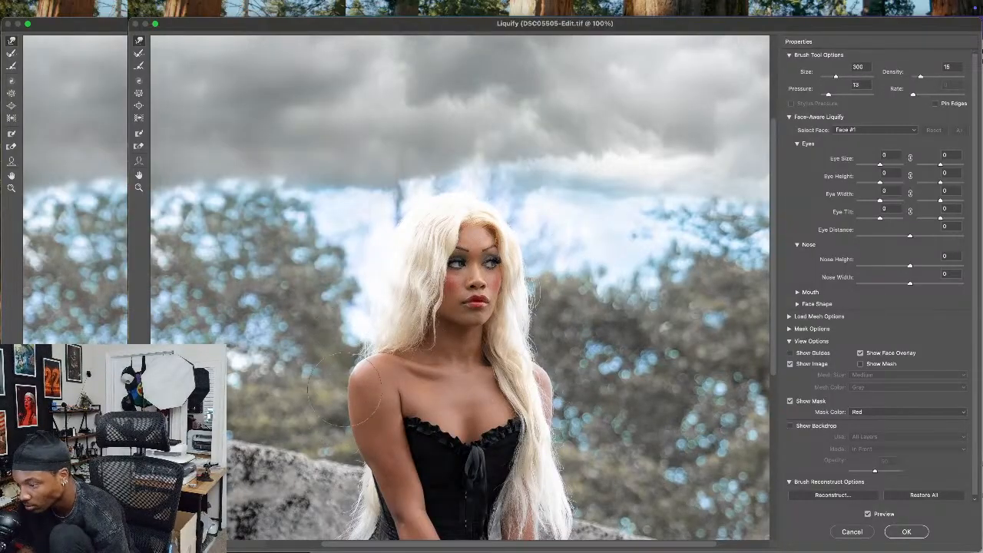
Nudge the edge beside the model's thigh and hand with a Liquify brush size of 175, and apply the changes
mouse_move(411, 523)
mouse_down()
mouse_move(354, 393)
mouse_move(355, 323)
mouse_up()
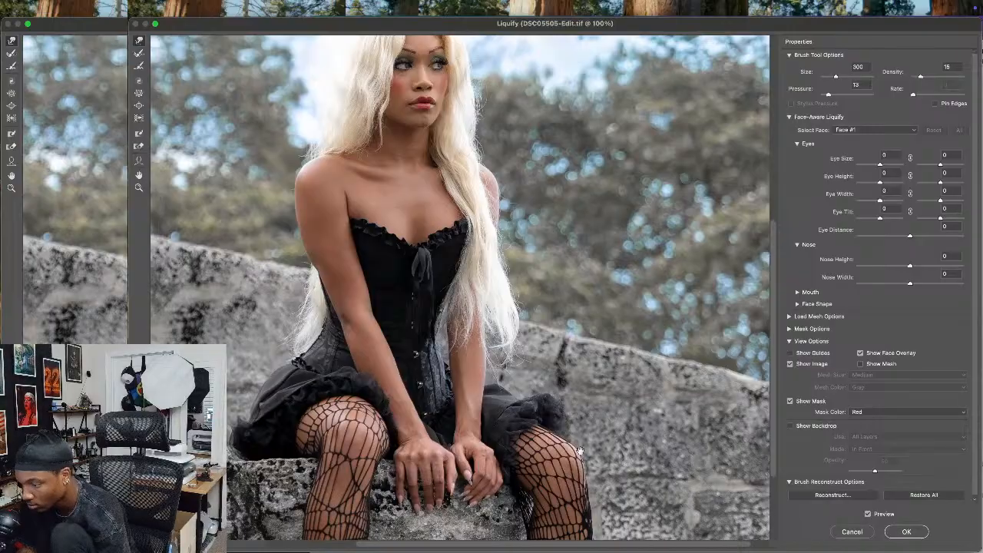
drag(596, 462, 610, 391)
key(bracketleft)
key(bracketleft)
key(bracketleft)
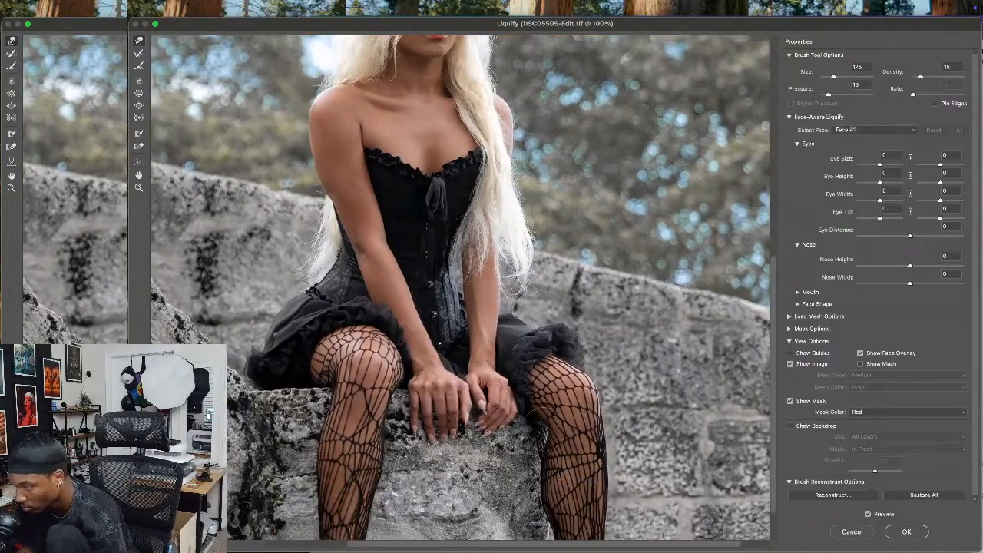
drag(533, 438, 540, 436)
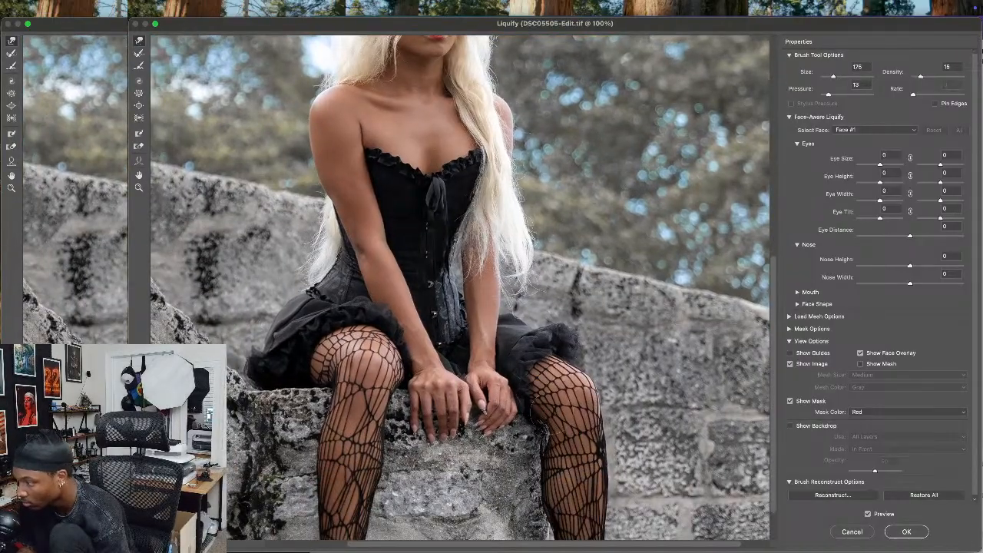
key(Return)
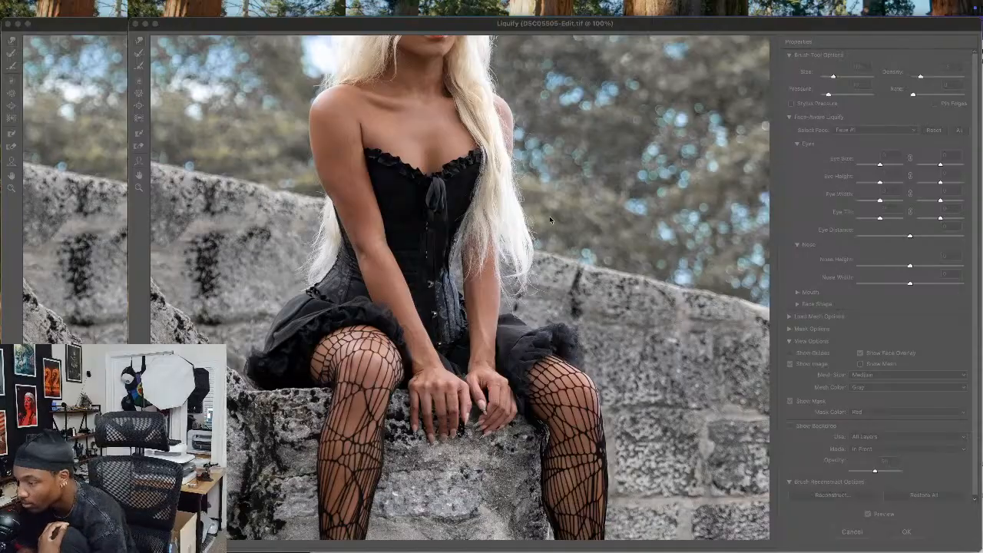
click(463, 284)
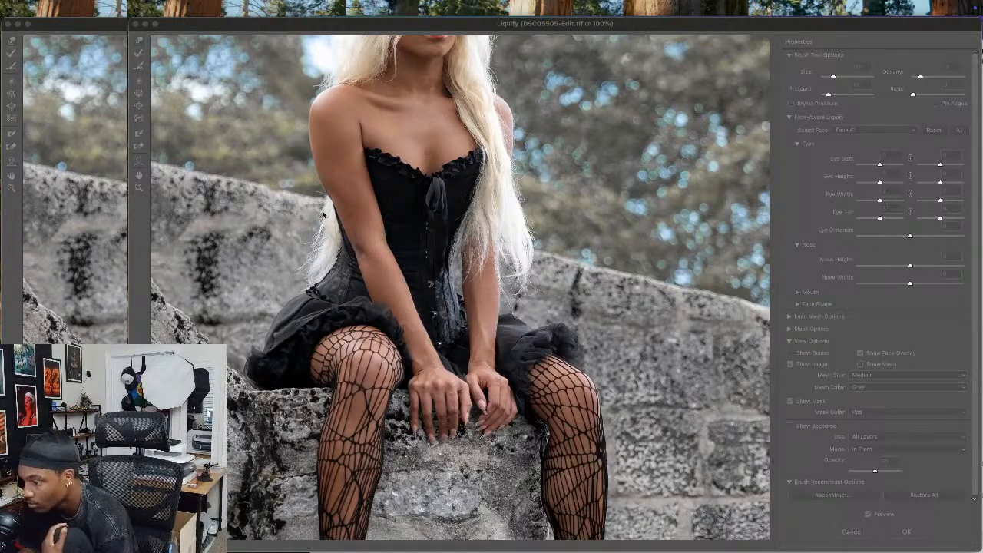
click(907, 531)
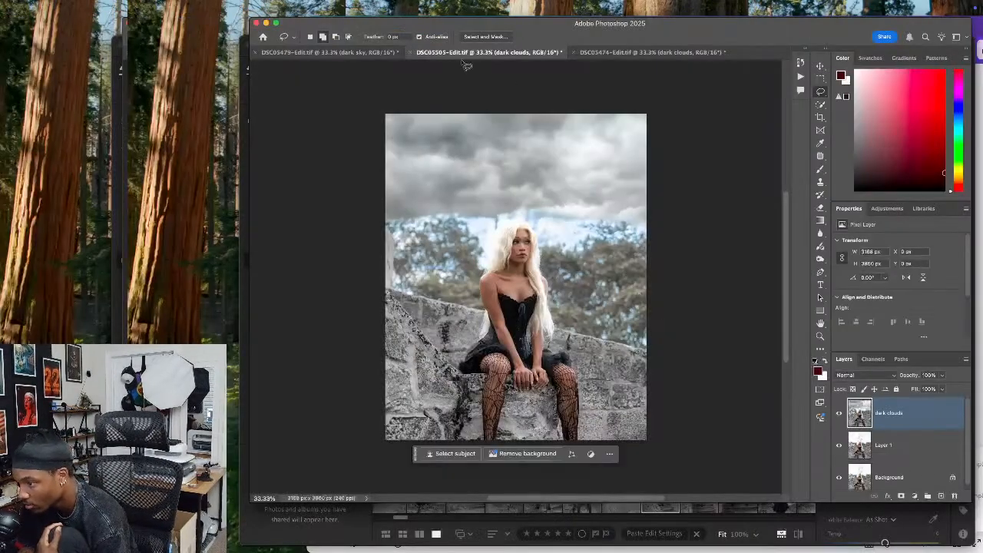
Review DSC05479-Edit.tif and compare the second and third dark clouds variations in DSC05474-Edit.tif, keeping the third
click(331, 52)
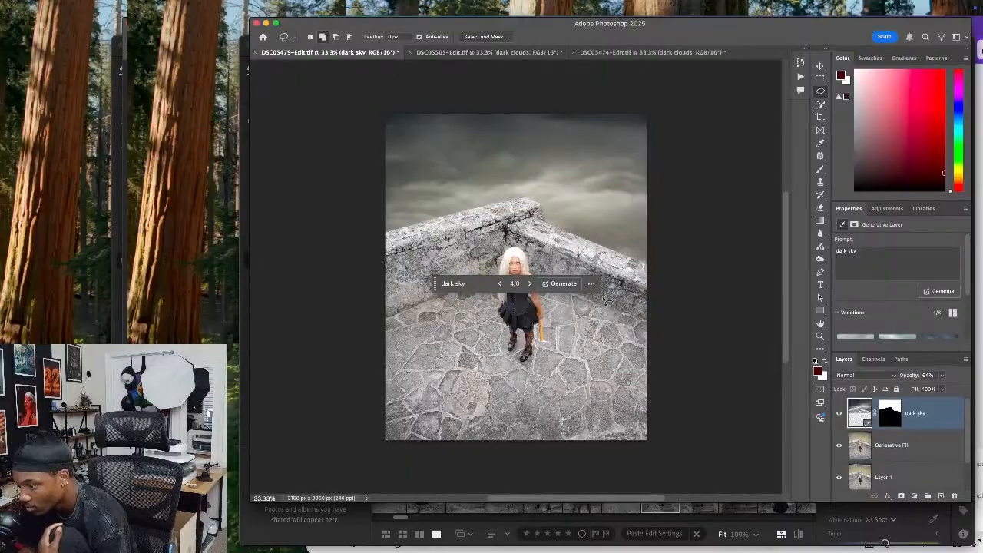
click(670, 54)
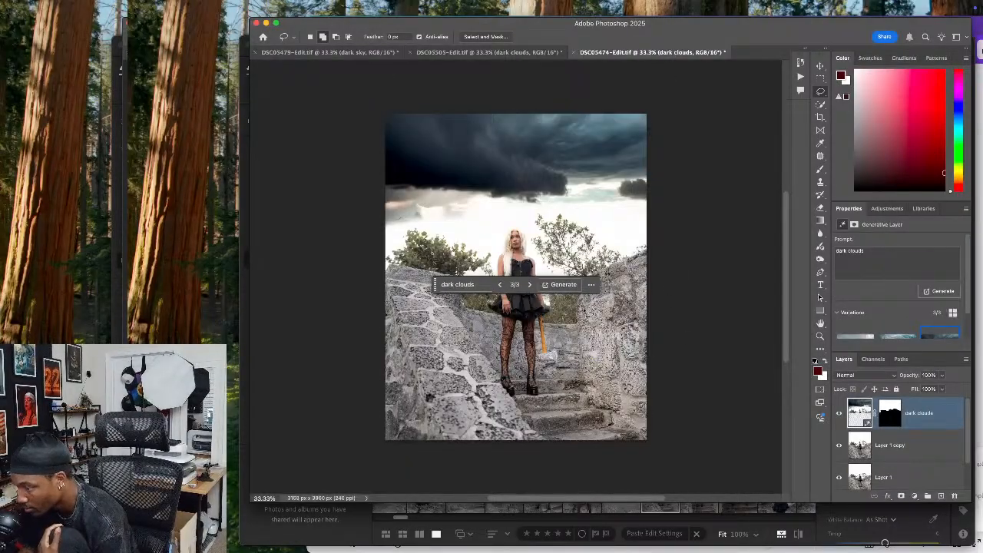
click(529, 285)
click(529, 285)
click(529, 285)
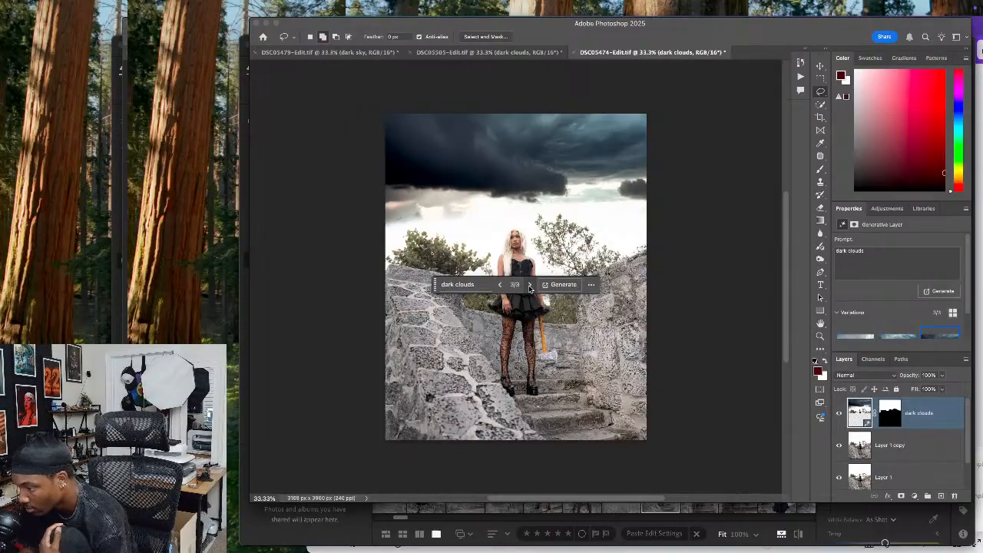
click(500, 285)
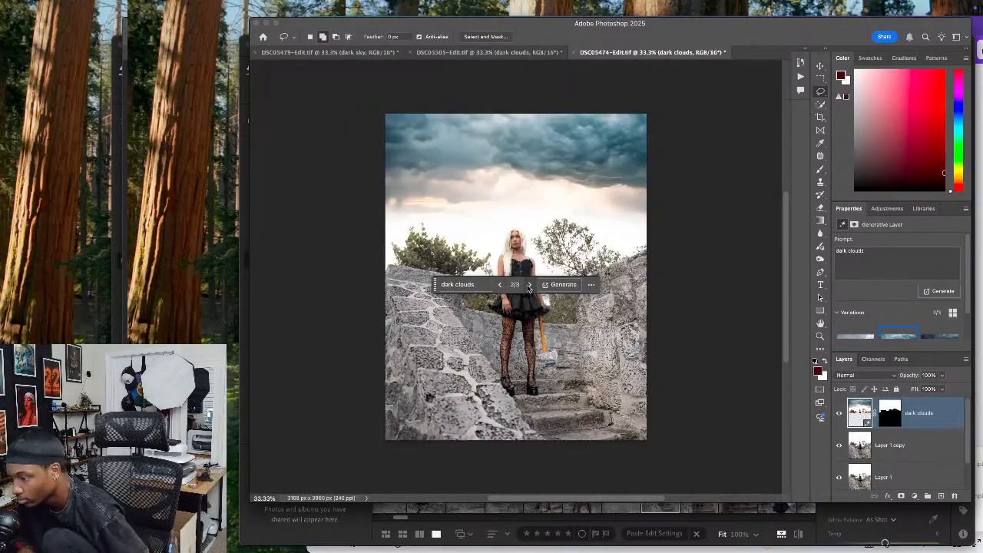
click(529, 285)
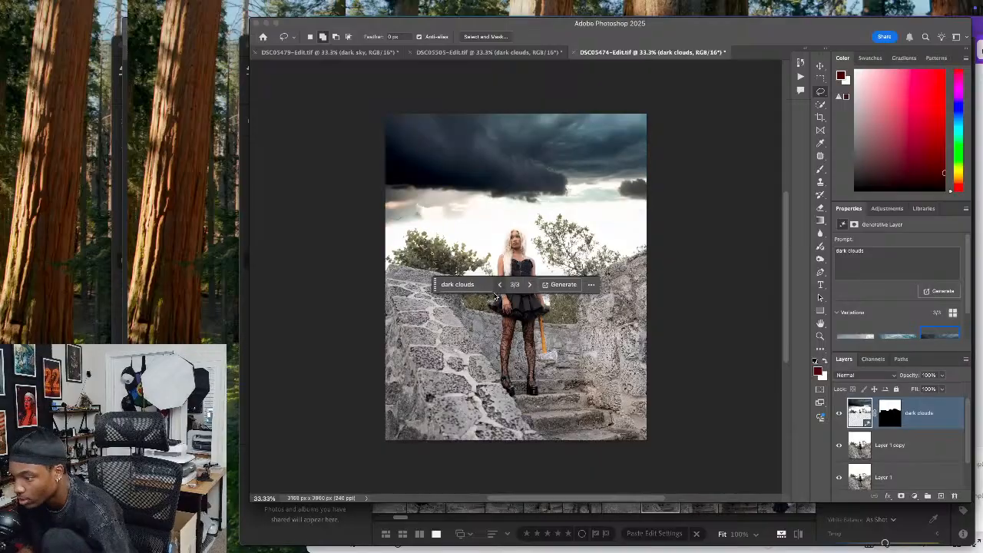
click(500, 285)
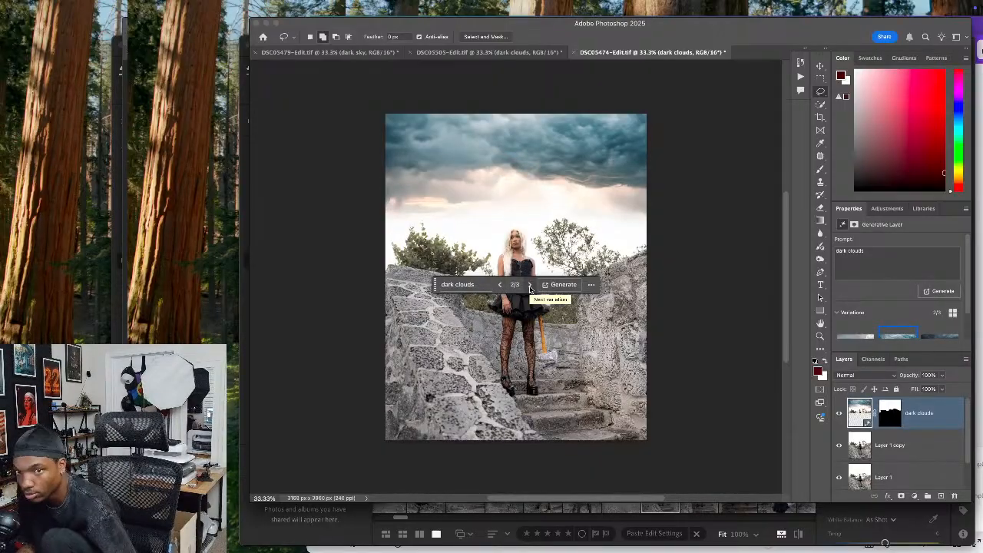
click(530, 288)
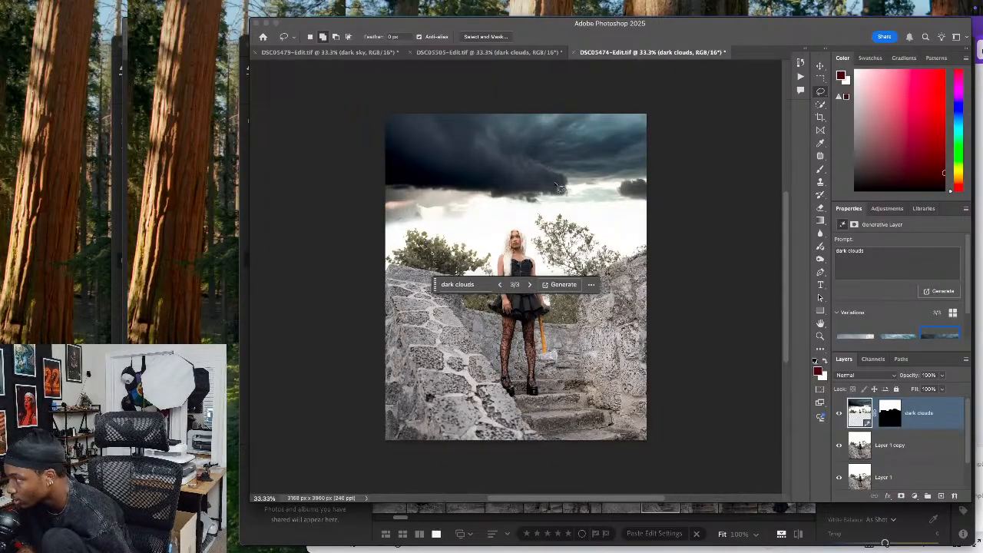
Switch to Lightroom, choose the photo of the model holding an axe beside the tree trunk, and open it in Photoshop
click(372, 534)
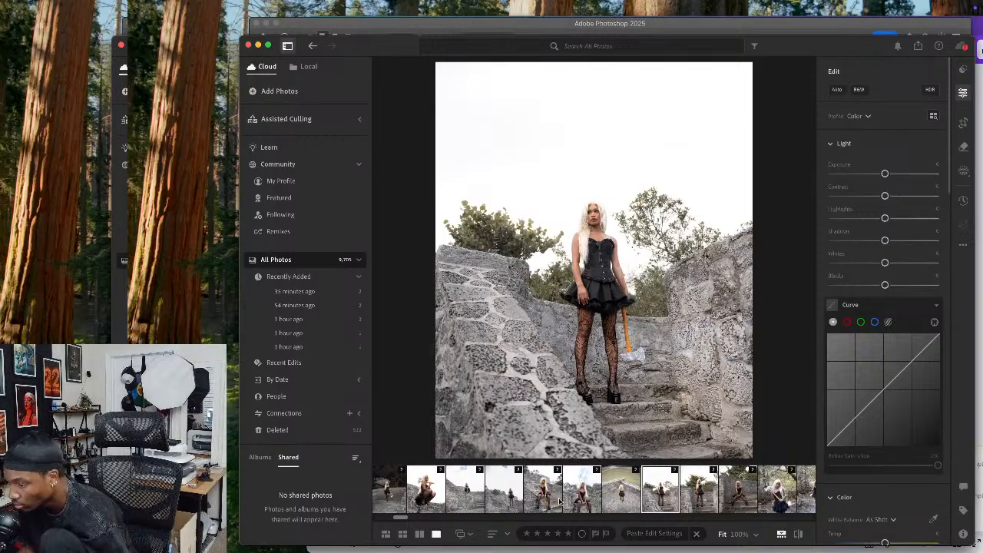
scroll(630, 489, left, 5)
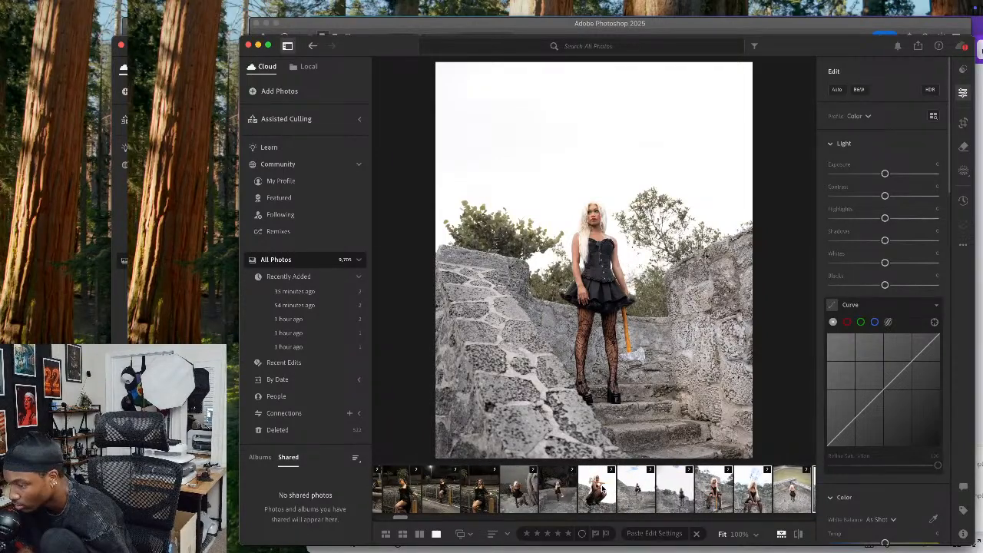
click(636, 488)
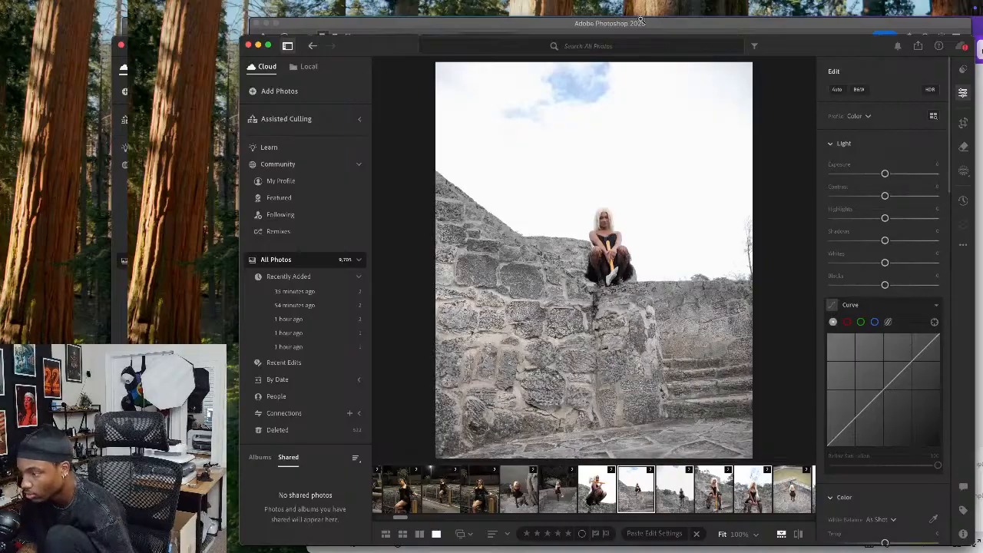
click(672, 26)
click(344, 540)
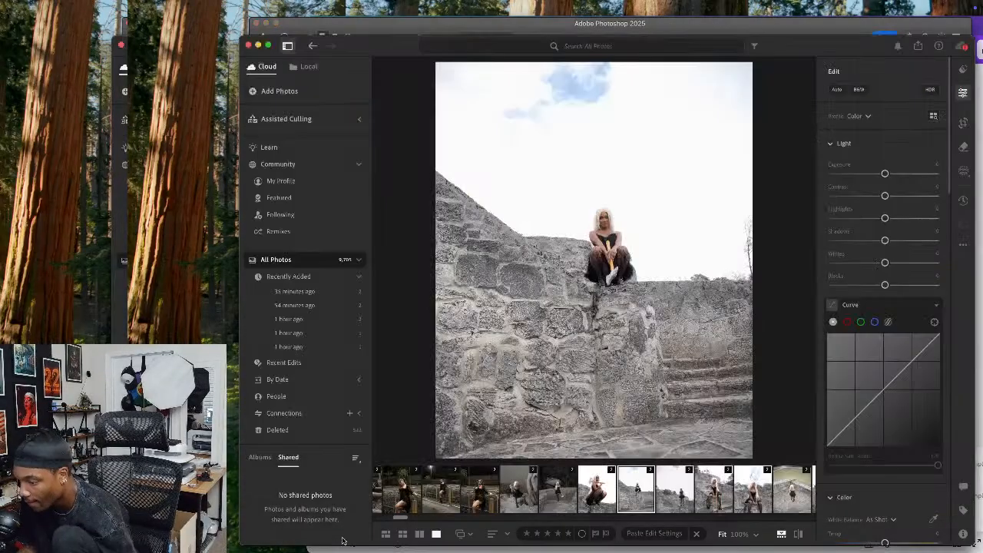
click(516, 490)
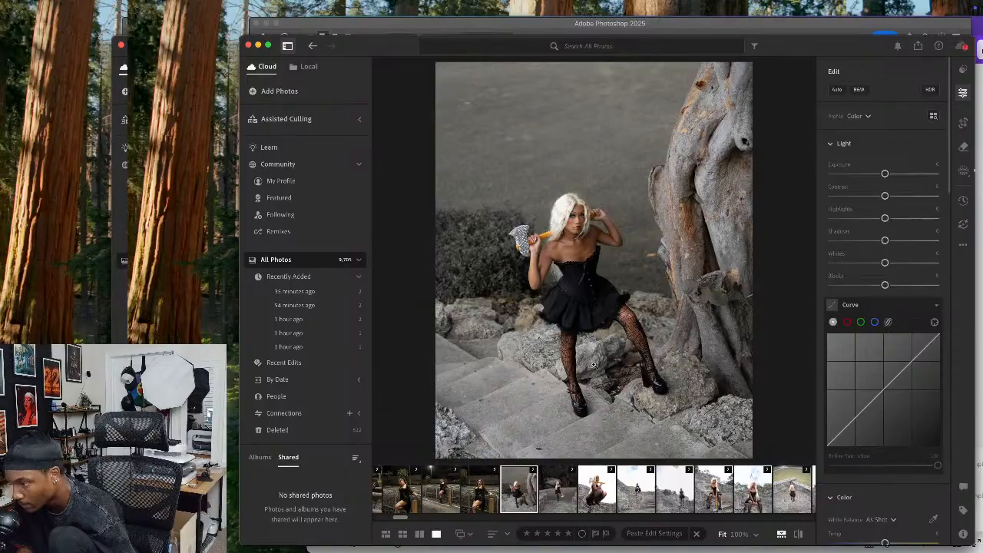
right_click(627, 266)
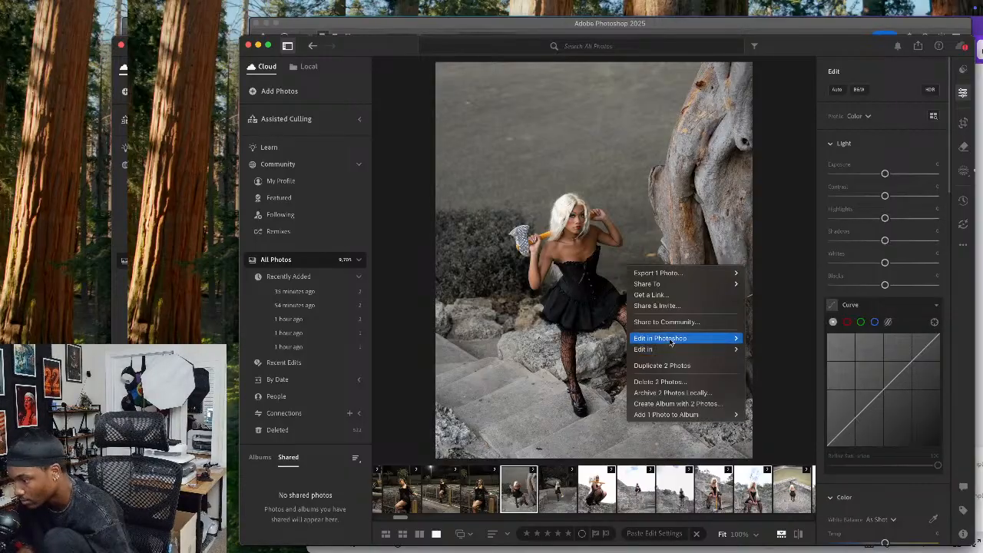
mouse_move(680, 340)
click(761, 338)
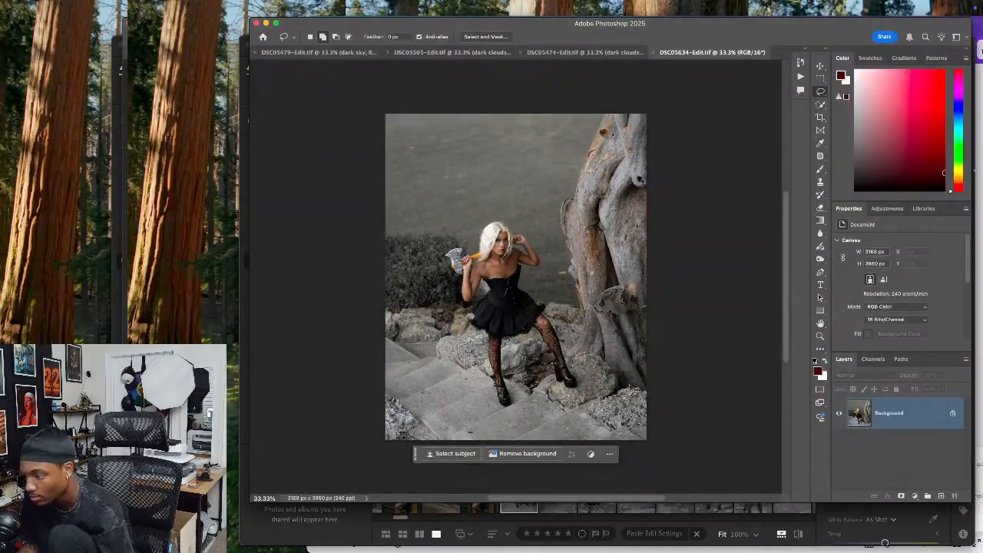
key(i)
key(super+k)
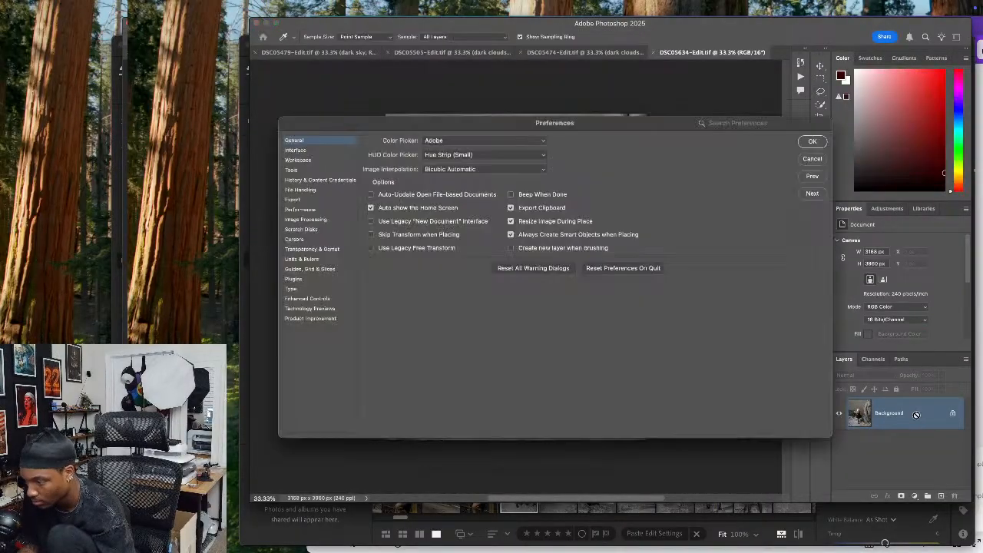
click(812, 158)
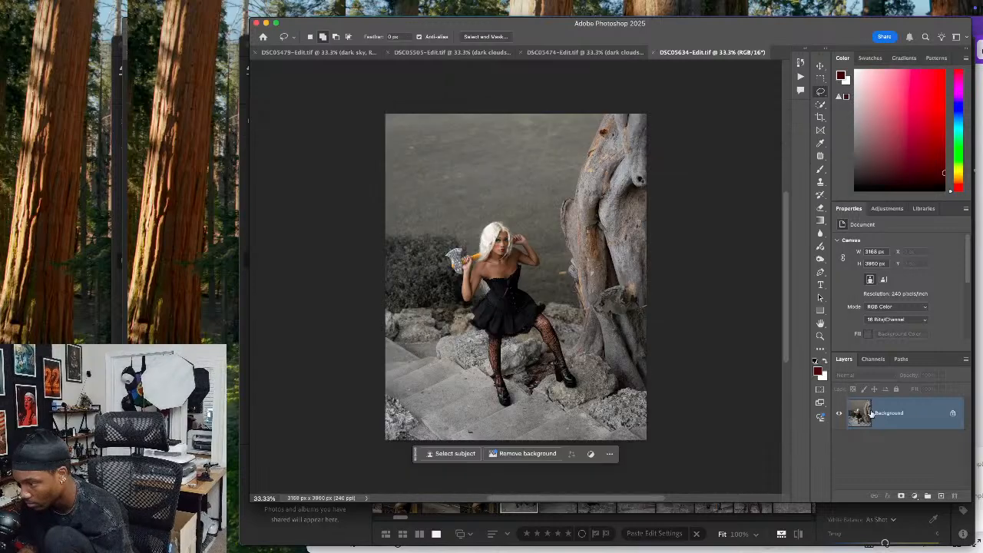
key(super+k)
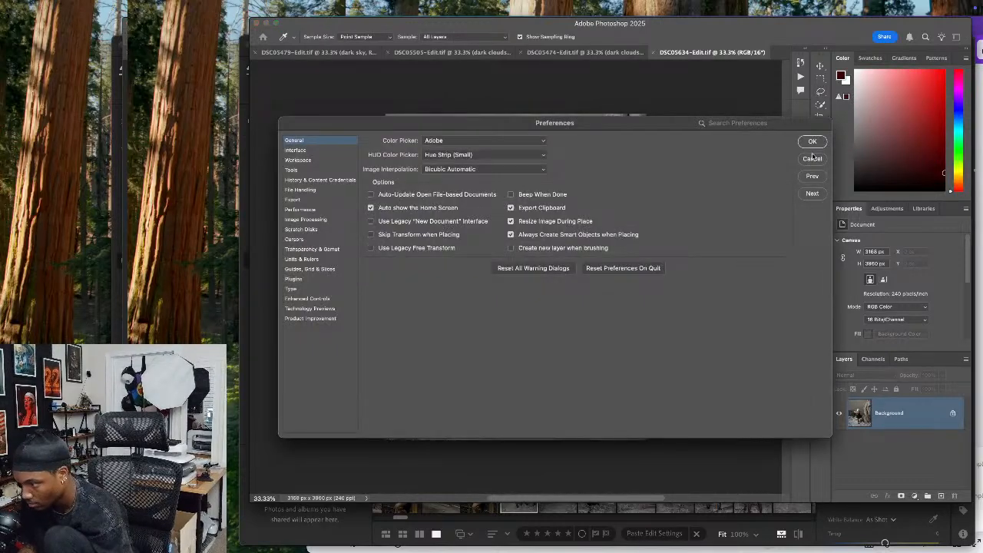
click(812, 158)
Duplicate the Background layer twice to create Layer 1 and Layer 1 copy
key(l)
key(super+j)
key(super+j)
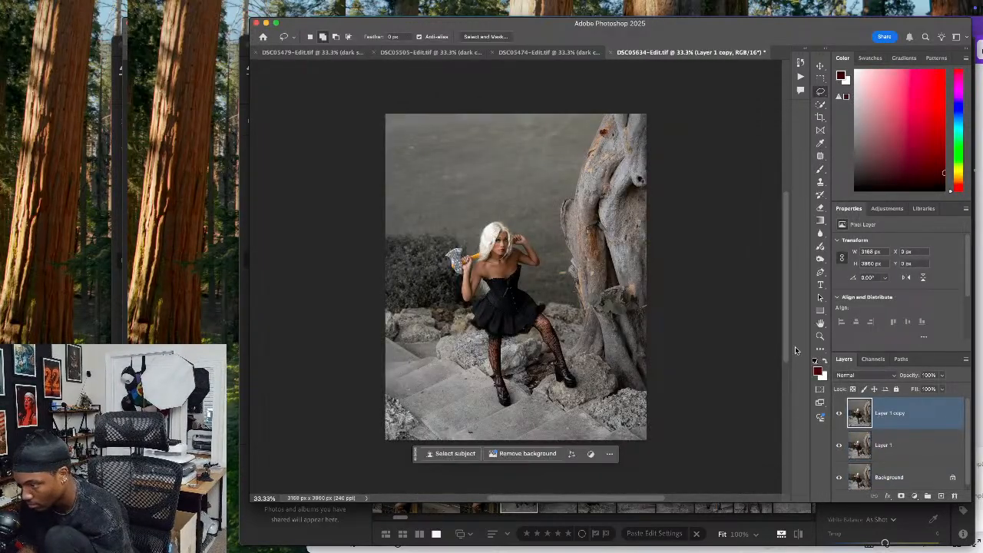
Select the model on Layer 1 using Select Subject
click(891, 448)
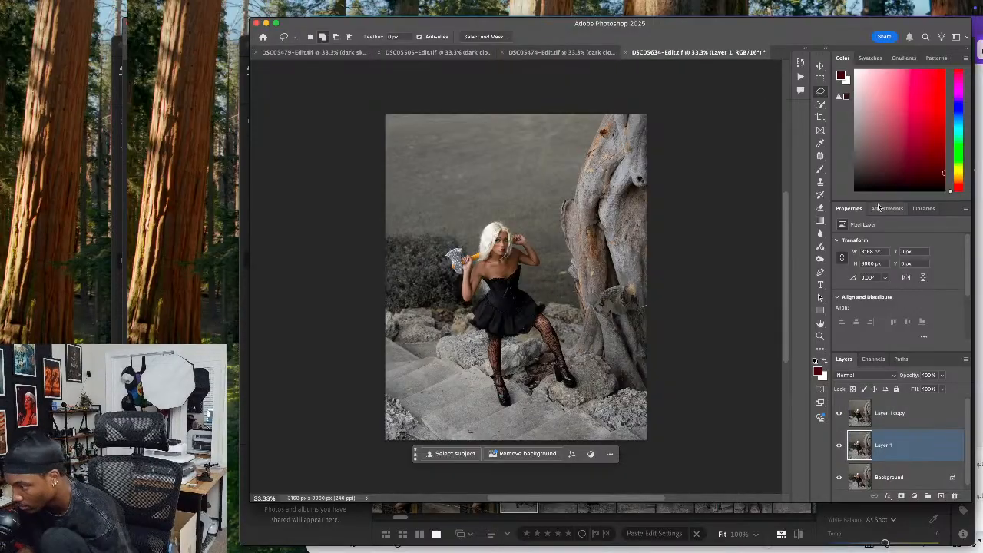
scroll(887, 223, down, 5)
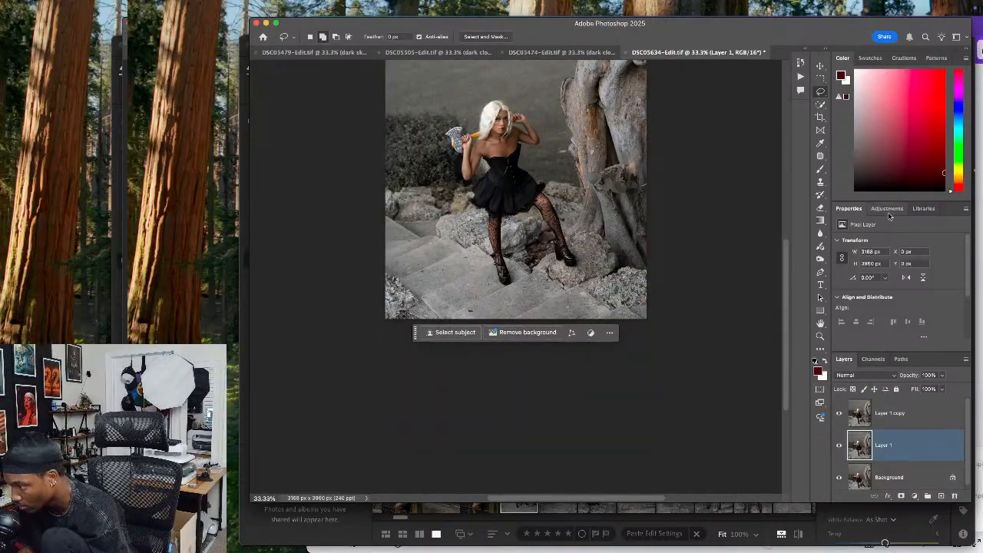
scroll(896, 244, down, 3)
click(884, 330)
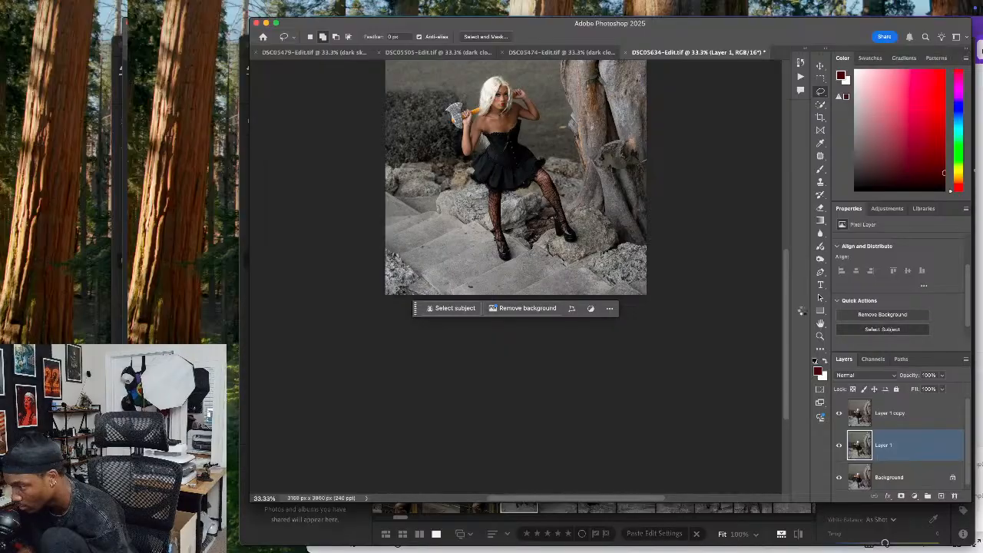
Subtract the stray tree trunk area from the selection and run Generative Fill on the model with an empty prompt
scroll(714, 269, up, 3)
scroll(714, 268, up, 3)
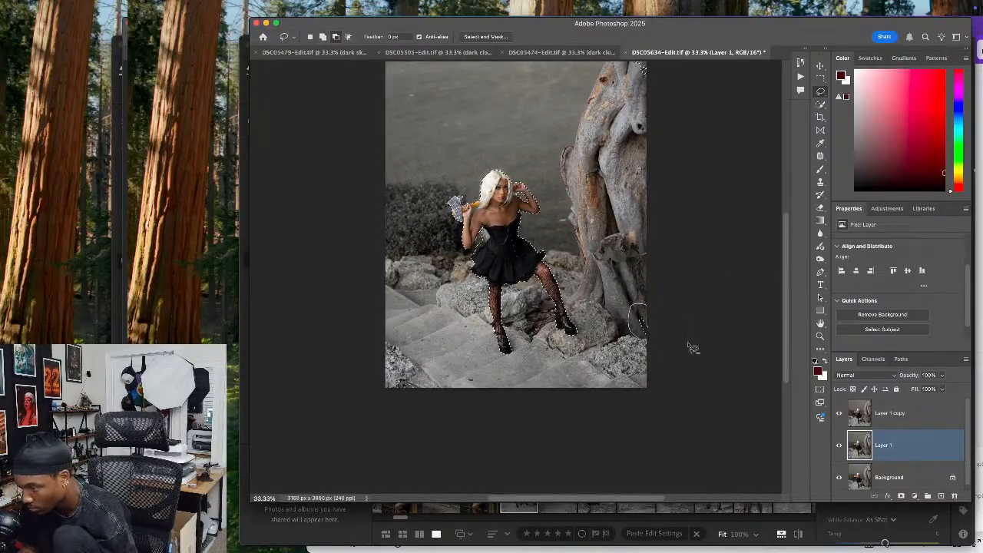
click(472, 369)
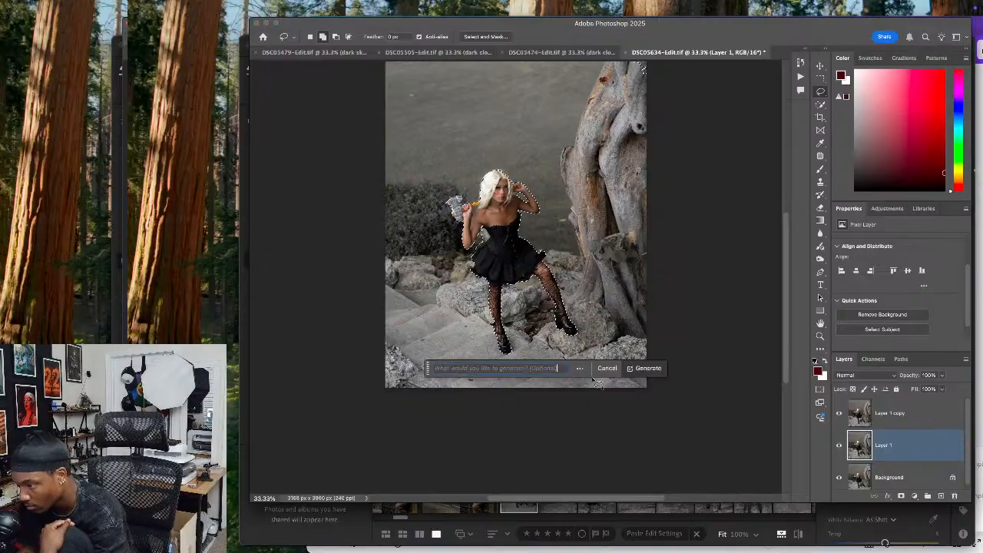
click(650, 371)
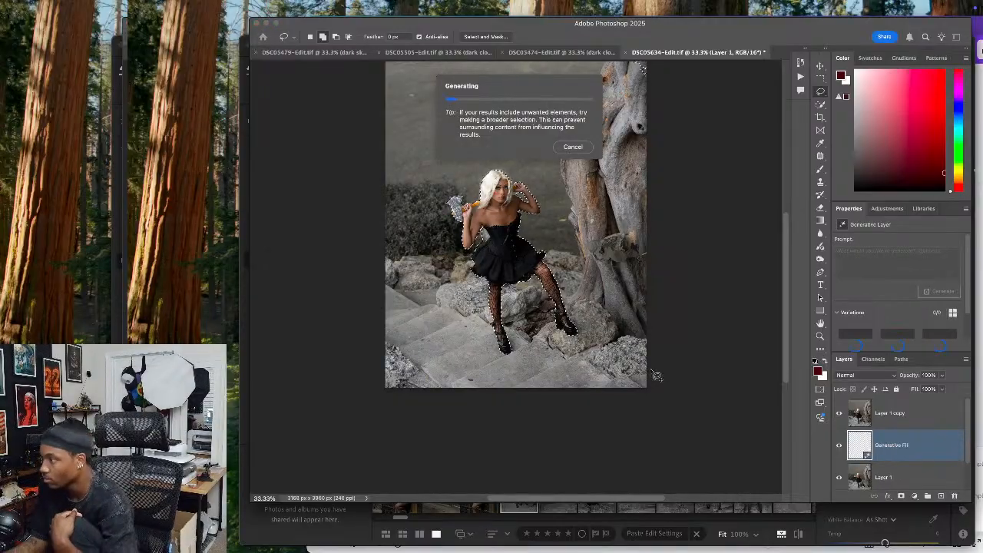
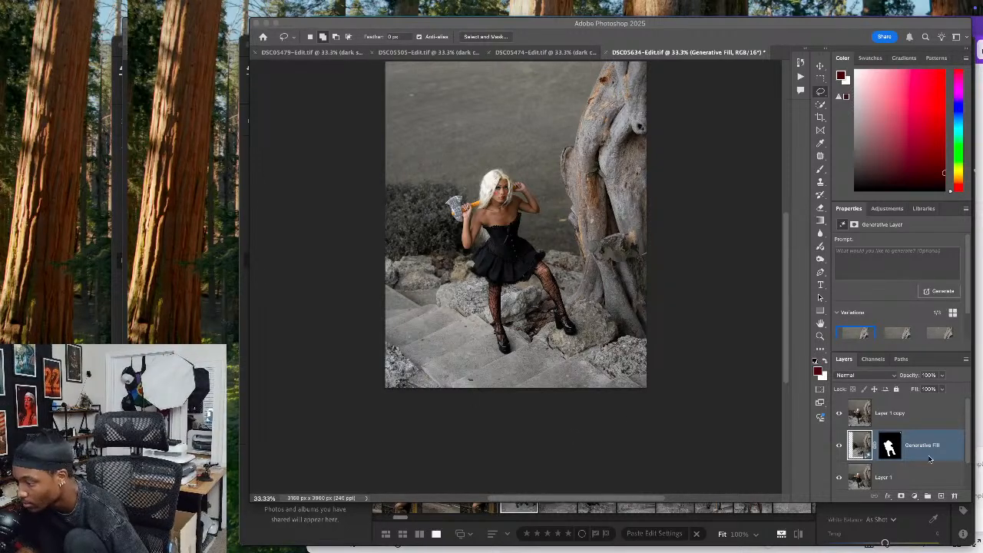
Hide Layer 1 copy and merge the Generative Fill layer with Layer 1
click(840, 413)
click(840, 414)
click(840, 413)
click(840, 413)
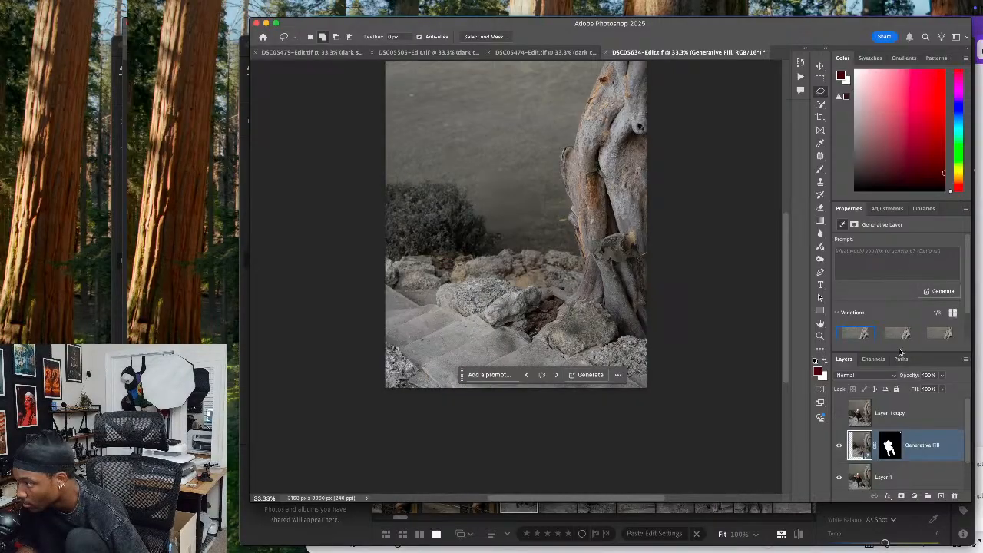
shift+click(922, 478)
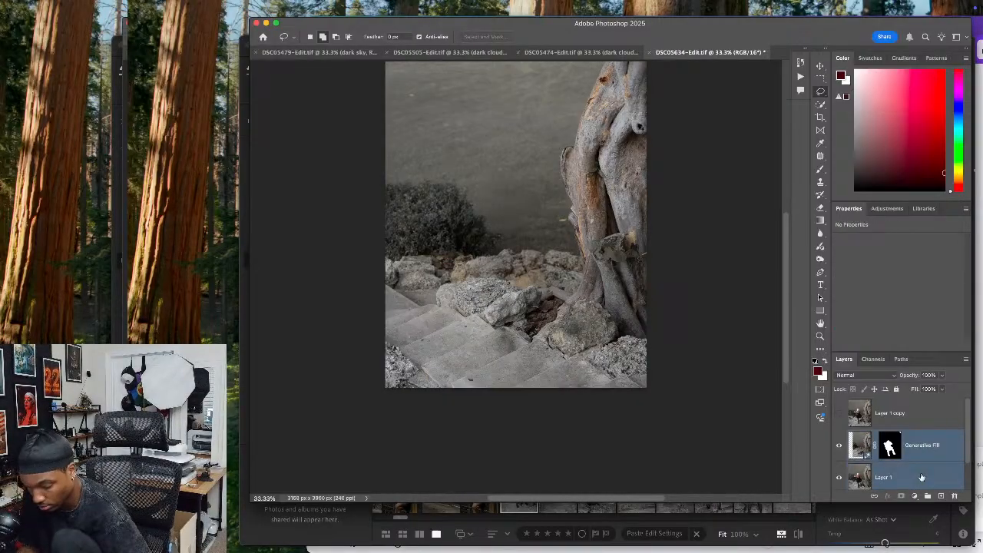
key(super+e)
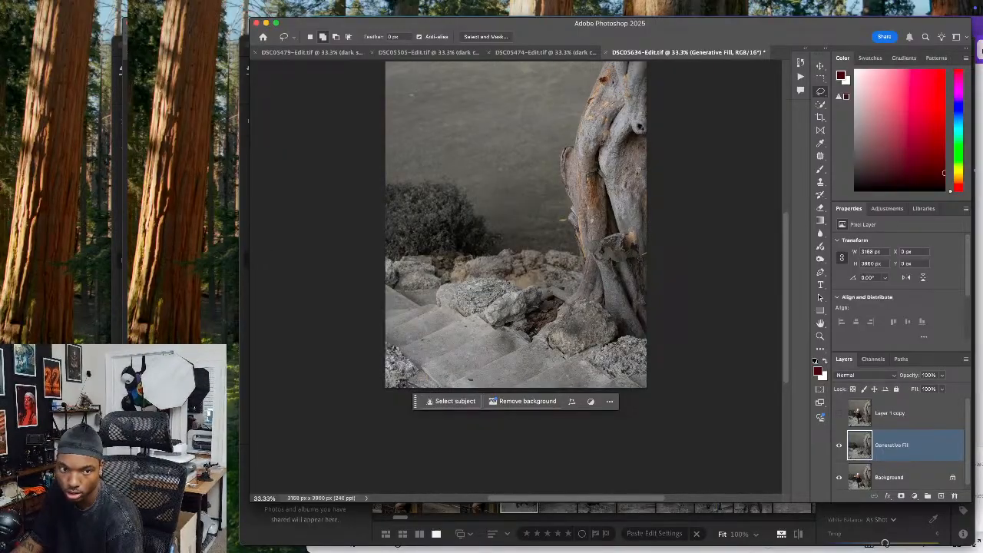
Select the backdrop and bush behind the rocks and tree trunk on the merged Generative Fill layer using Quick Selection
key(super+Tab)
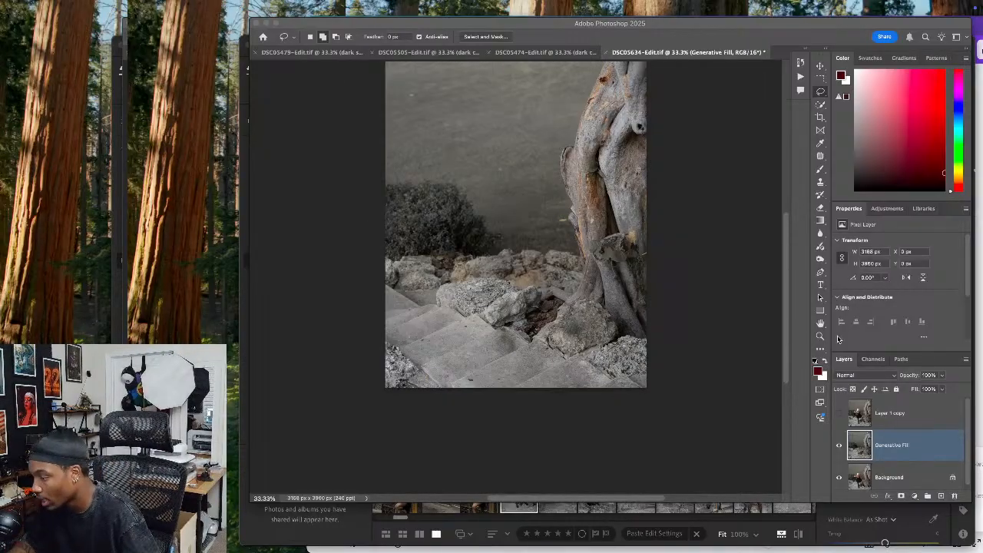
click(865, 445)
drag(675, 158, 674, 188)
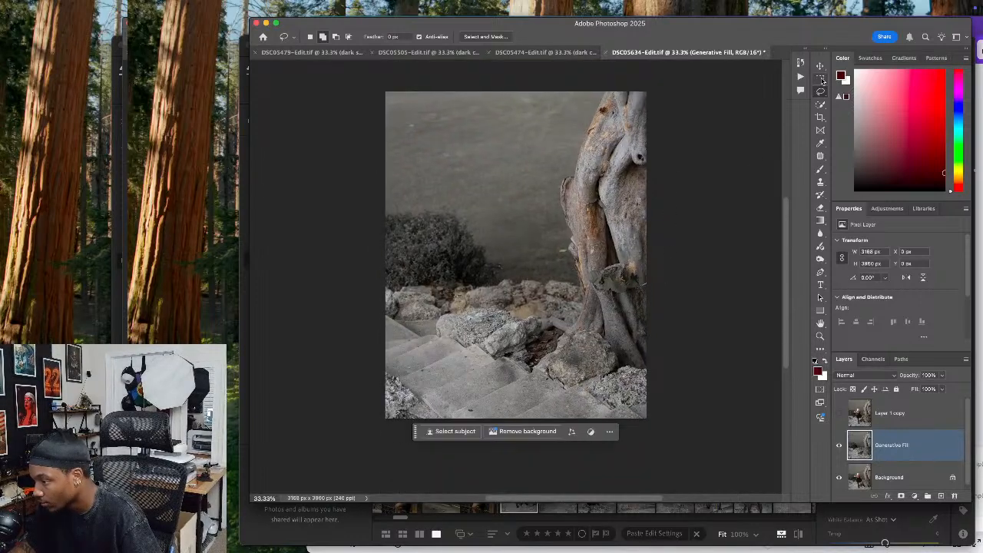
click(821, 105)
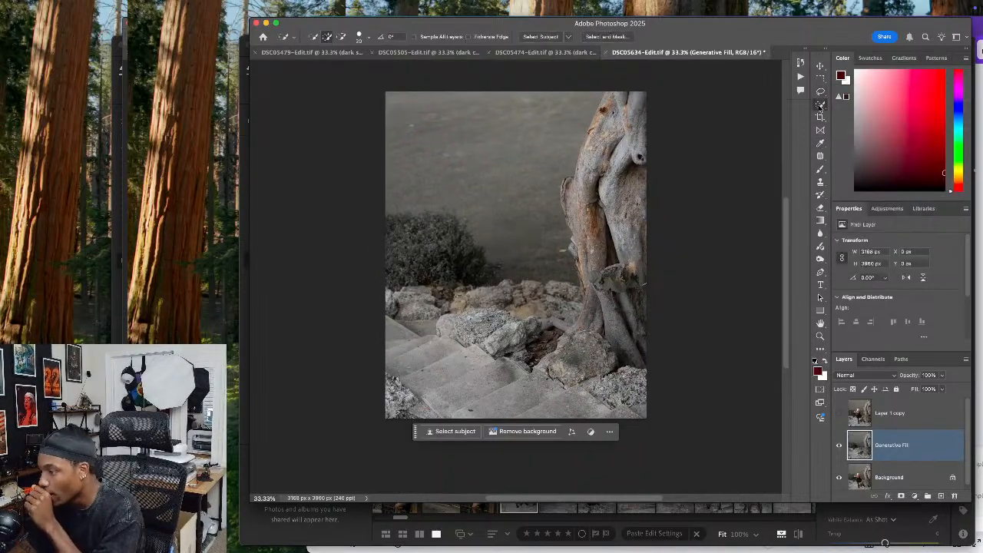
drag(546, 259, 523, 255)
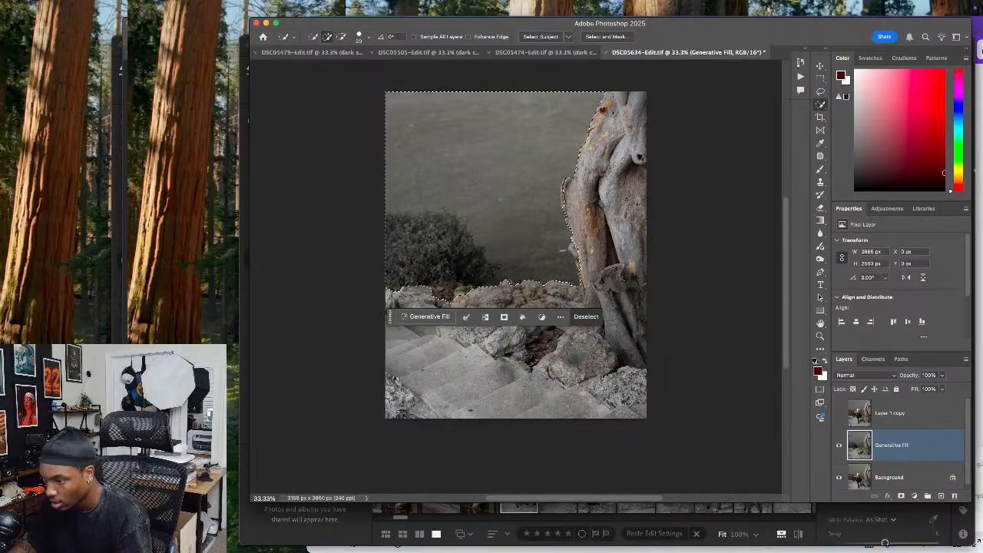
Run Generative Fill on the selected backdrop with the prompt "bottom of a mountain" and switch to the third variation
click(429, 318)
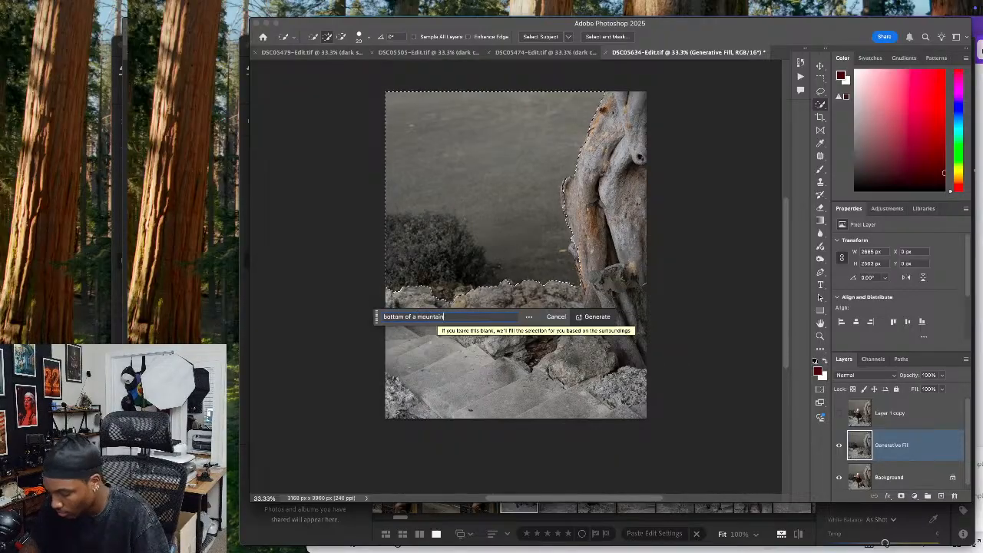
click(595, 318)
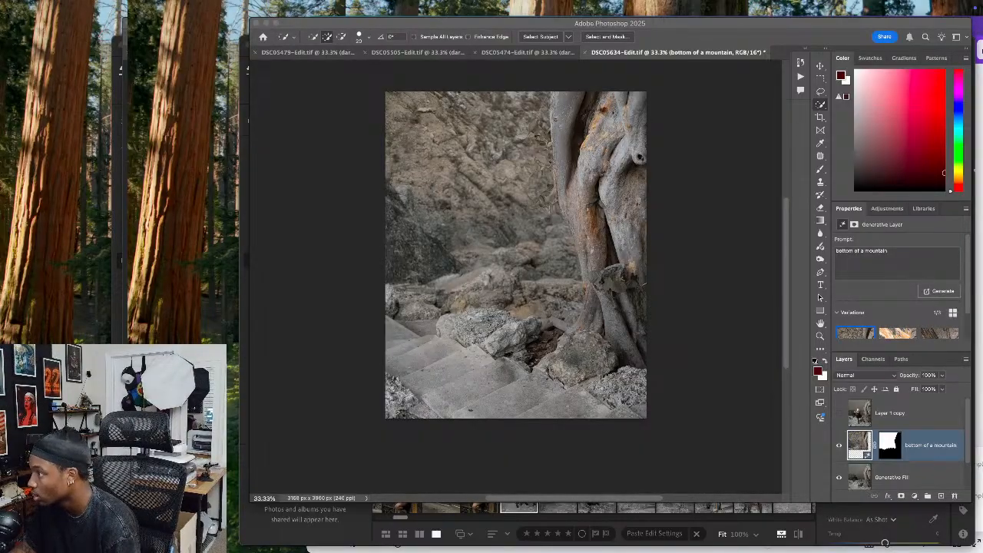
click(690, 479)
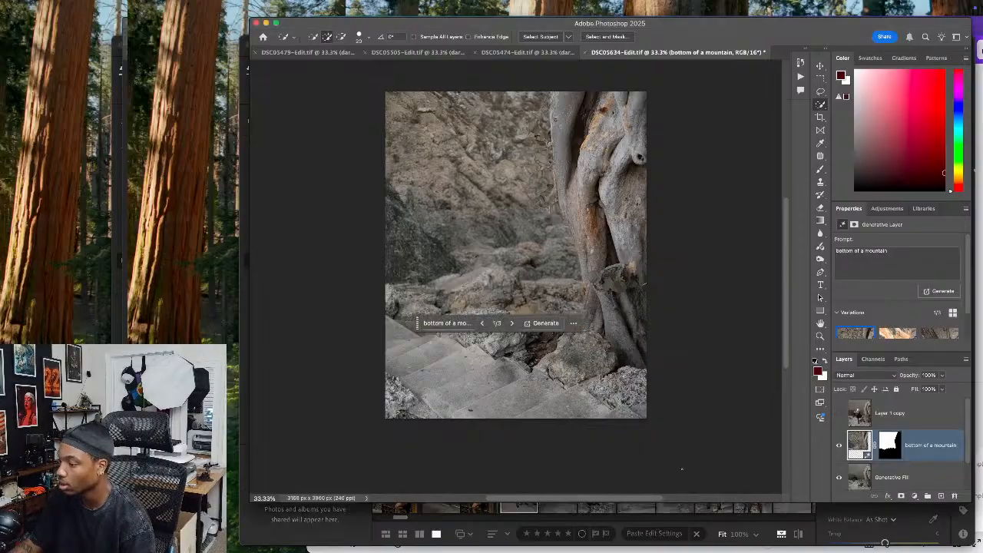
click(512, 323)
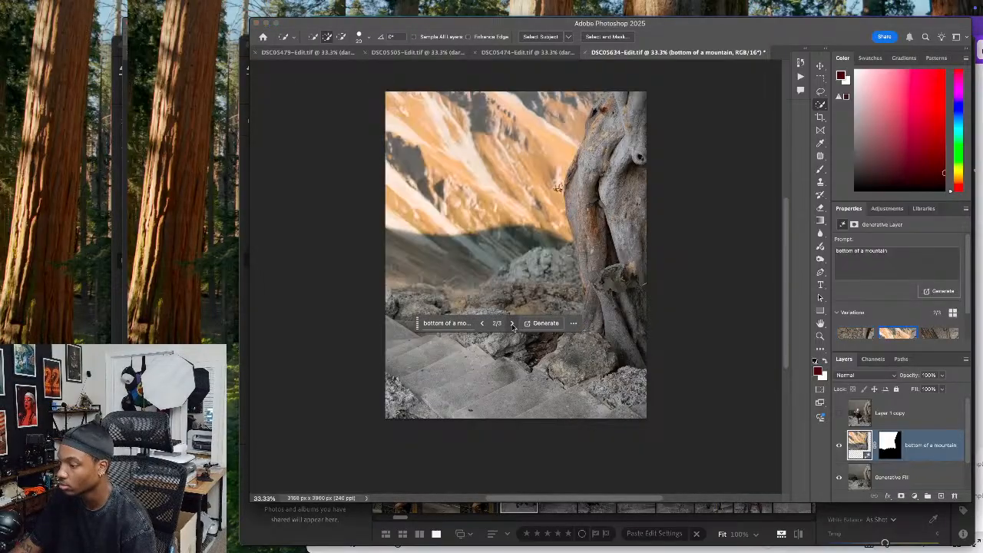
click(513, 325)
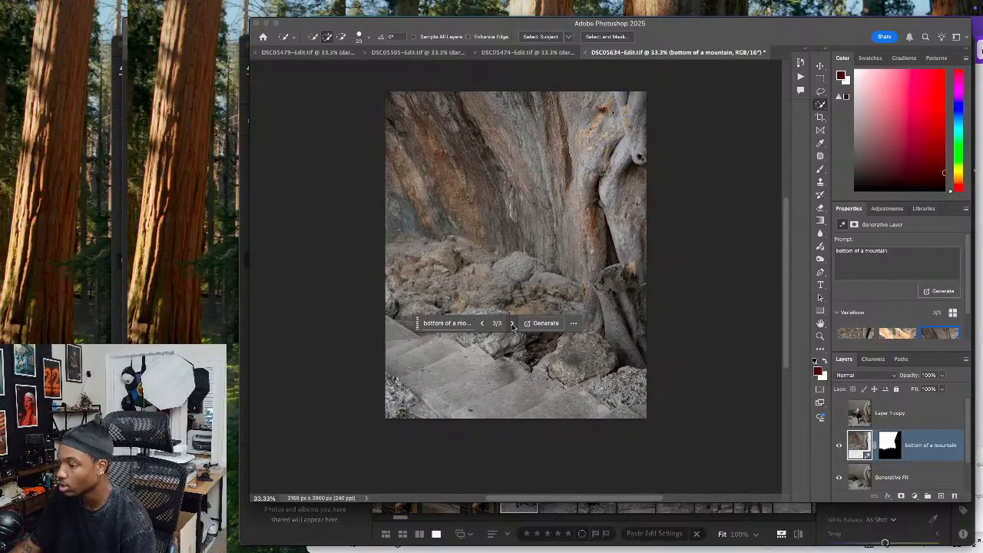
Toggle Layer 1 copy's visibility repeatedly to compare the original photo with the third generated mountain background
click(839, 413)
click(840, 413)
click(840, 413)
click(840, 413)
click(840, 414)
click(840, 414)
click(840, 413)
click(839, 413)
click(840, 413)
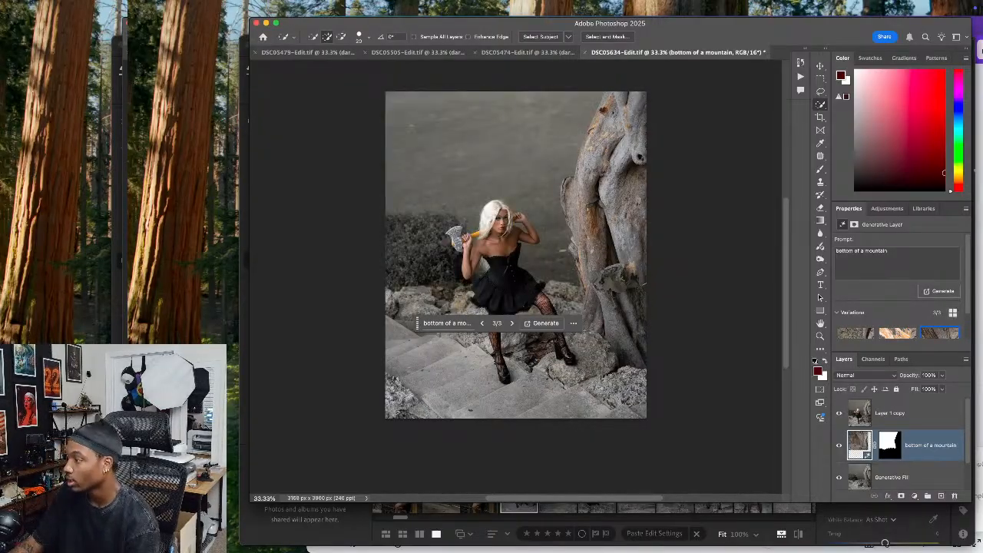